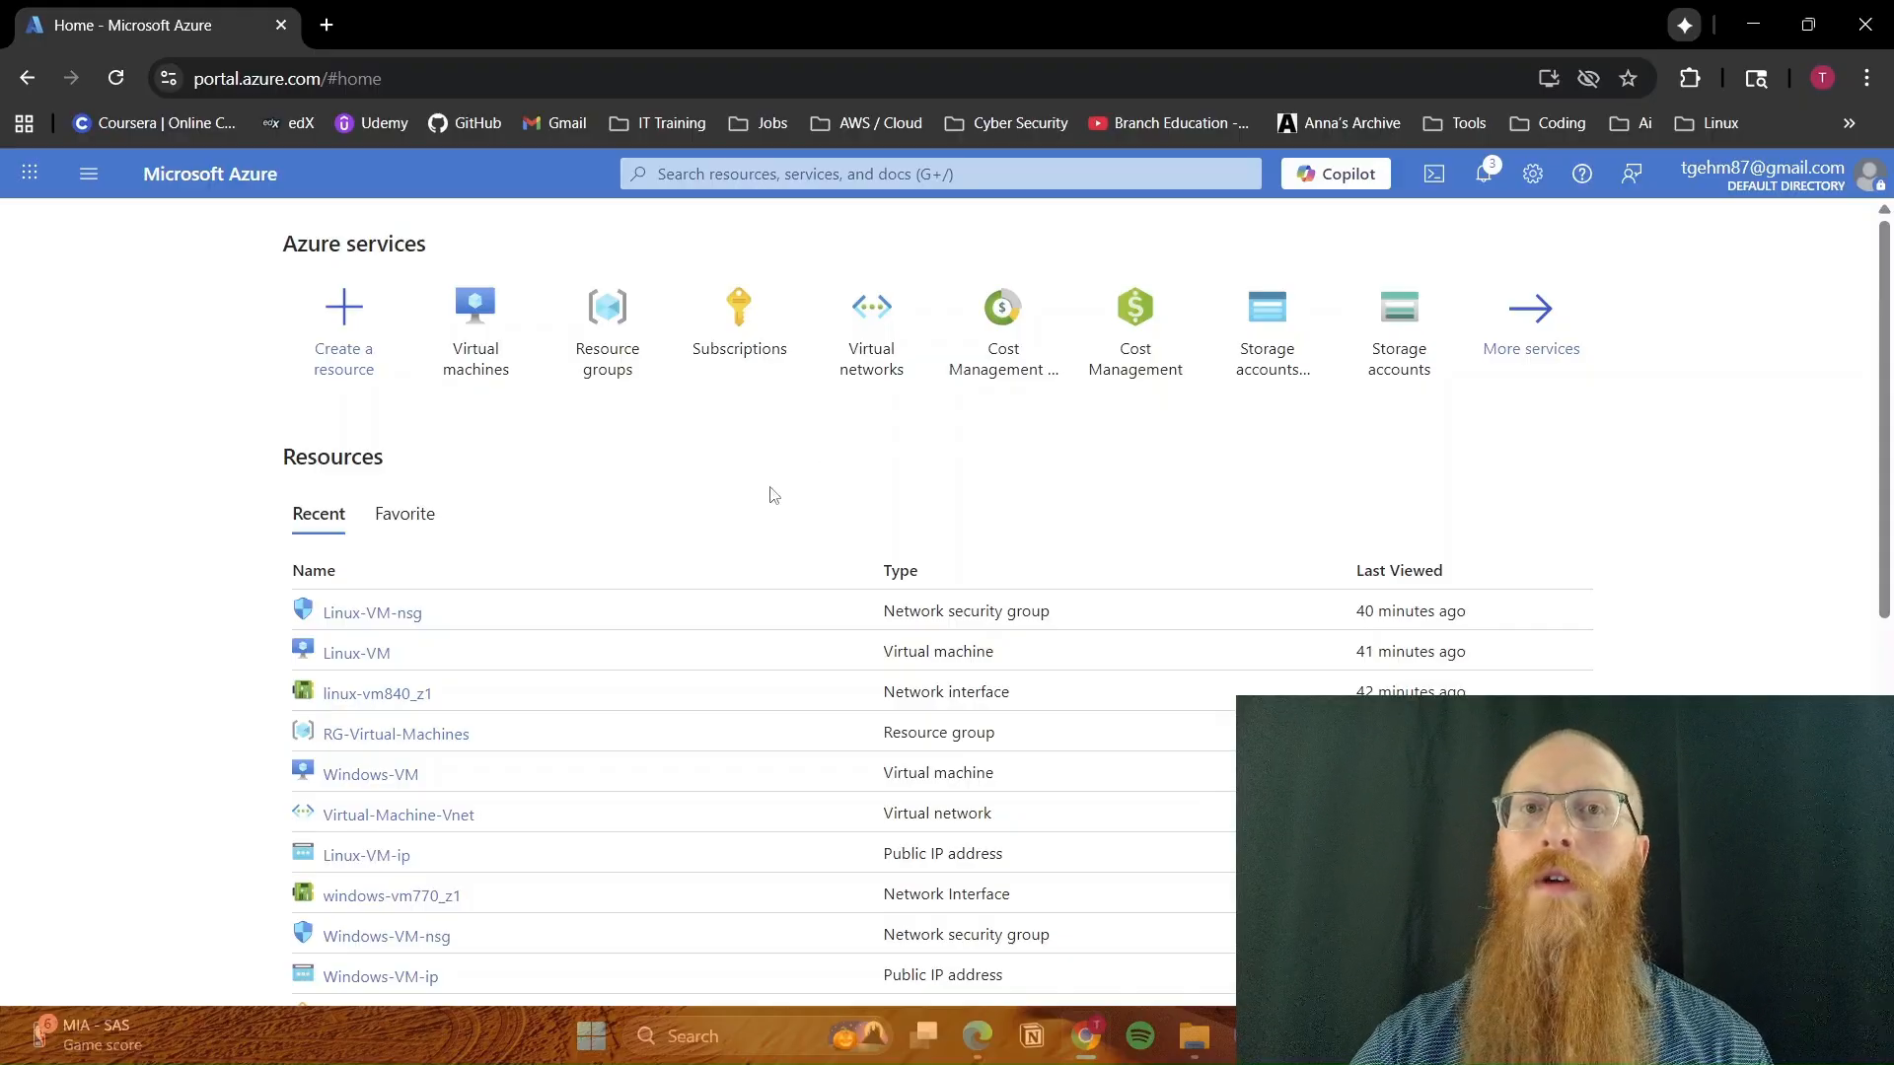
Copy Windows-VM's public IP address from the Azure virtual machines list and start a Remote Desktop connection to 172.206.17.5
{"action": "left_click", "coordinate": [467, 331]}
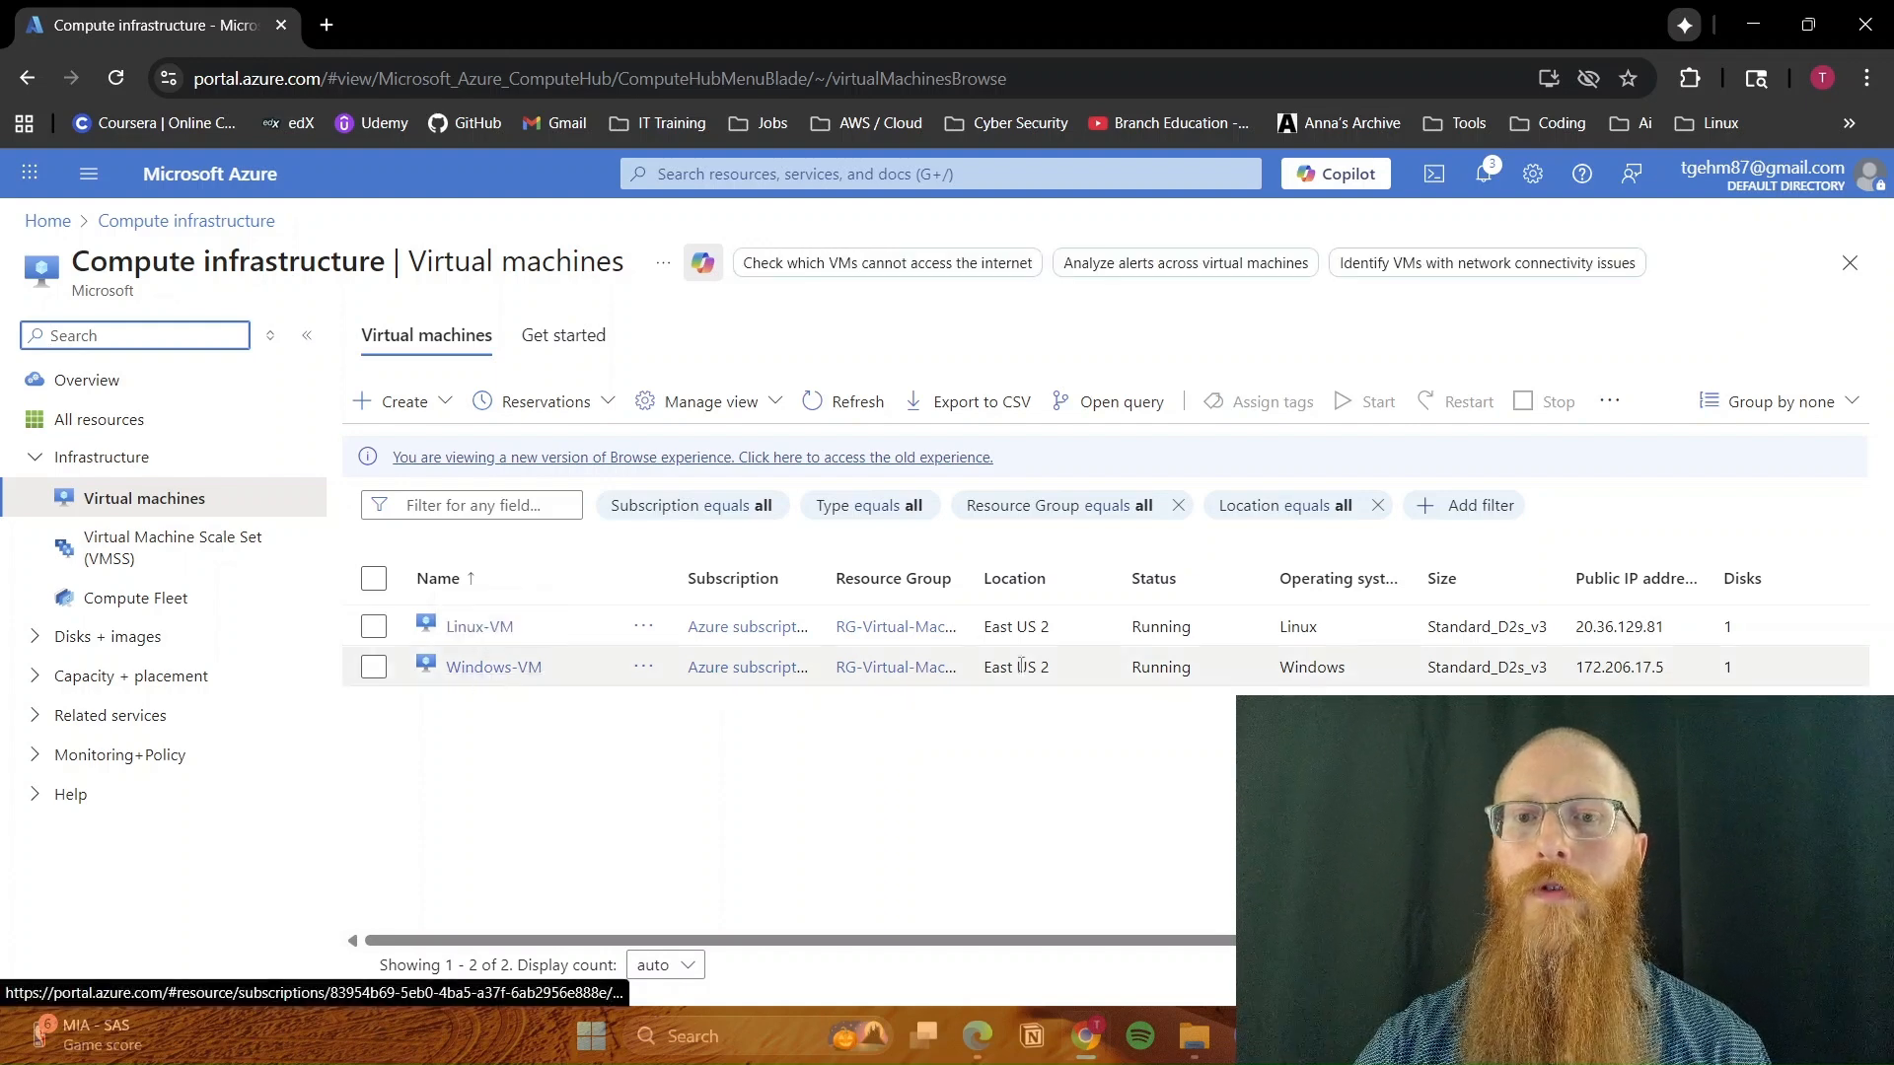
{"action": "left_click_drag", "start_coordinate": [1673, 665], "coordinate": [1578, 676]}
{"action": "key", "text": "ctrl+c"}
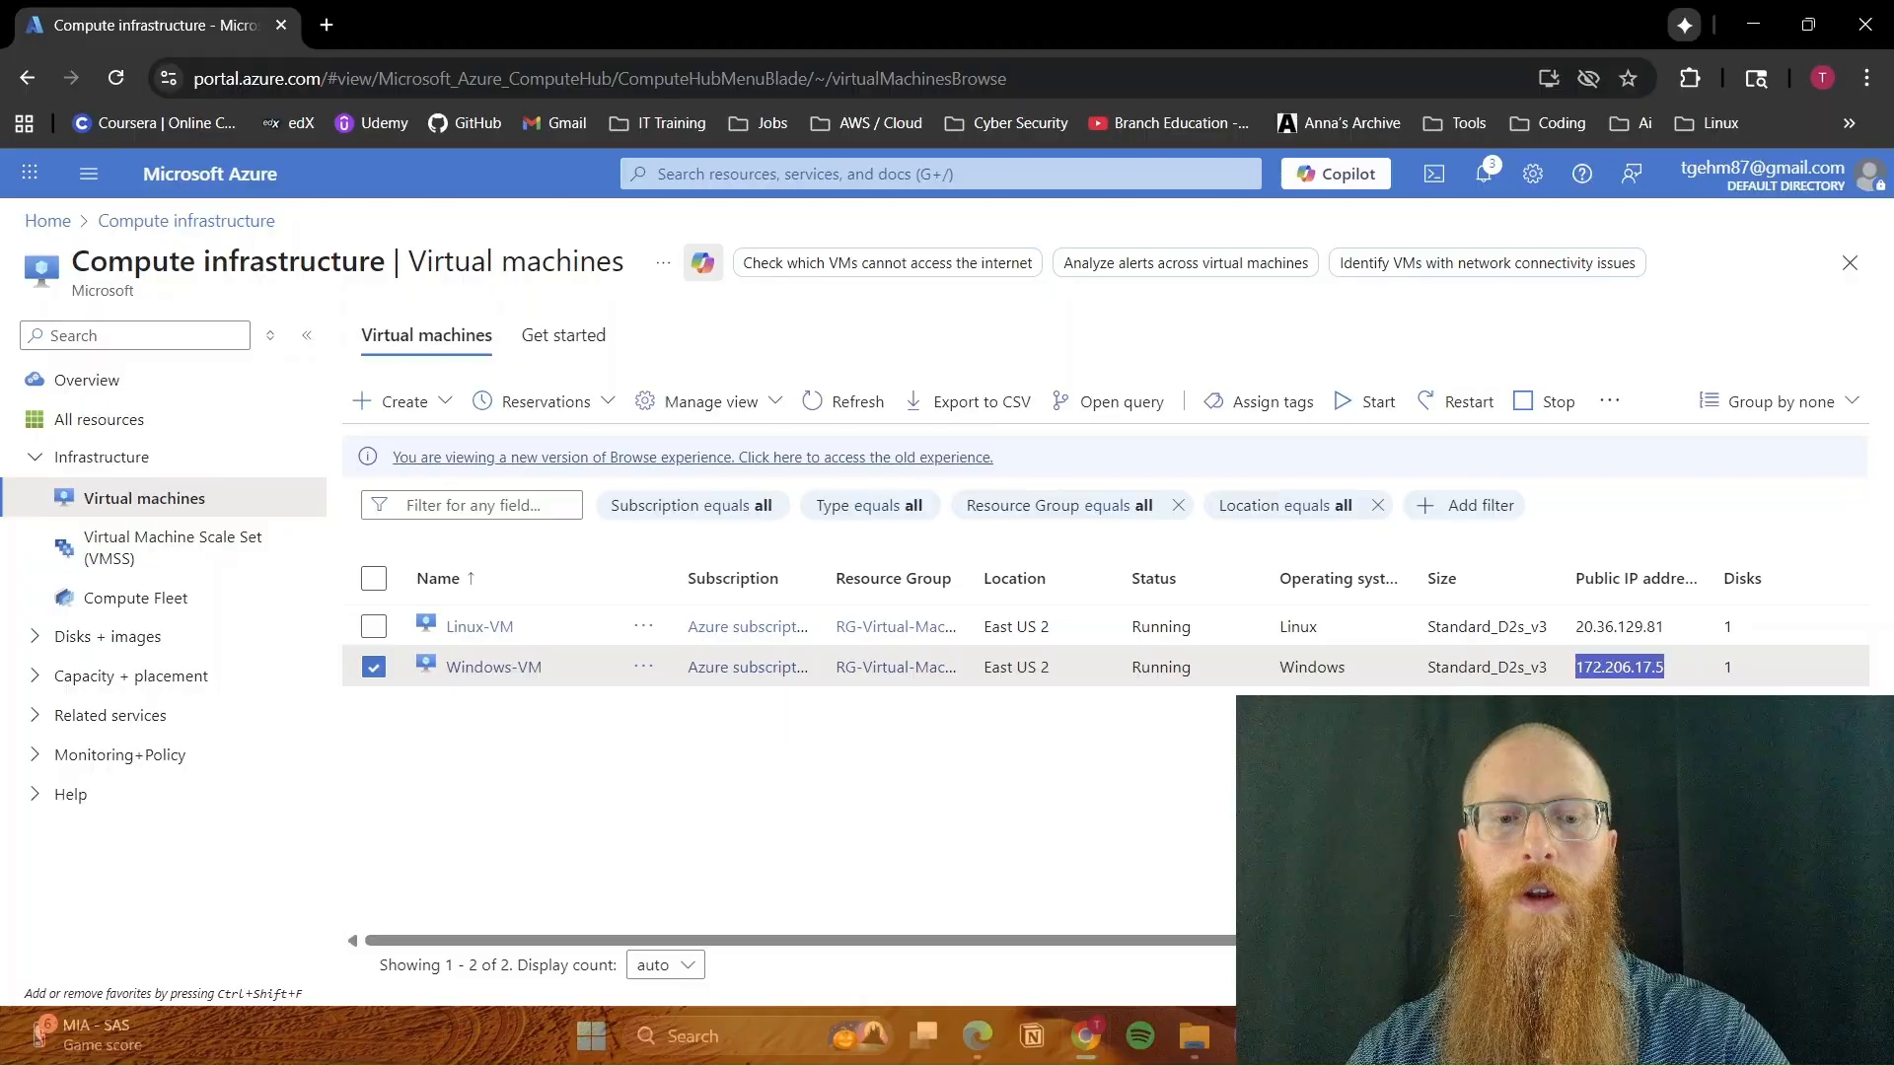
{"action": "key", "text": "super+r"}
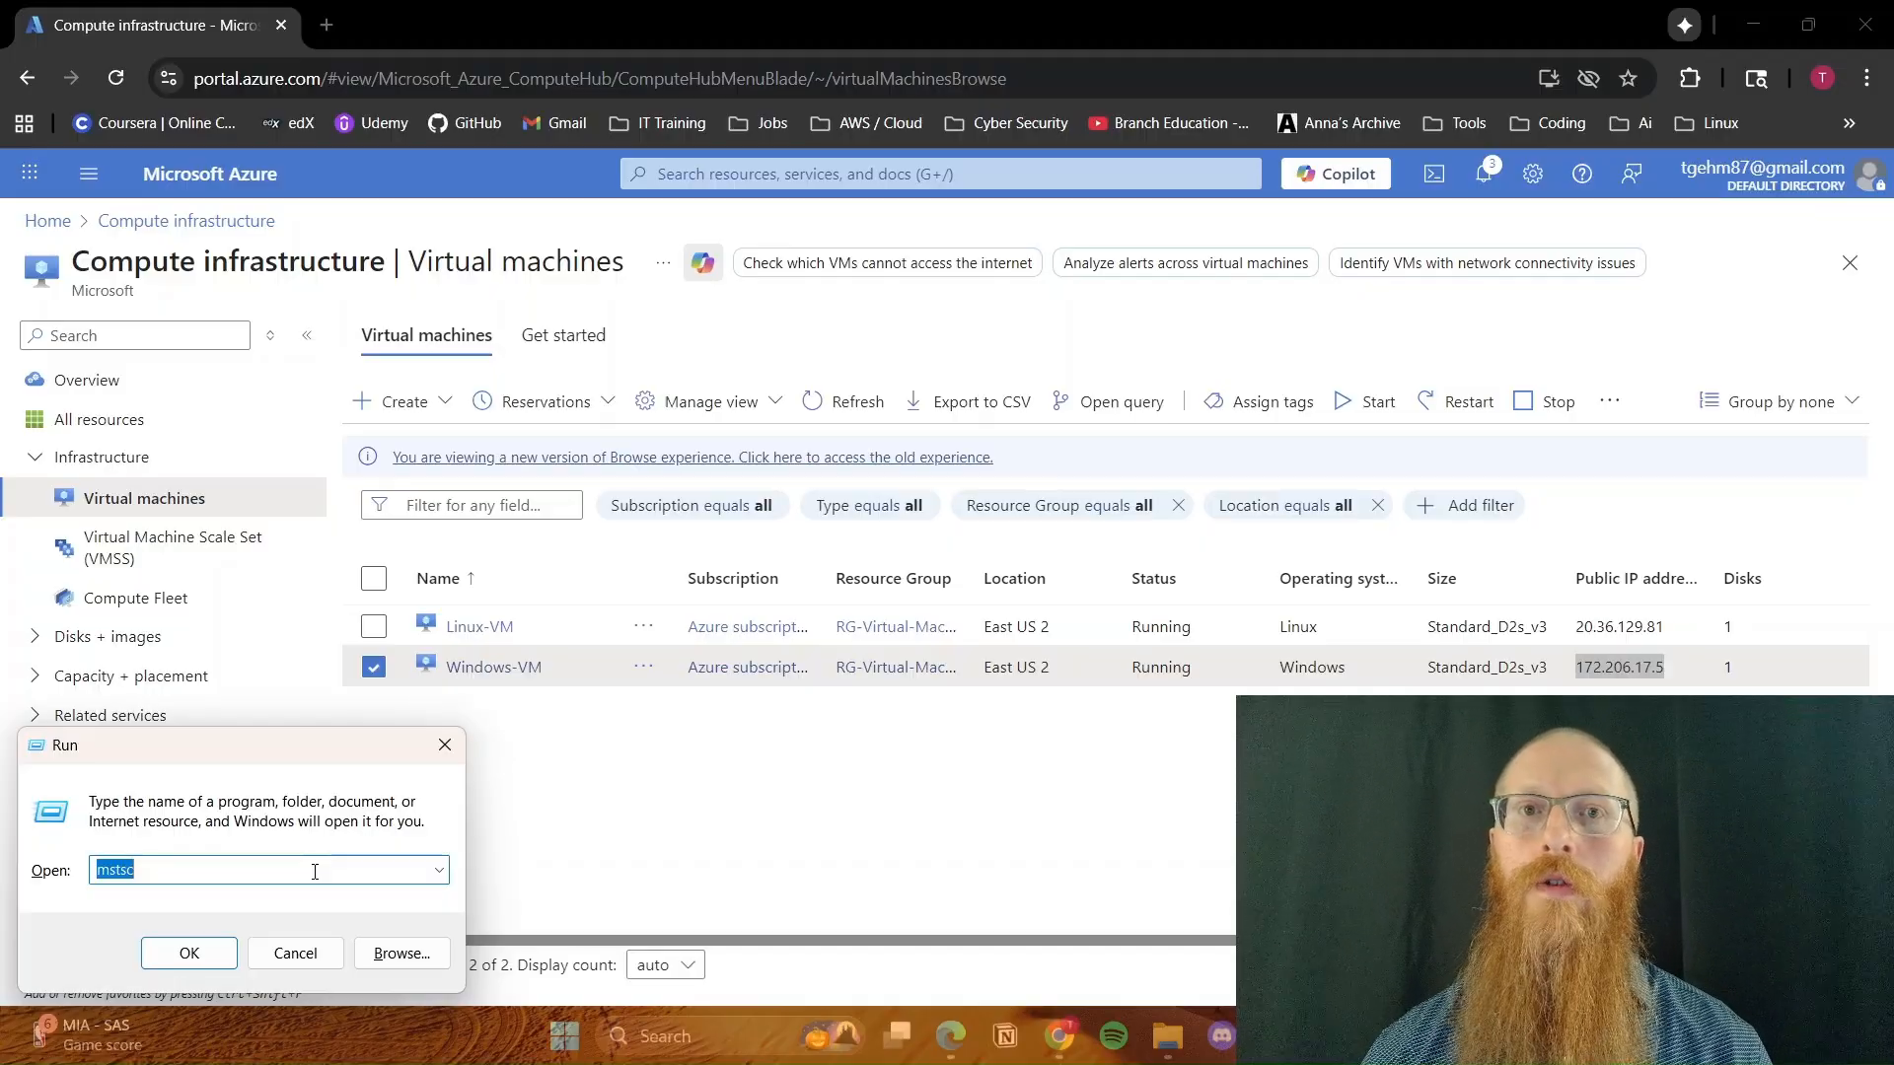
{"action": "key", "text": "Return"}
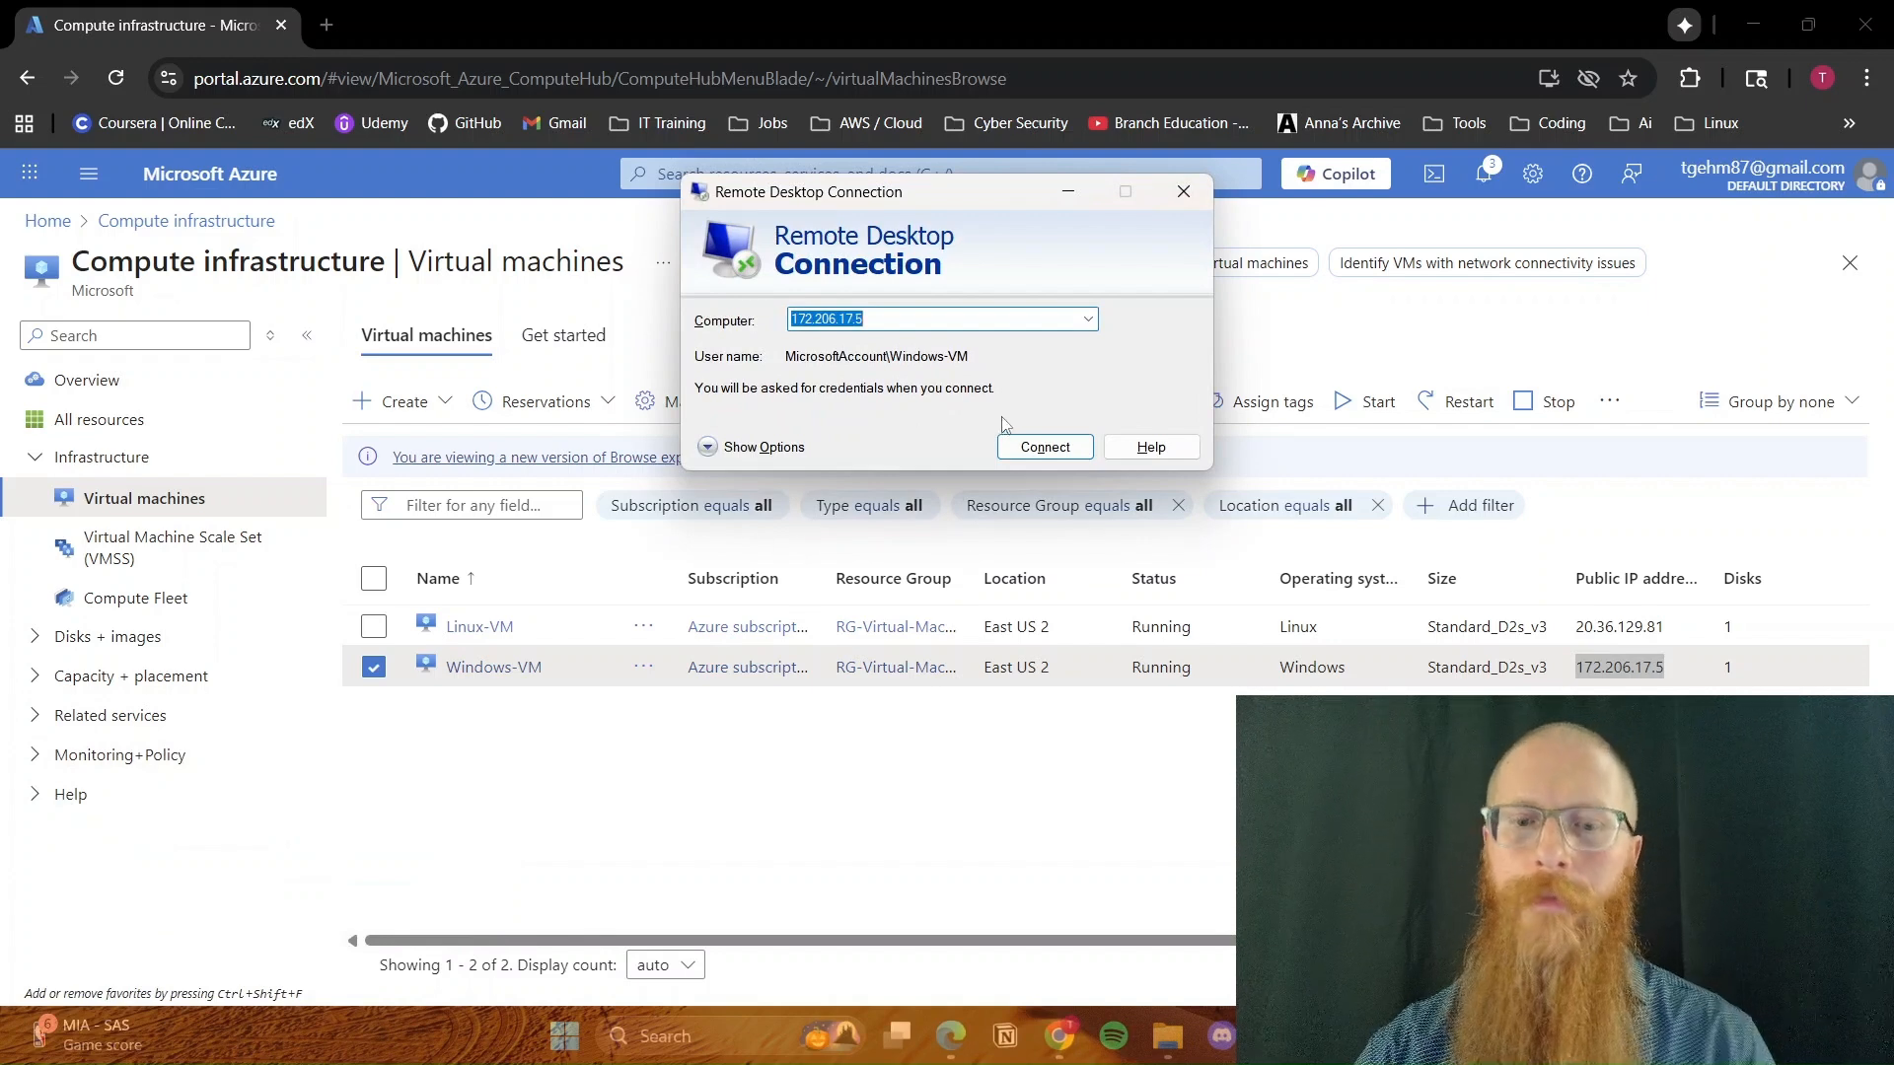
{"action": "key", "text": "ctrl+v"}
{"action": "left_click", "coordinate": [1026, 444]}
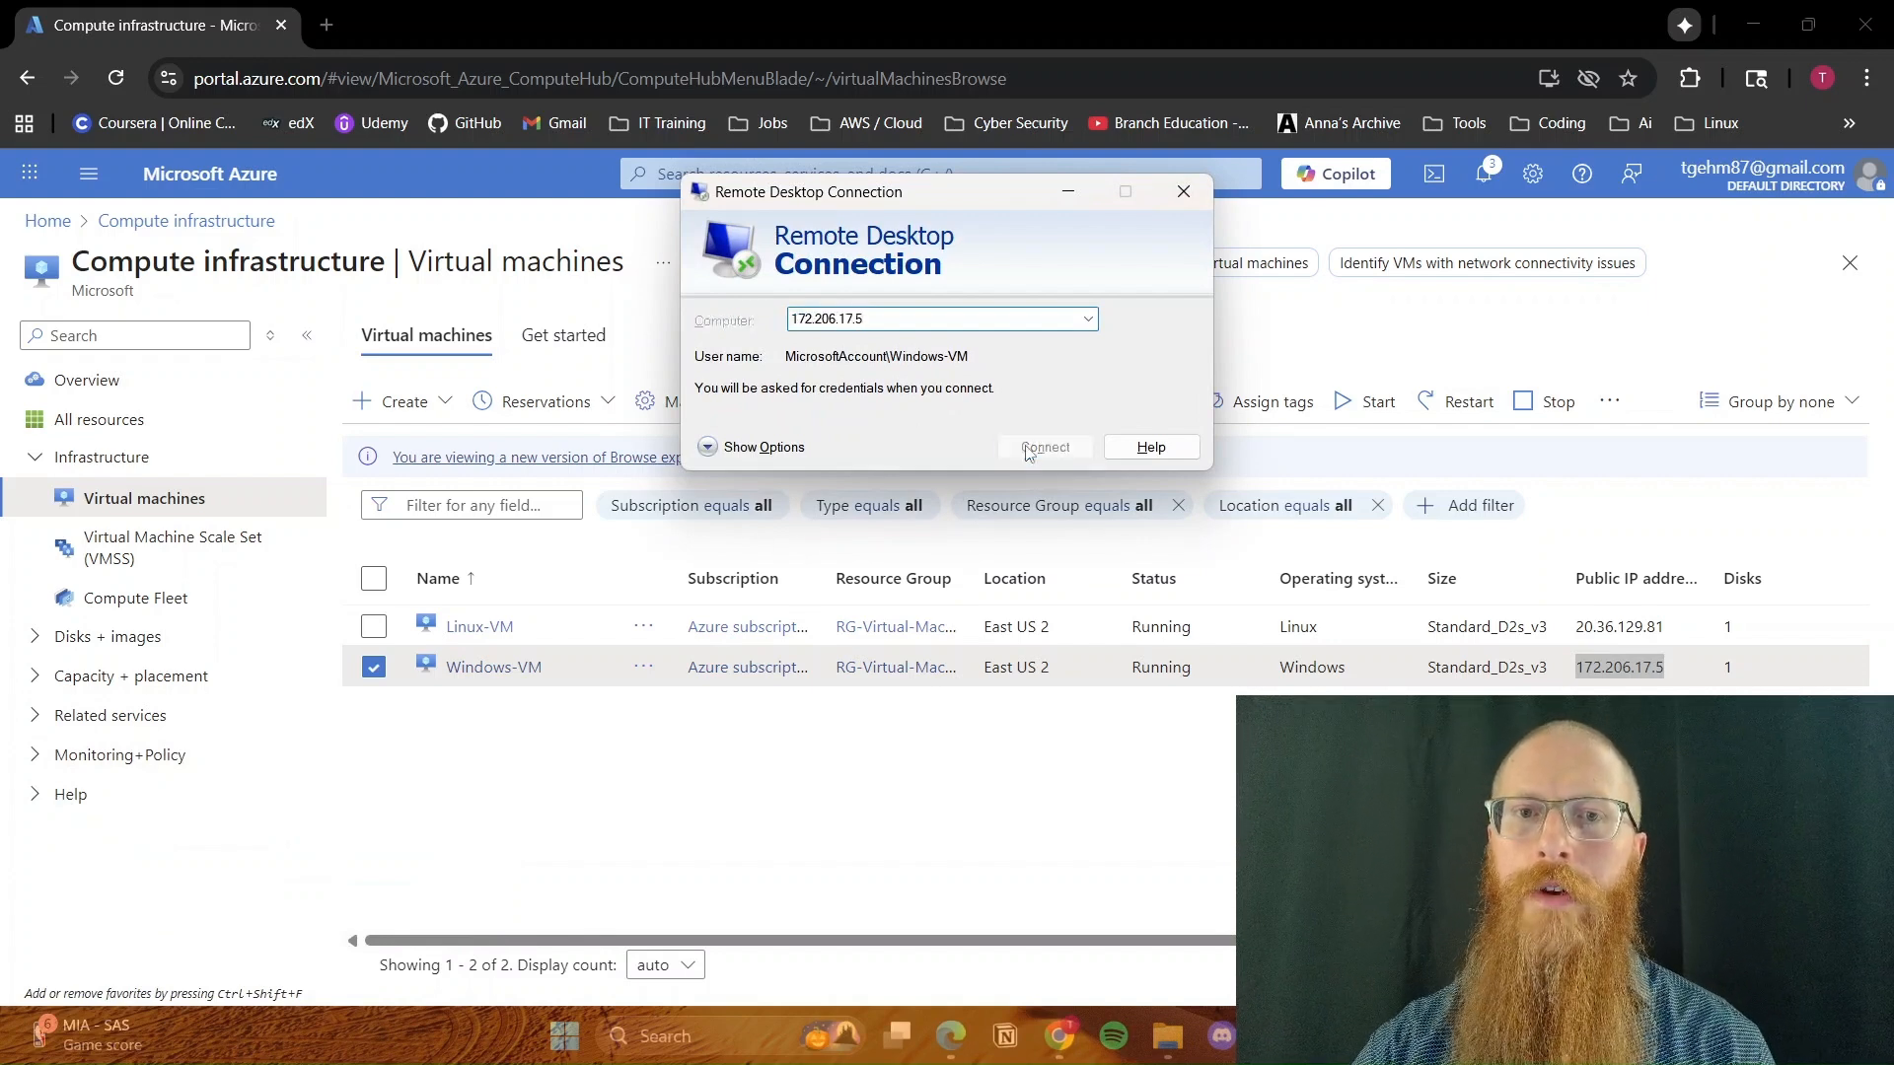
Enter the Windows-VM account password and accept the certificate warning to connect to the remote desktop
{"action": "type", "text": "********"}
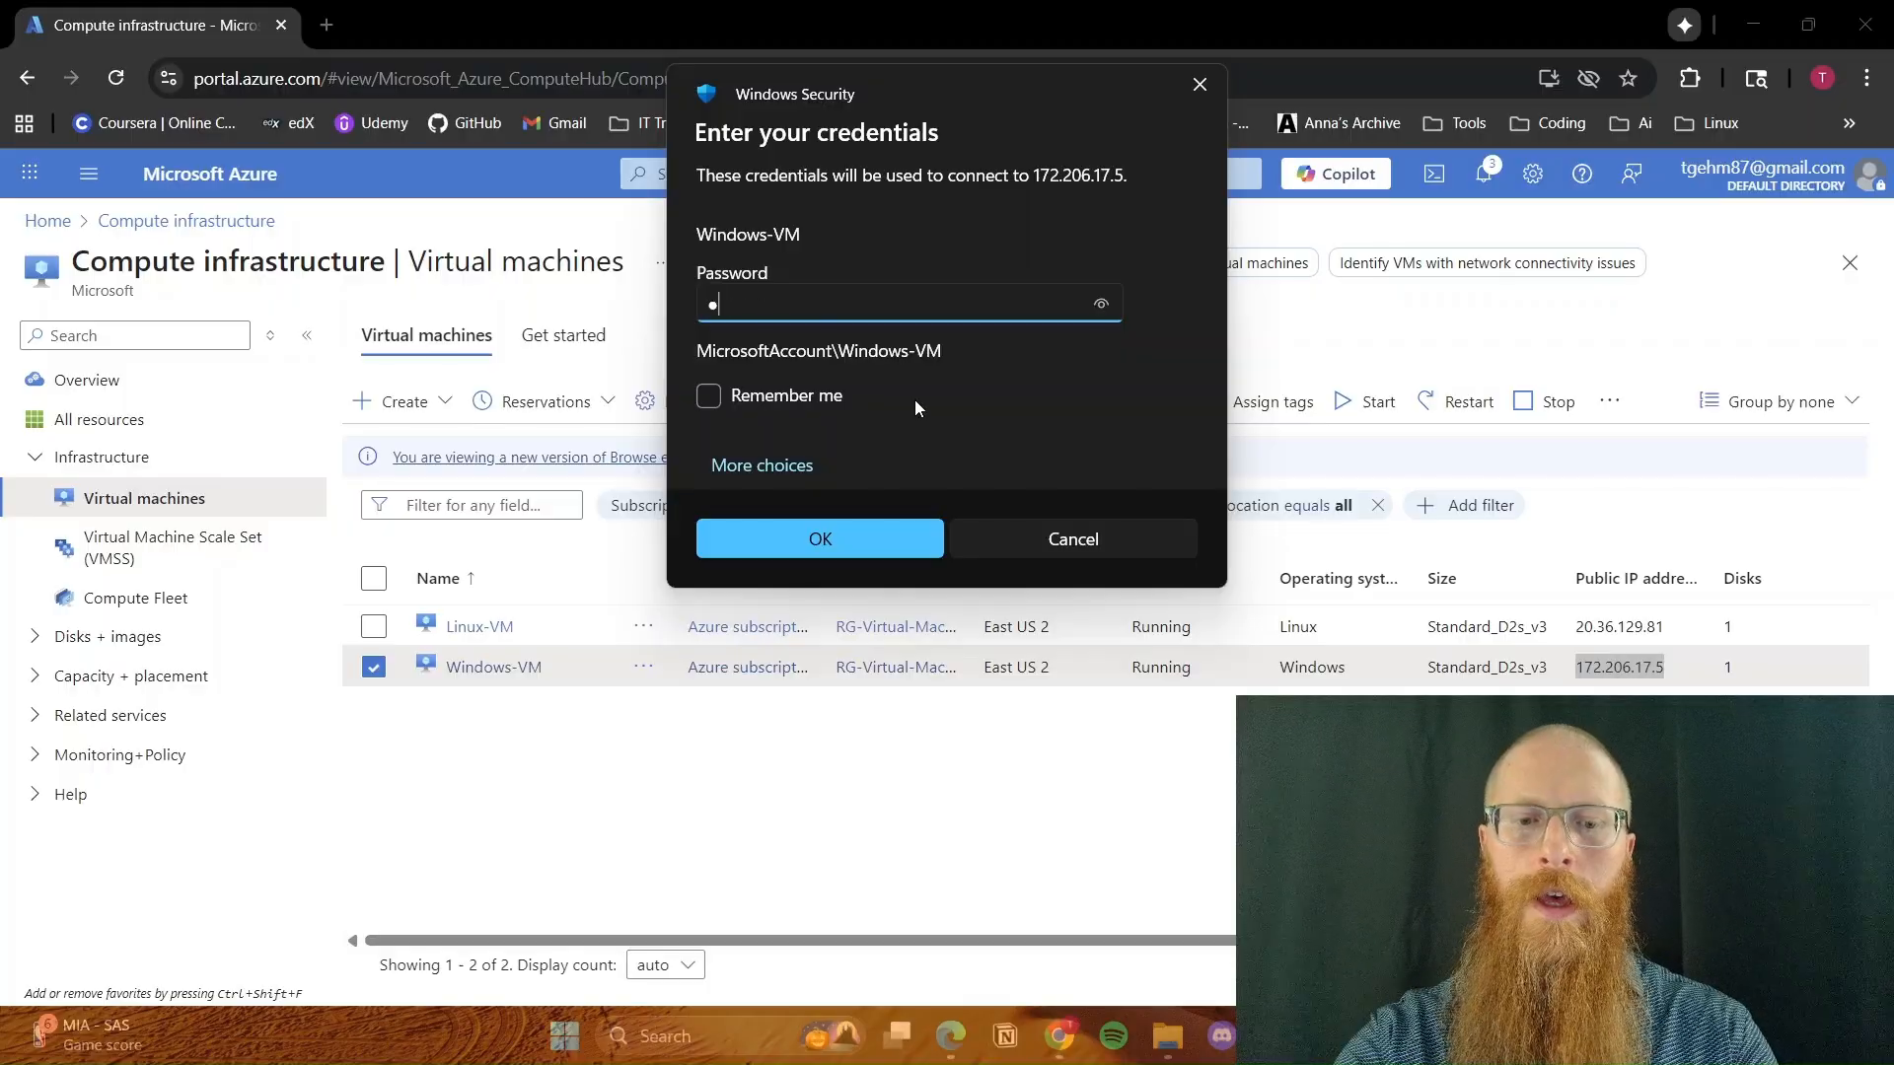
{"action": "type", "text": "****"}
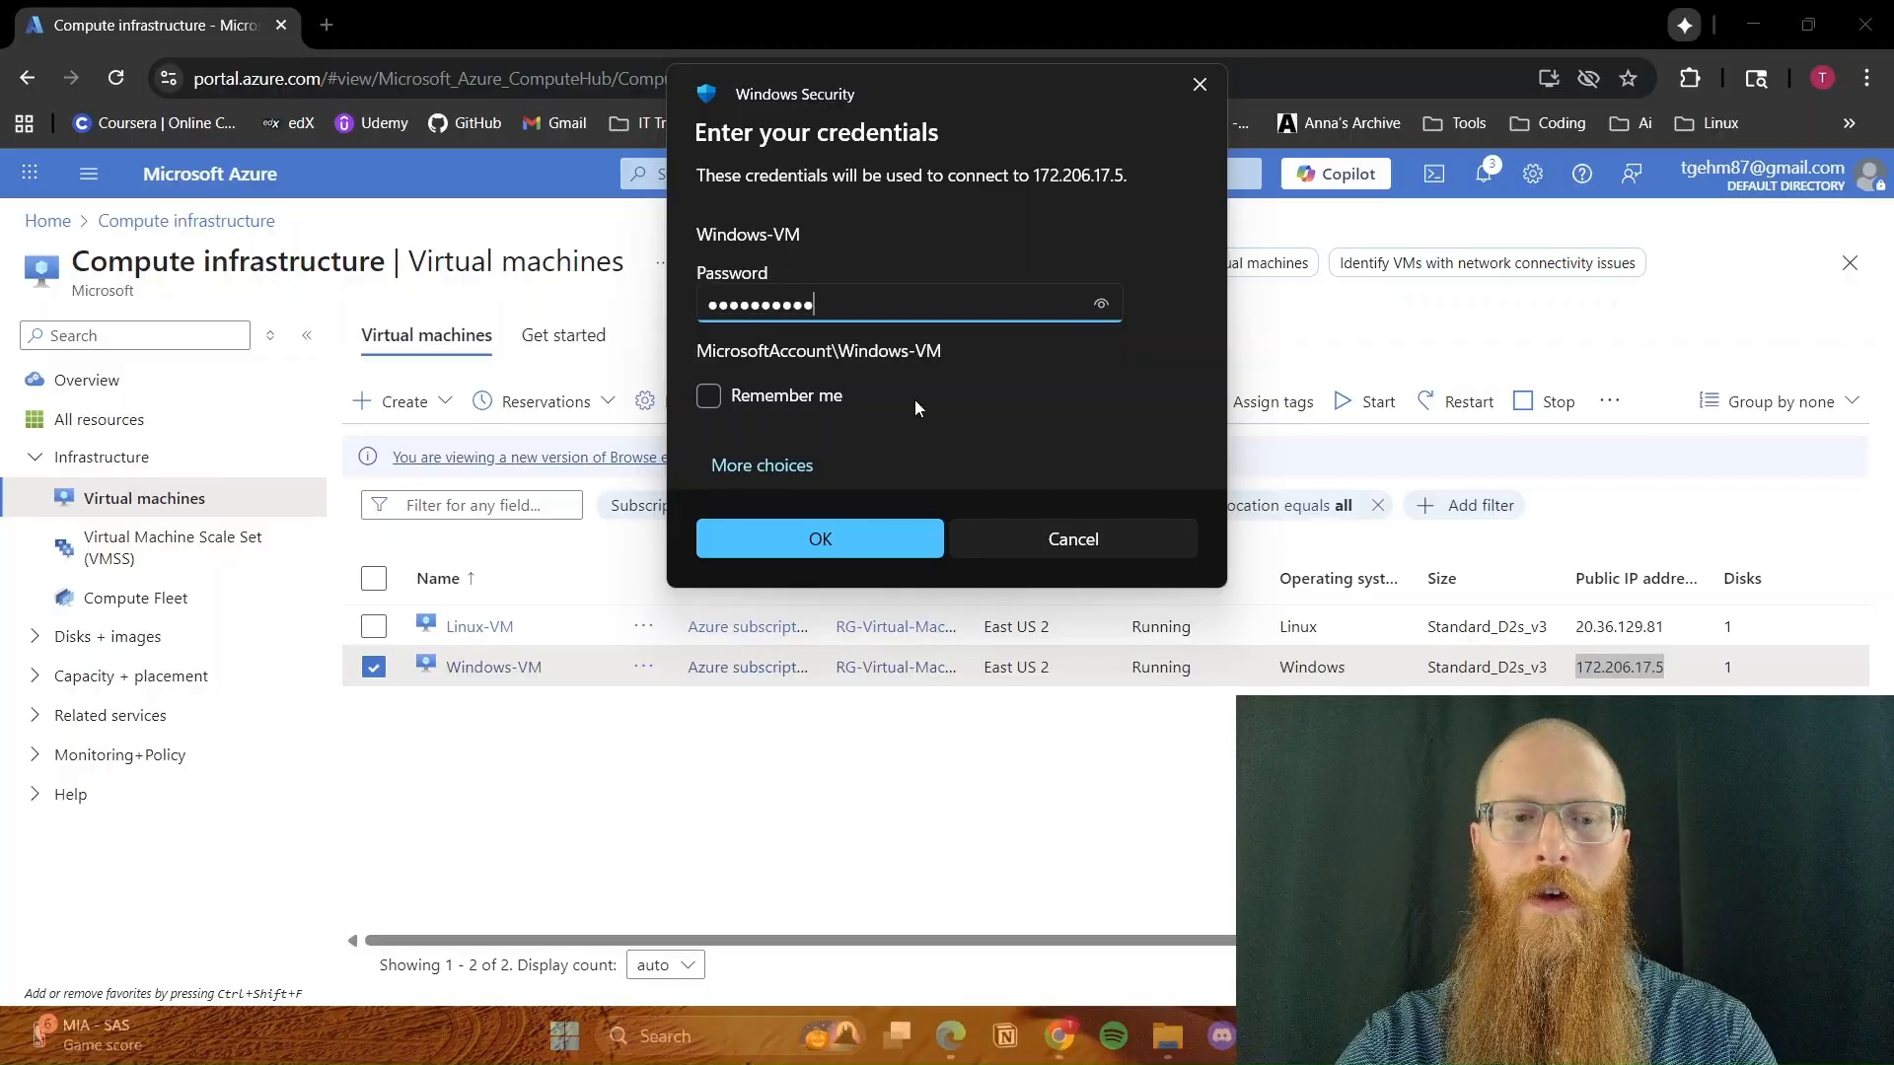
{"action": "key", "text": "Return"}
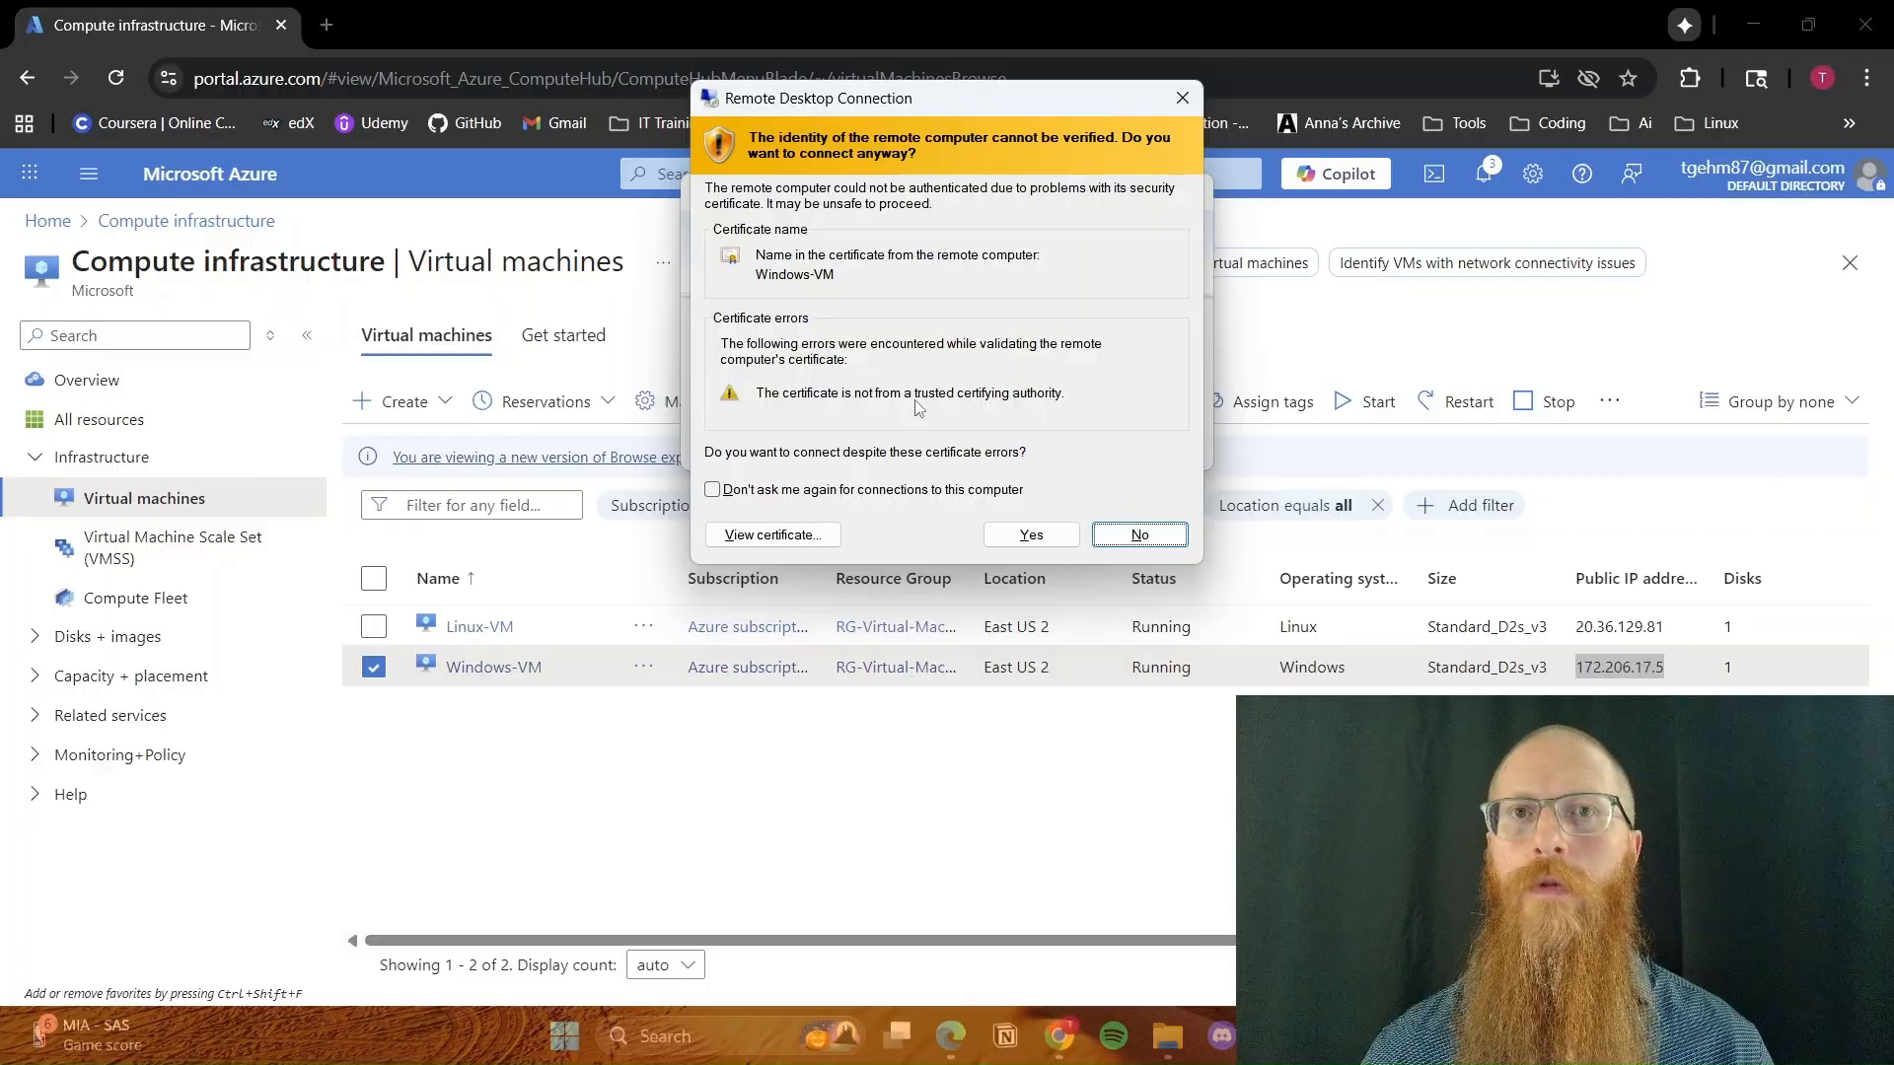
{"action": "left_click", "coordinate": [1031, 534]}
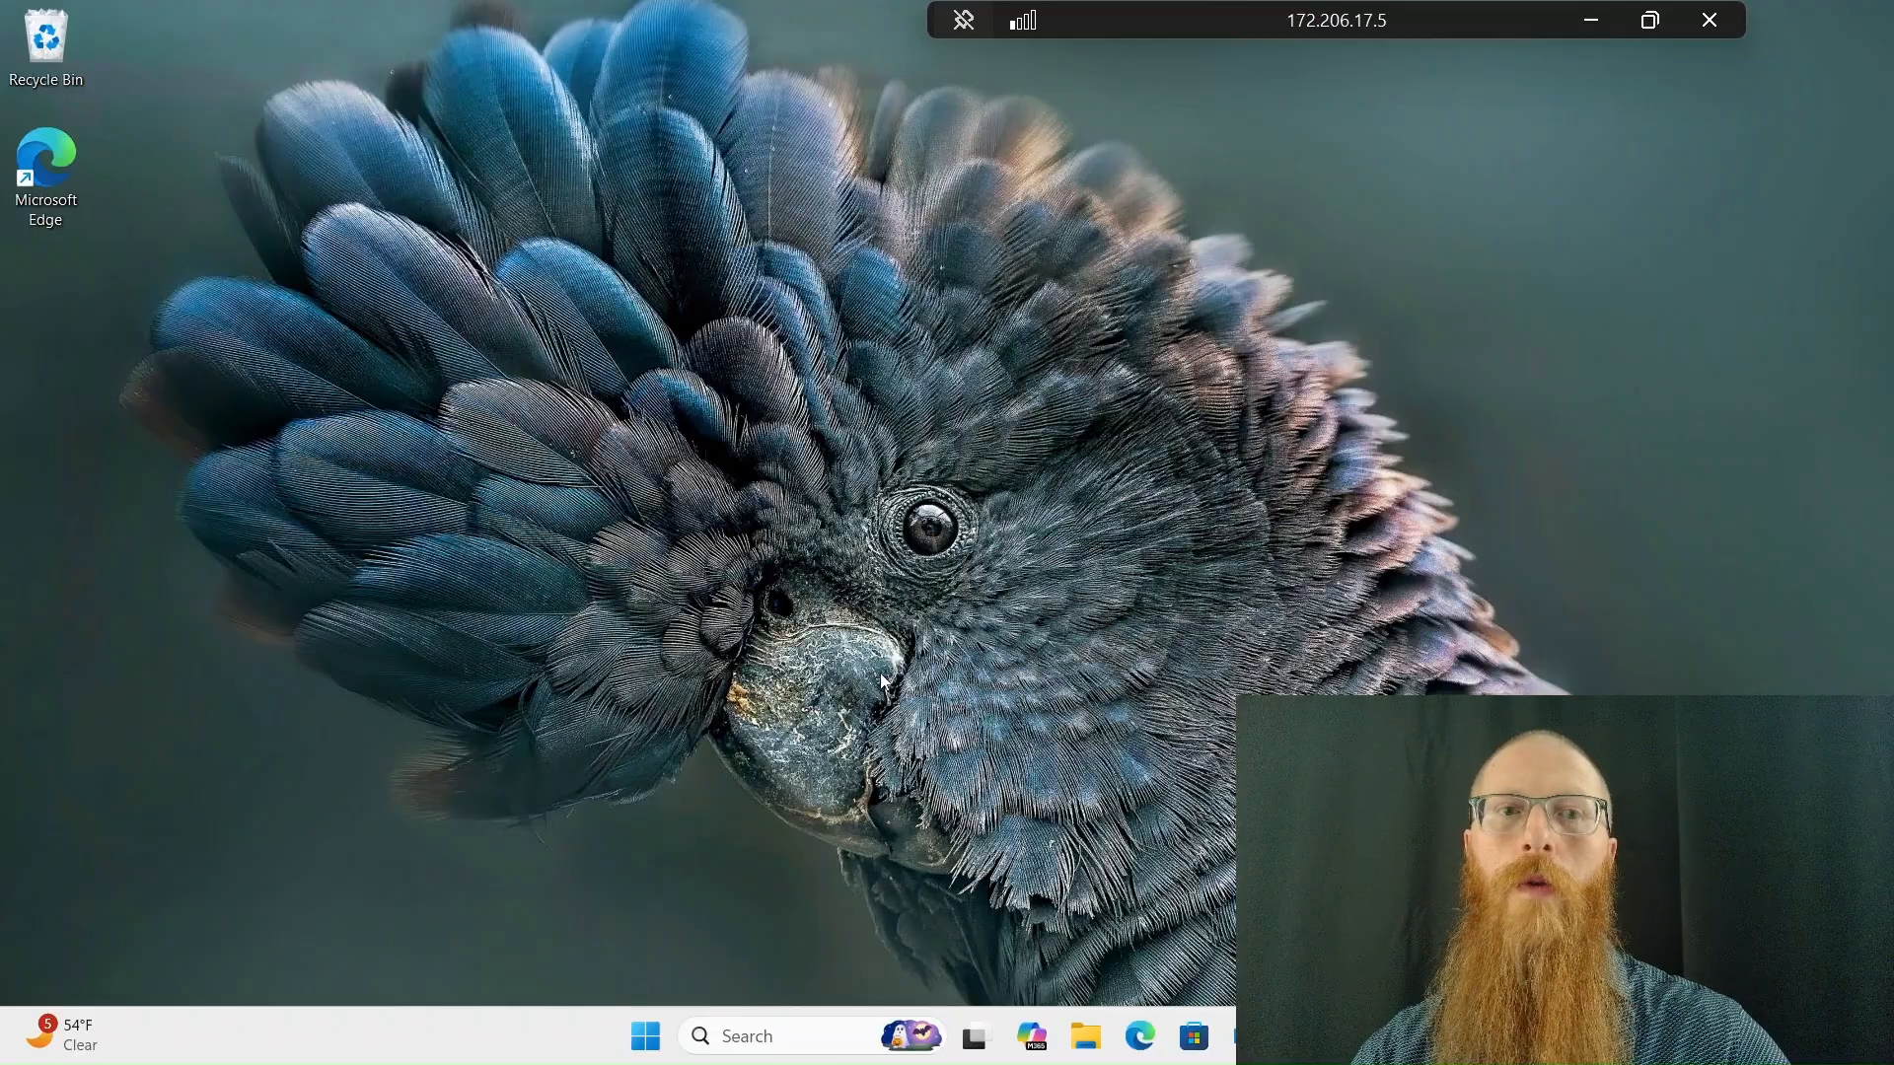
Switch to Microsoft Edge on the remote machine and open wireshark.org
{"action": "left_click", "coordinate": [1152, 1041]}
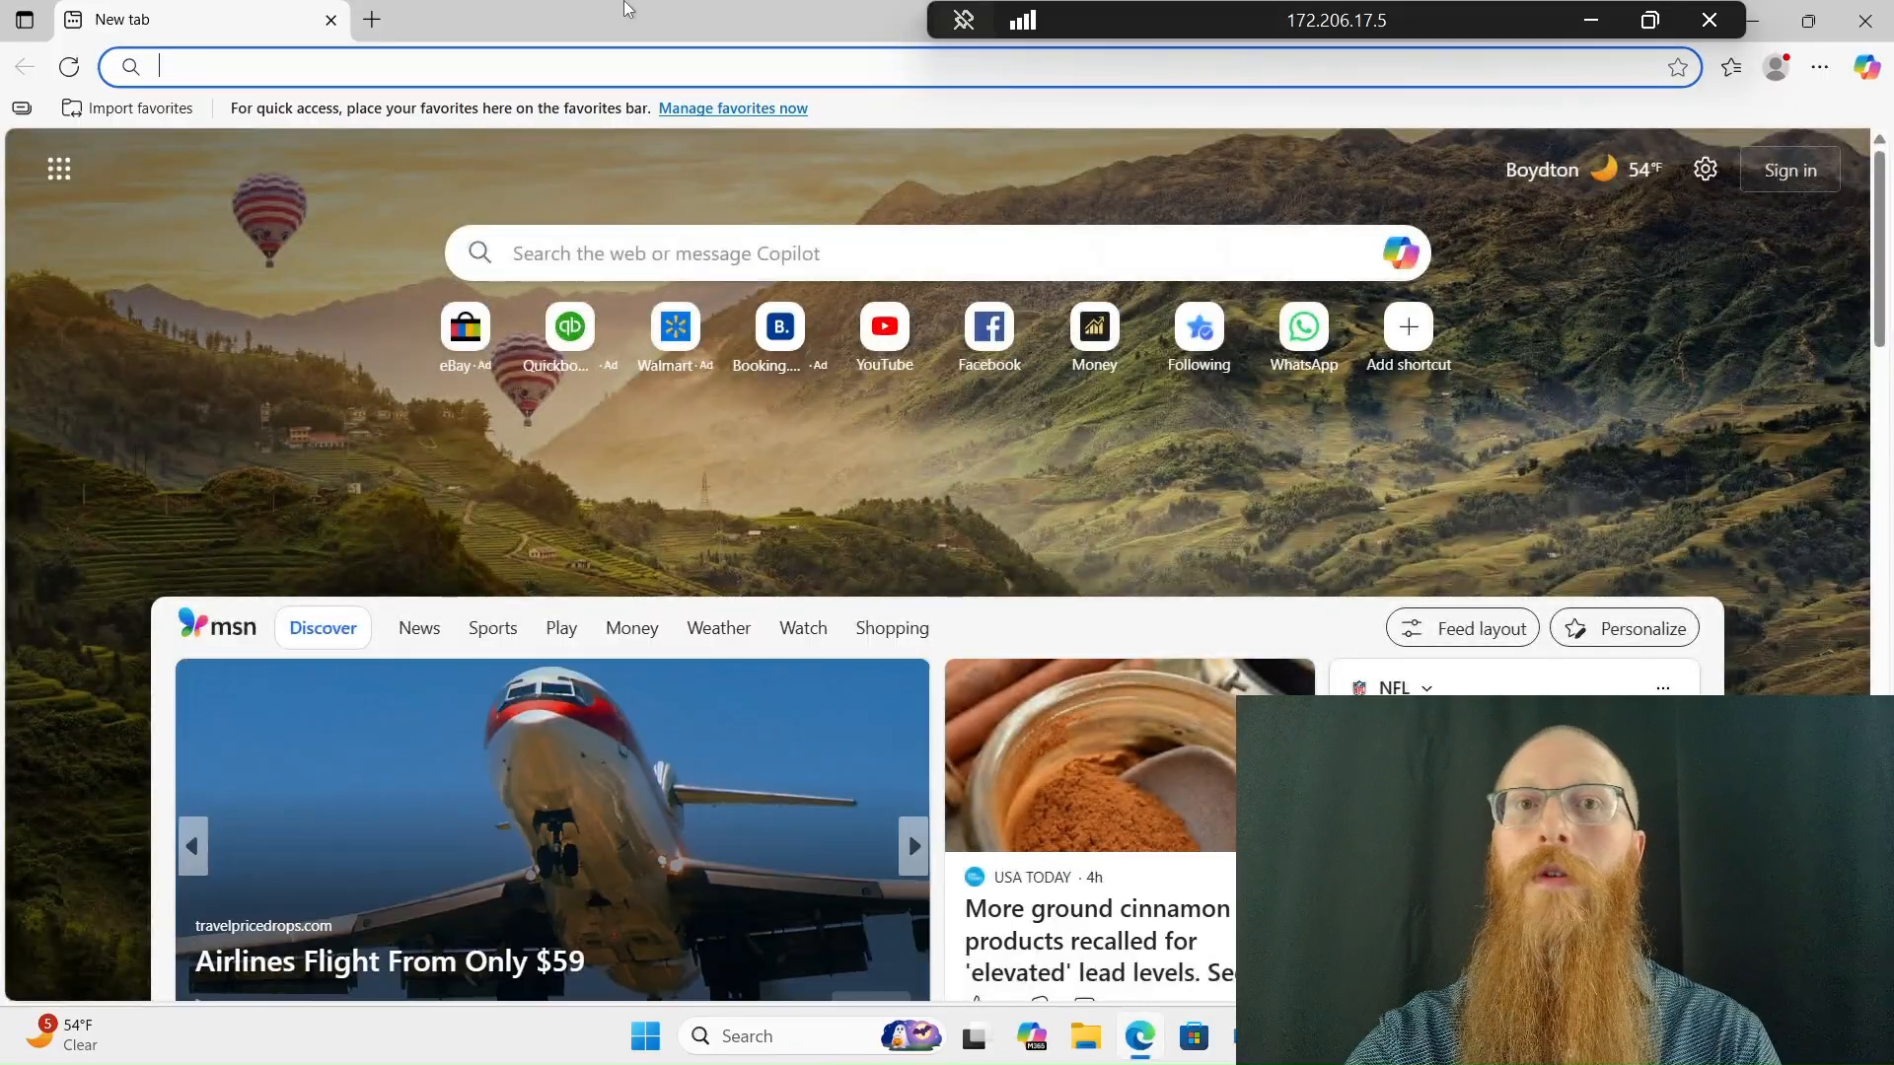
{"action": "type", "text": "wireshar"}
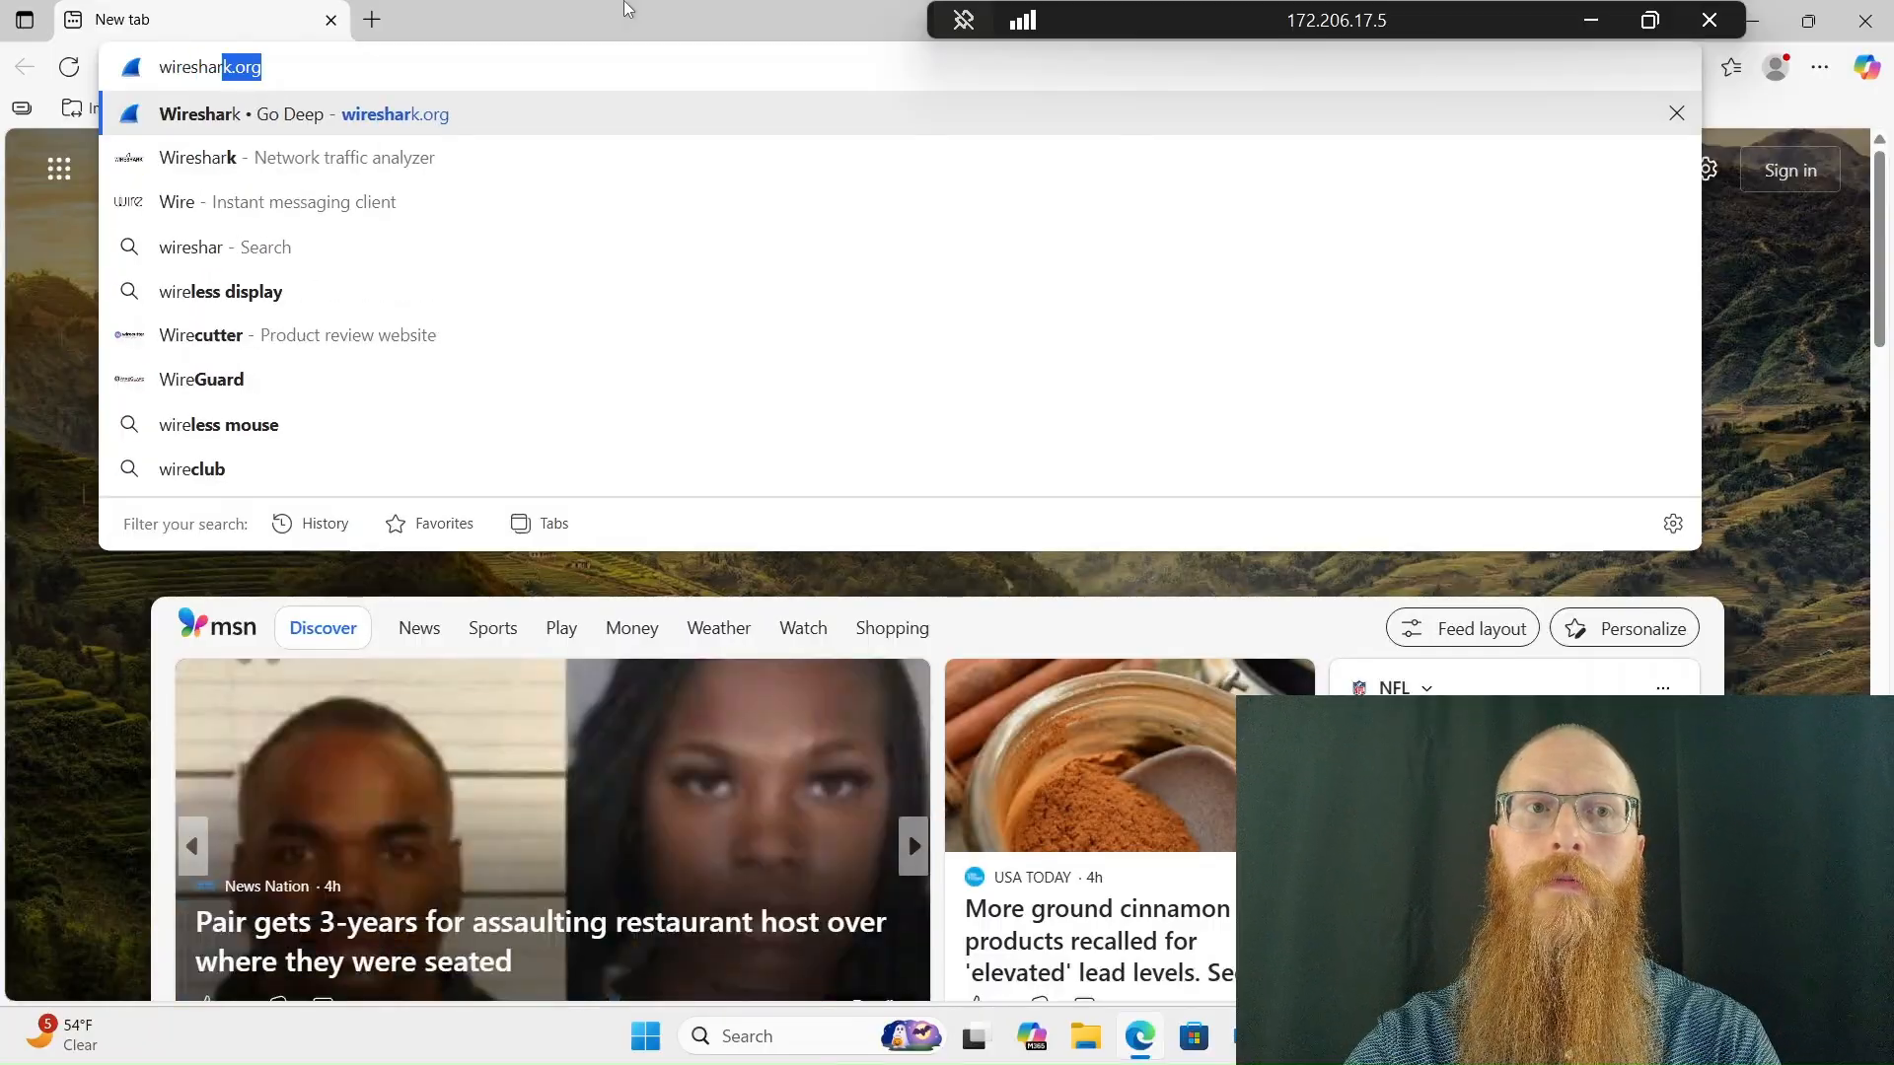
{"action": "type", "text": "k.org"}
{"action": "key", "text": "Return"}
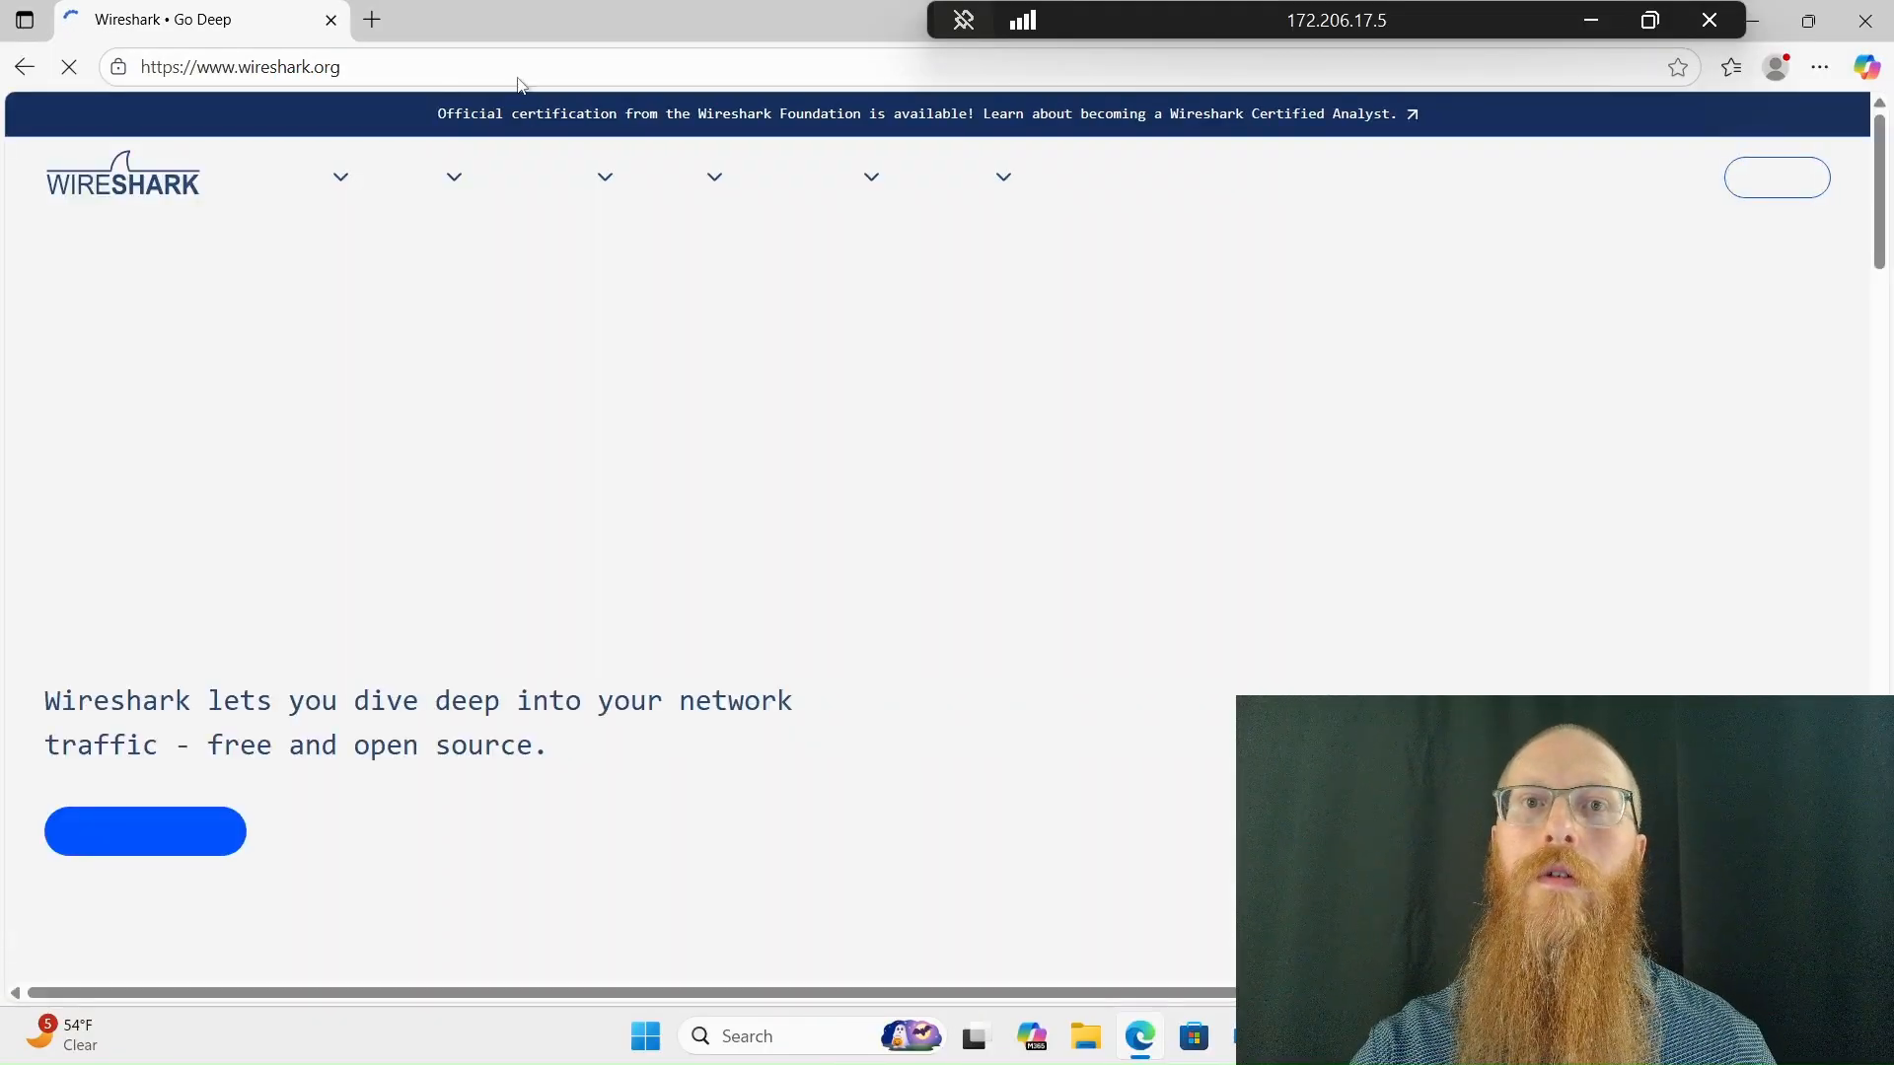
Download the Windows x64 Installer of Wireshark 4.6.0, launch it and close the browser
{"action": "left_click", "coordinate": [102, 850]}
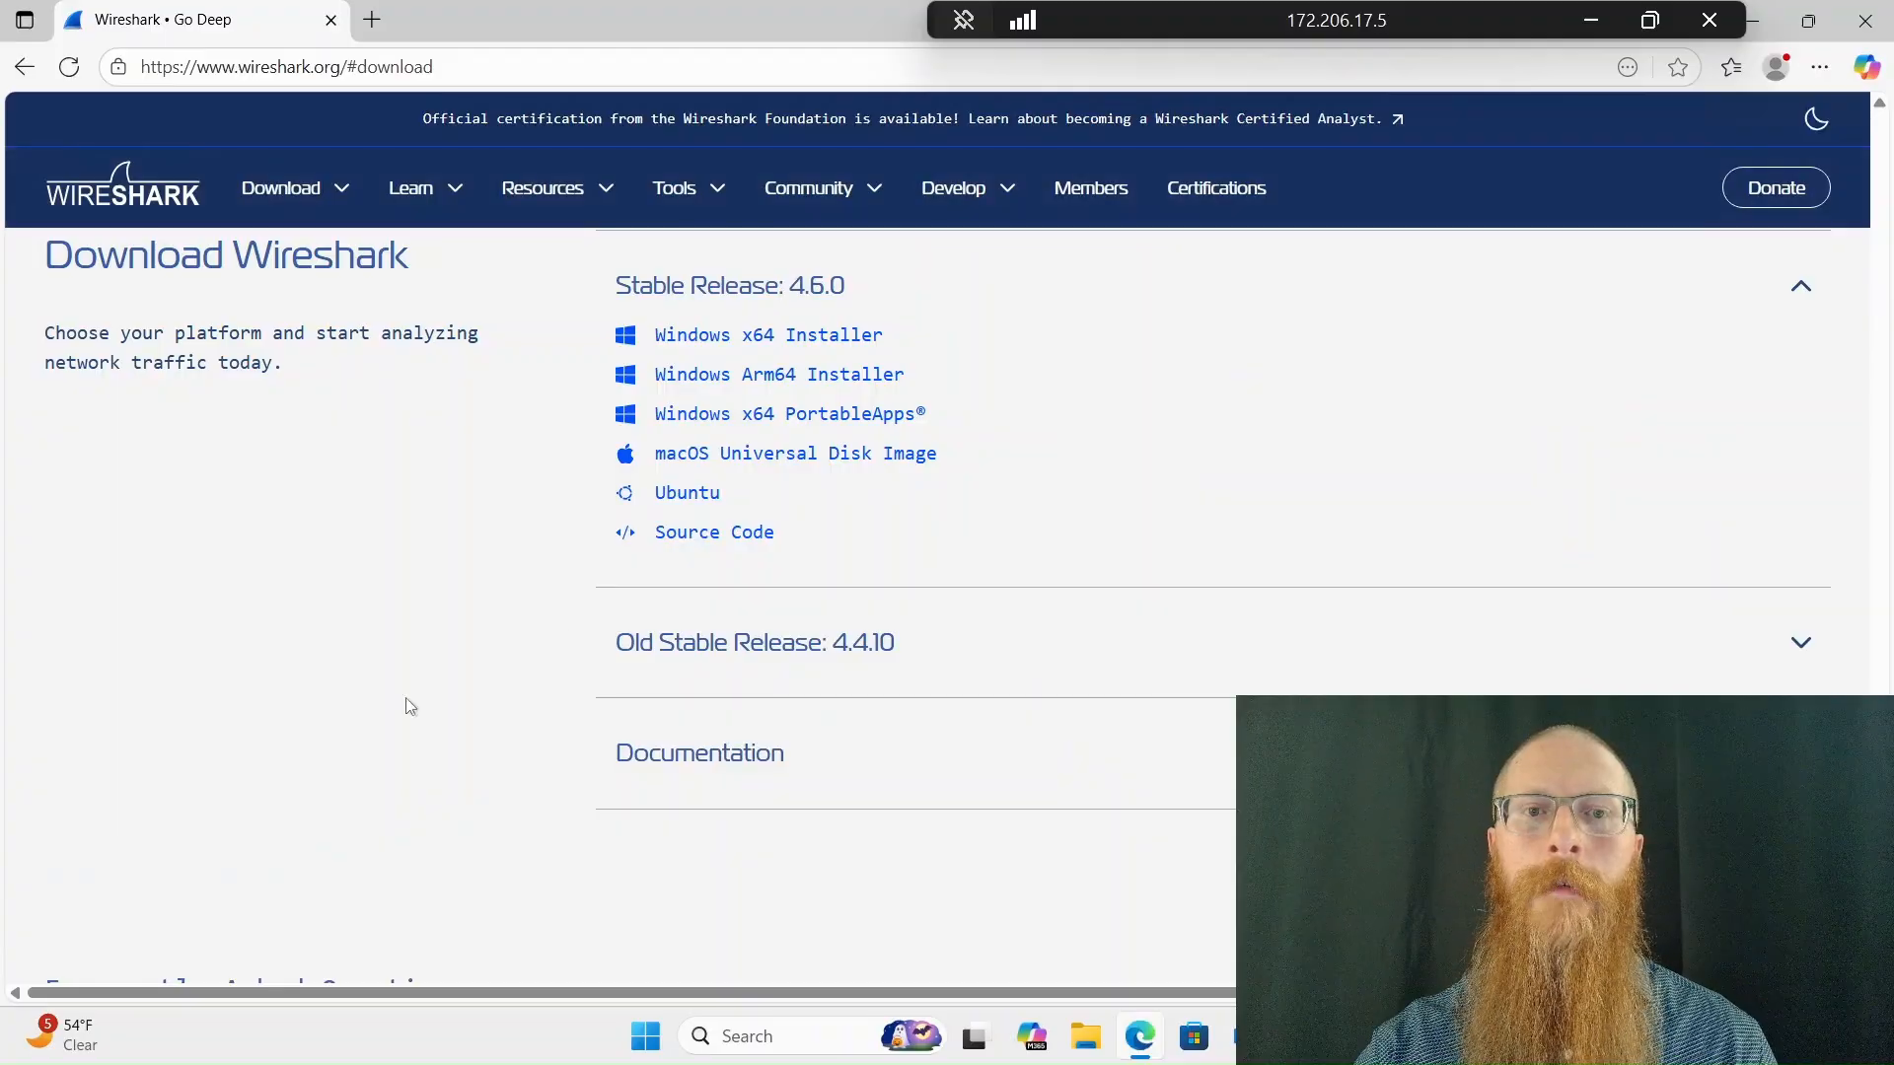
{"action": "left_click", "coordinate": [830, 339]}
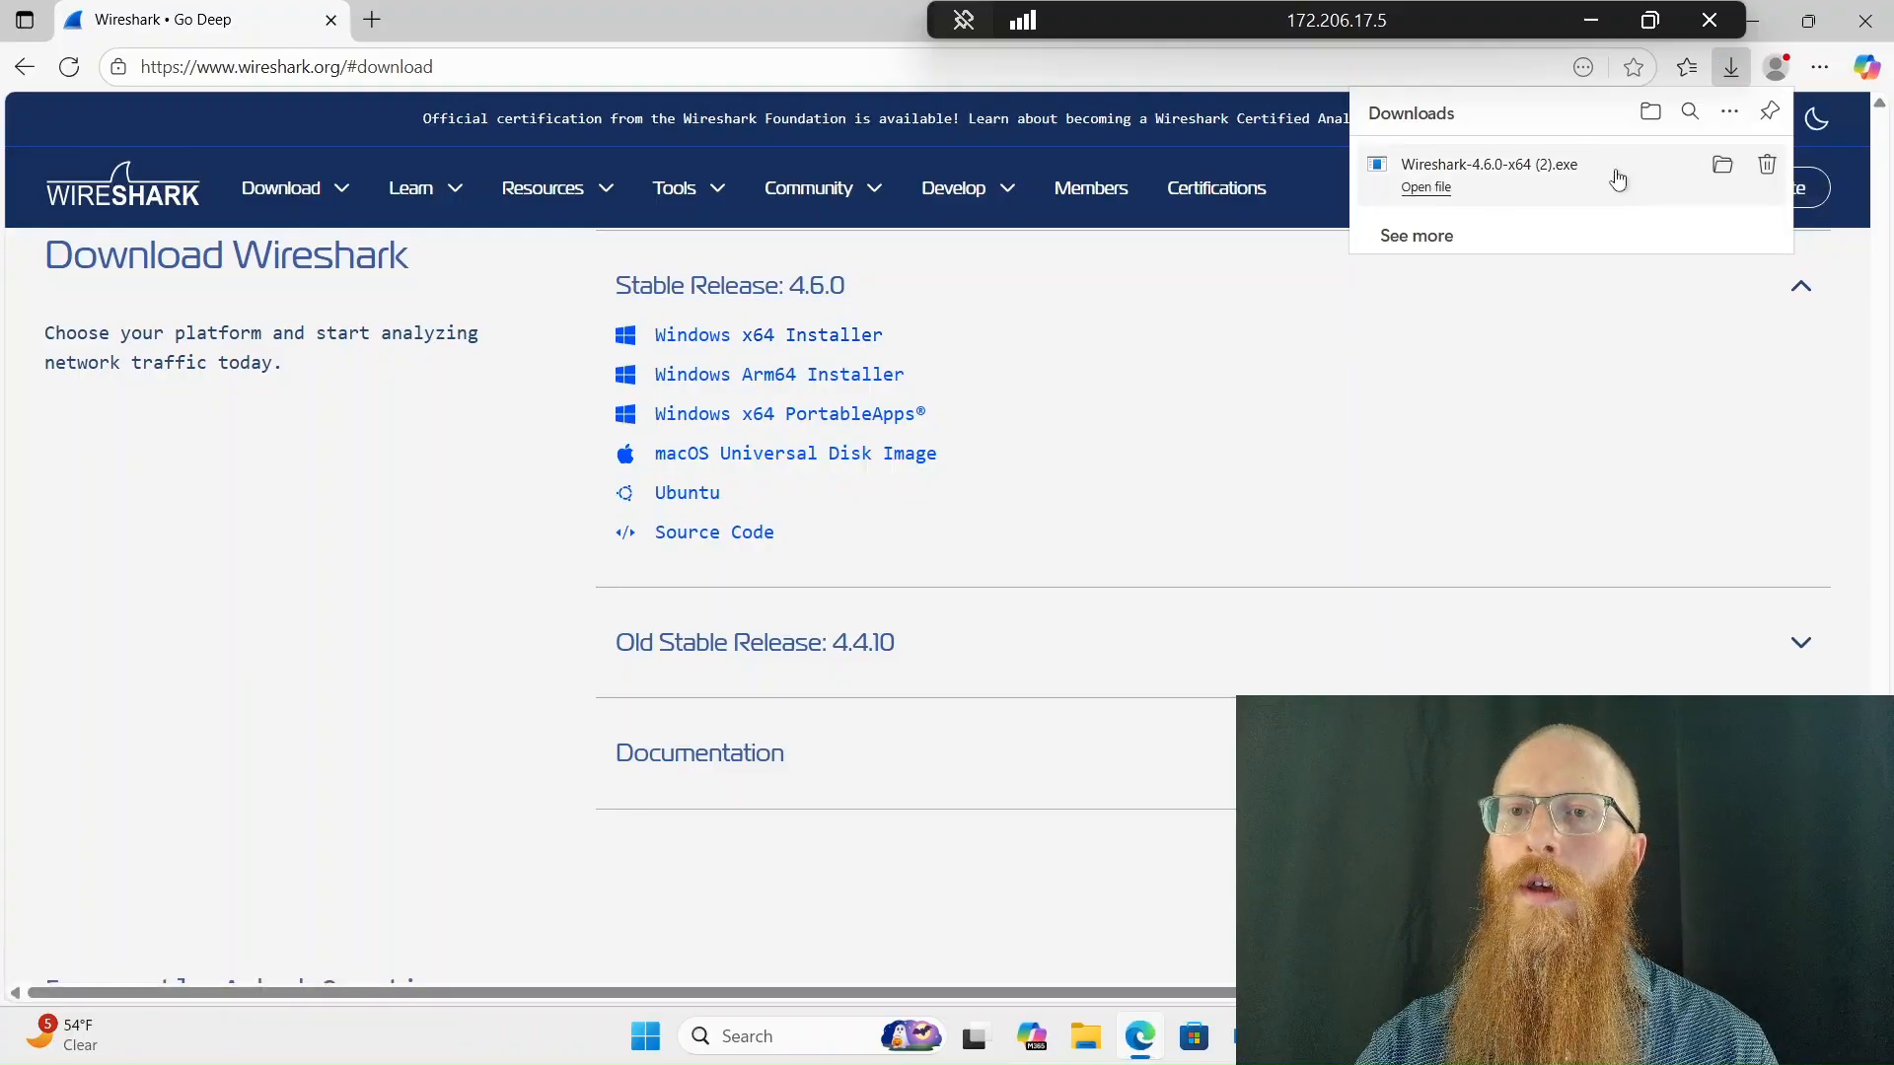
{"action": "left_click", "coordinate": [1444, 189]}
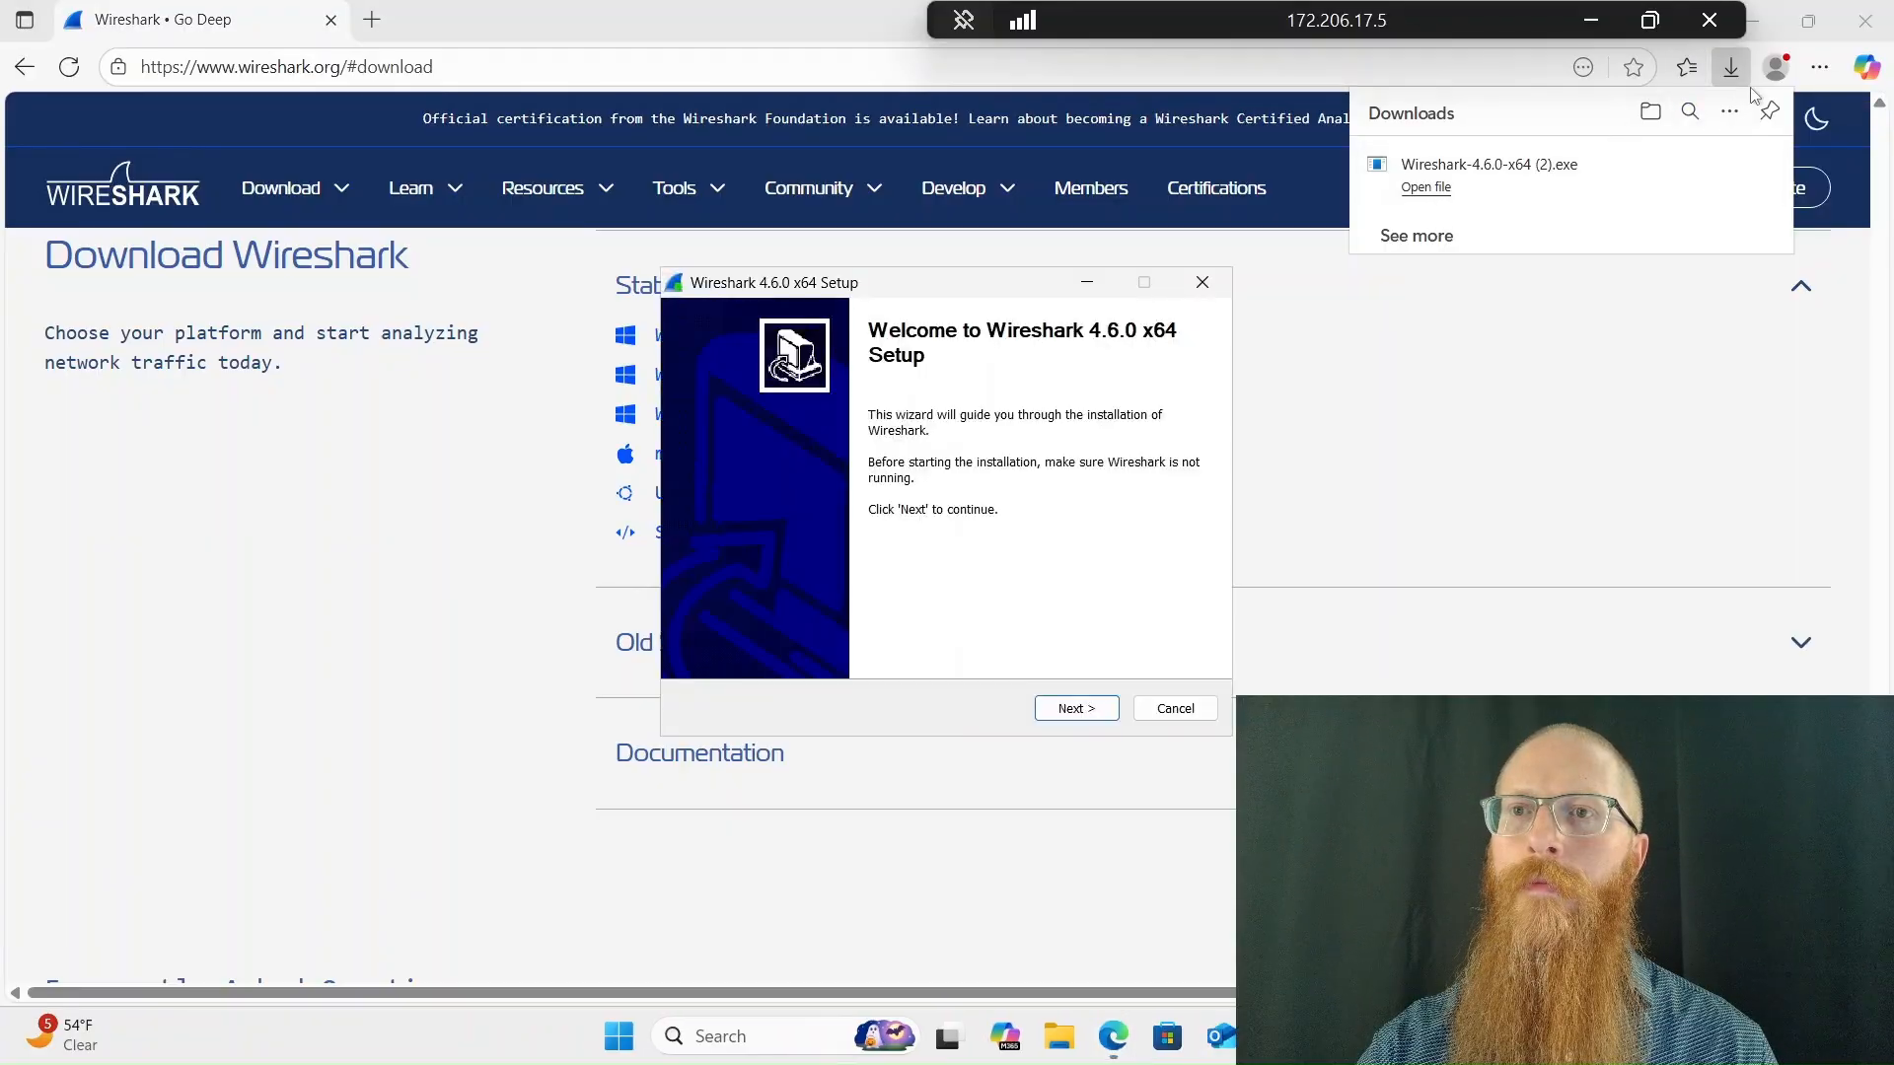
{"action": "left_click", "coordinate": [1867, 22]}
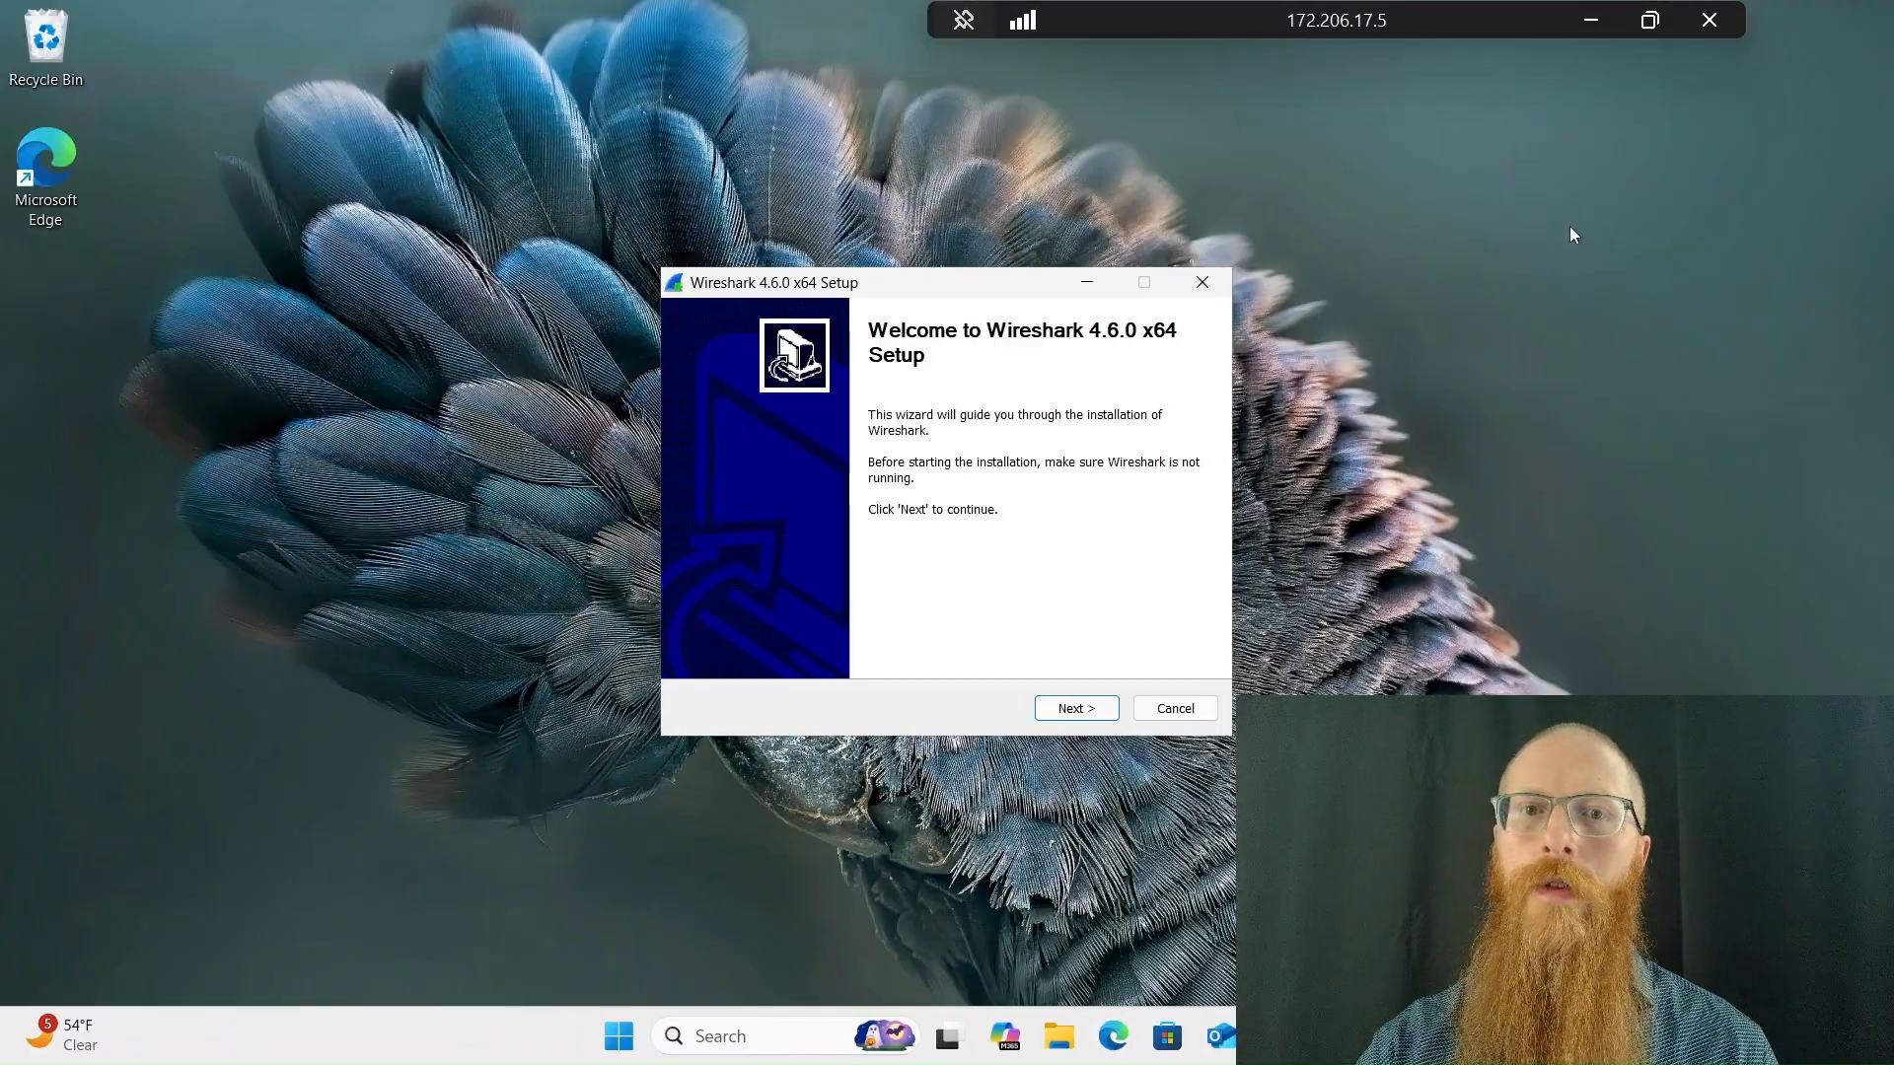
Install Wireshark 4.6.0 with the default components, shortcuts and file associations, and finish the setup wizard
{"action": "left_click", "coordinate": [1056, 715]}
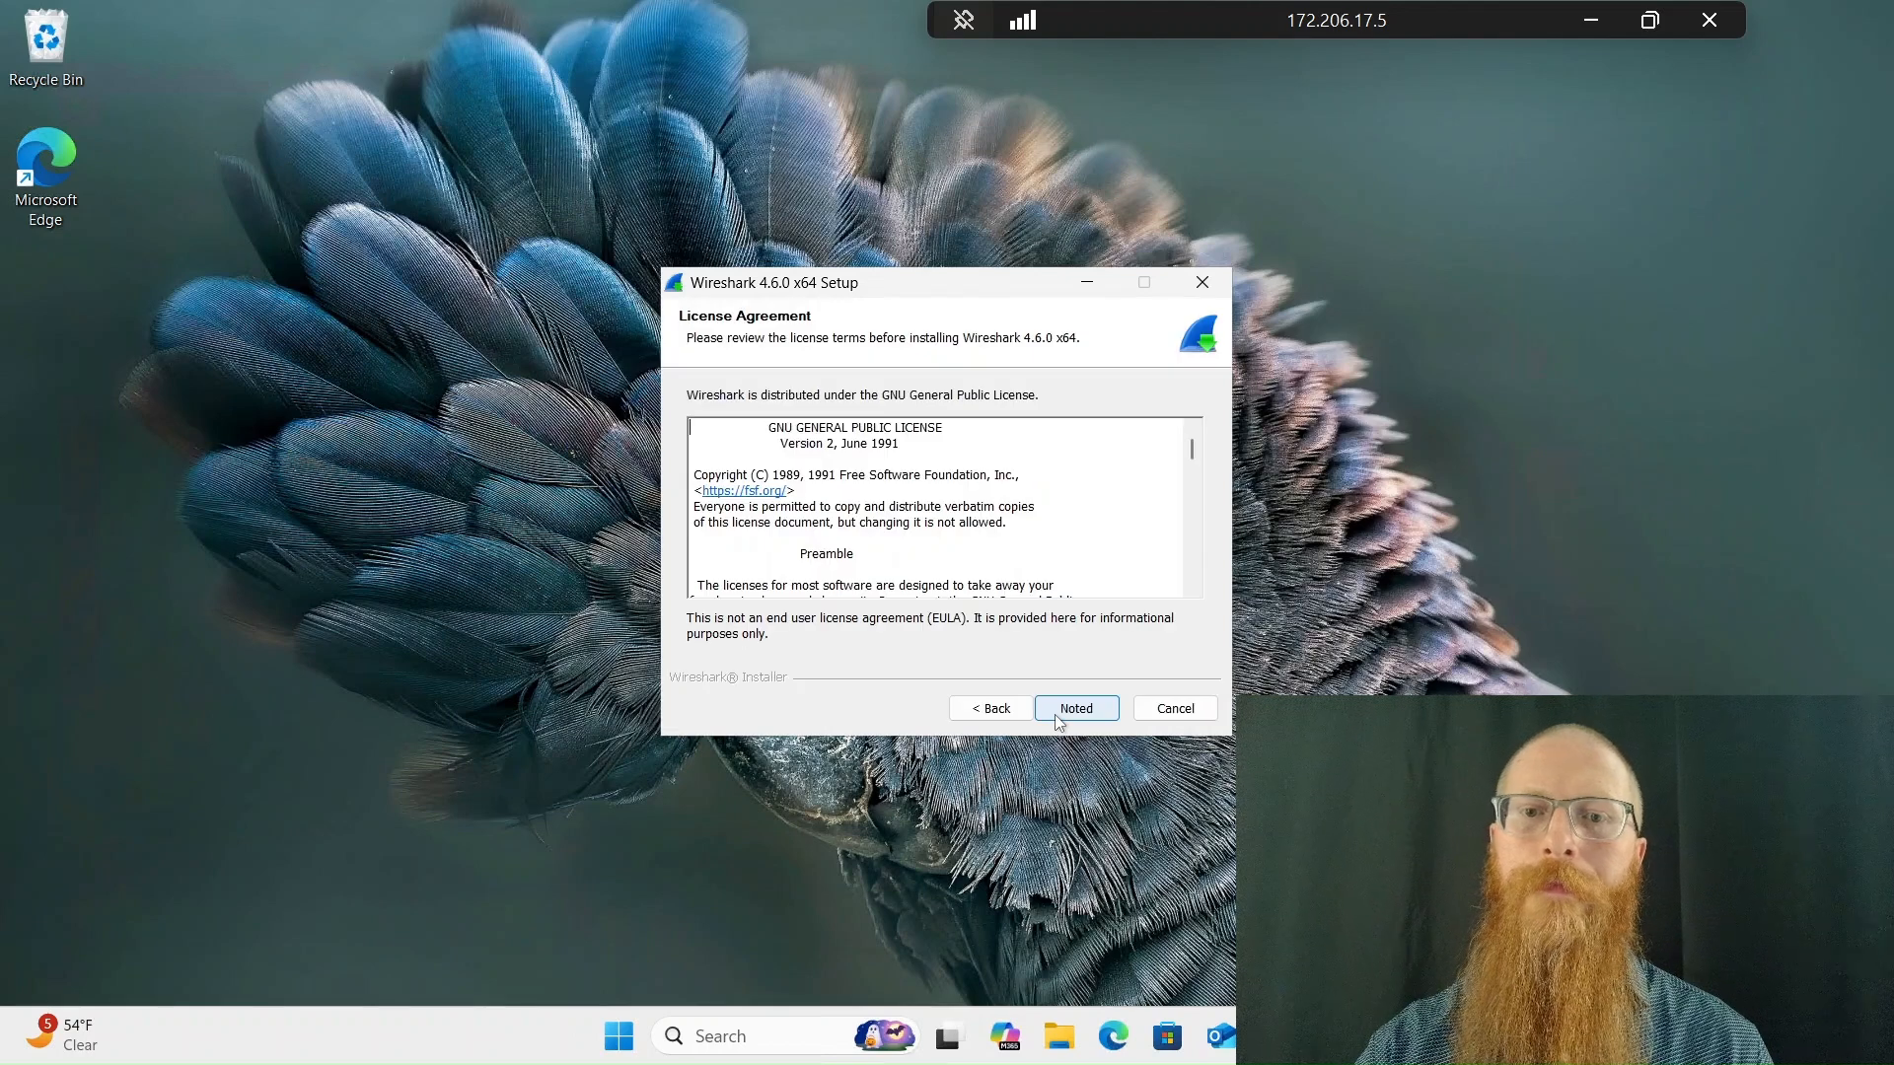
{"action": "left_click", "coordinate": [1055, 710]}
{"action": "left_click", "coordinate": [1055, 710]}
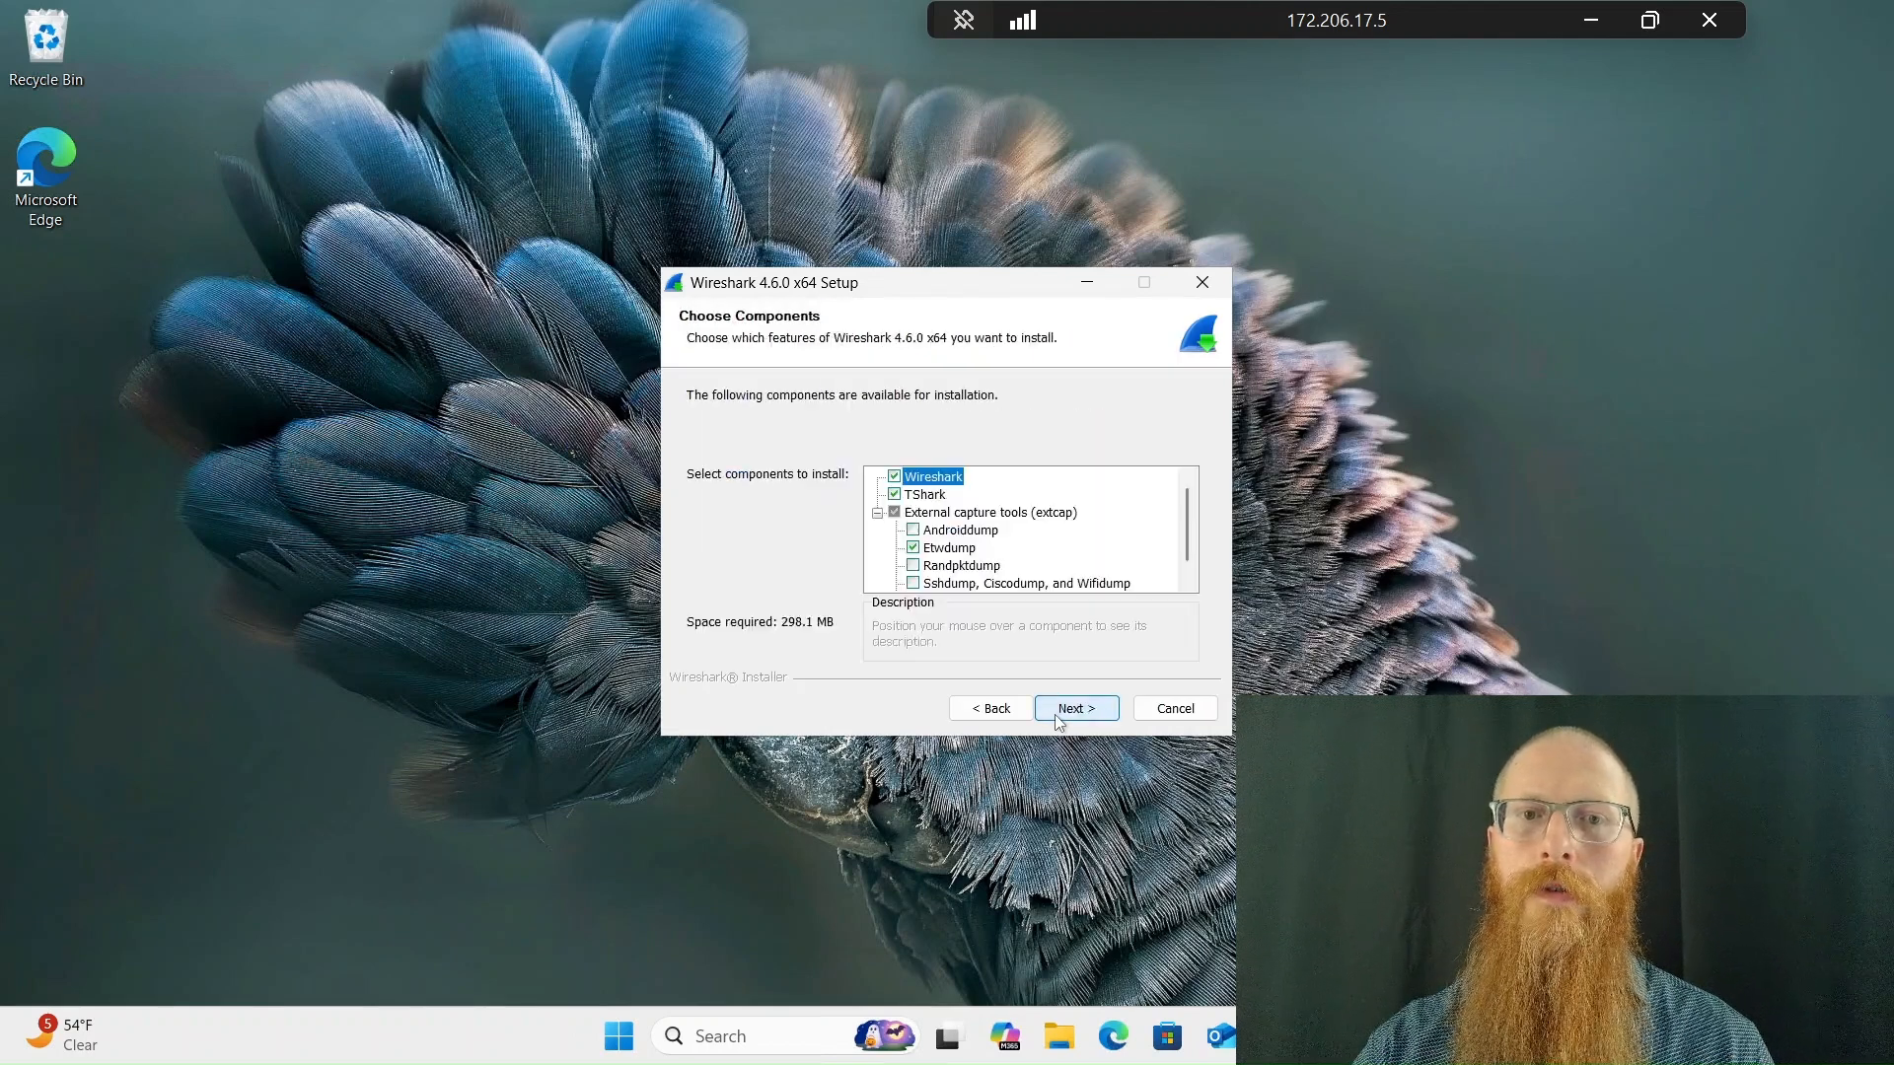
{"action": "left_click", "coordinate": [1055, 710]}
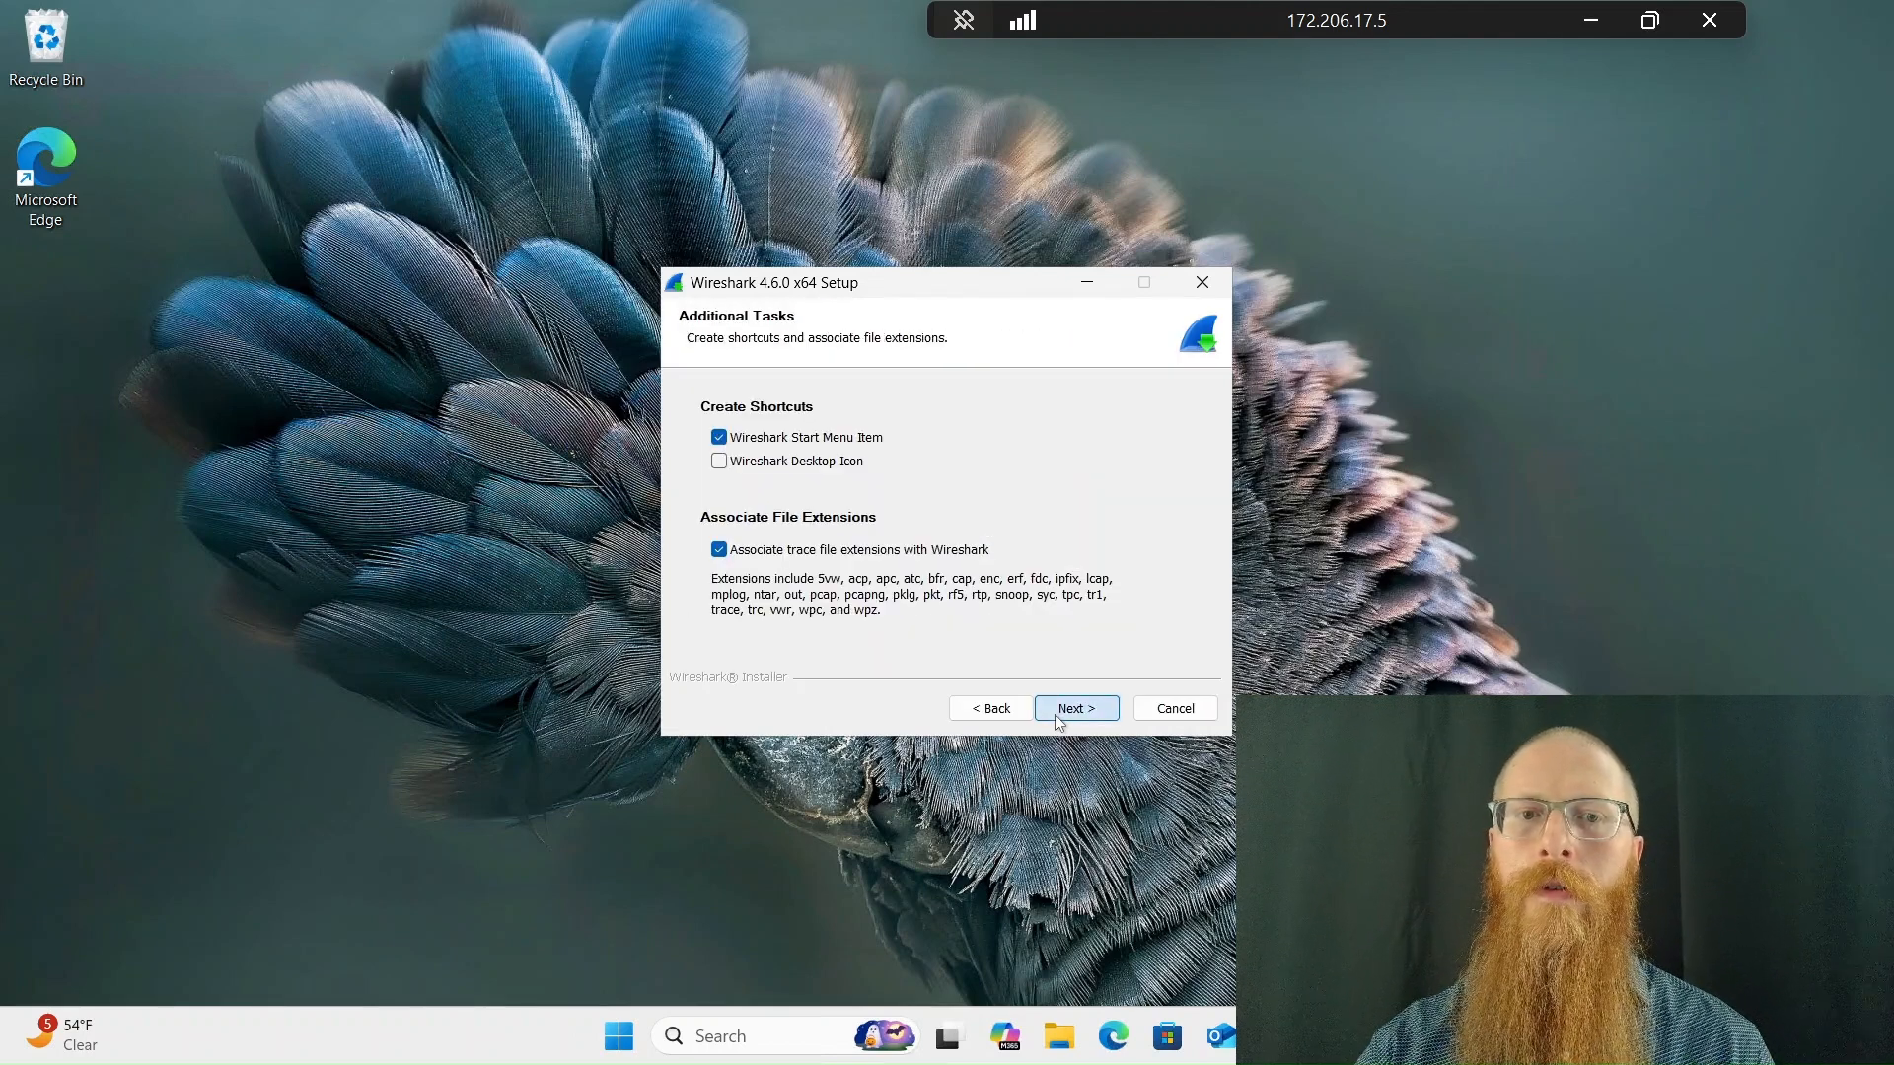
{"action": "left_click", "coordinate": [1055, 710]}
{"action": "left_click", "coordinate": [1055, 710]}
{"action": "left_click", "coordinate": [1055, 710]}
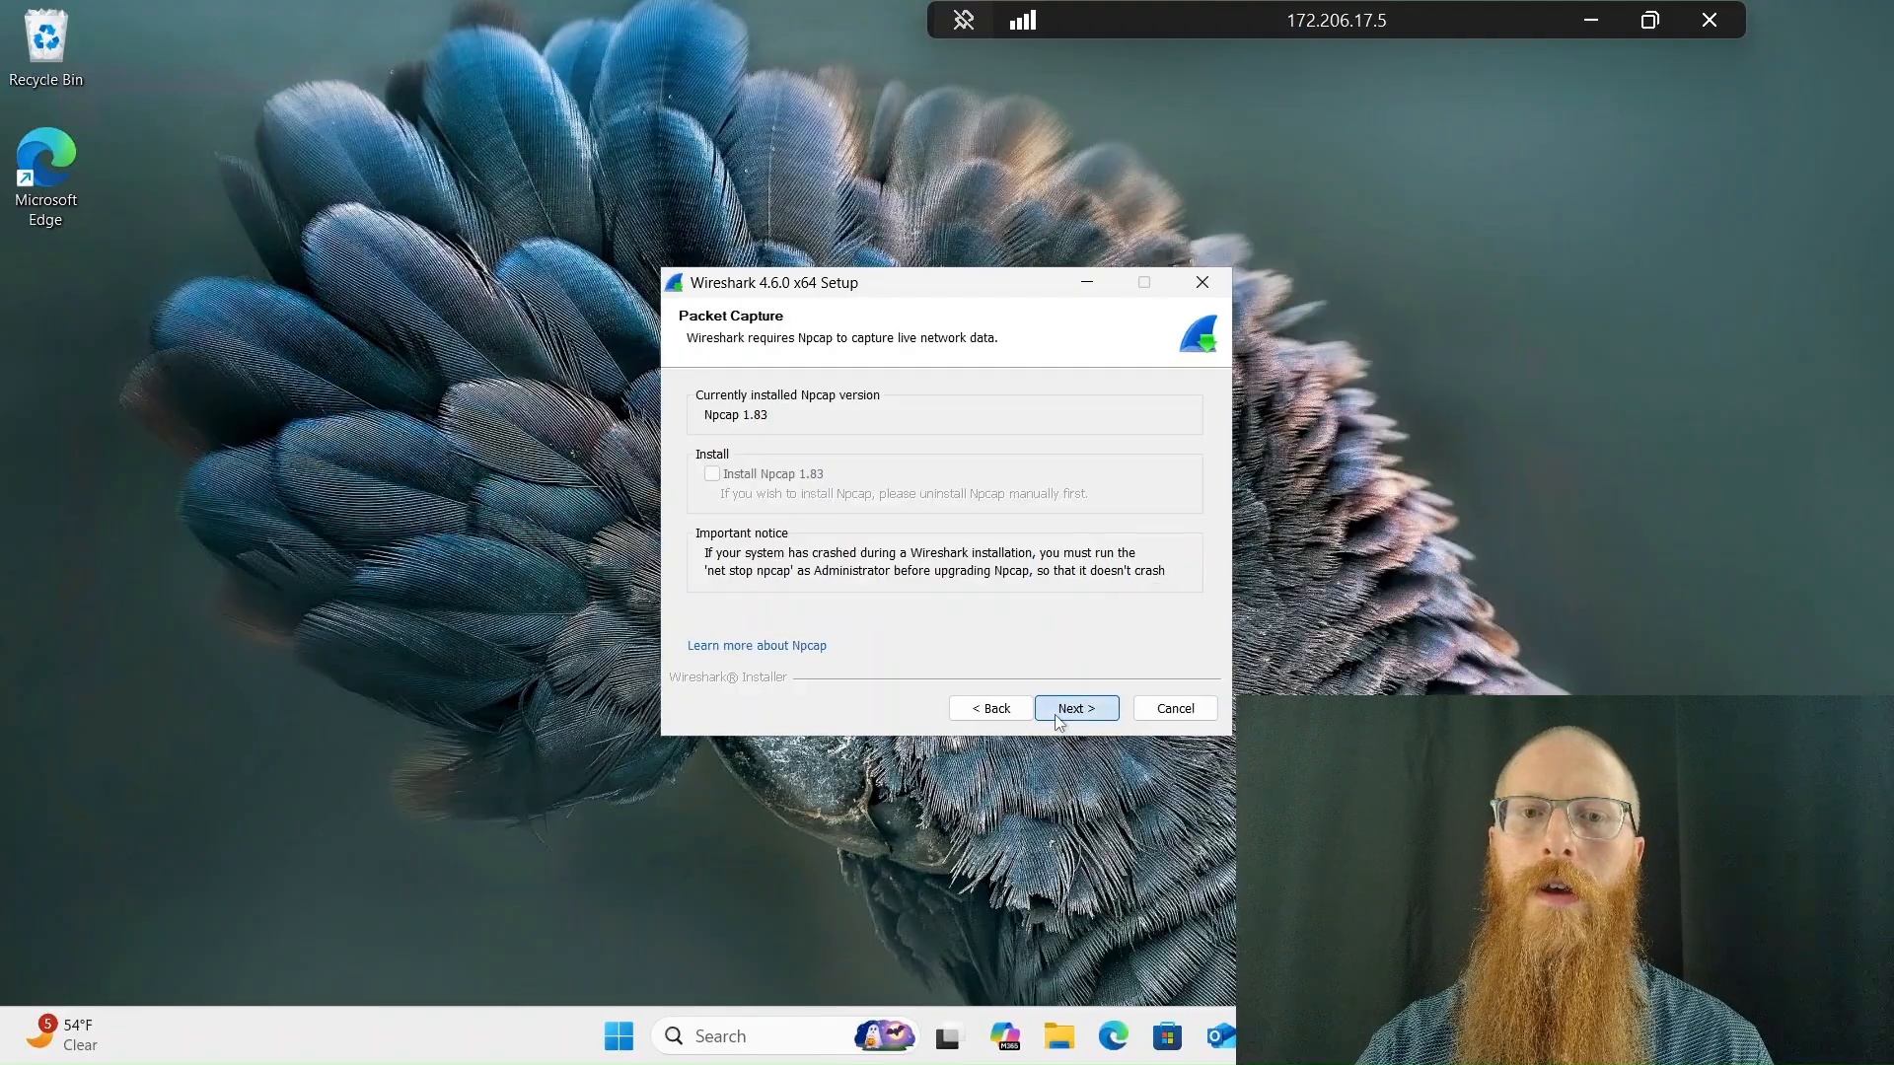
{"action": "left_click", "coordinate": [1057, 710]}
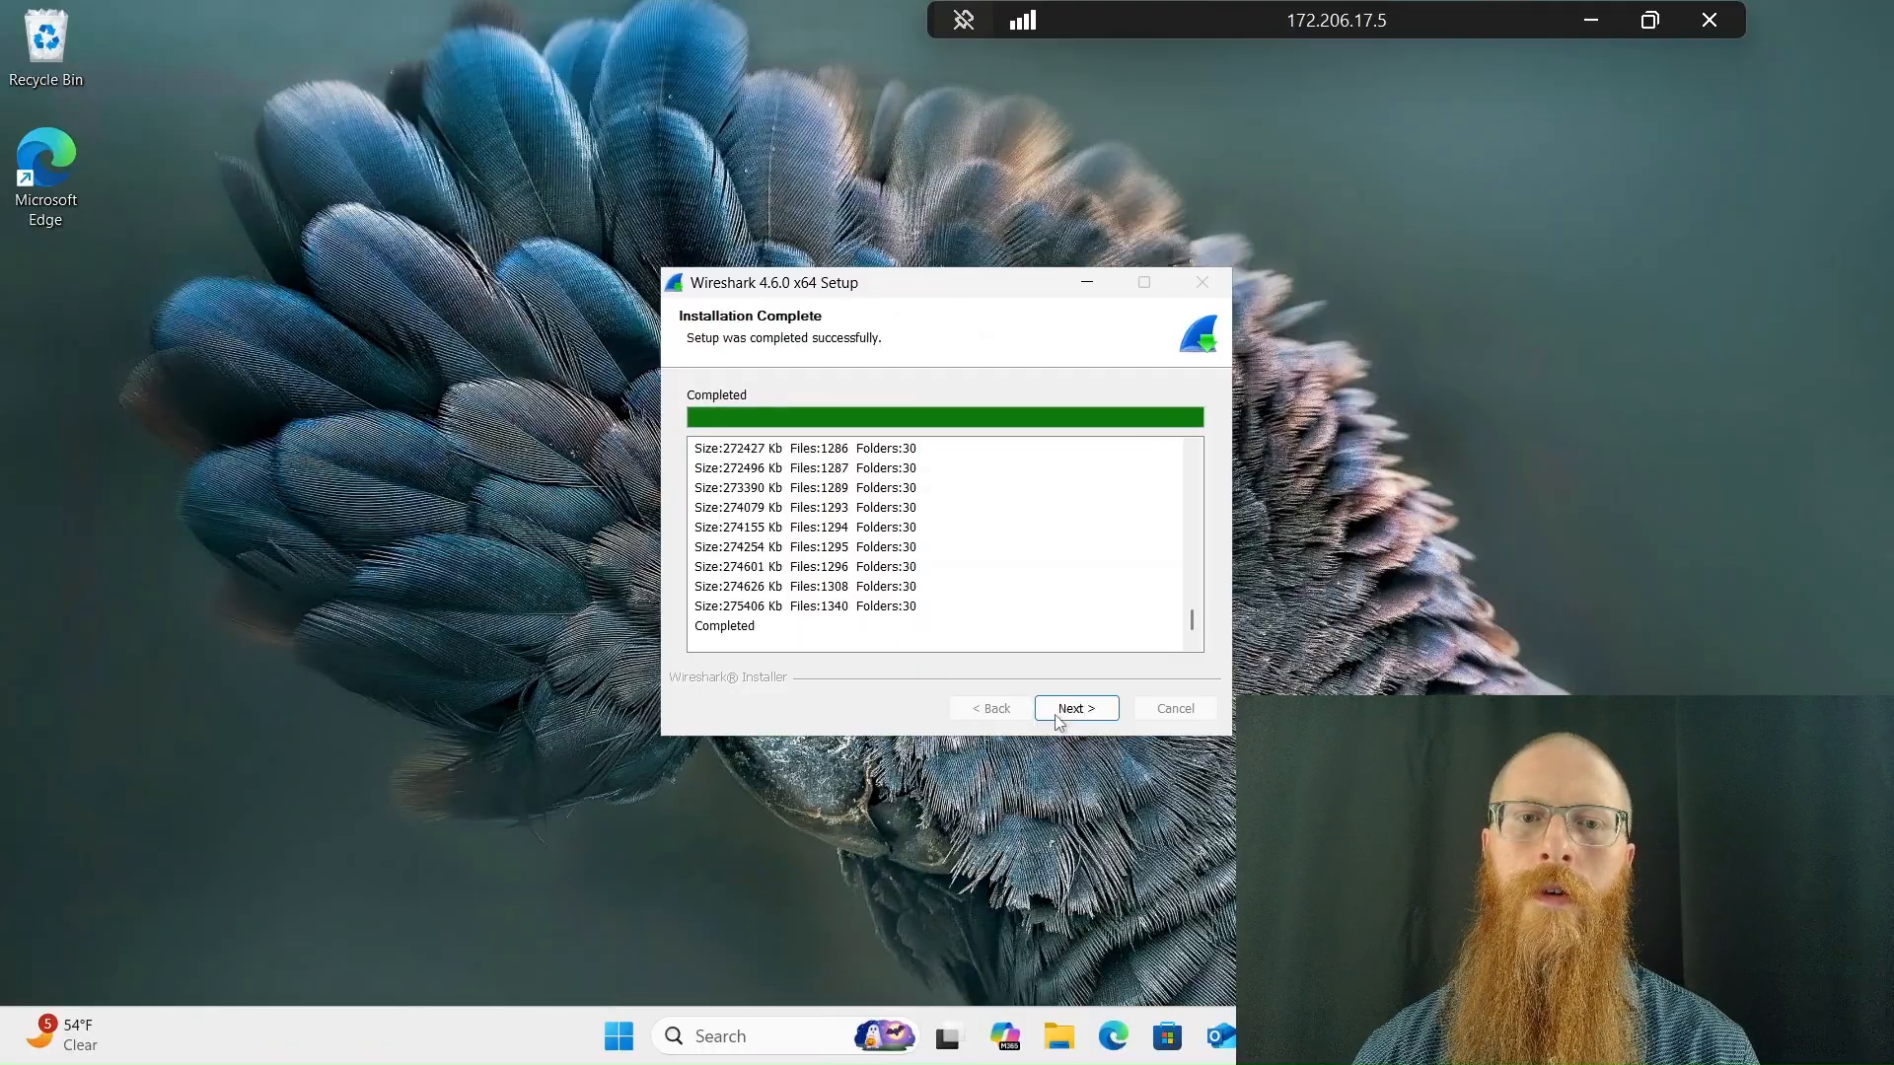
{"action": "left_click", "coordinate": [1058, 719]}
{"action": "left_click", "coordinate": [1056, 719]}
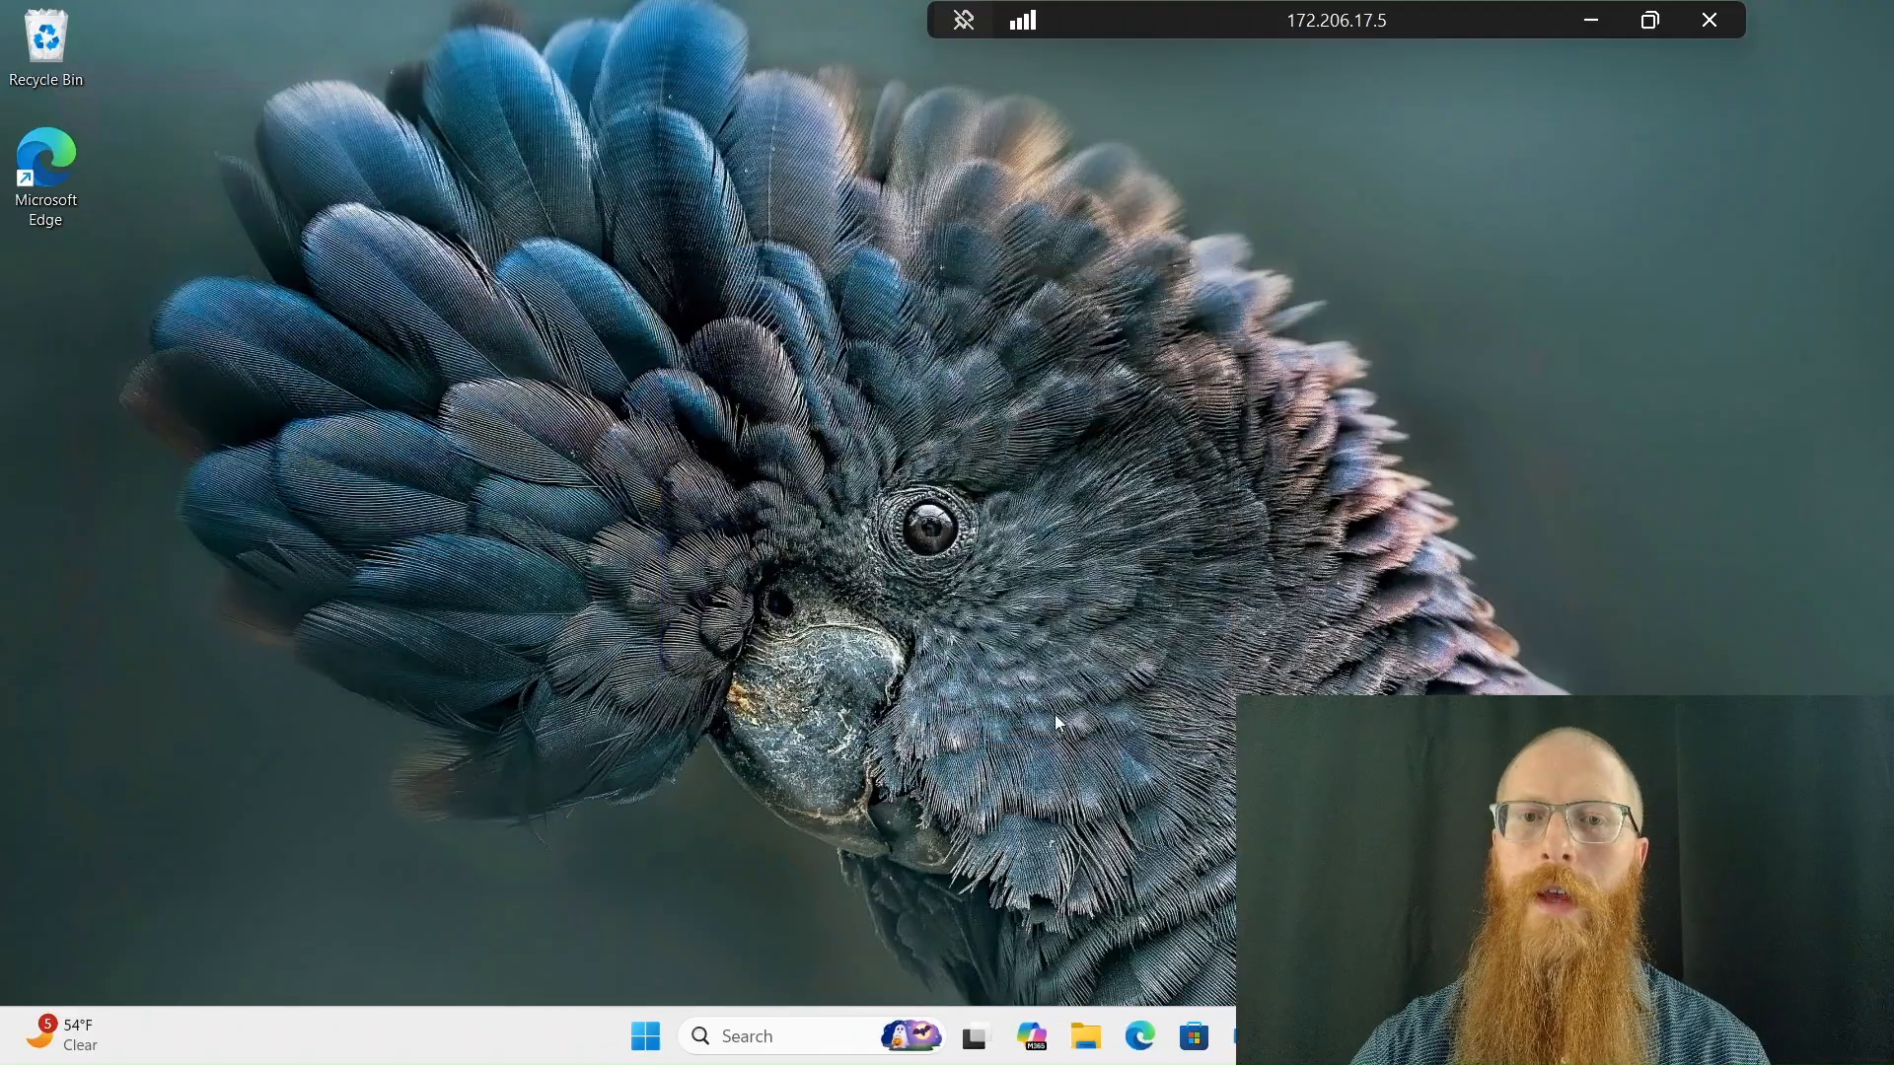
Launch Wireshark on the remote machine and start a live capture on the Ethernet interface
{"action": "key", "text": "super"}
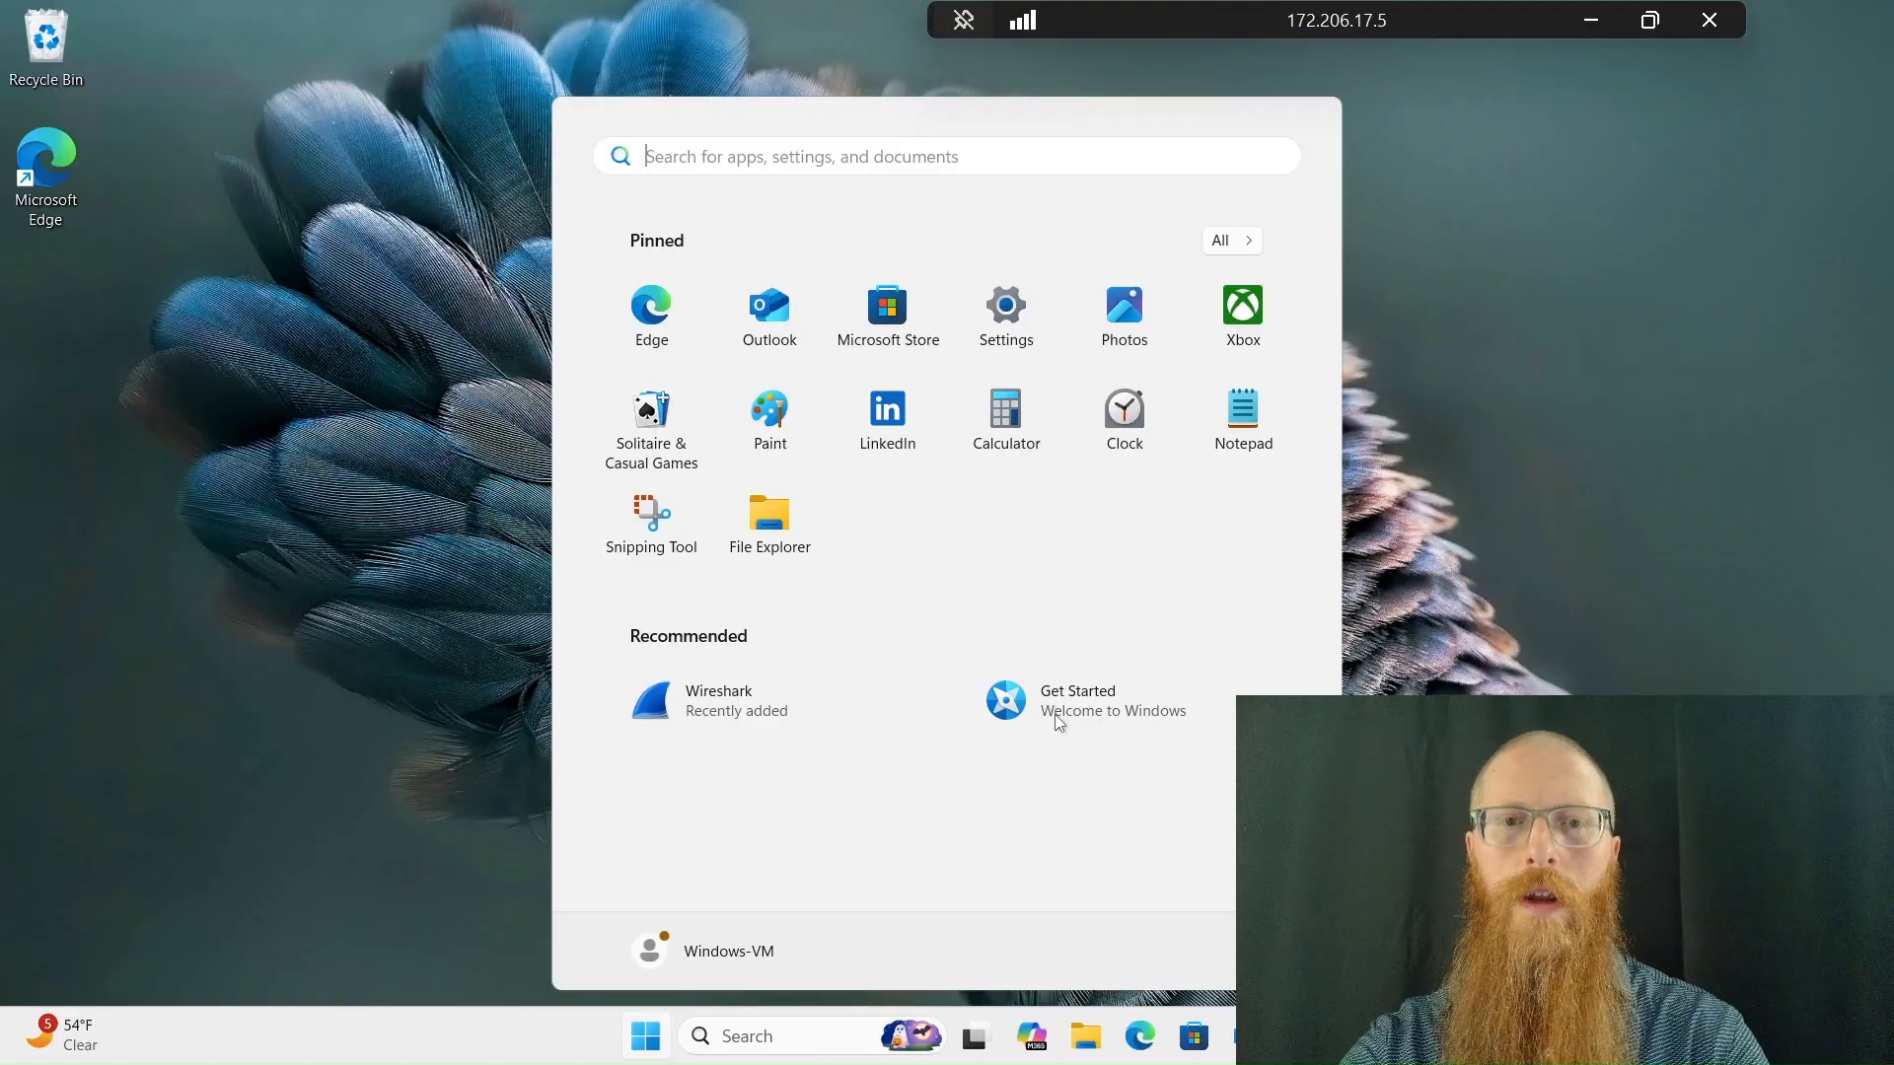
{"action": "type", "text": "wireshark"}
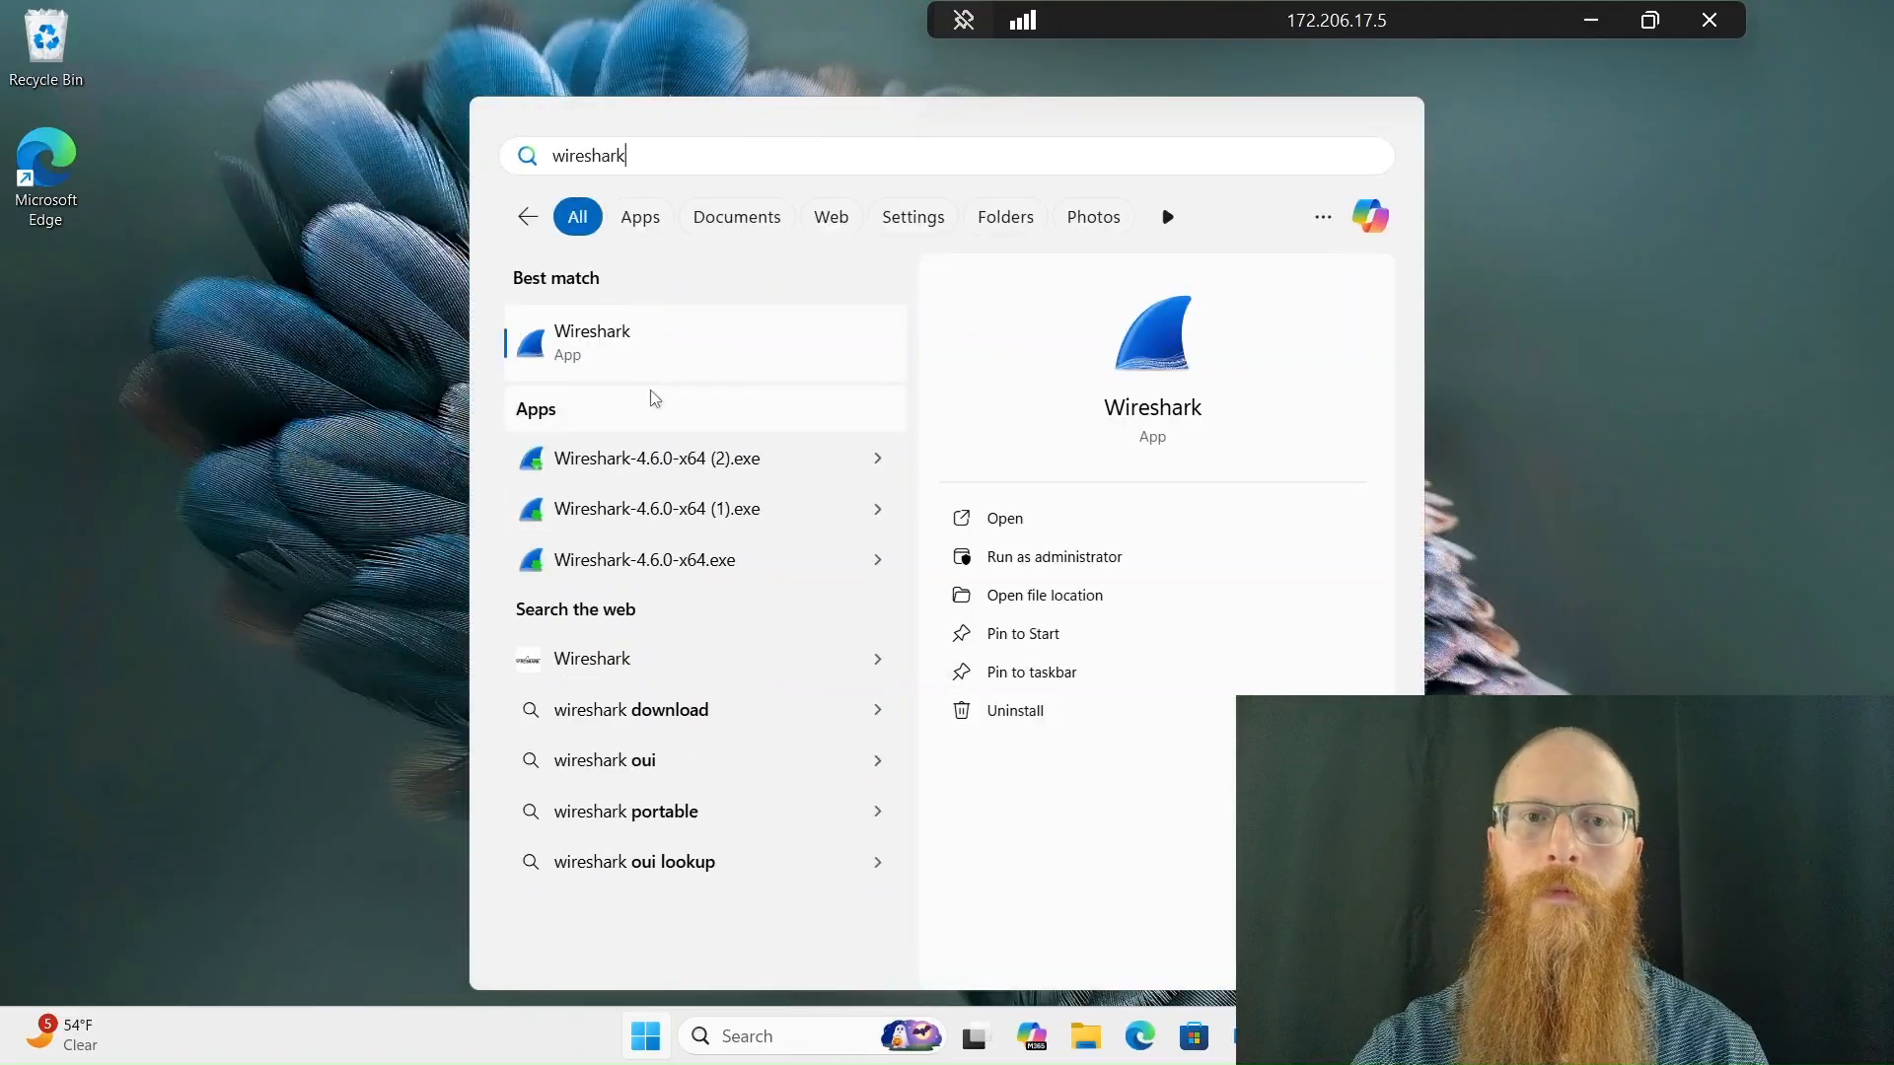
{"action": "left_click", "coordinate": [655, 373]}
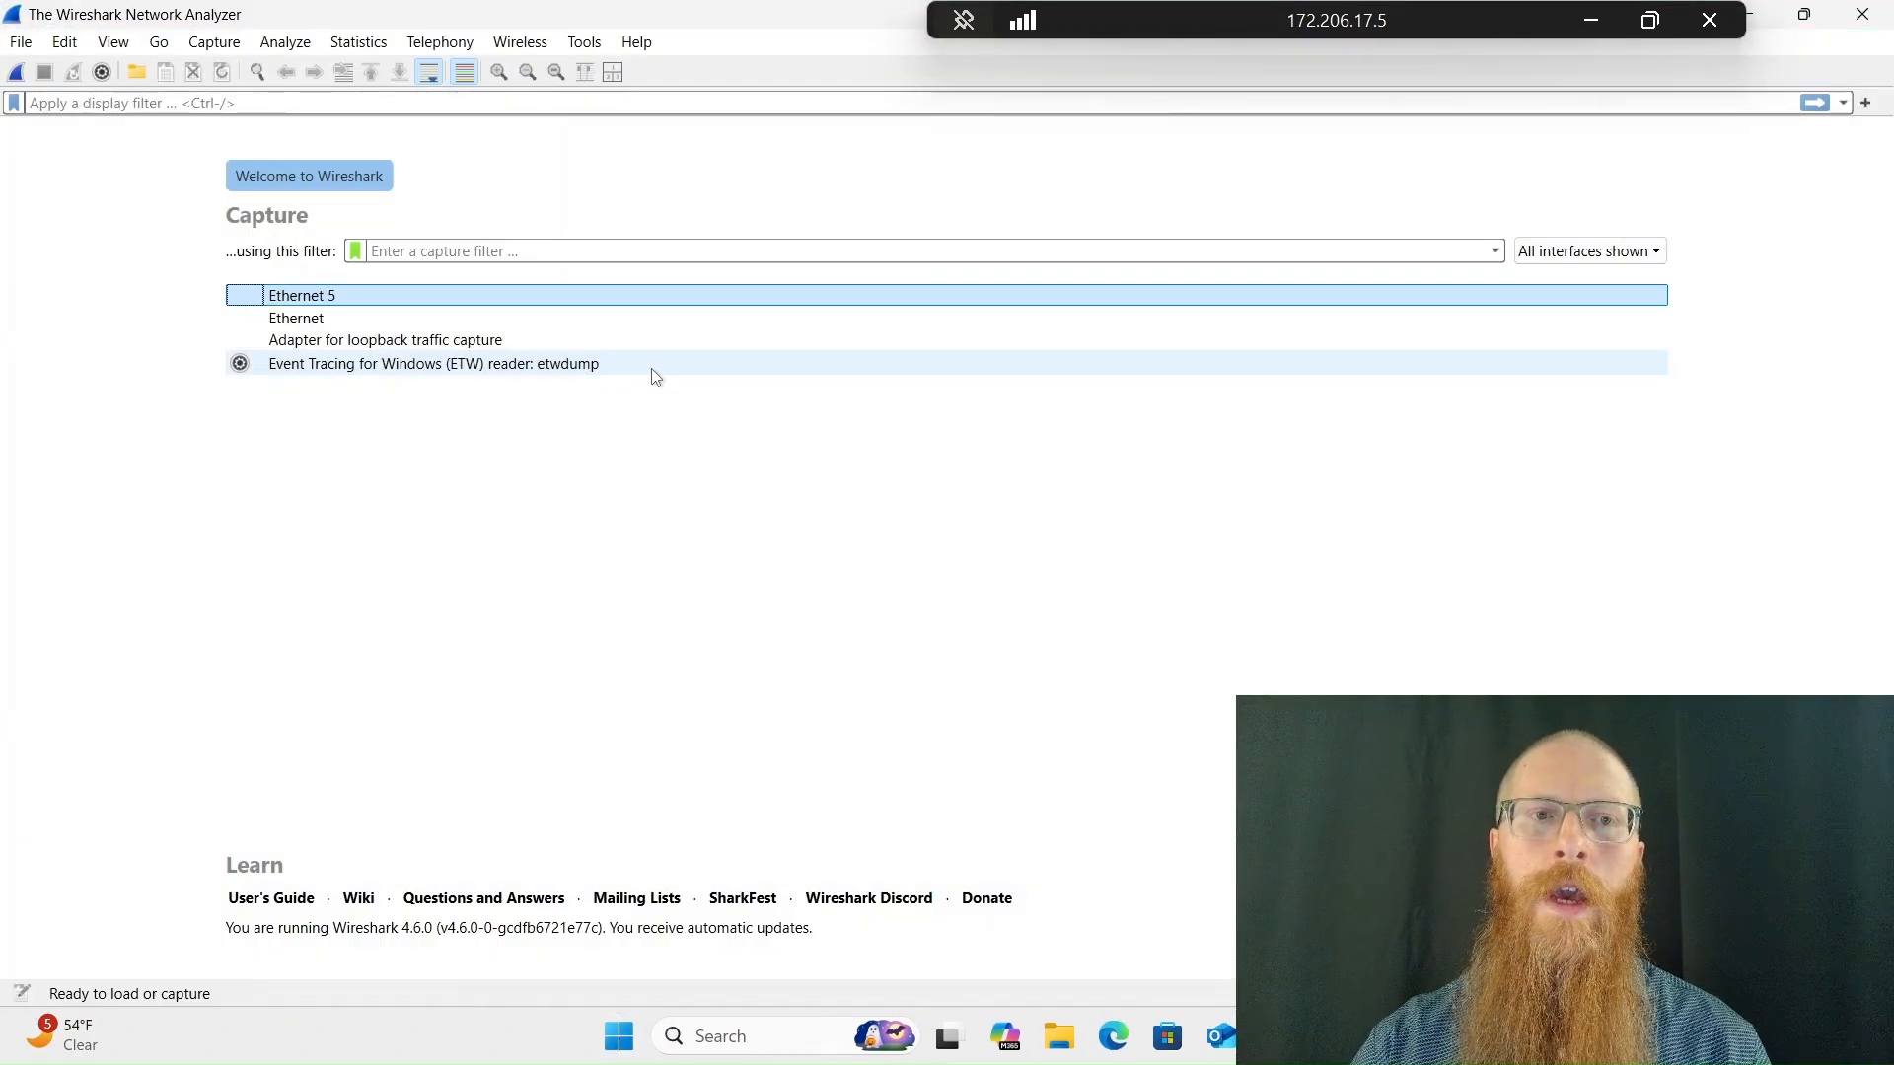
{"action": "left_click", "coordinate": [347, 324]}
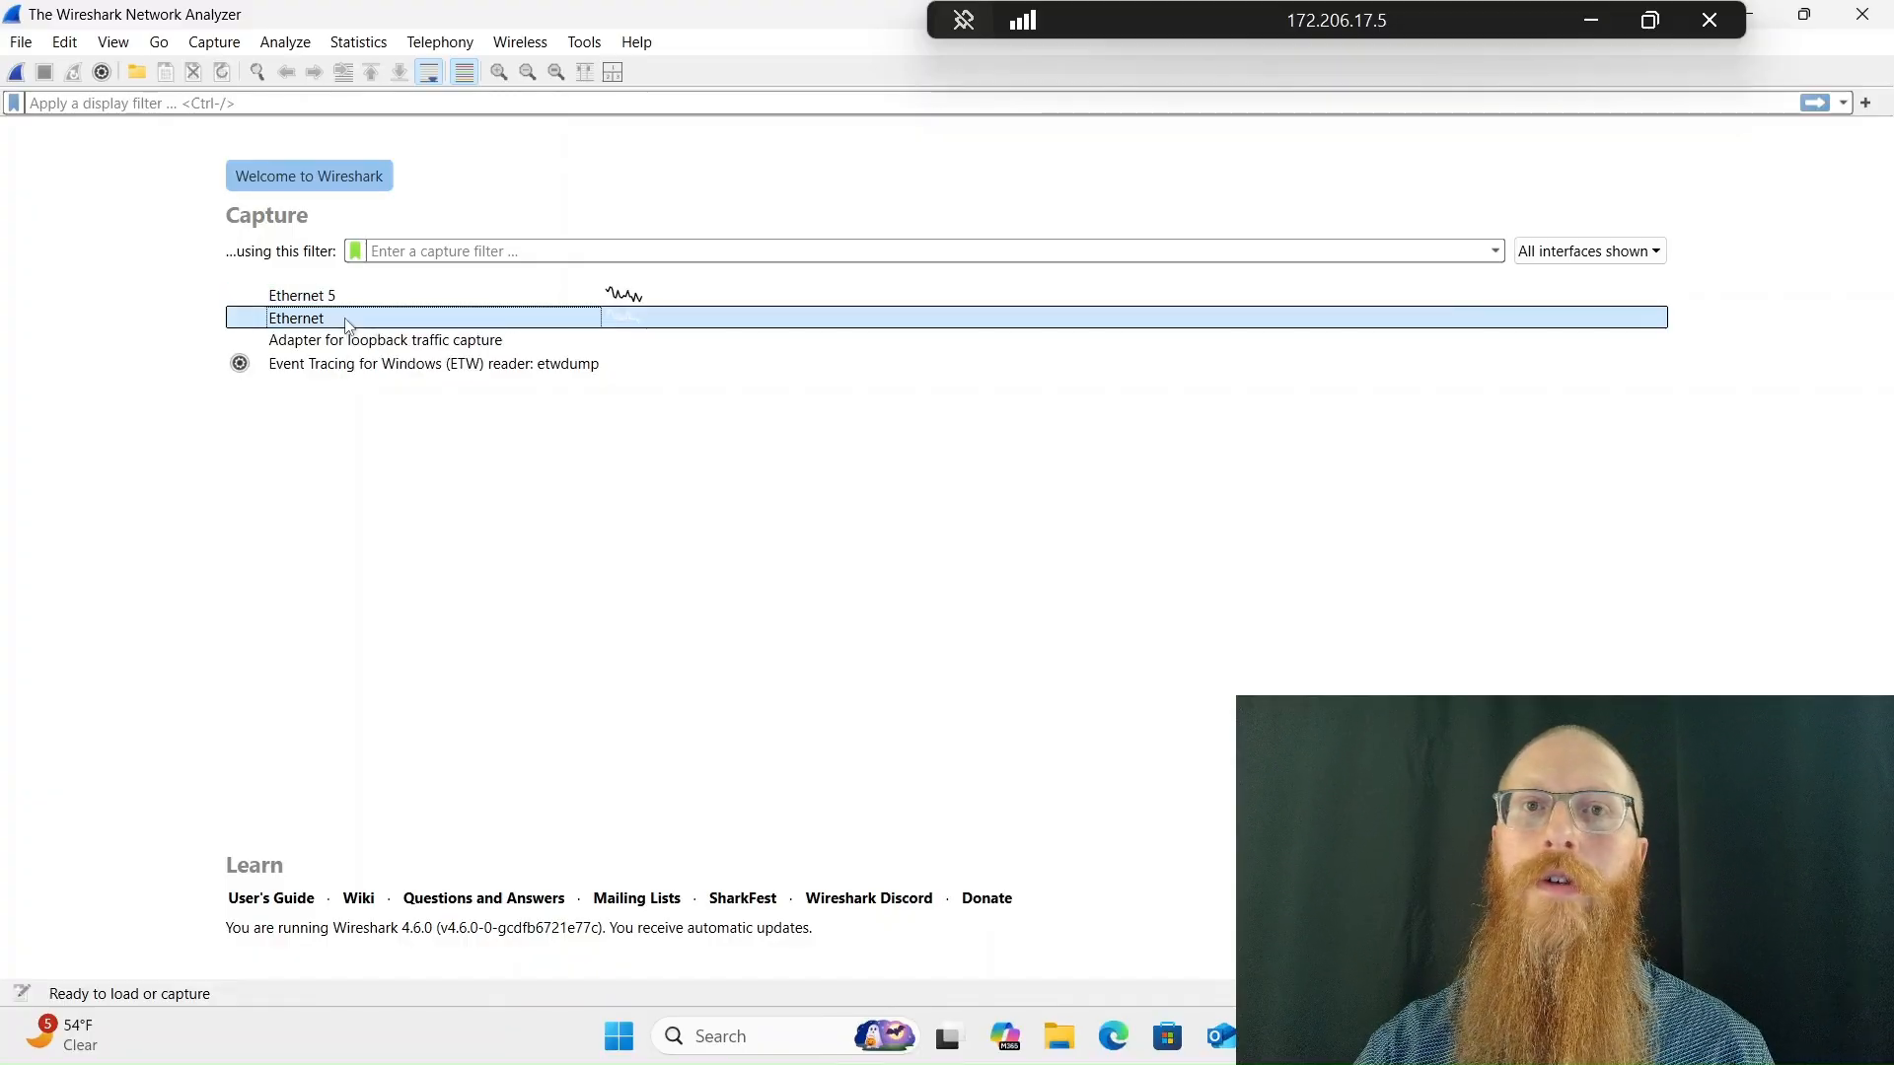
{"action": "double_click", "coordinate": [347, 324]}
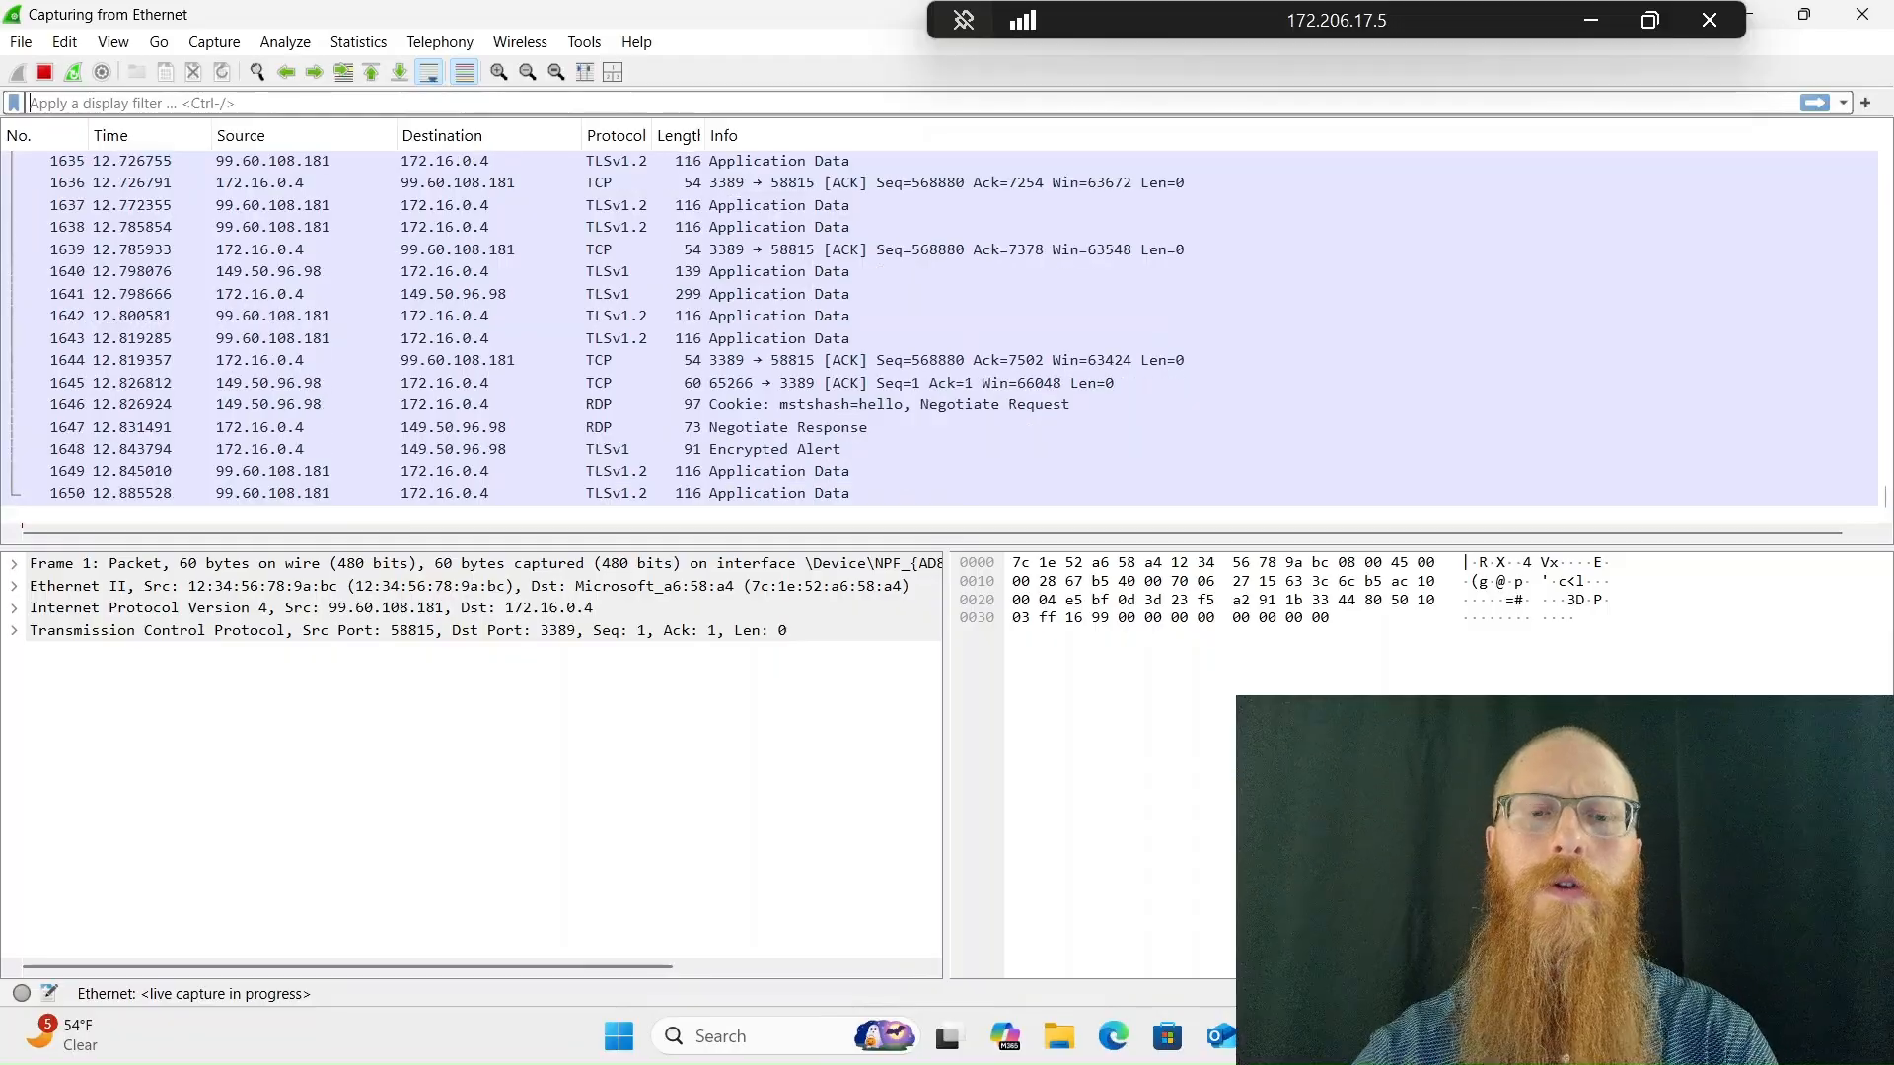
Apply the display filter icmp to the running capture
{"action": "left_click", "coordinate": [268, 102]}
{"action": "type", "text": "icmp"}
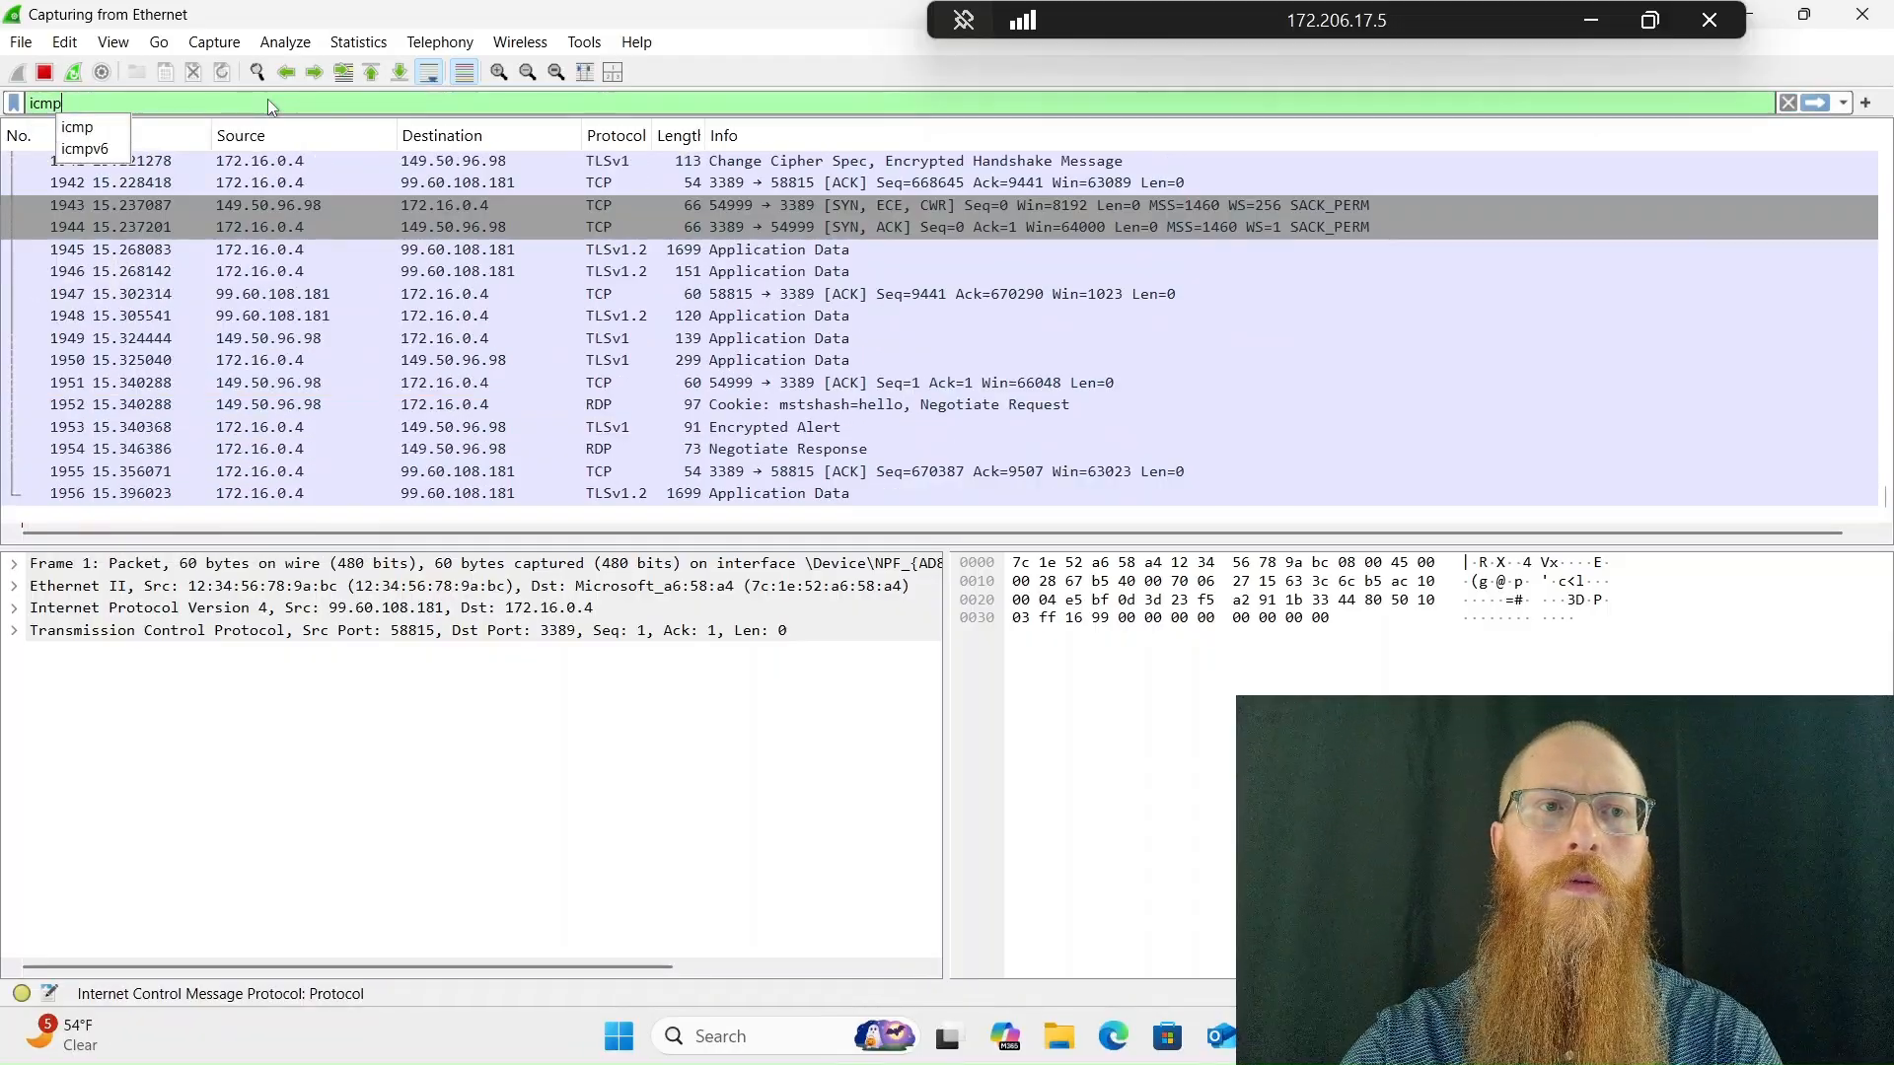
{"action": "key", "text": "Return"}
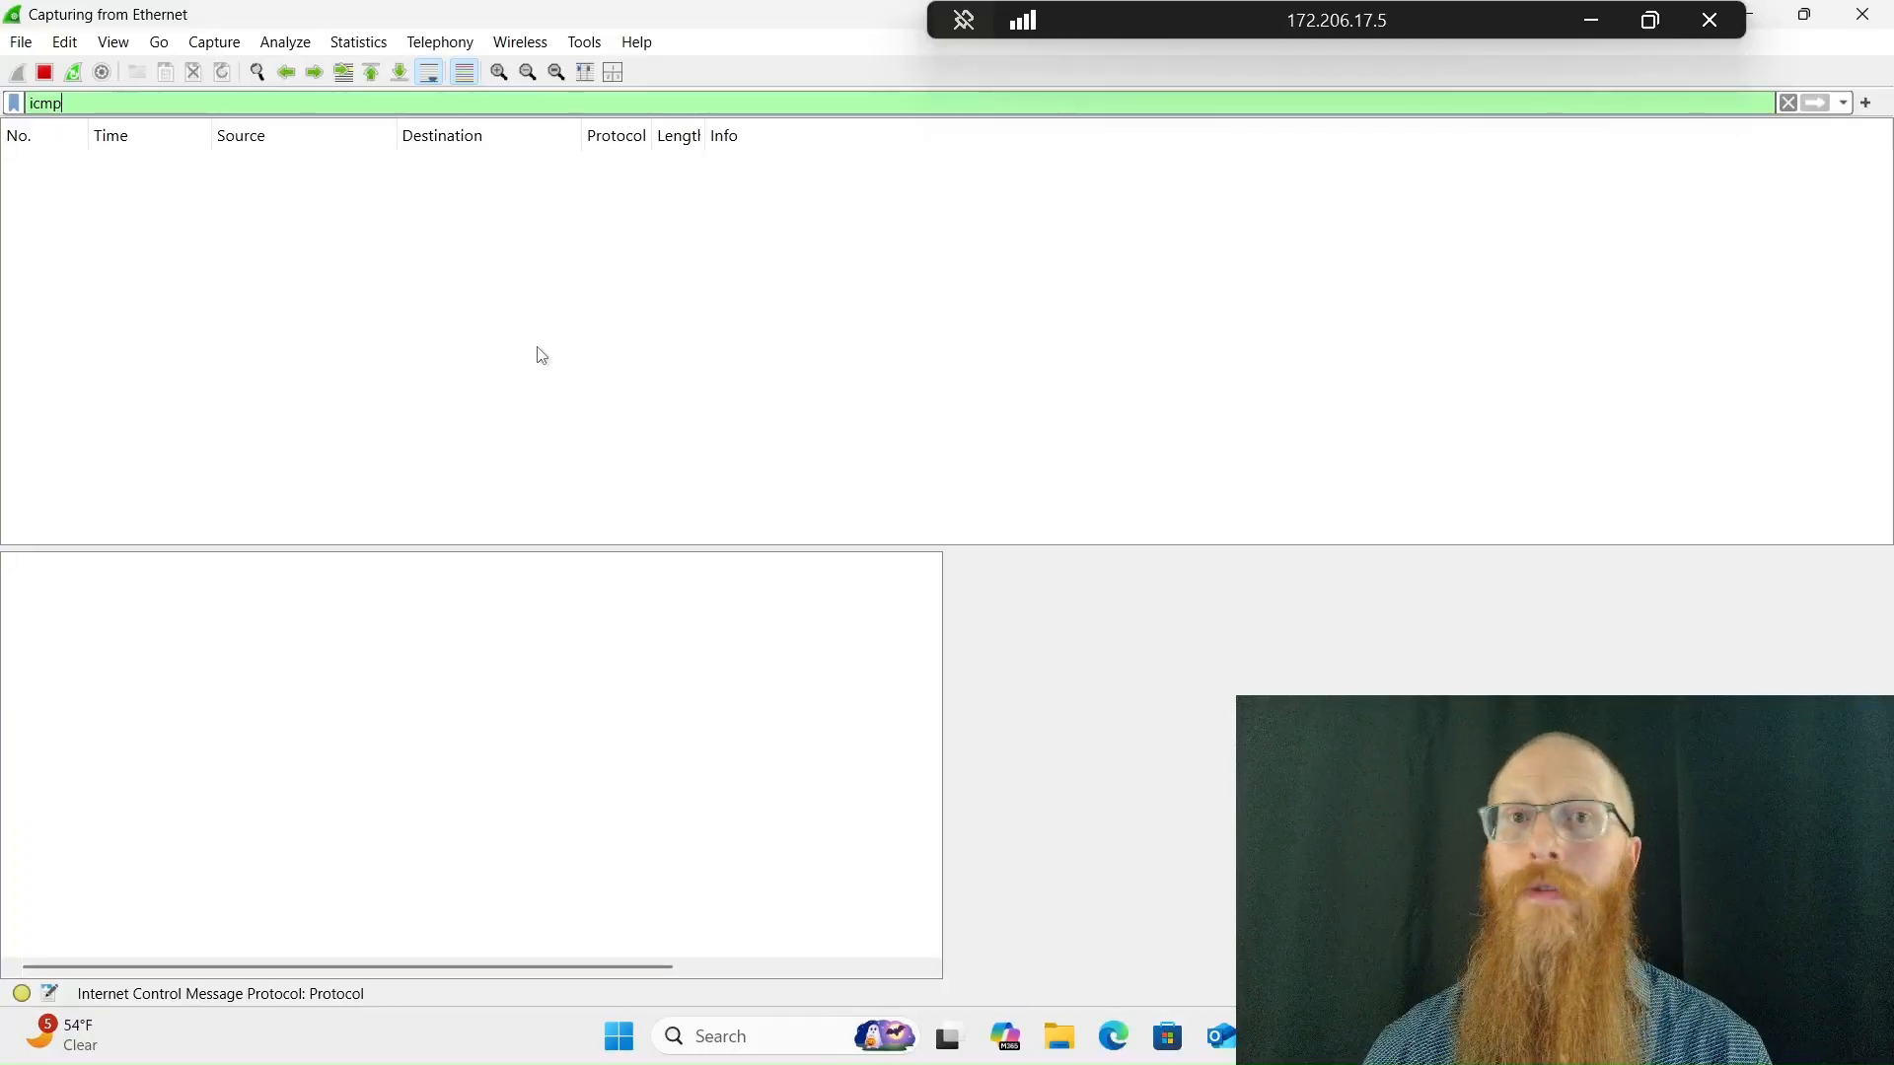
Switch back to the Azure portal, open Linux-VM's overview and copy its private IP address 172.16.1.4
{"action": "left_click", "coordinate": [1590, 19]}
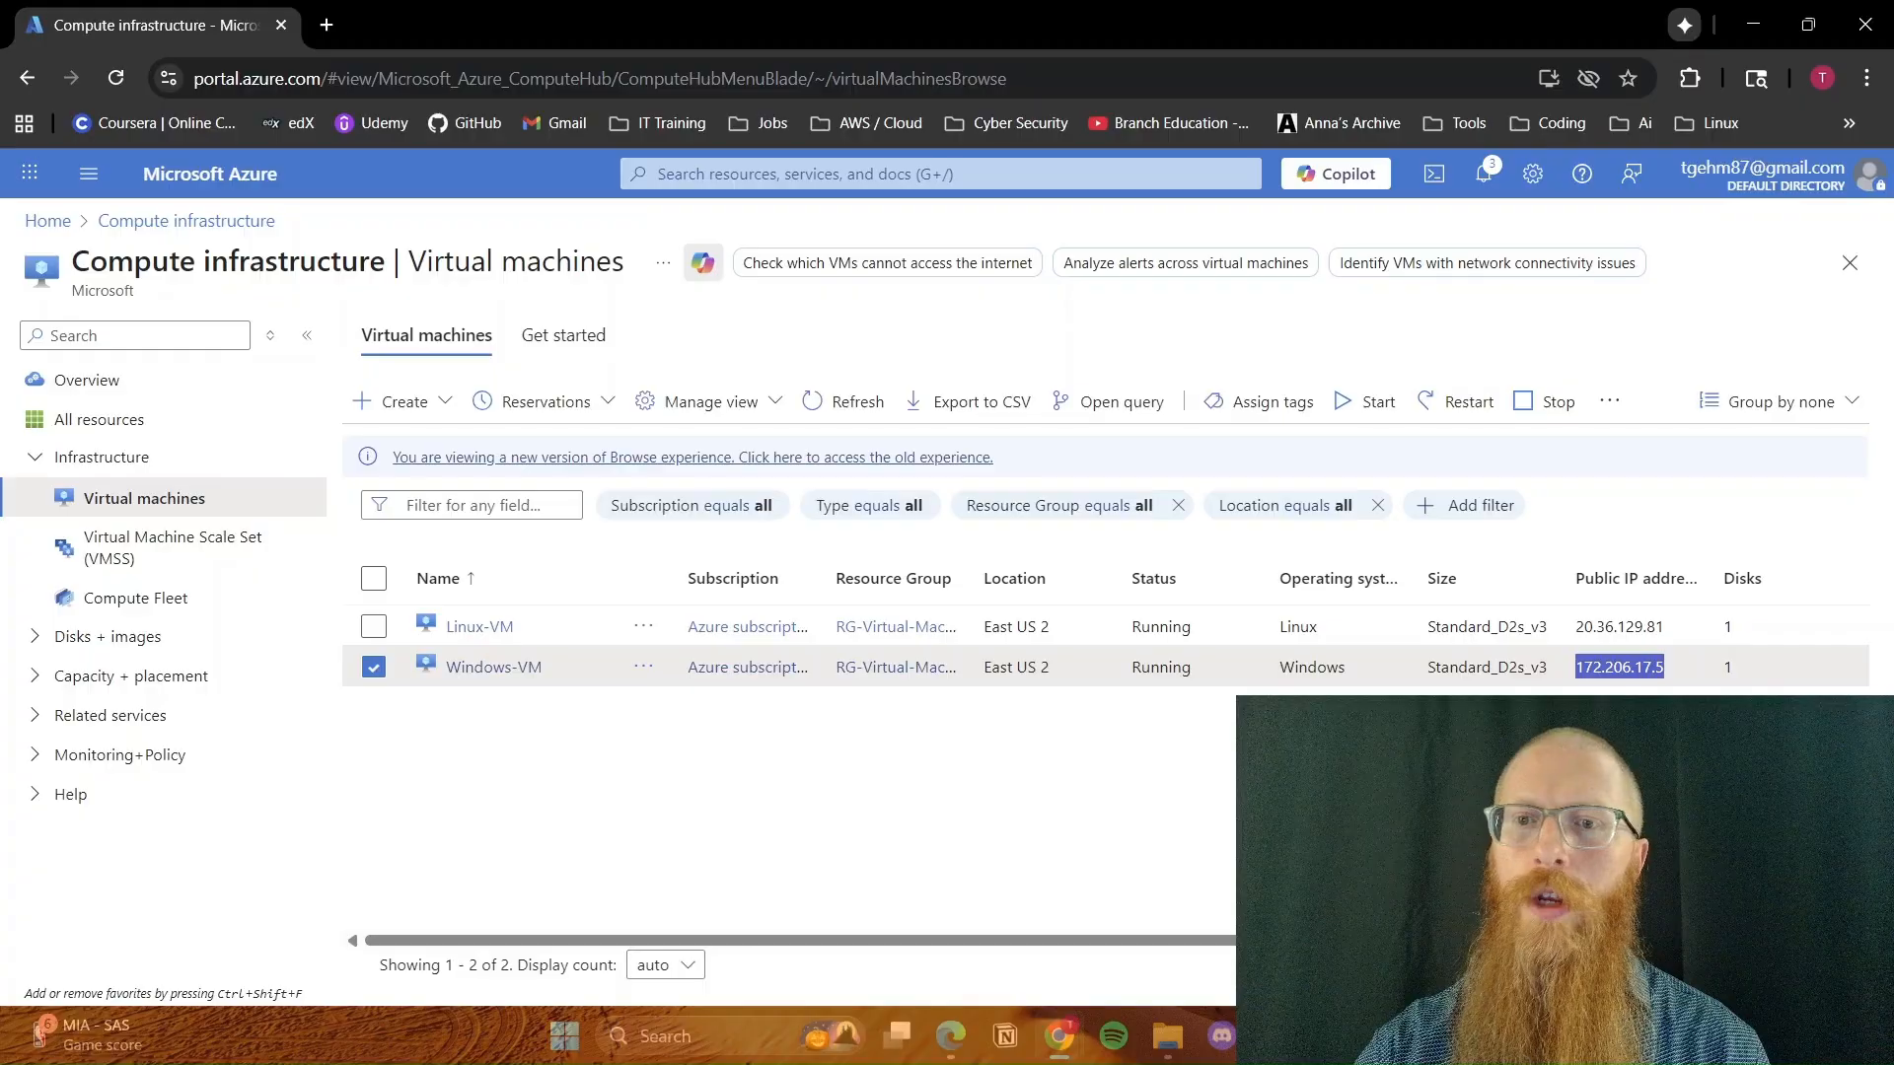
{"action": "left_click", "coordinate": [1351, 774]}
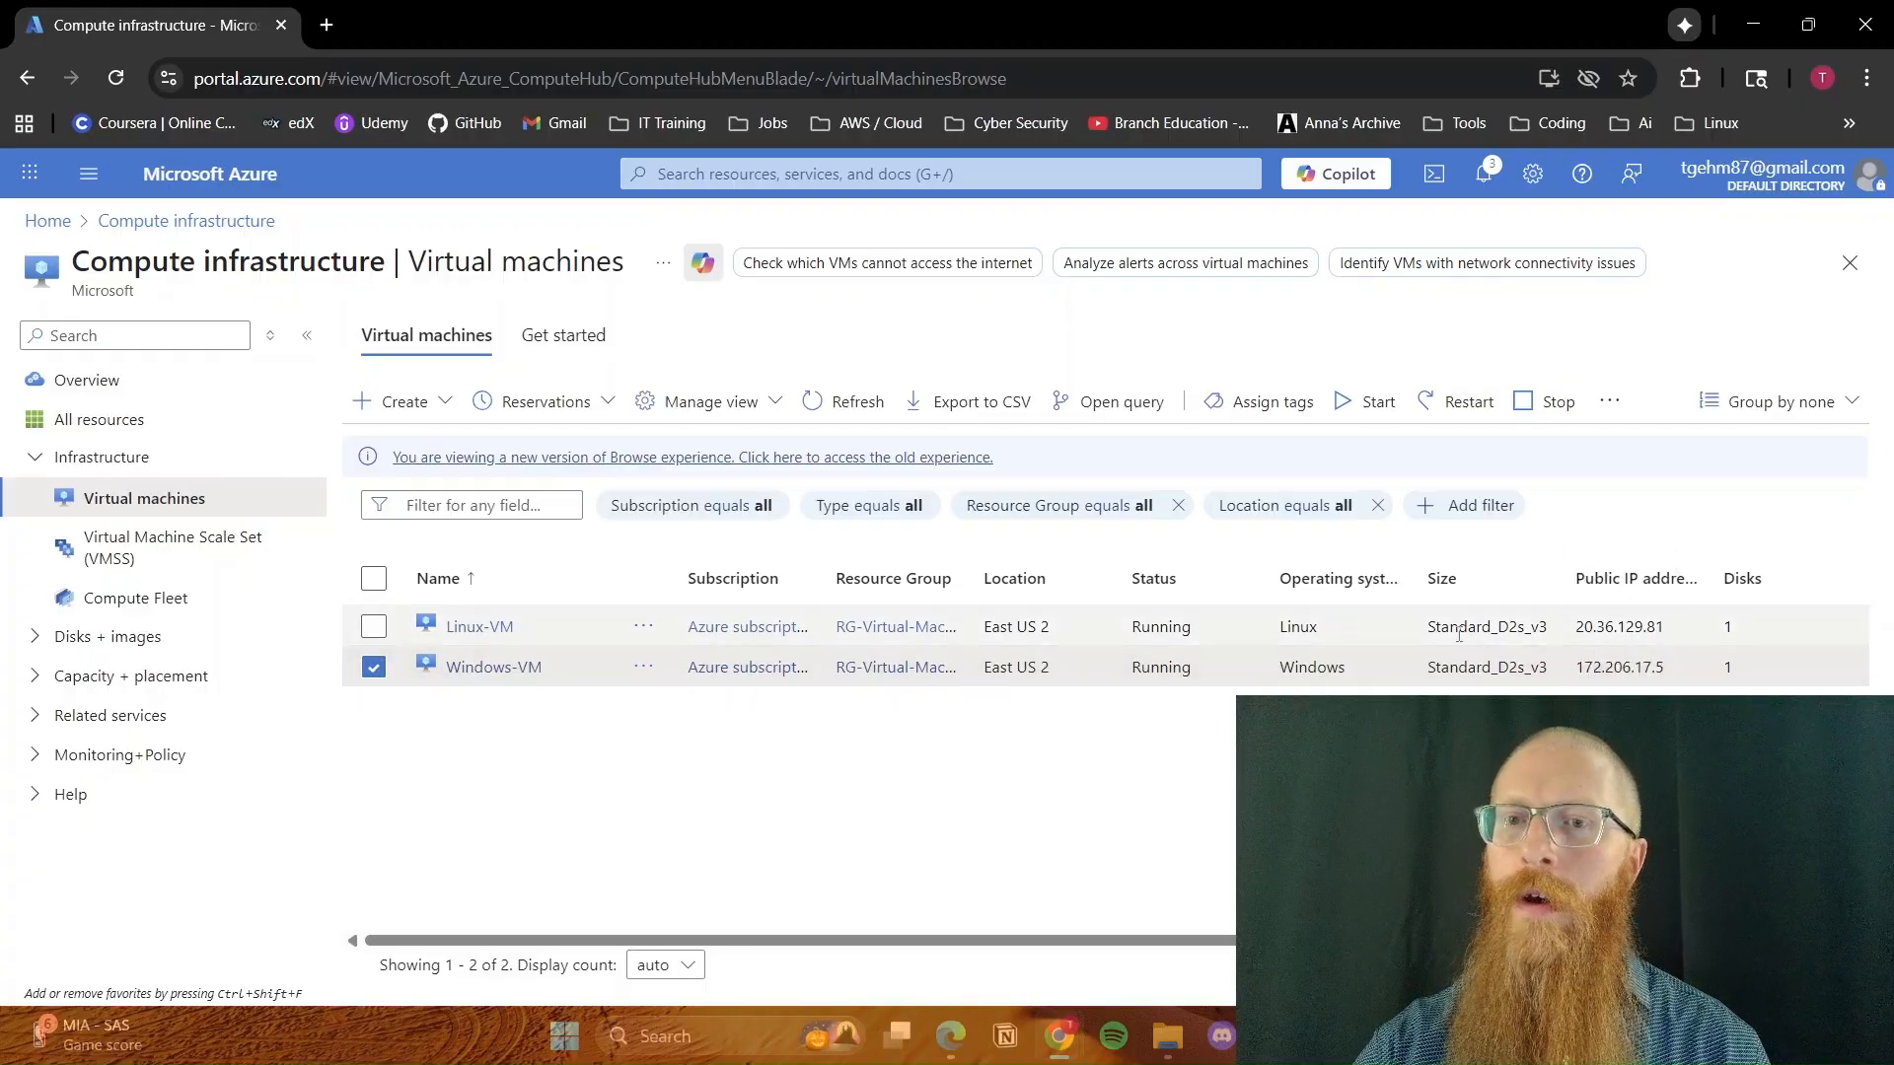
{"action": "left_click", "coordinate": [479, 628]}
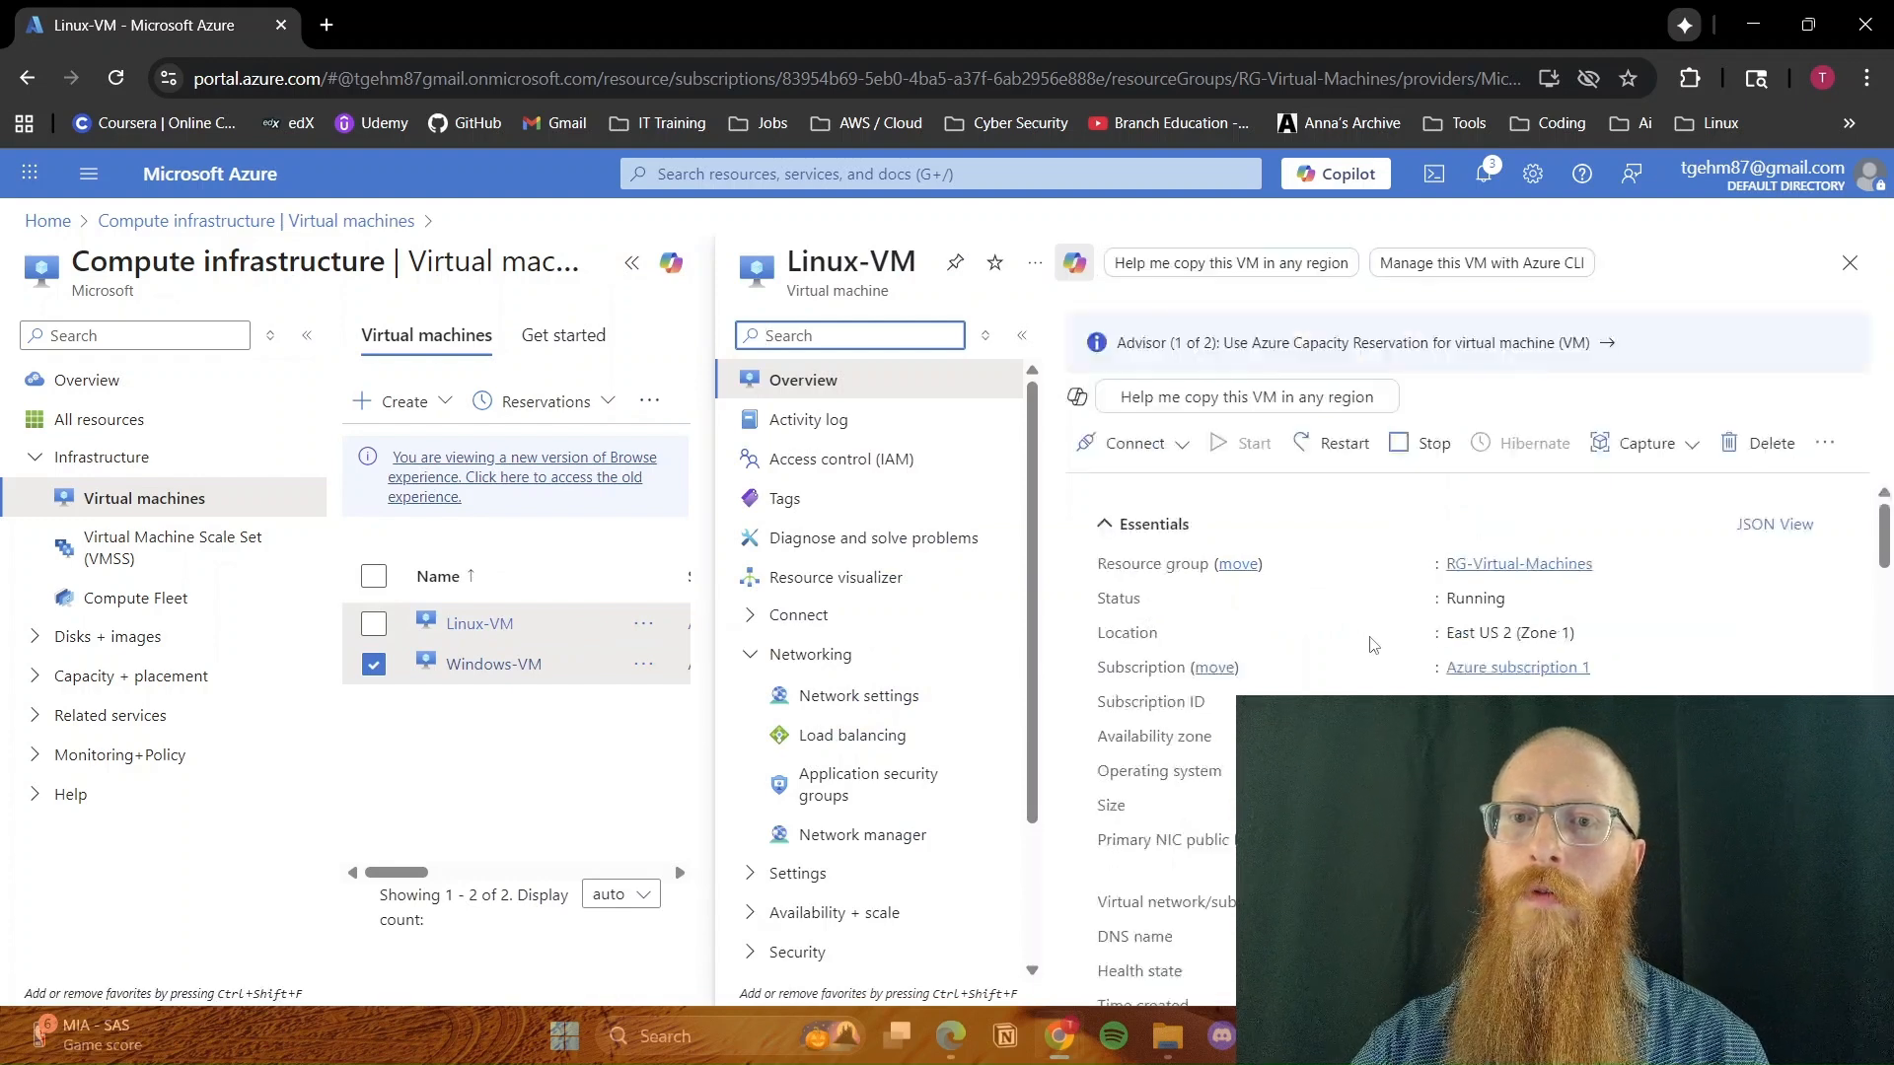
{"action": "scroll", "coordinate": [1364, 646], "scroll_direction": "down", "scroll_amount": 5}
{"action": "scroll", "coordinate": [1363, 646], "scroll_direction": "down", "scroll_amount": 10}
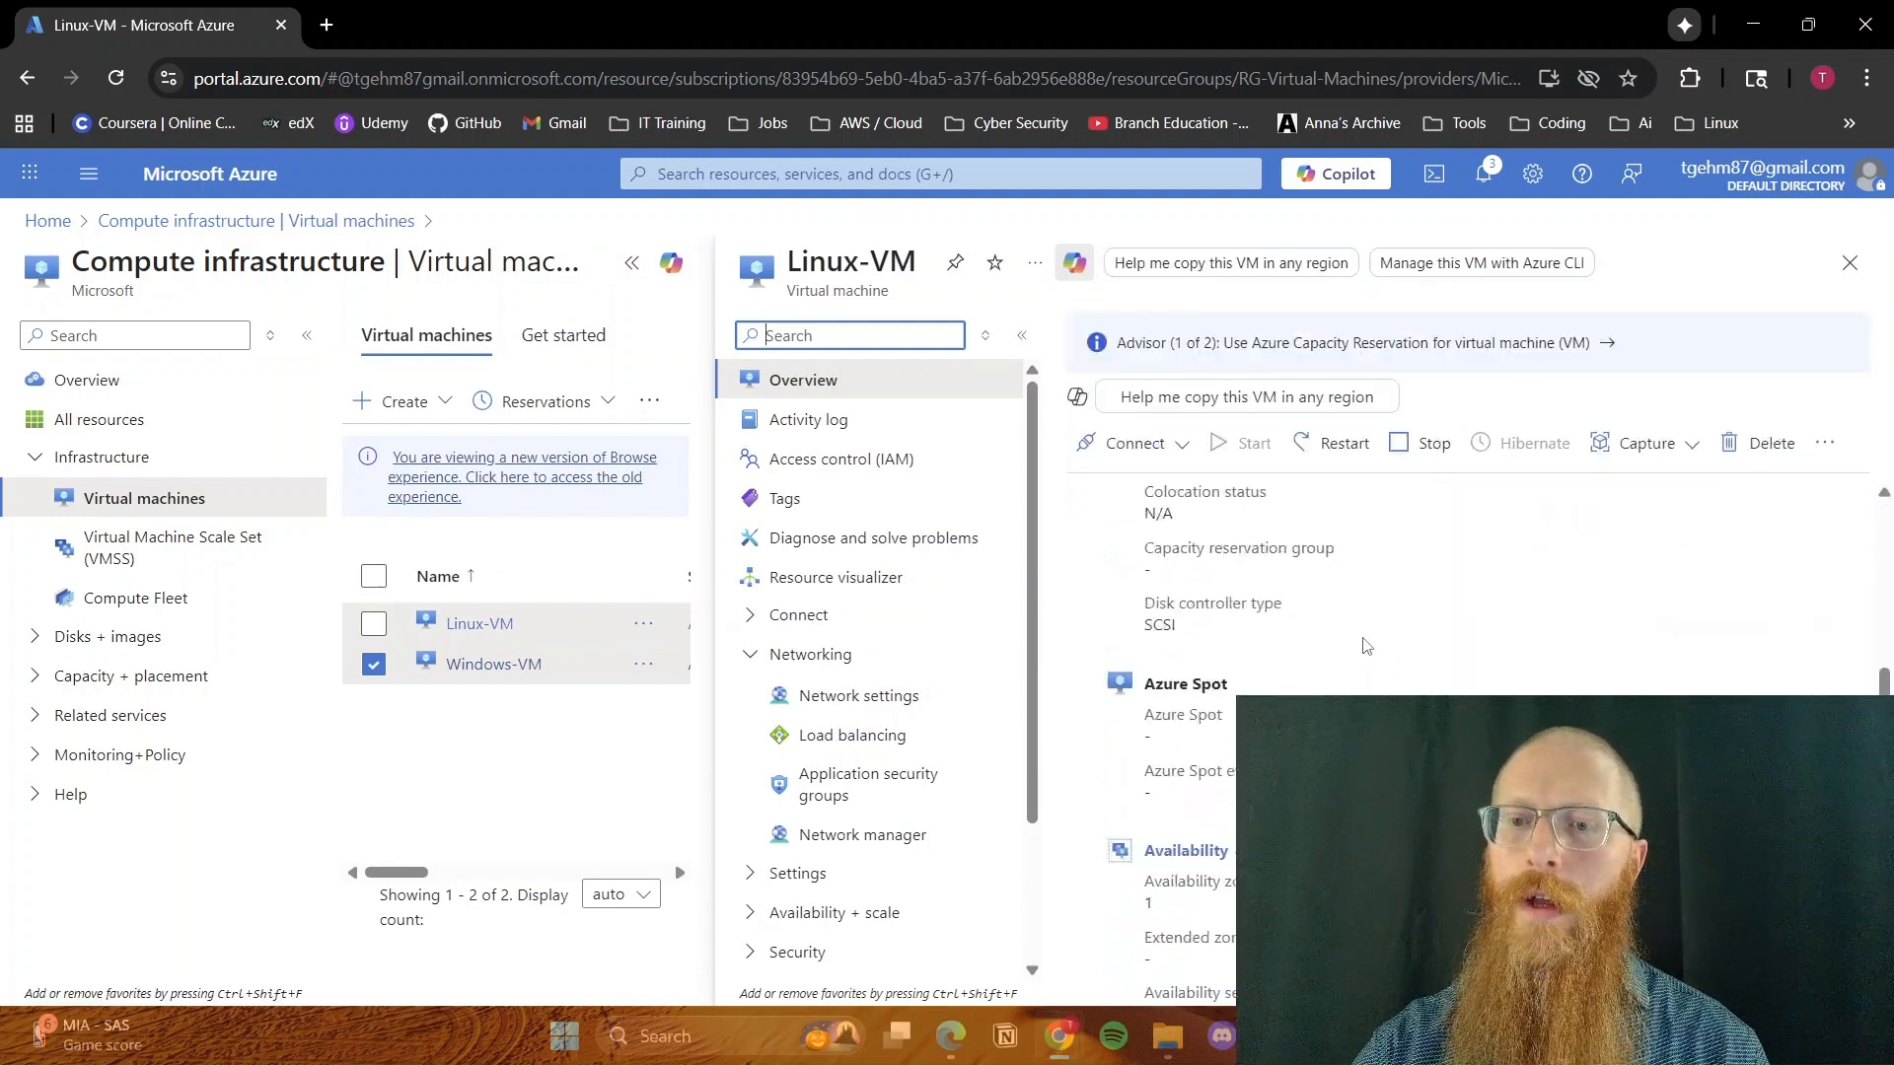
{"action": "scroll", "coordinate": [1366, 646], "scroll_direction": "down", "scroll_amount": 3}
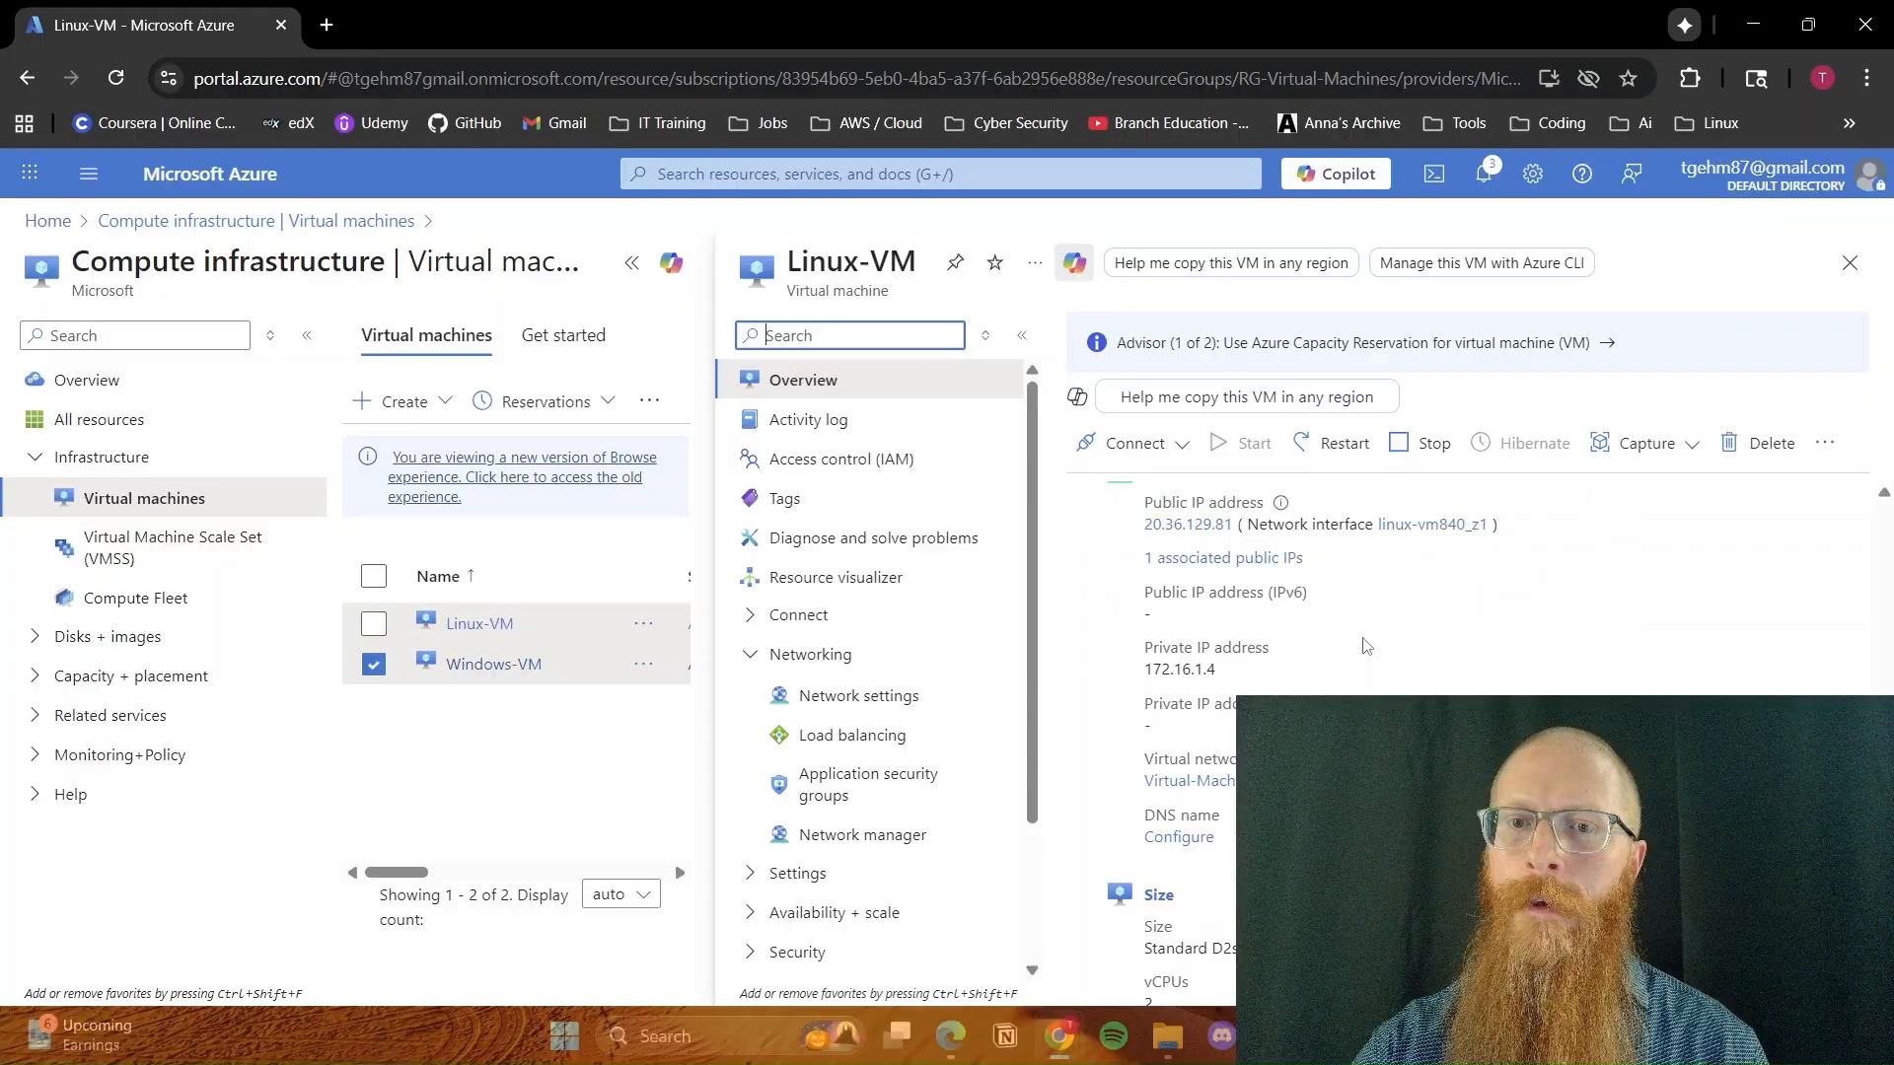
{"action": "left_click_drag", "start_coordinate": [1223, 673], "coordinate": [1144, 673]}
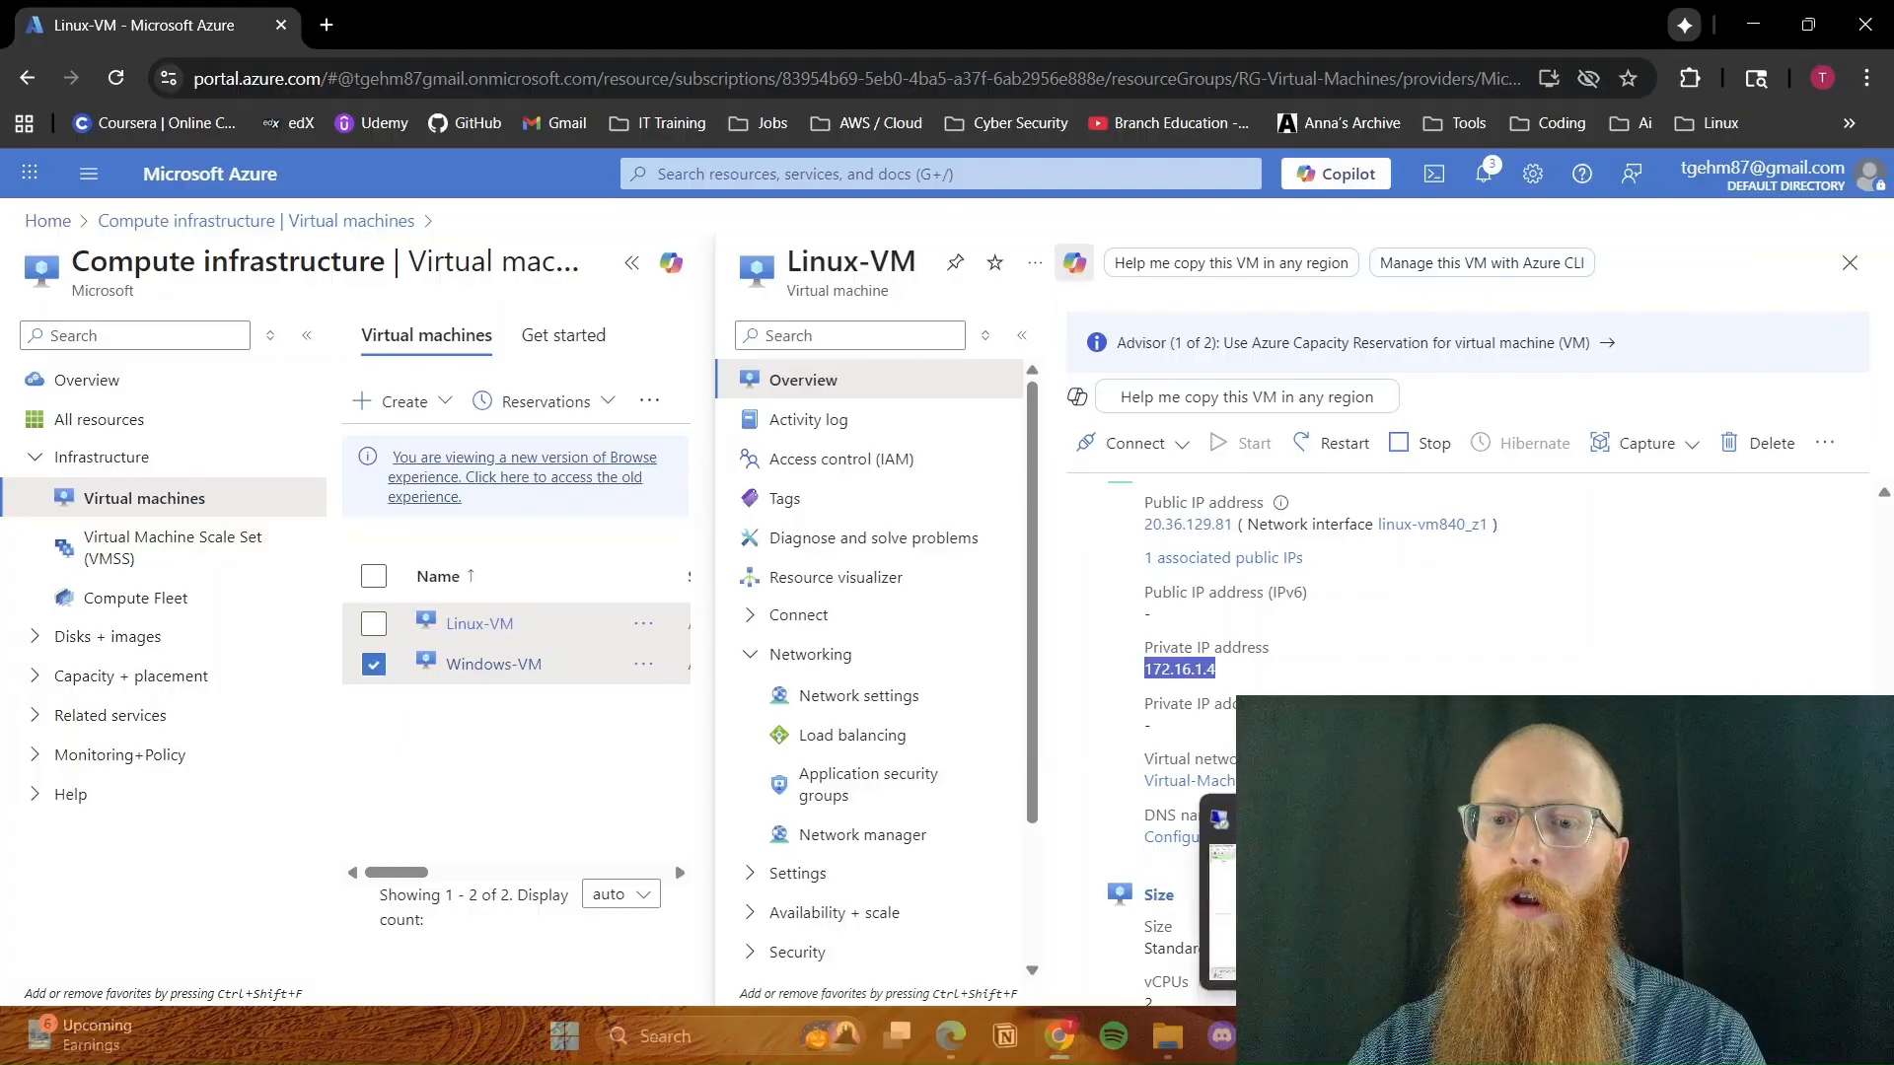
Switch back to the Windows VM's remote desktop session and open Windows PowerShell
{"action": "left_click", "coordinate": [1331, 1036]}
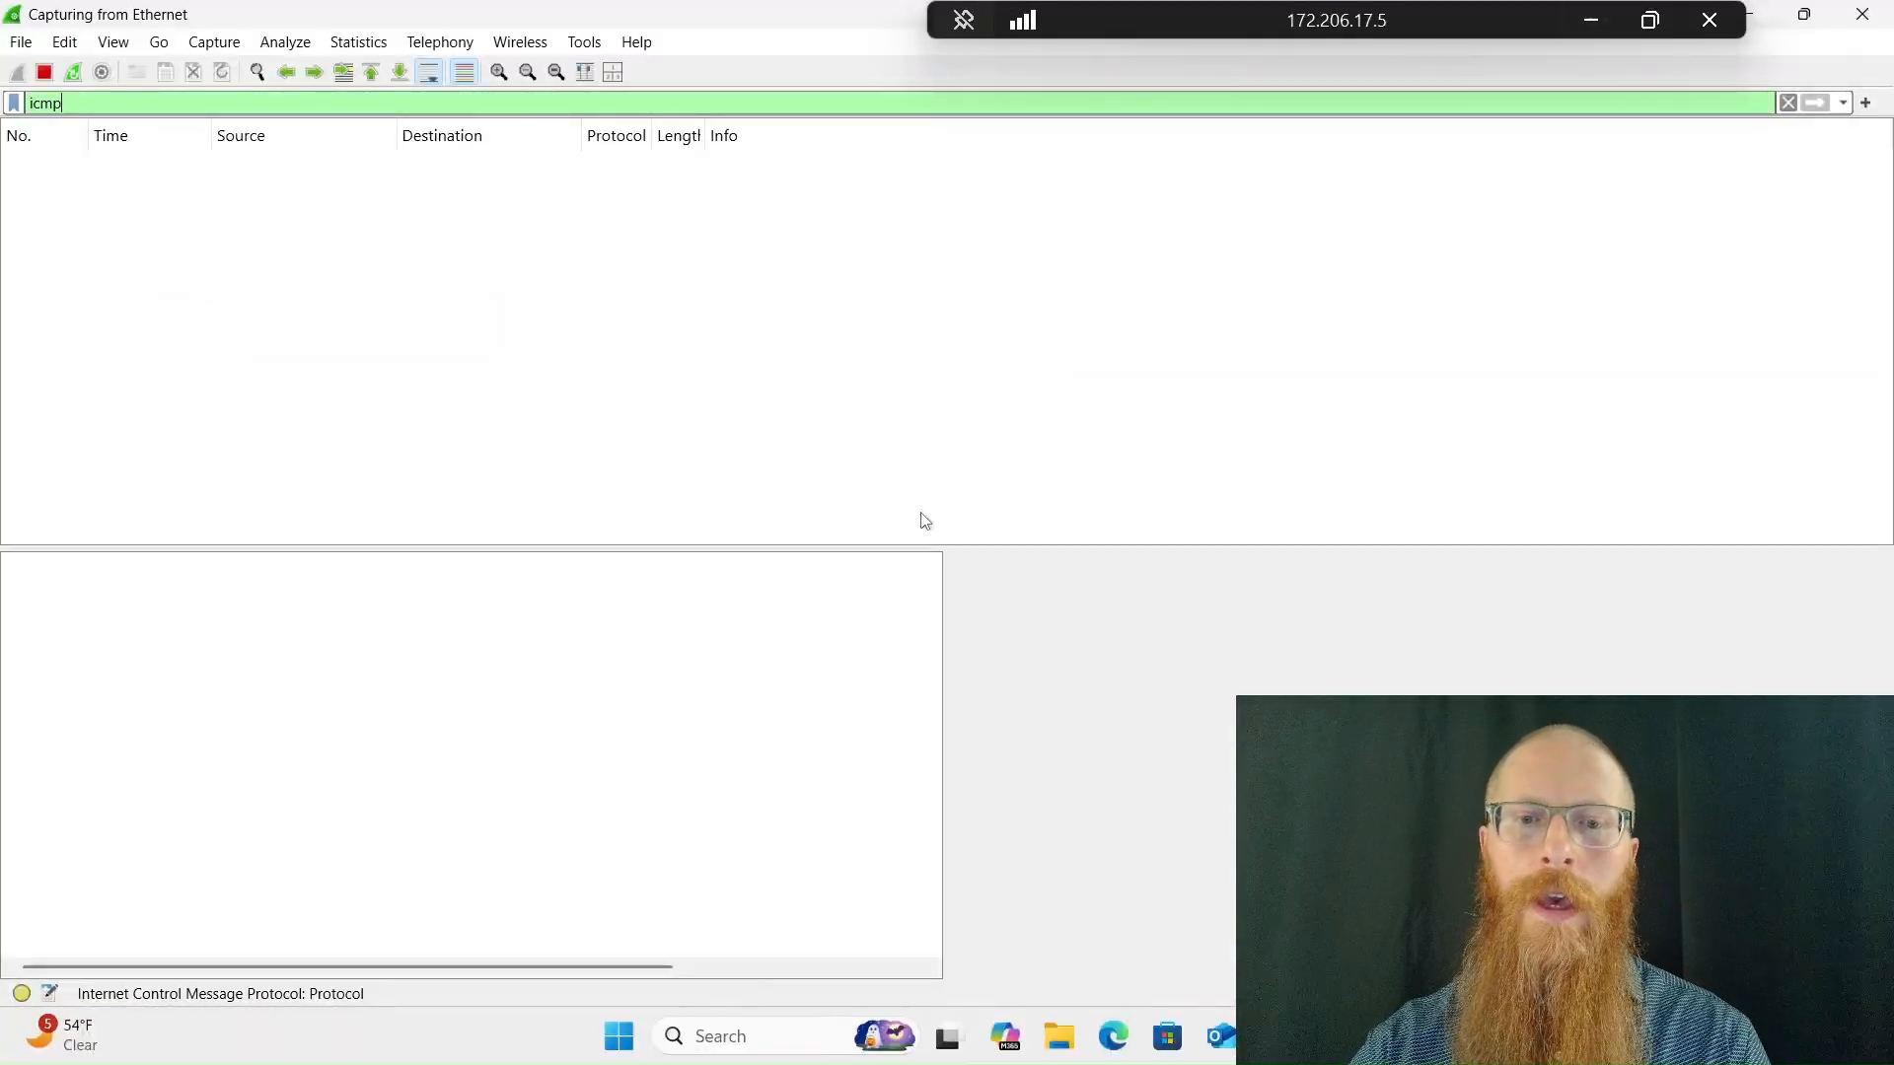
{"action": "key", "text": "super"}
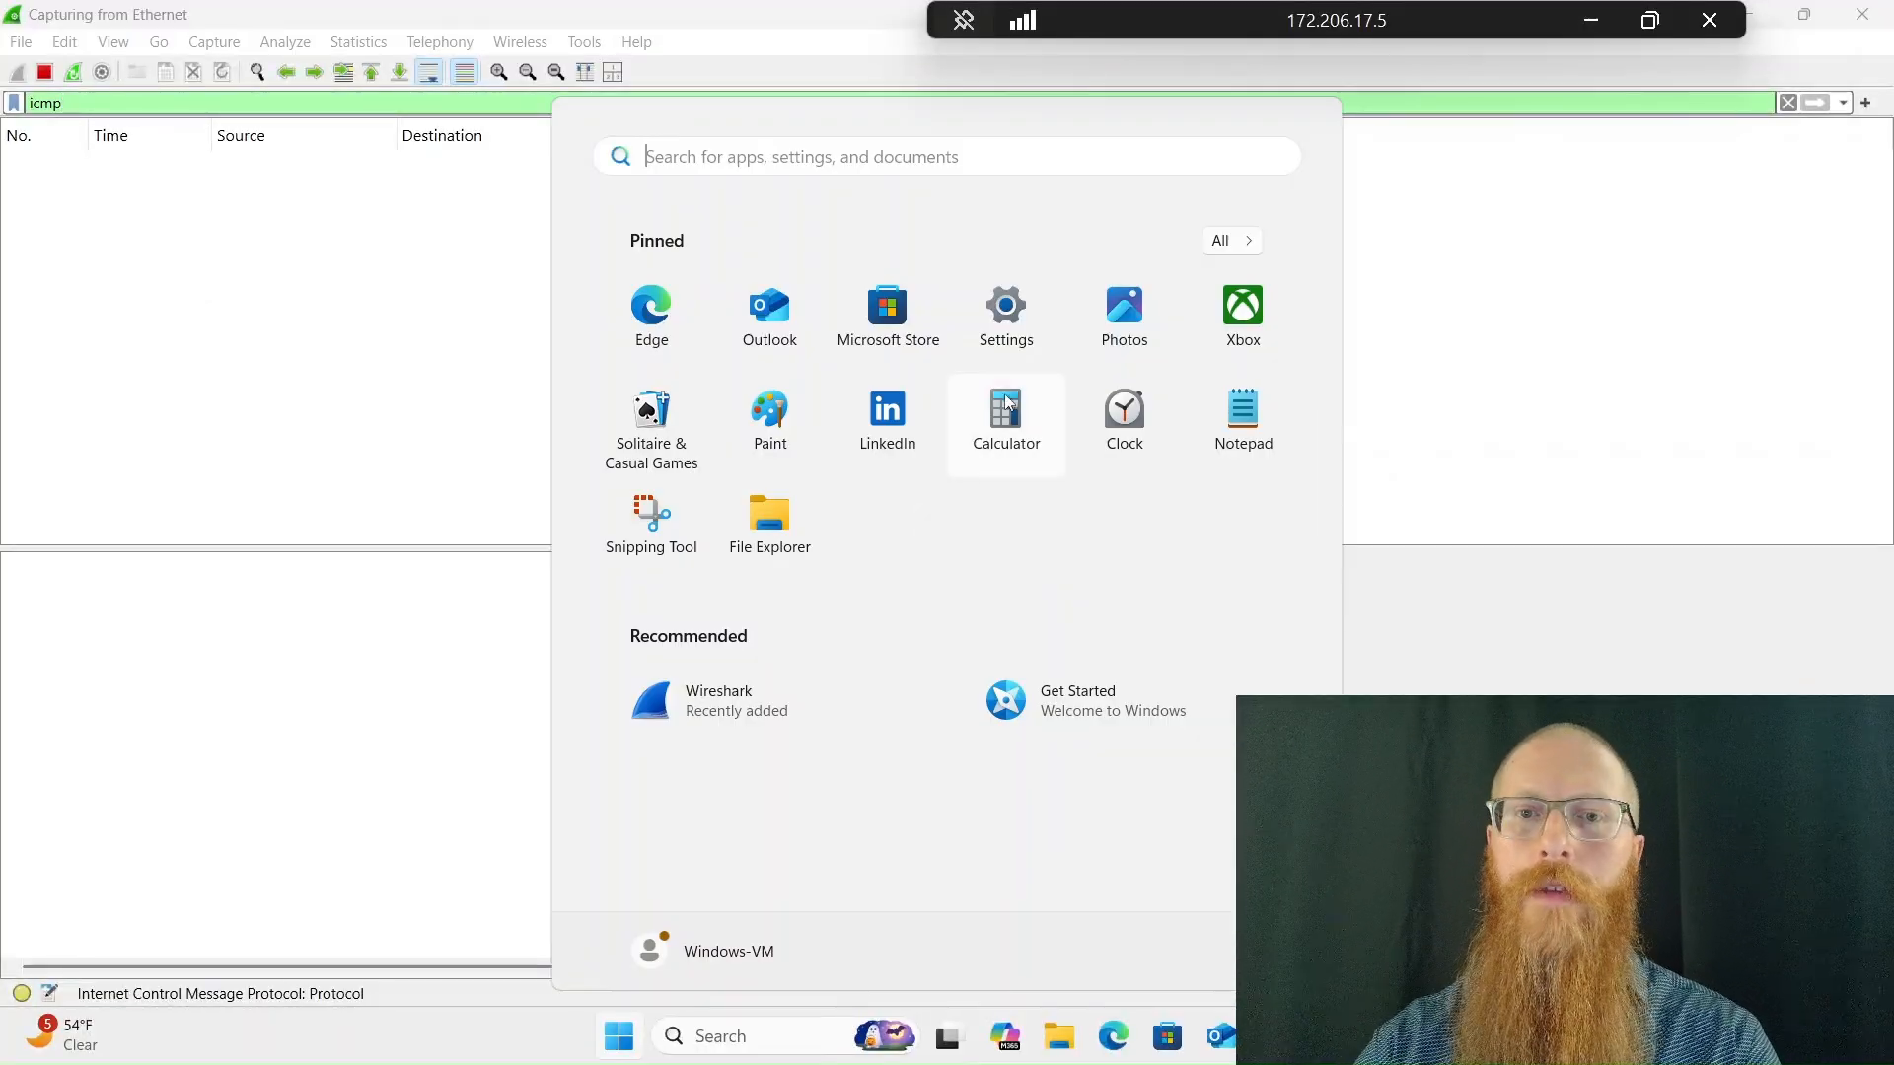
{"action": "type", "text": "powersh"}
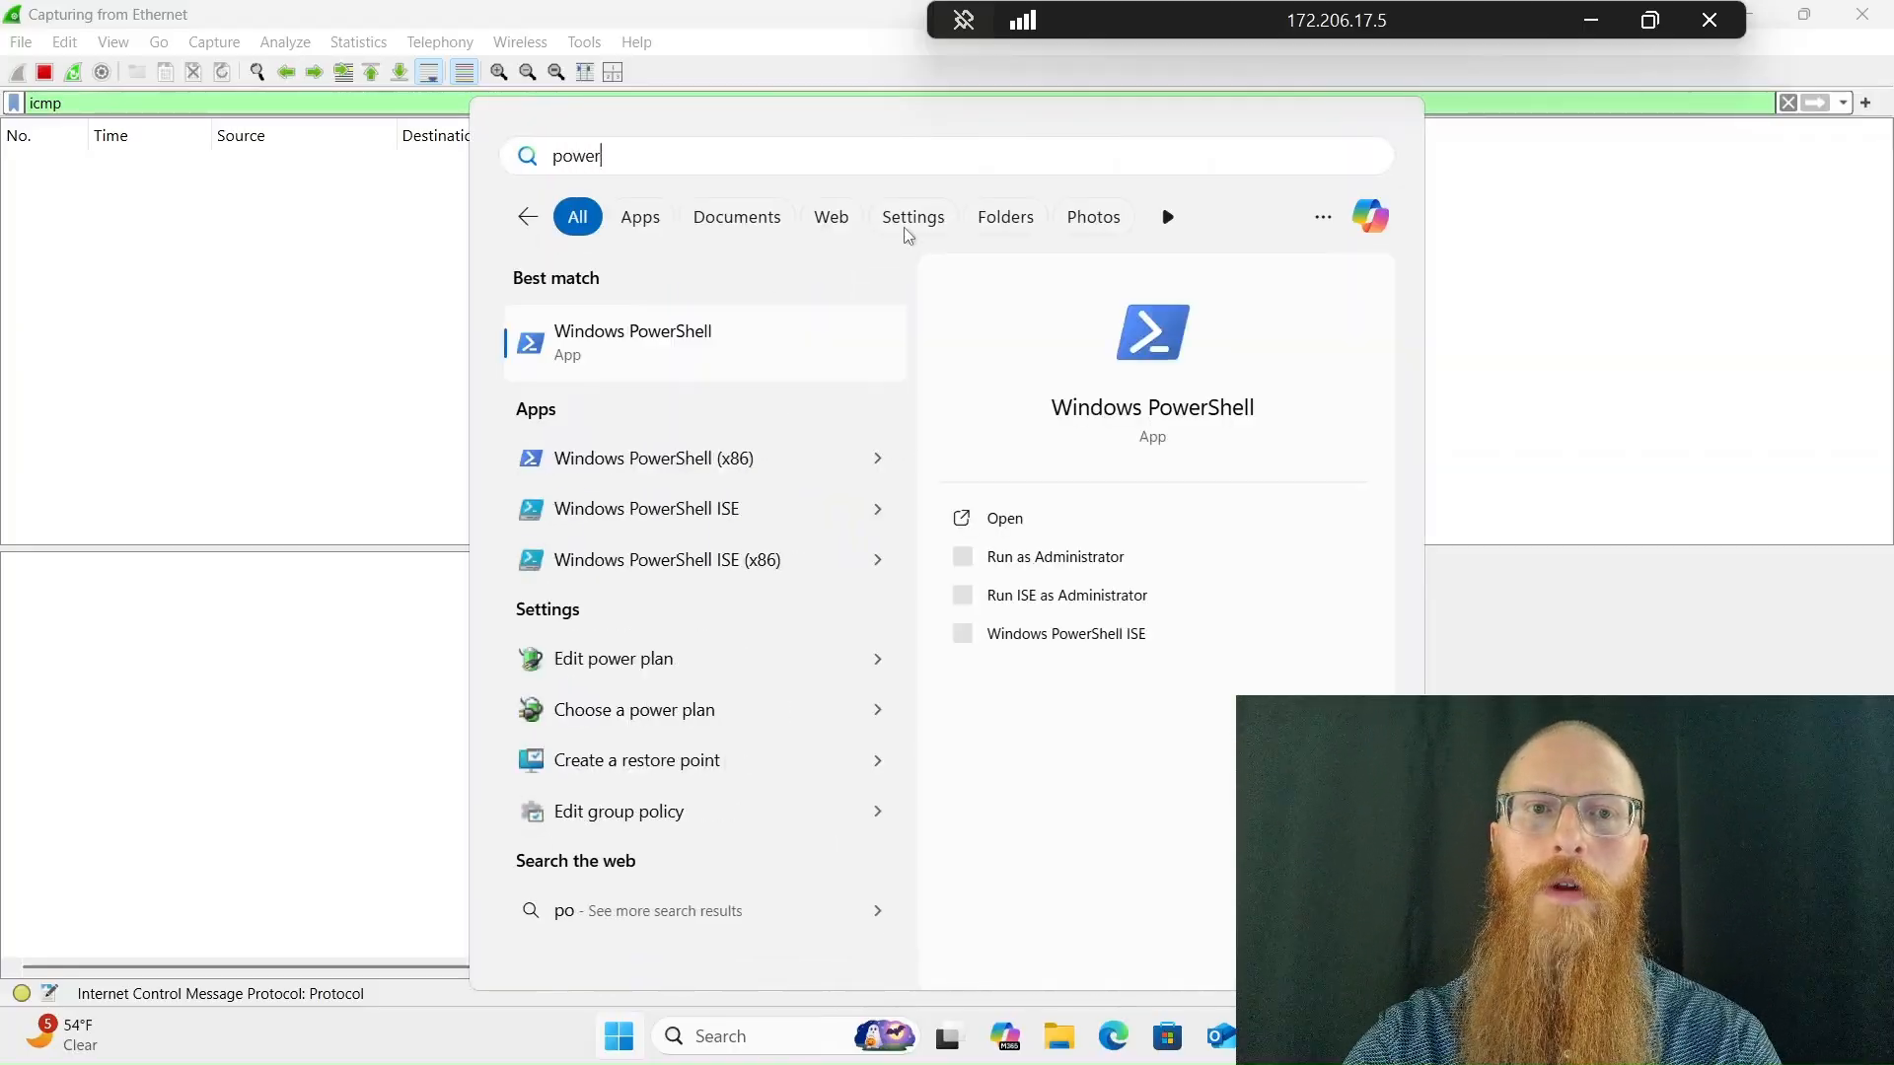
{"action": "left_click", "coordinate": [782, 336]}
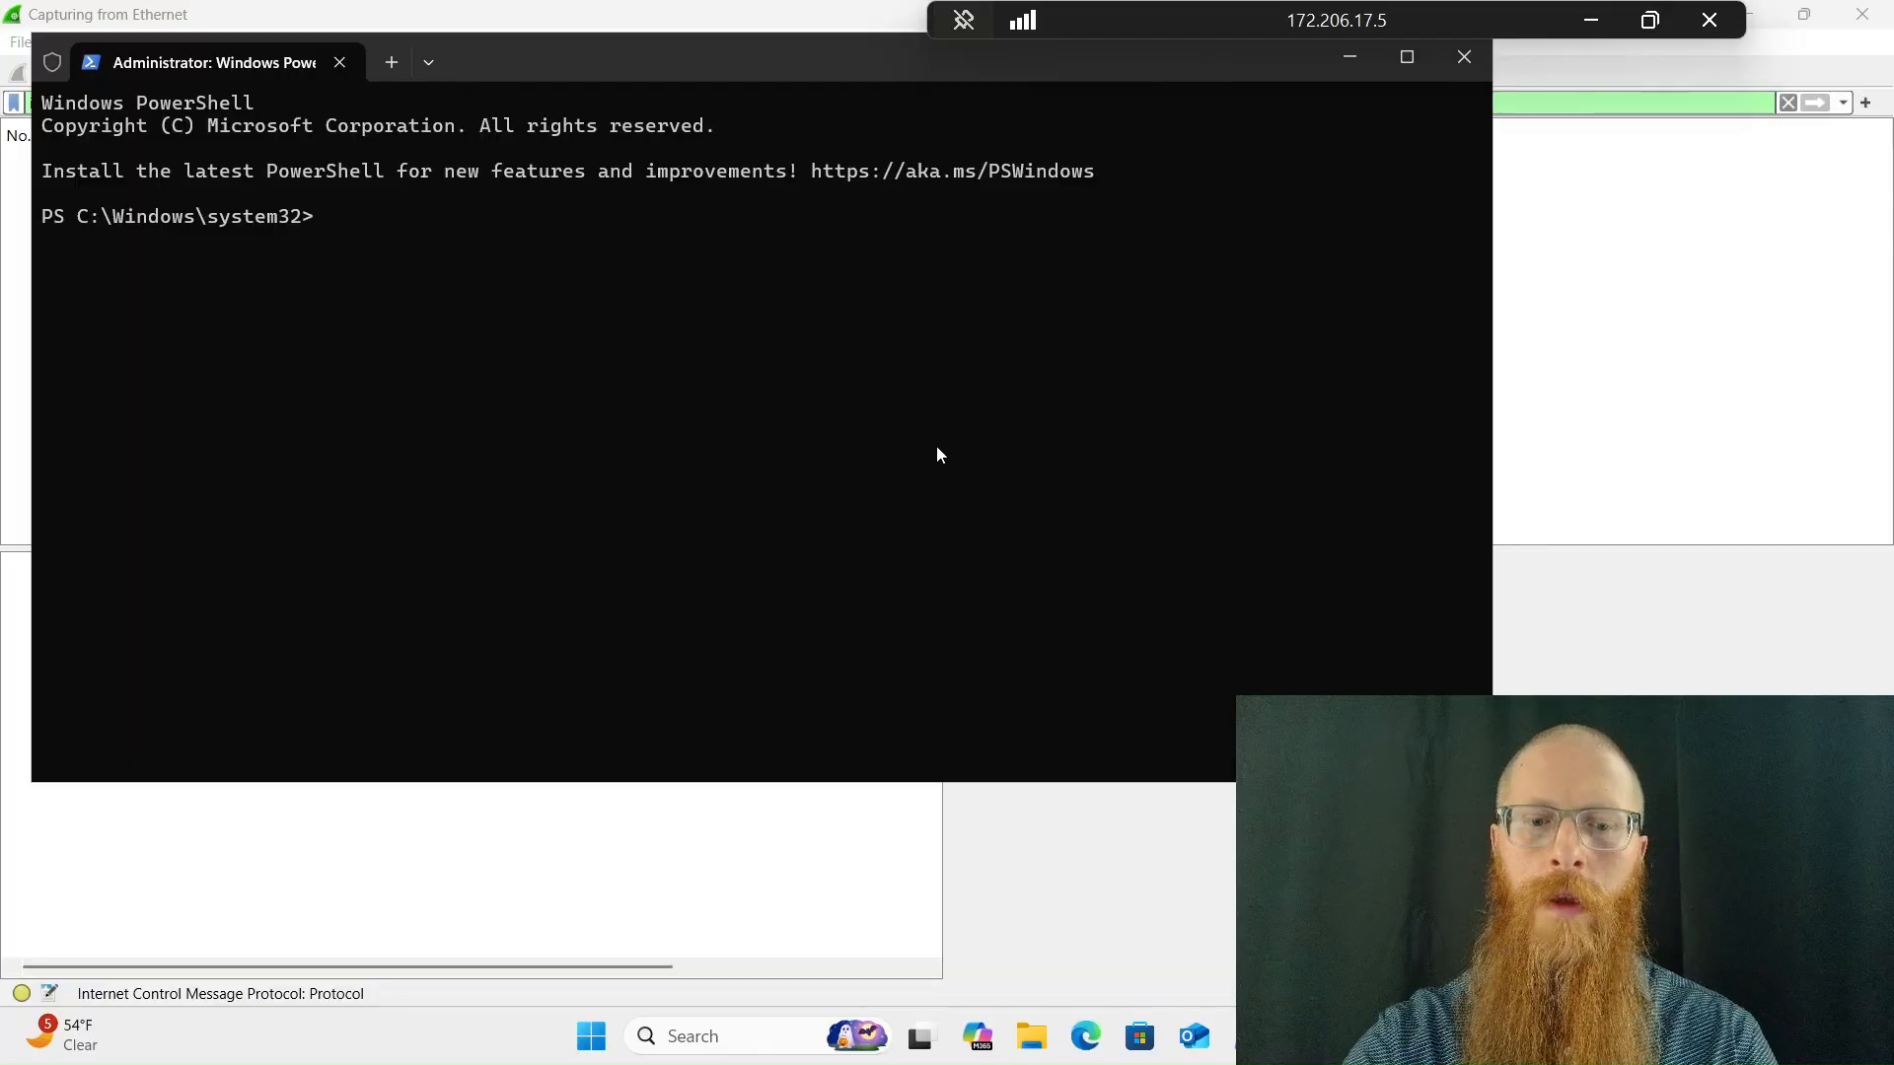
Ping the Linux VM at 172.16.1.4 and select the first captured echo request in Wireshark
{"action": "type", "text": "ping 172.16.1.4"}
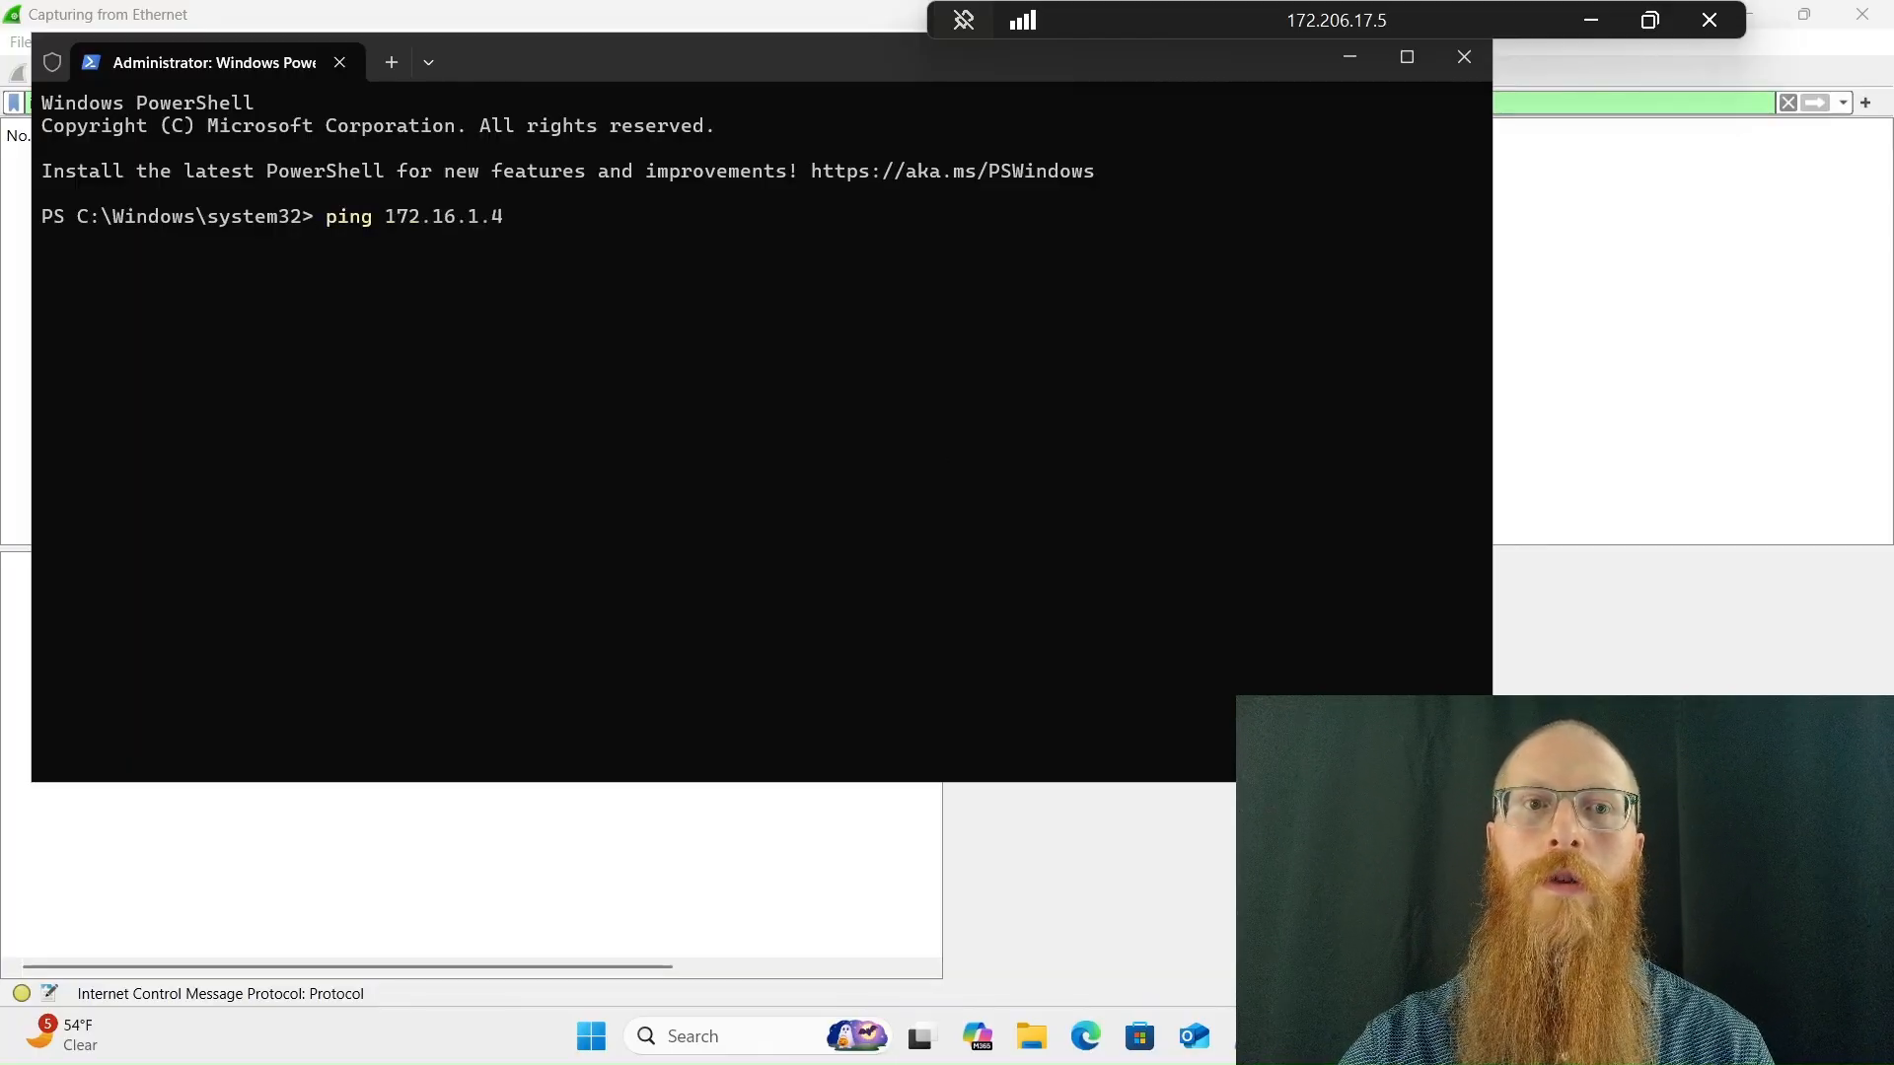
{"action": "key", "text": "Return"}
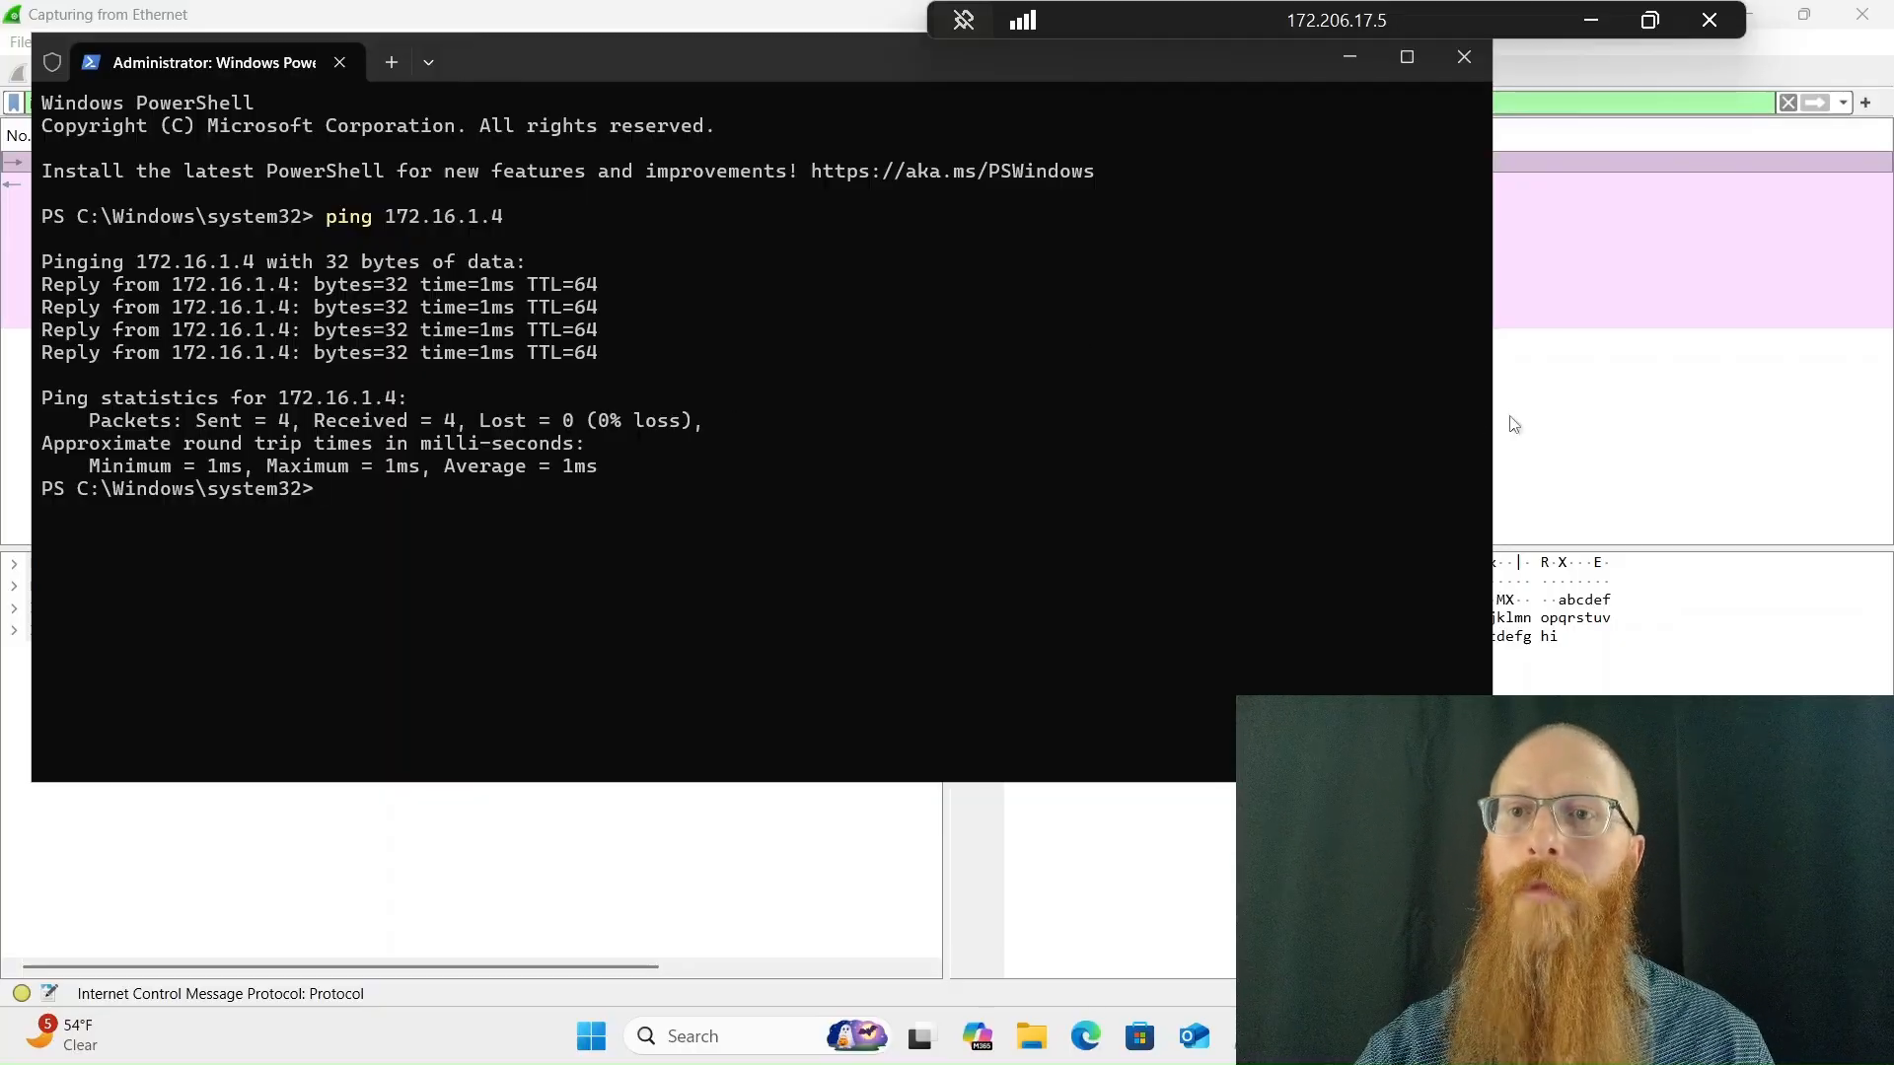
{"action": "left_click", "coordinate": [1537, 419]}
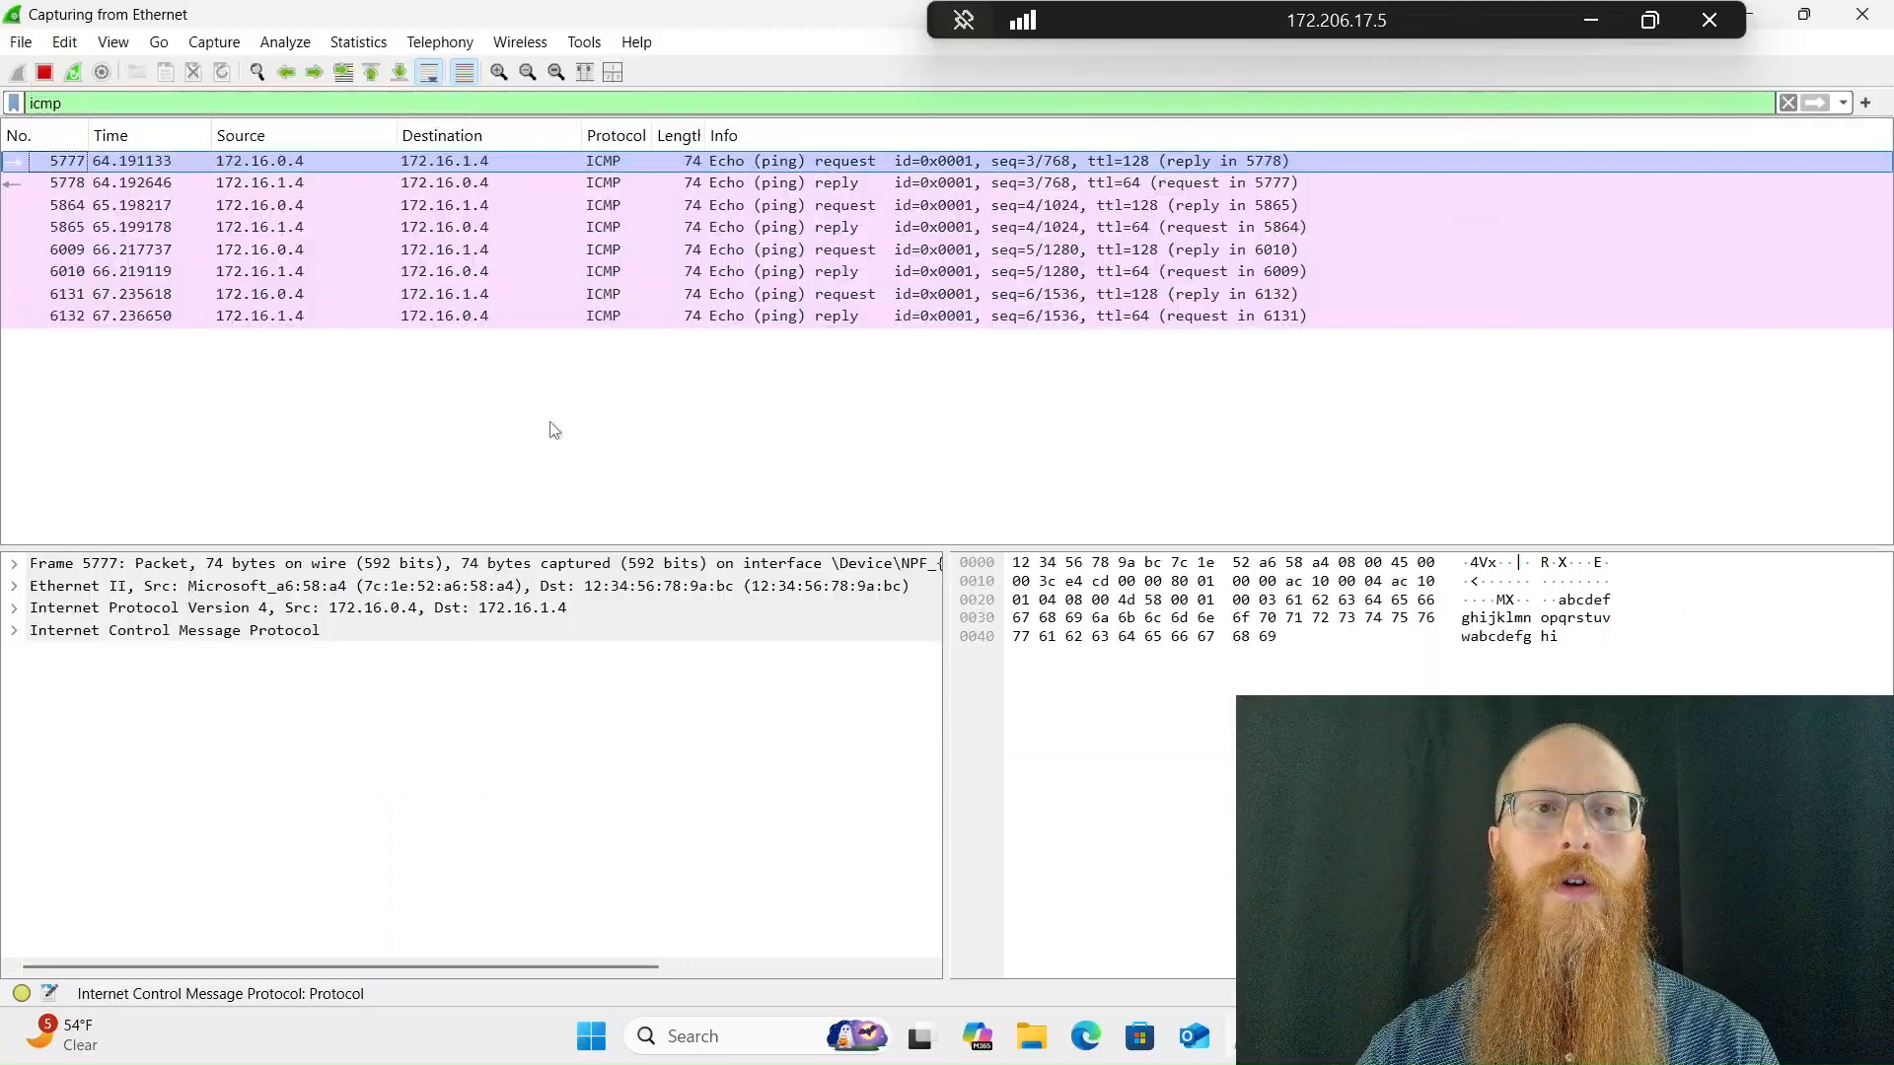
{"action": "left_click", "coordinate": [719, 163]}
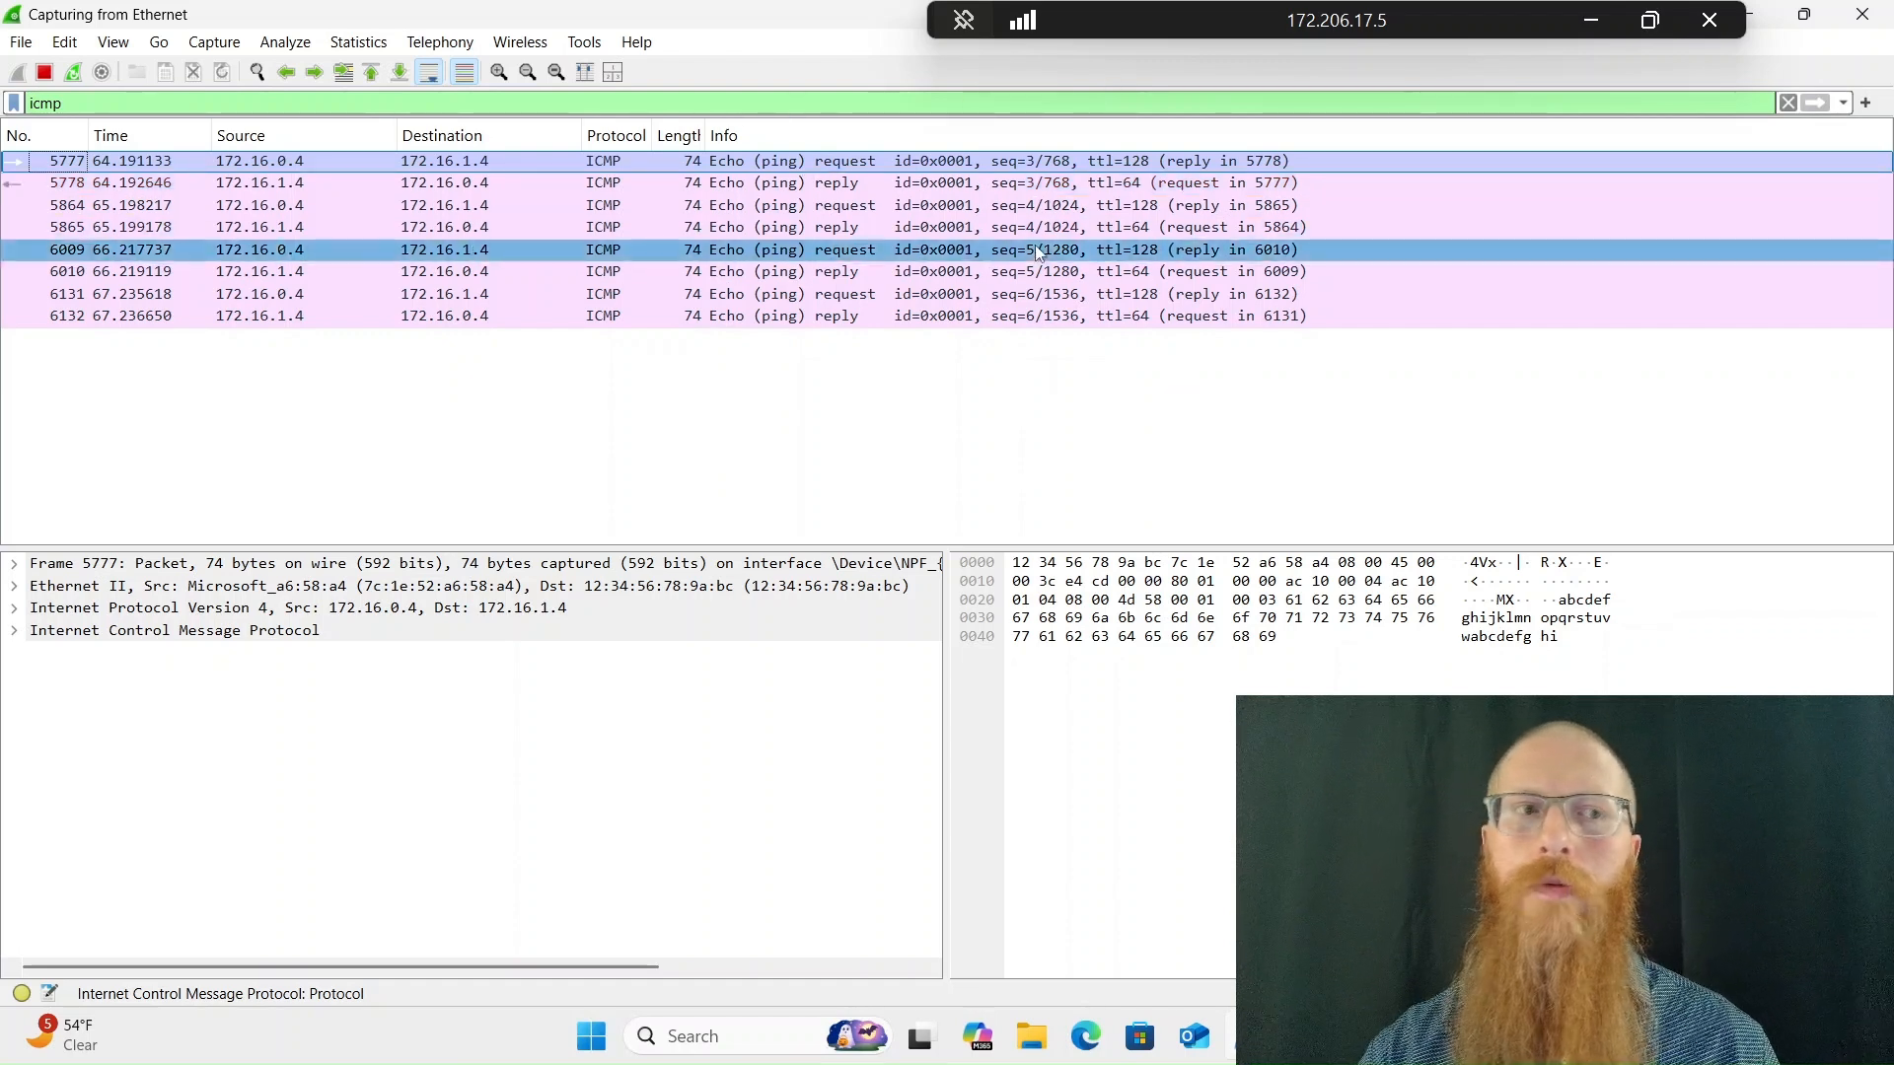
Switch to the Azure portal and open the inbound security rules of Linux-VM-nsg from Linux-VM's network settings
{"action": "left_click", "coordinate": [1581, 32]}
{"action": "left_click", "coordinate": [458, 673]}
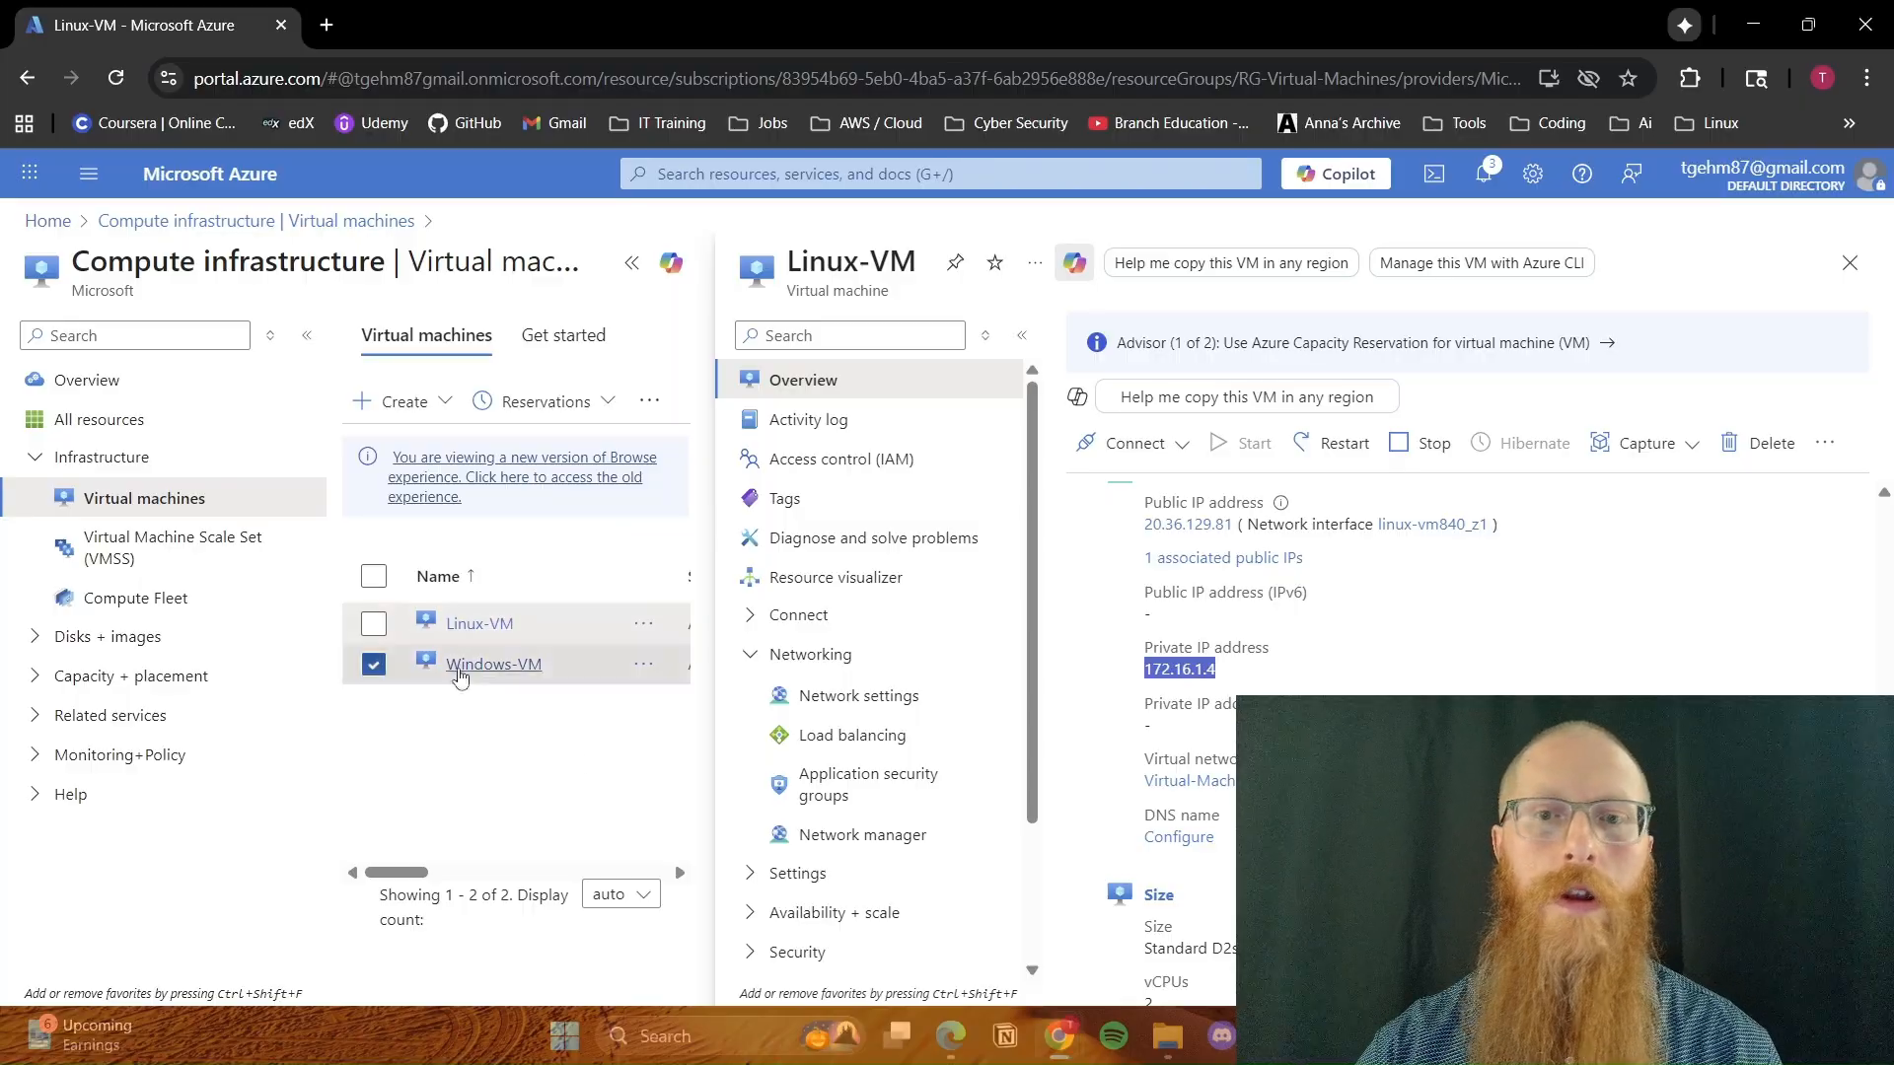
{"action": "scroll", "coordinate": [1427, 560], "scroll_direction": "up", "scroll_amount": 5}
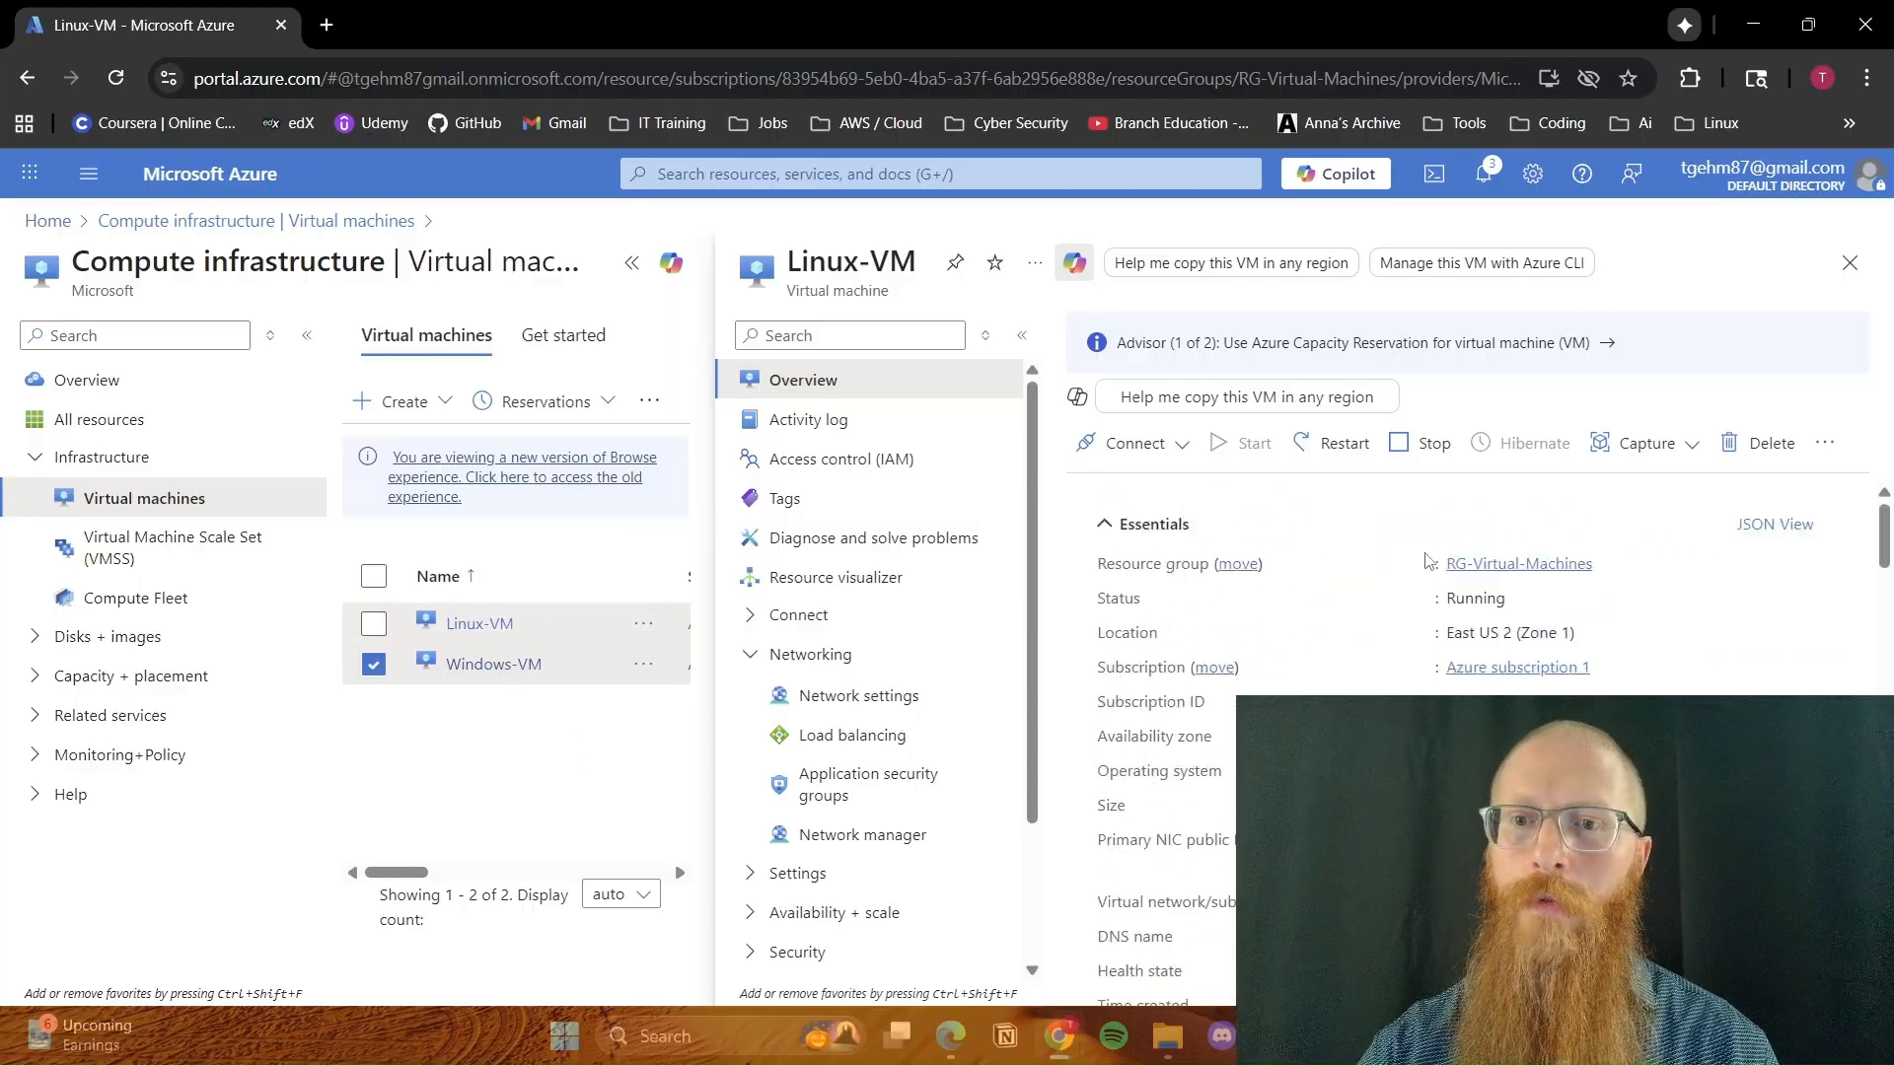
{"action": "left_click", "coordinate": [854, 699]}
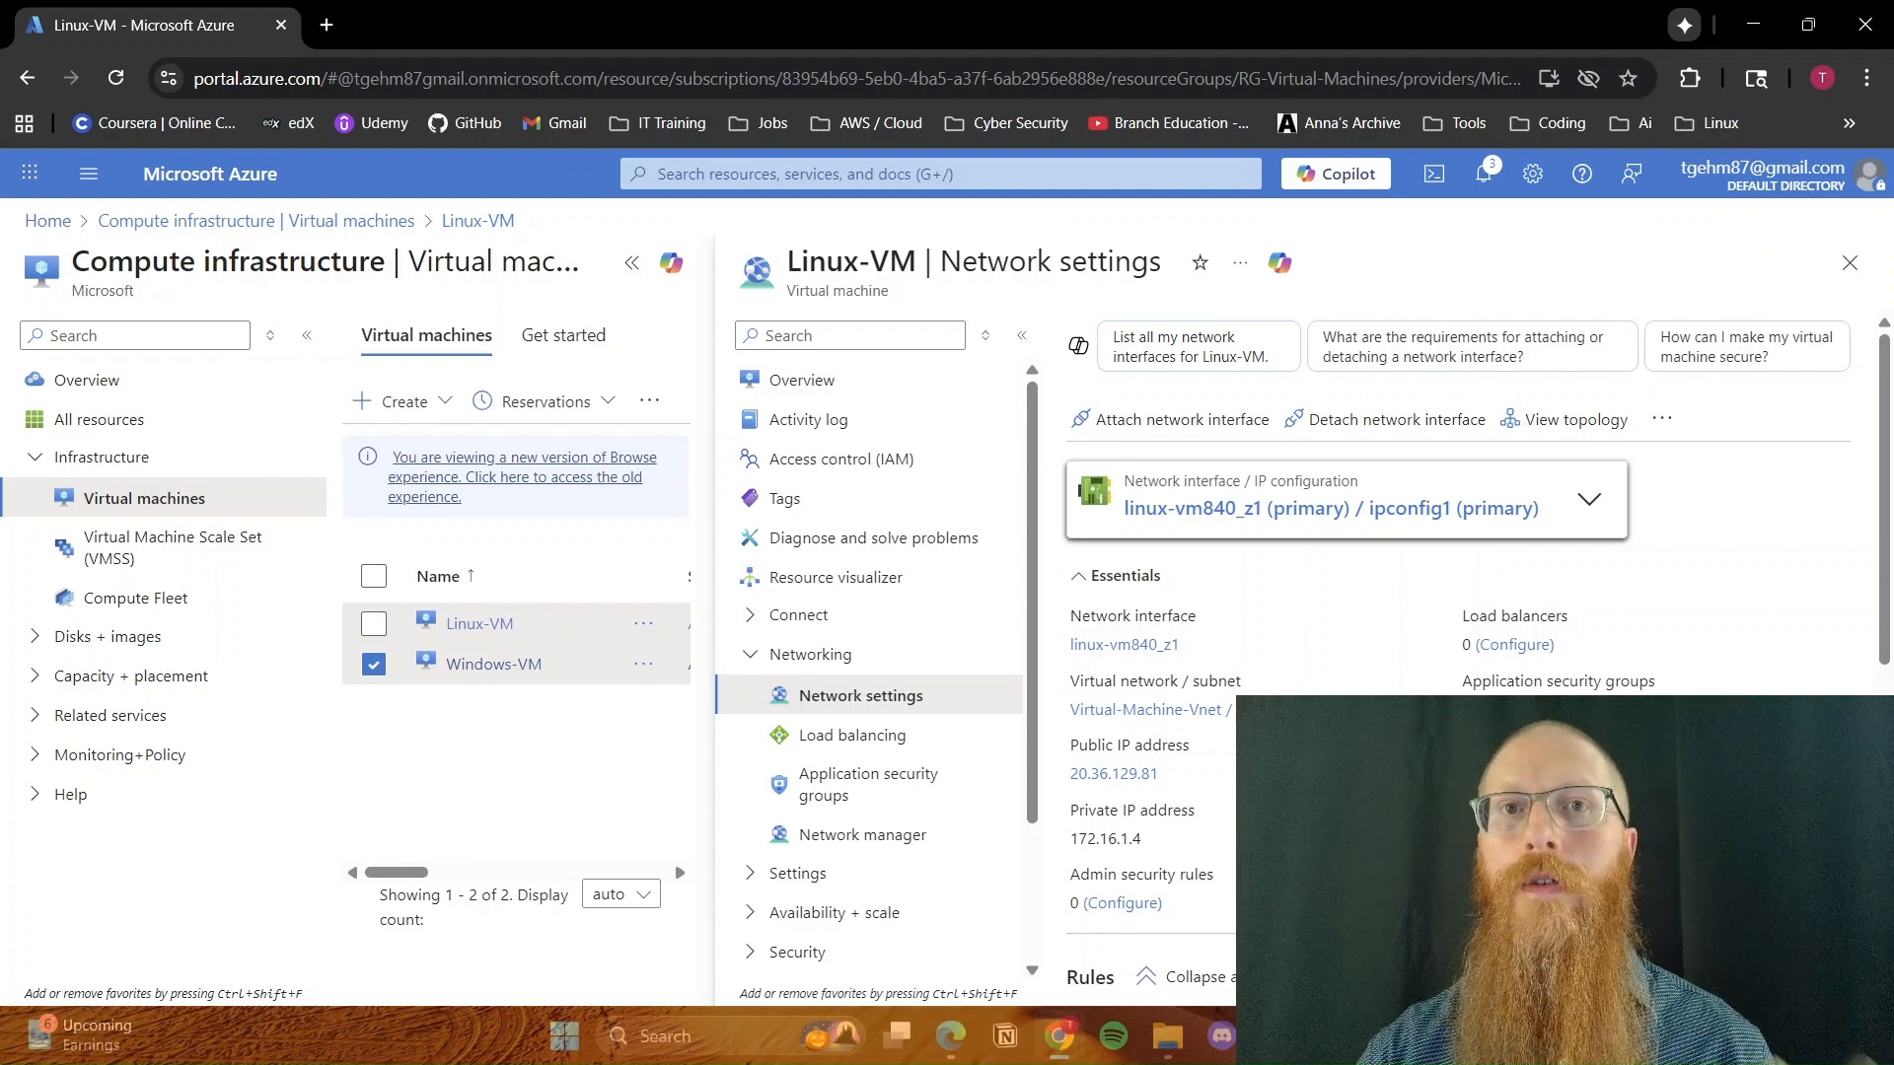
{"action": "left_click", "coordinate": [1194, 697]}
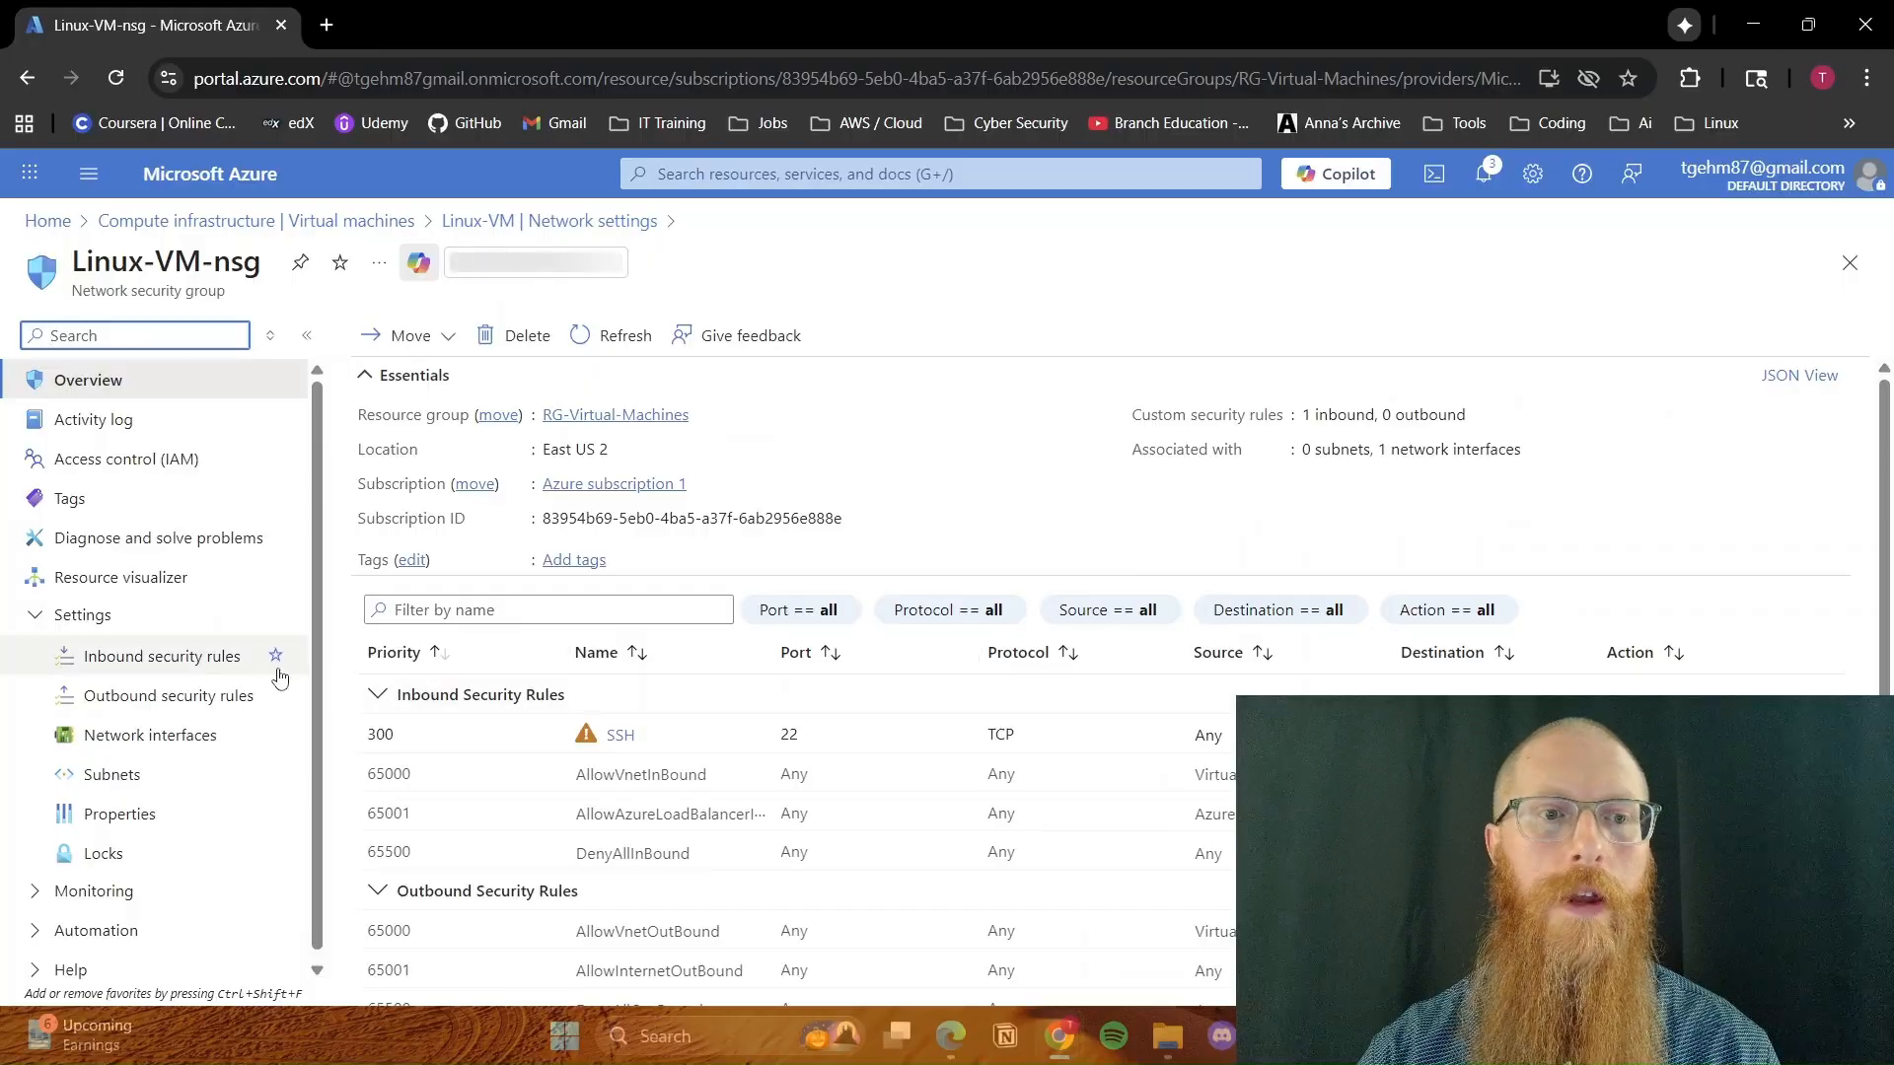
{"action": "left_click", "coordinate": [222, 661]}
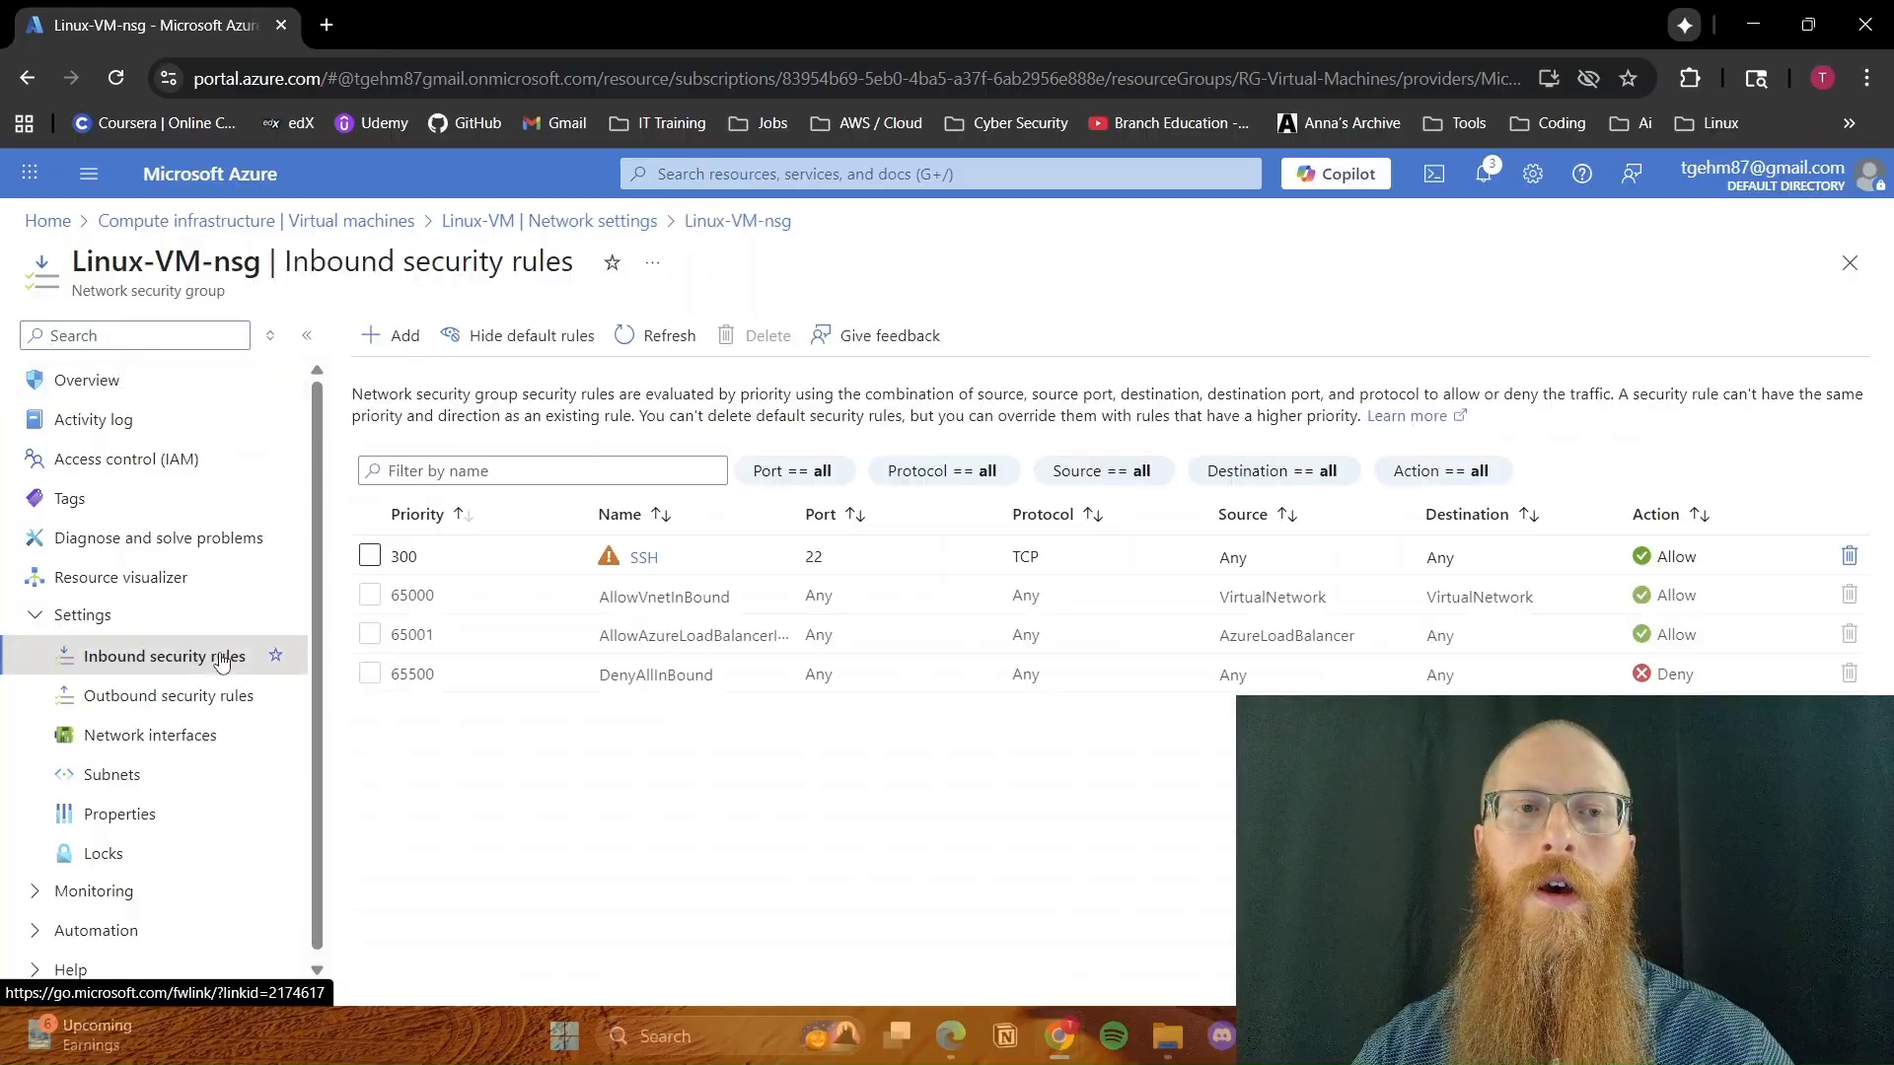
Start a new inbound security rule with destination port ranges *, protocol ICMPv4 and action Deny
{"action": "left_click", "coordinate": [384, 347]}
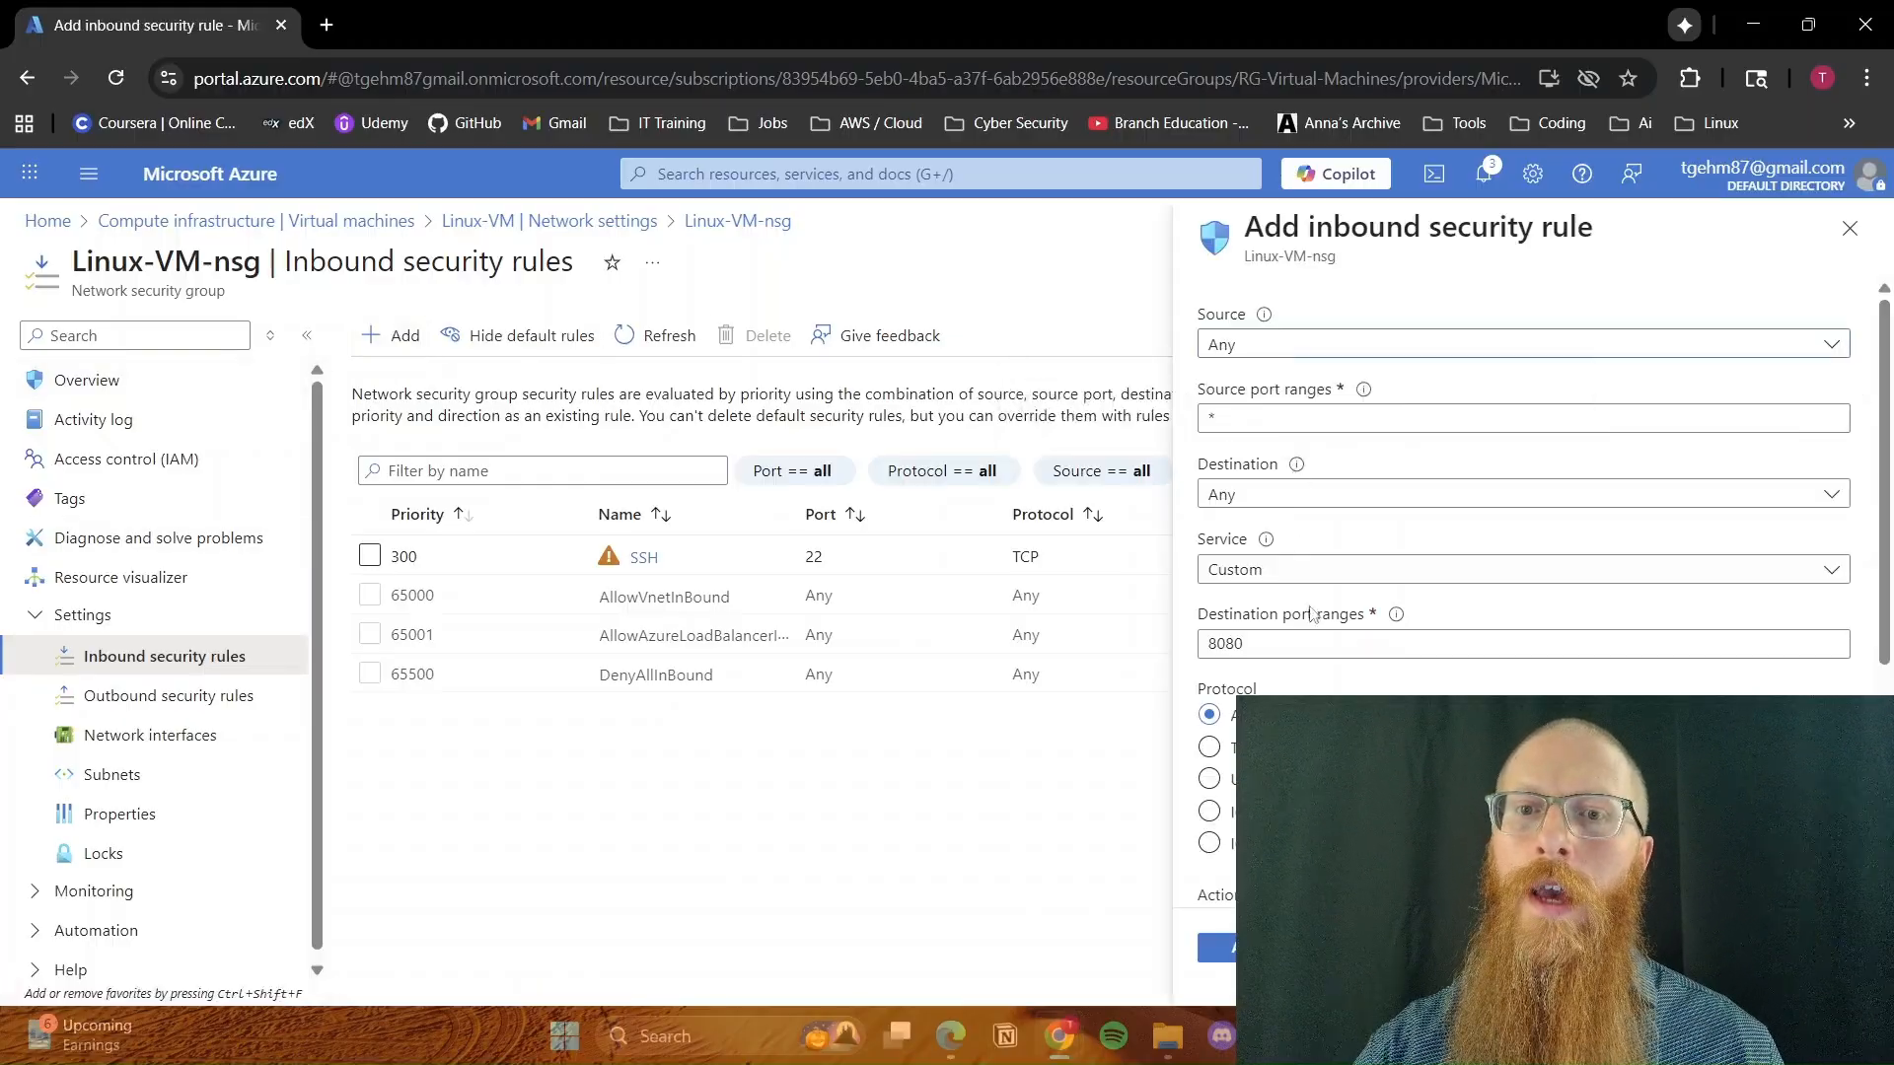
{"action": "left_click_drag", "start_coordinate": [1310, 642], "coordinate": [1093, 662]}
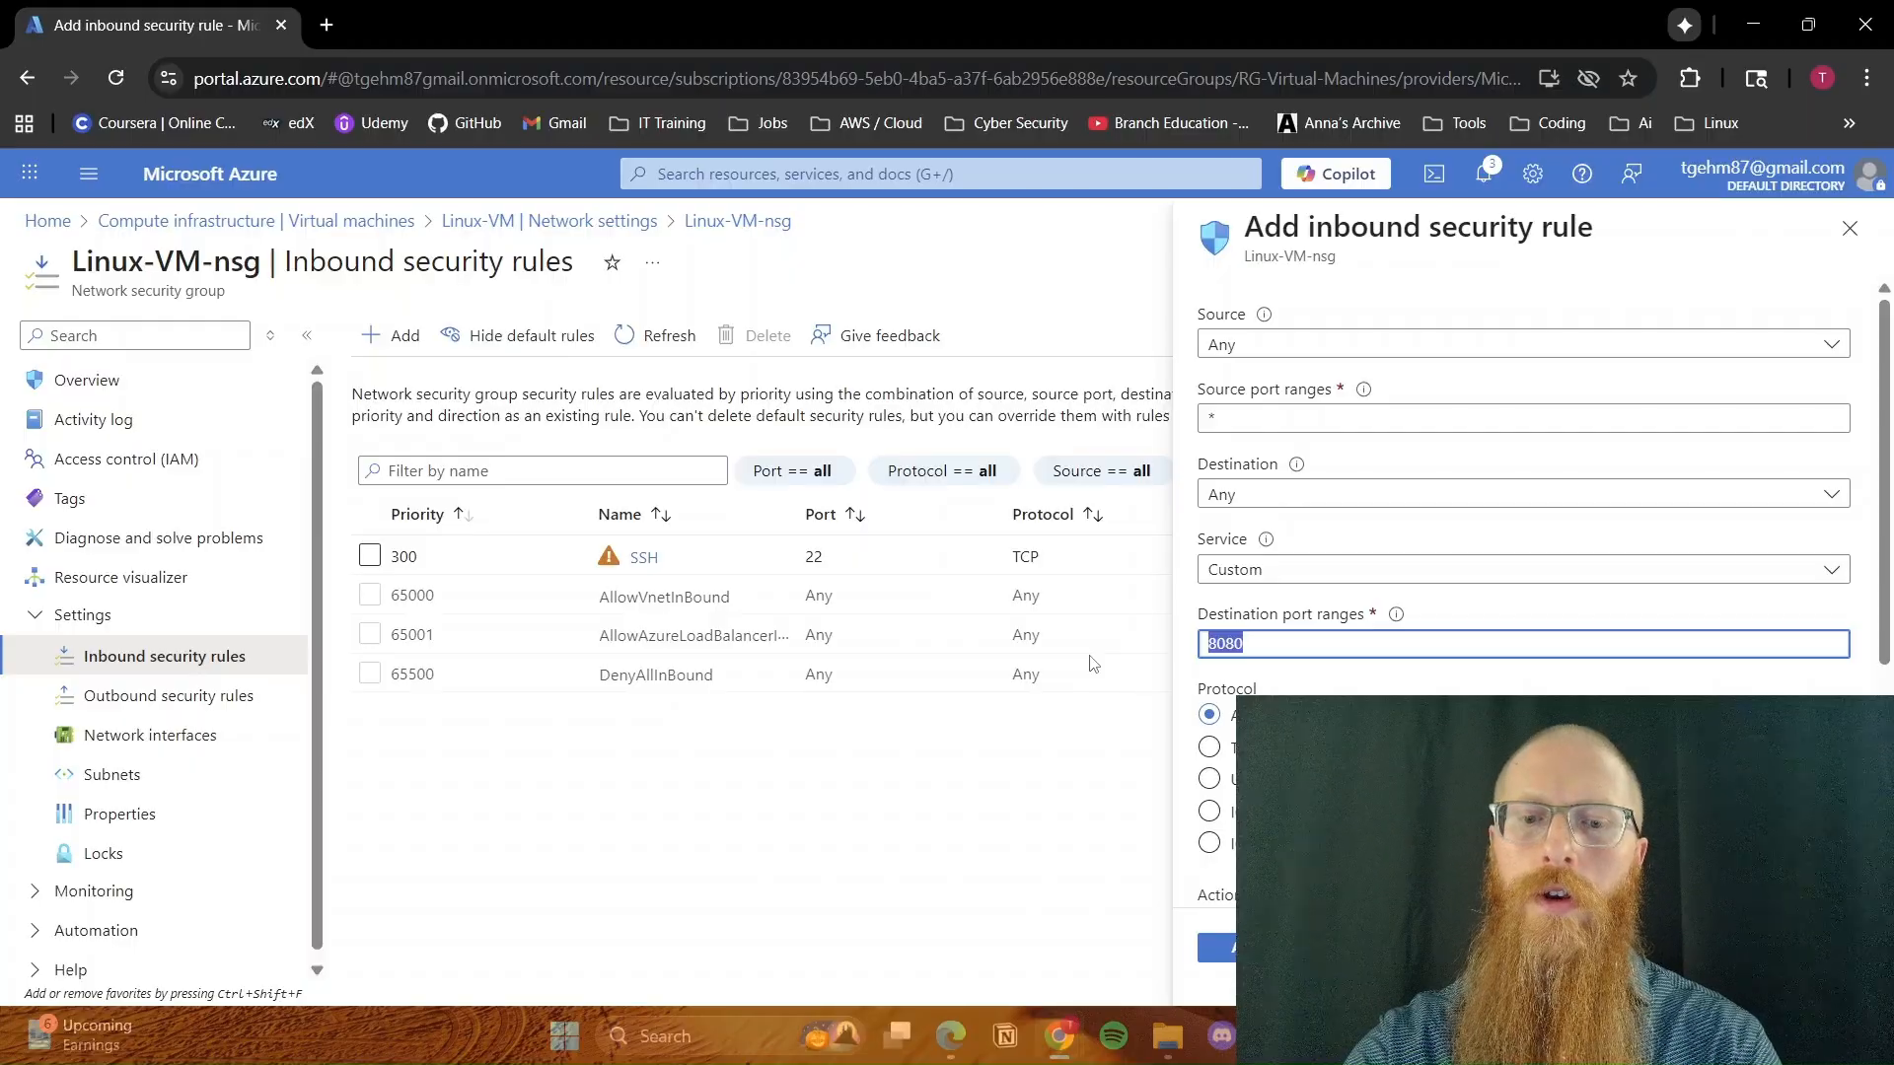
{"action": "type", "text": "*"}
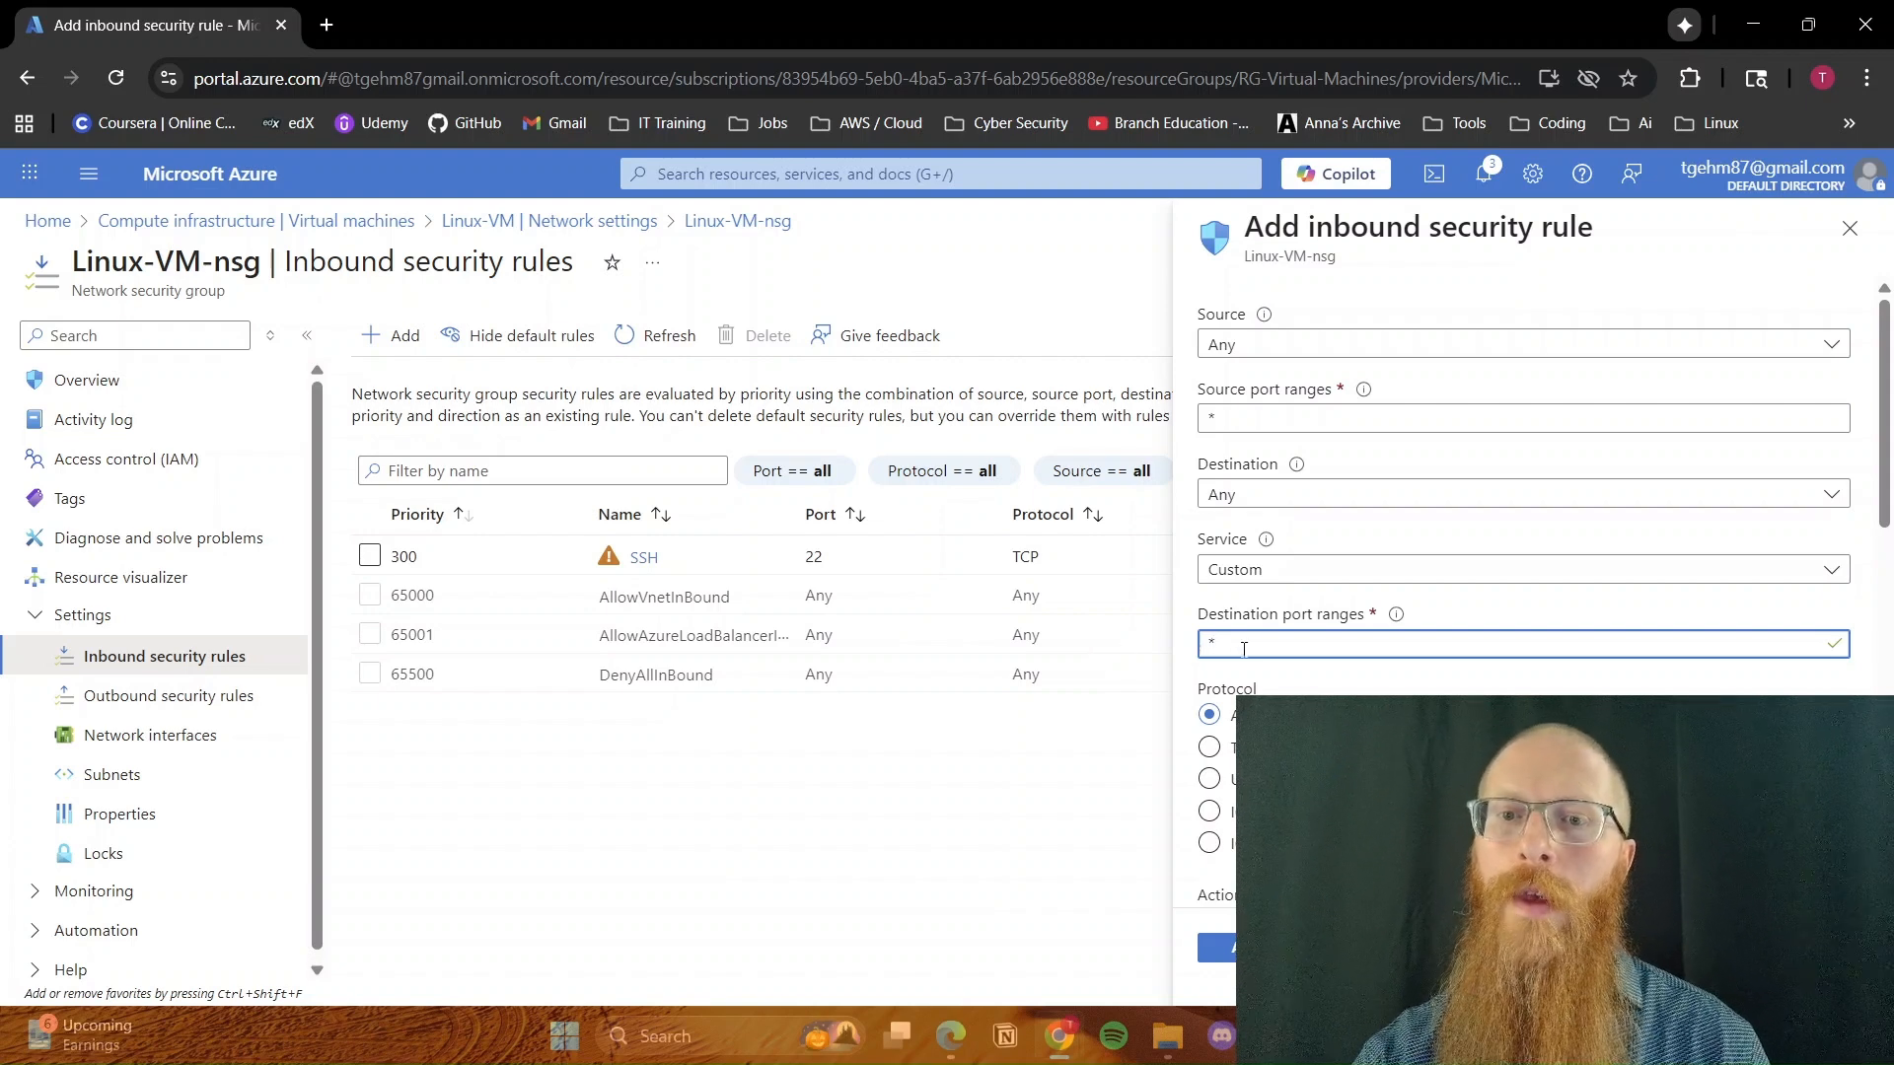
{"action": "scroll", "coordinate": [1211, 643], "scroll_direction": "down", "scroll_amount": 1}
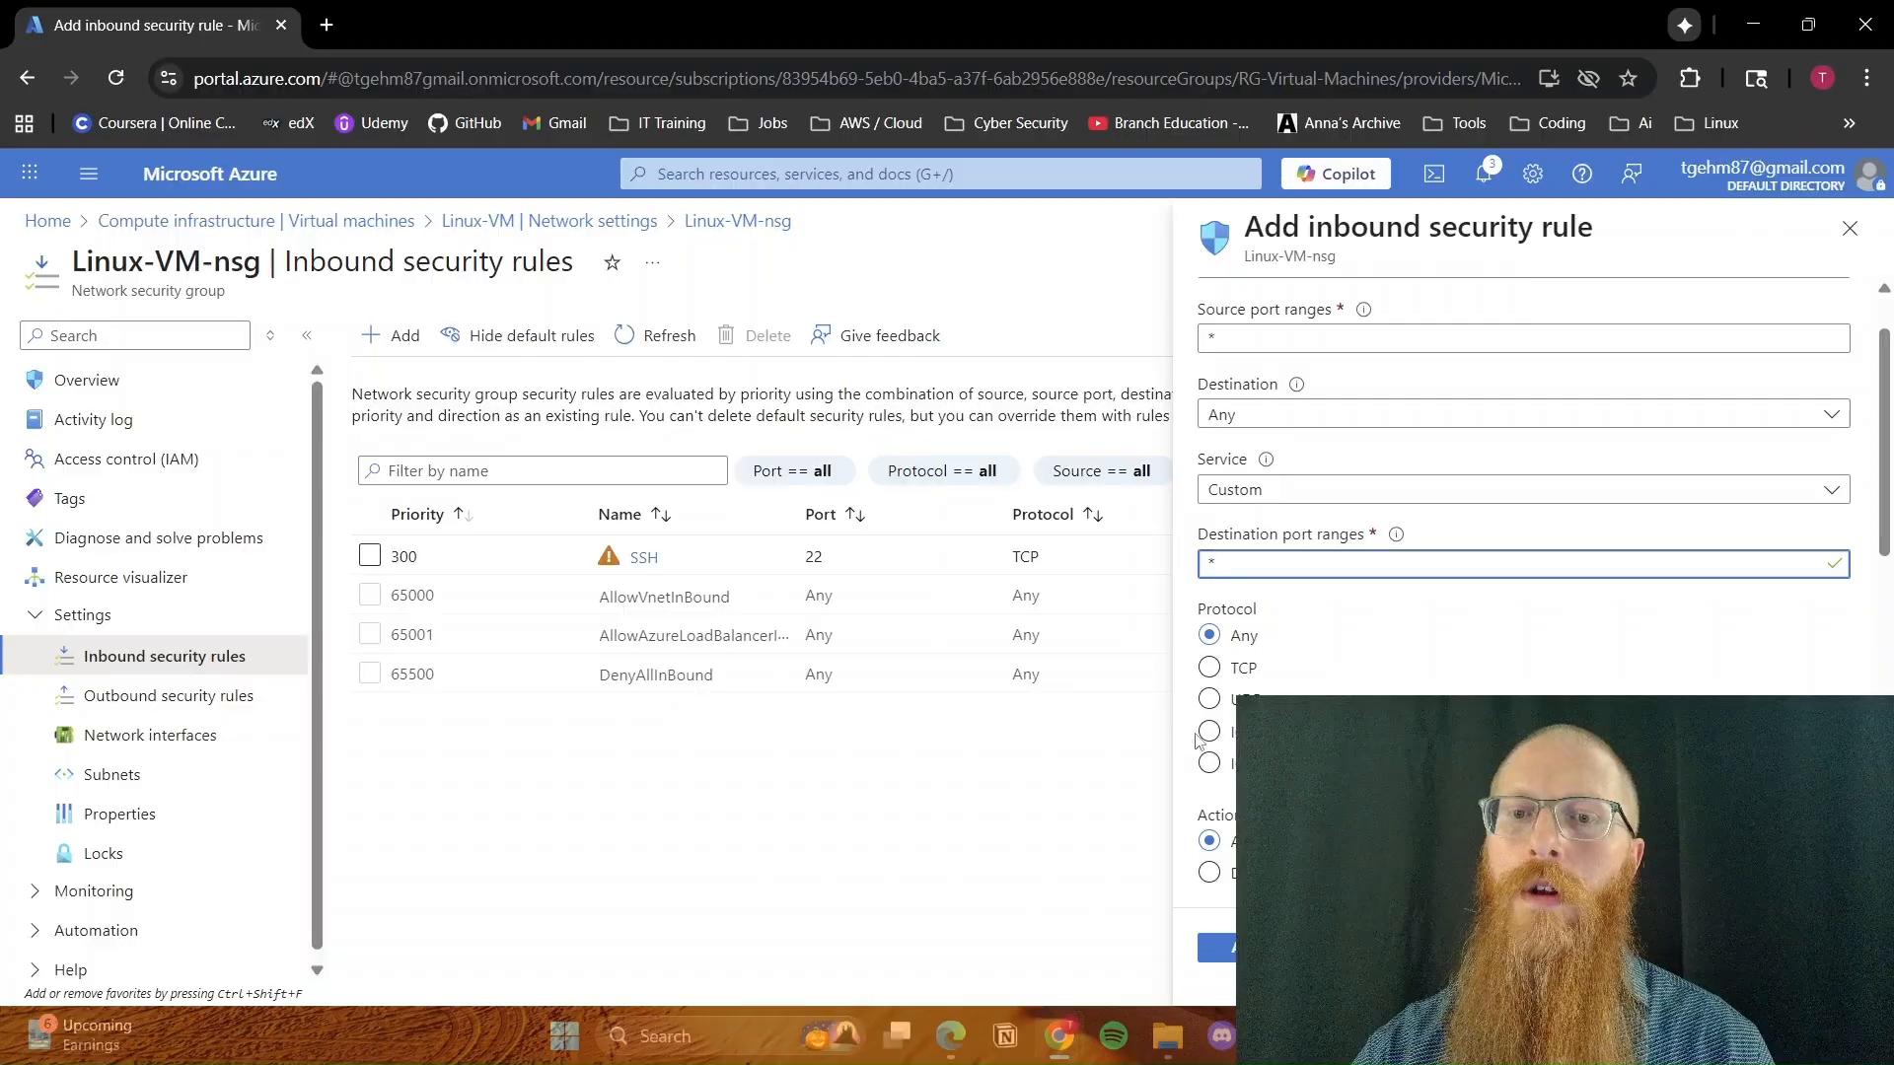
{"action": "left_click", "coordinate": [1208, 732]}
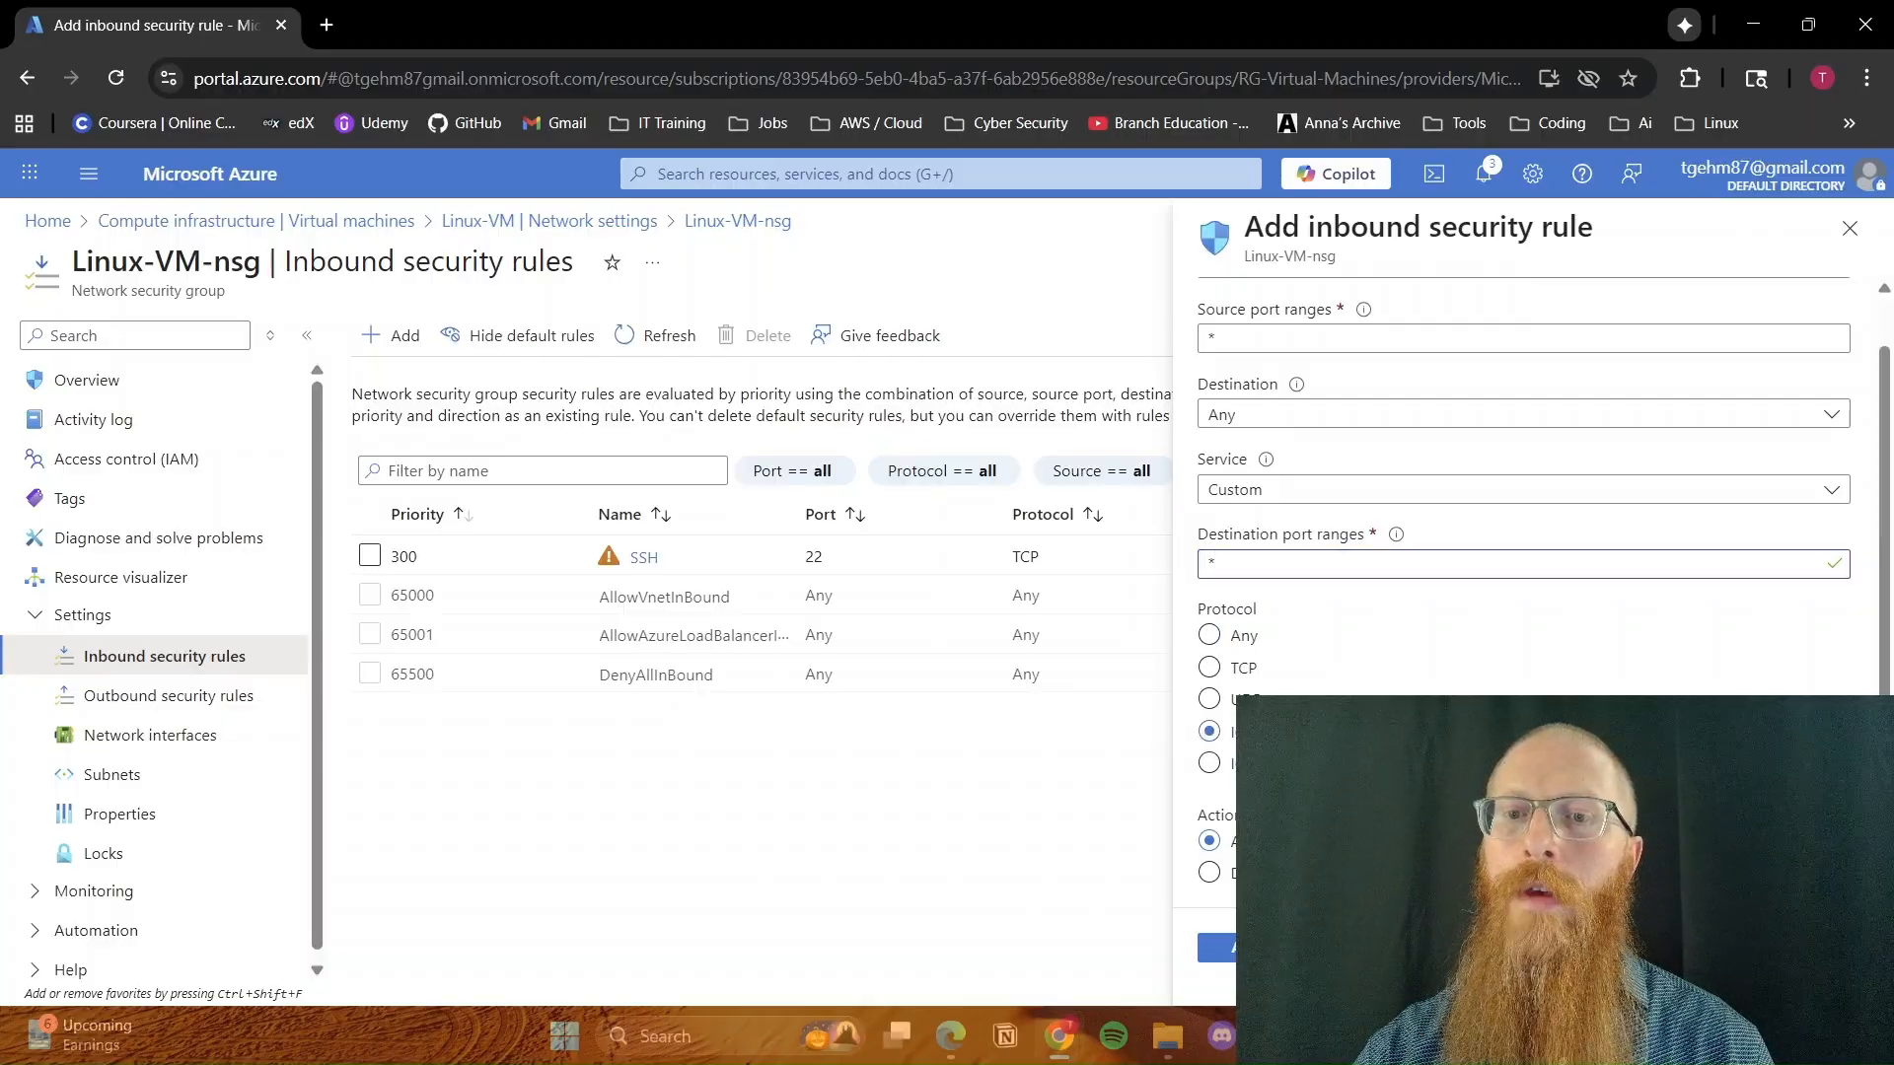
{"action": "scroll", "coordinate": [1282, 650], "scroll_direction": "down", "scroll_amount": 3}
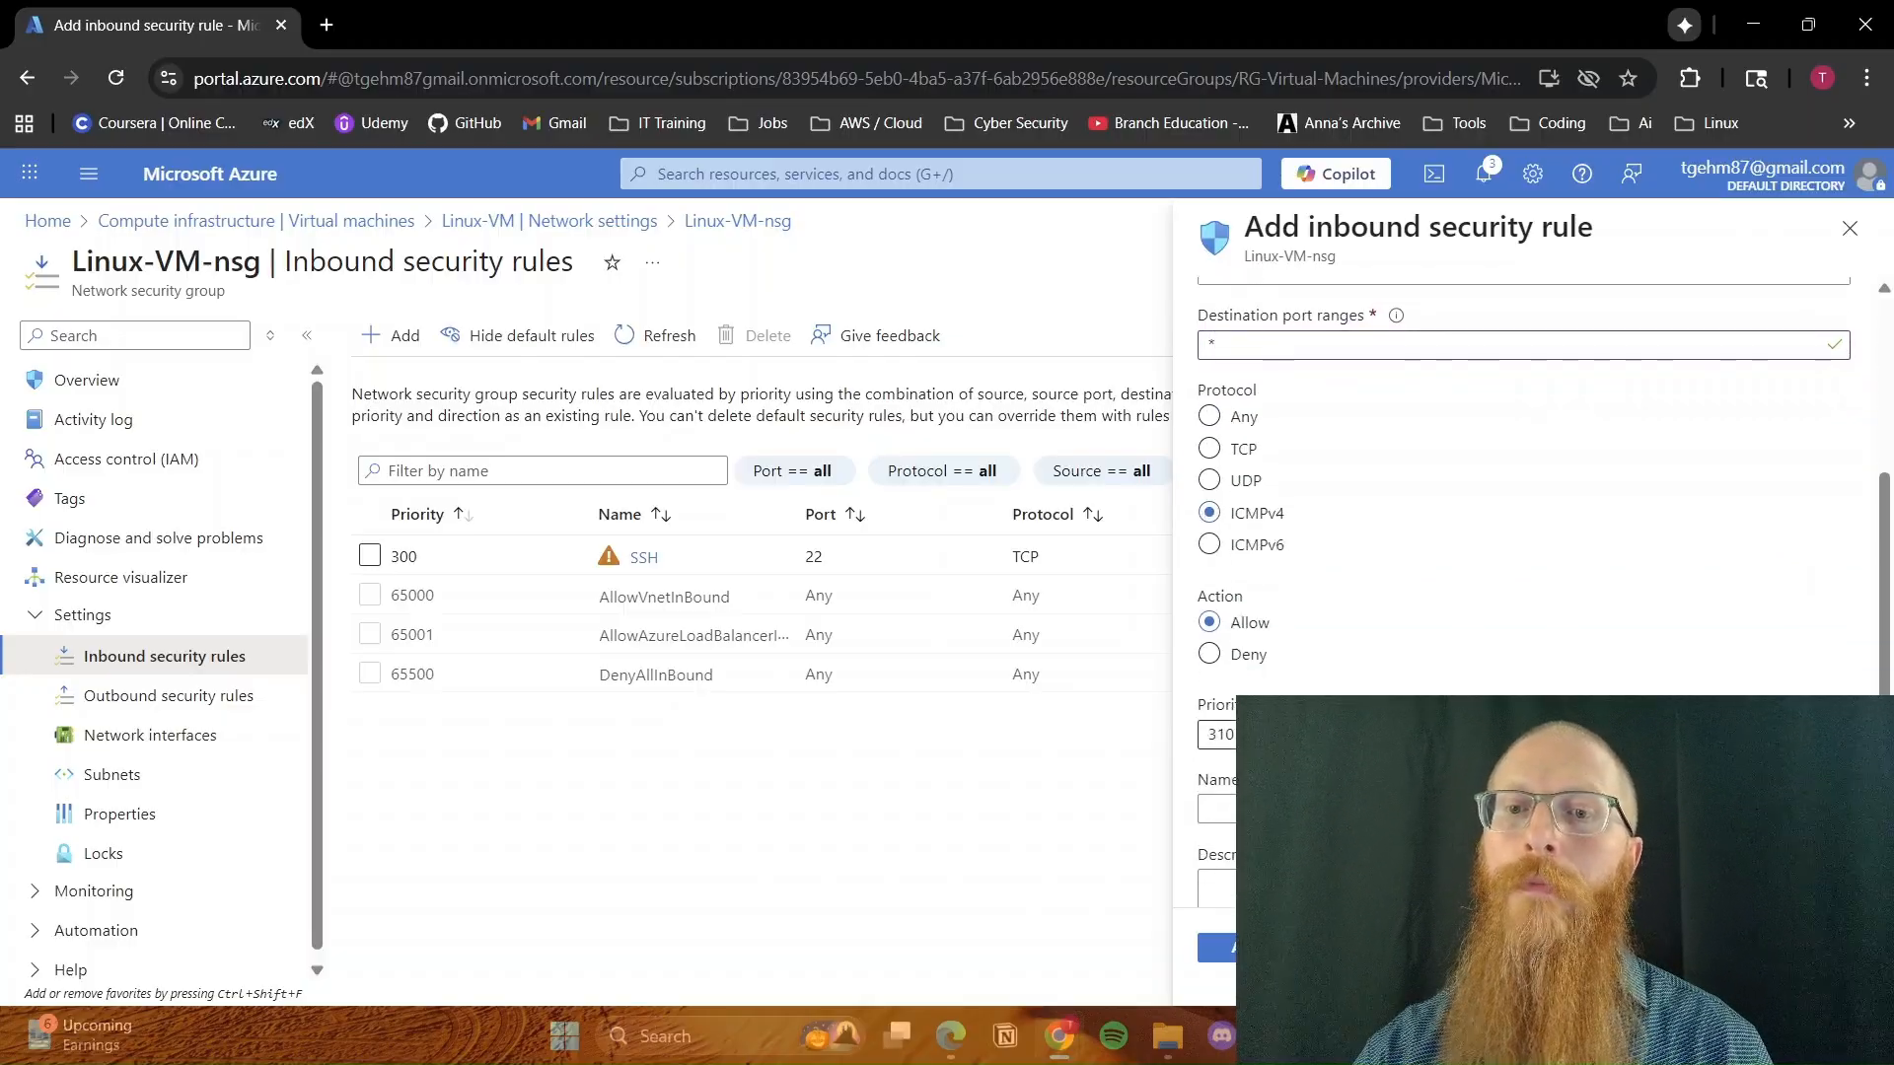
{"action": "left_click", "coordinate": [1208, 654]}
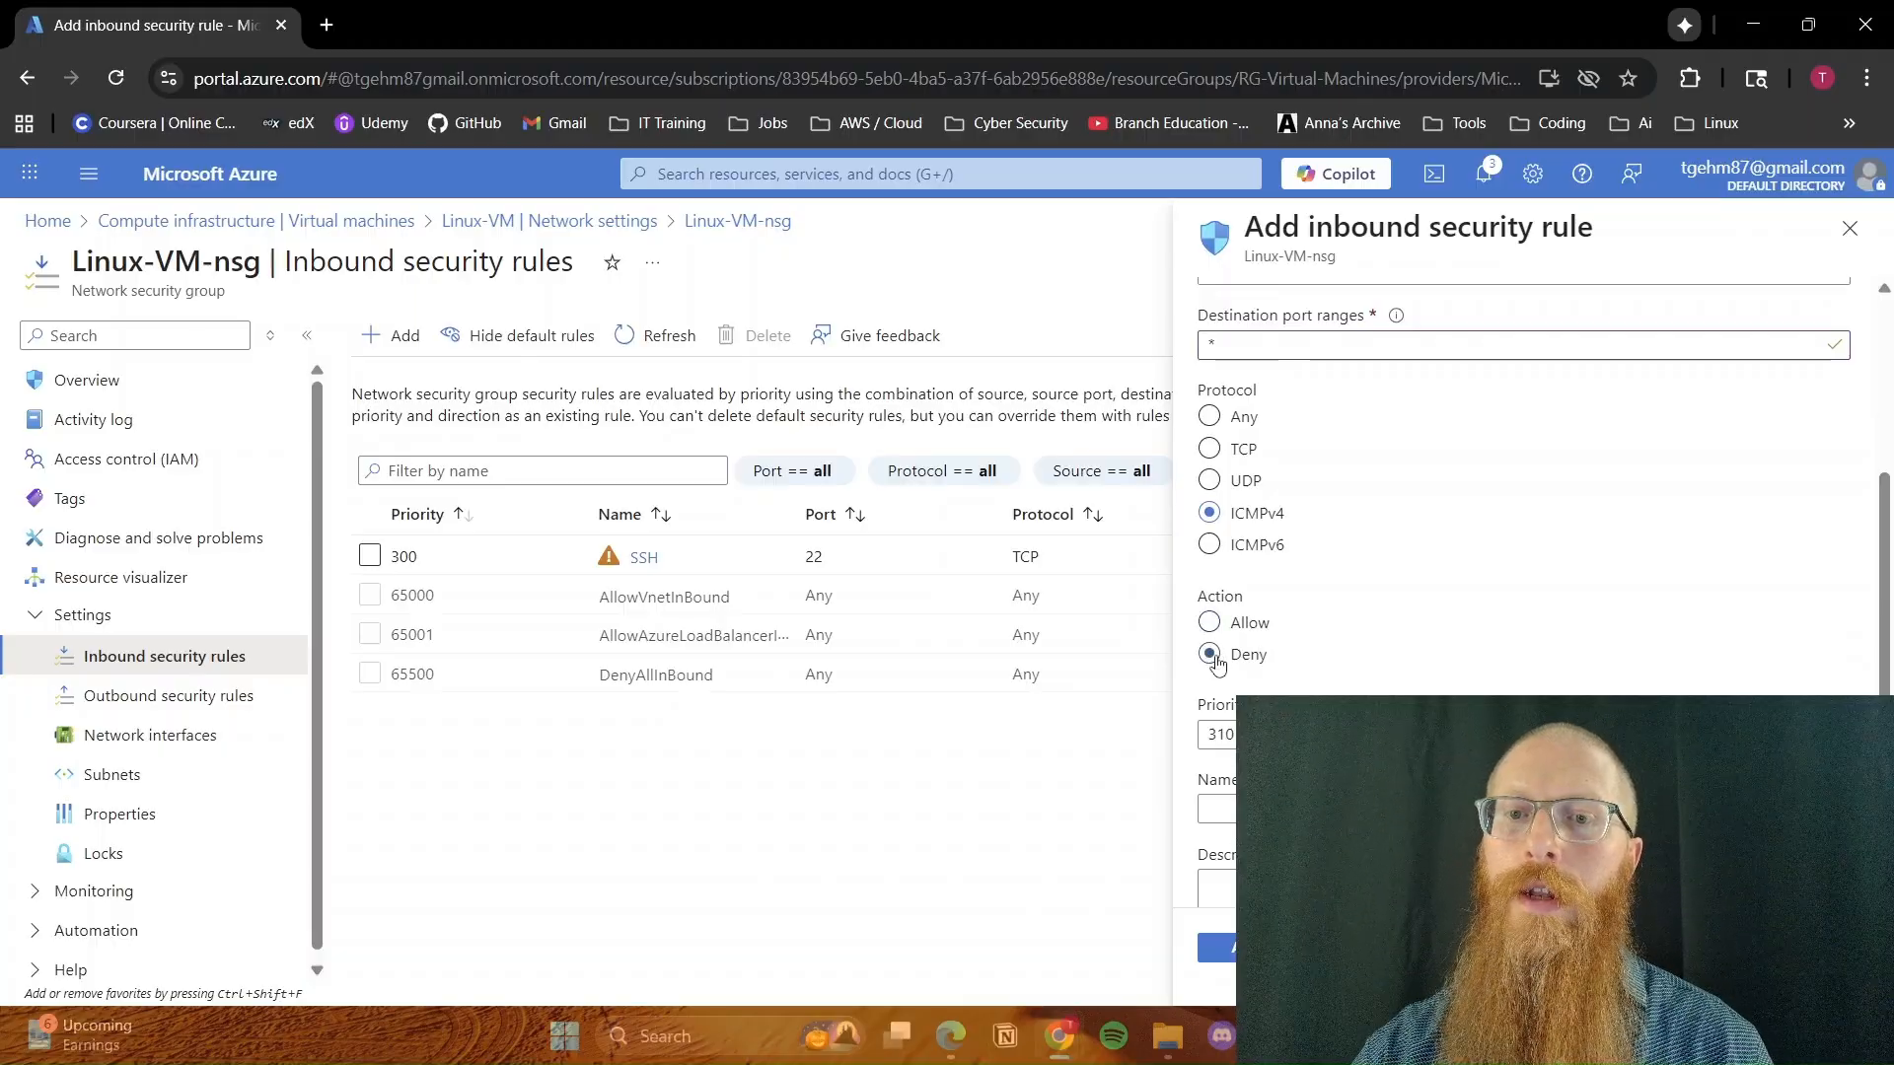
Set the rule's priority to 299, name it PingDeny and add it to the network security group
{"action": "scroll", "coordinate": [1362, 687], "scroll_direction": "down", "scroll_amount": 1}
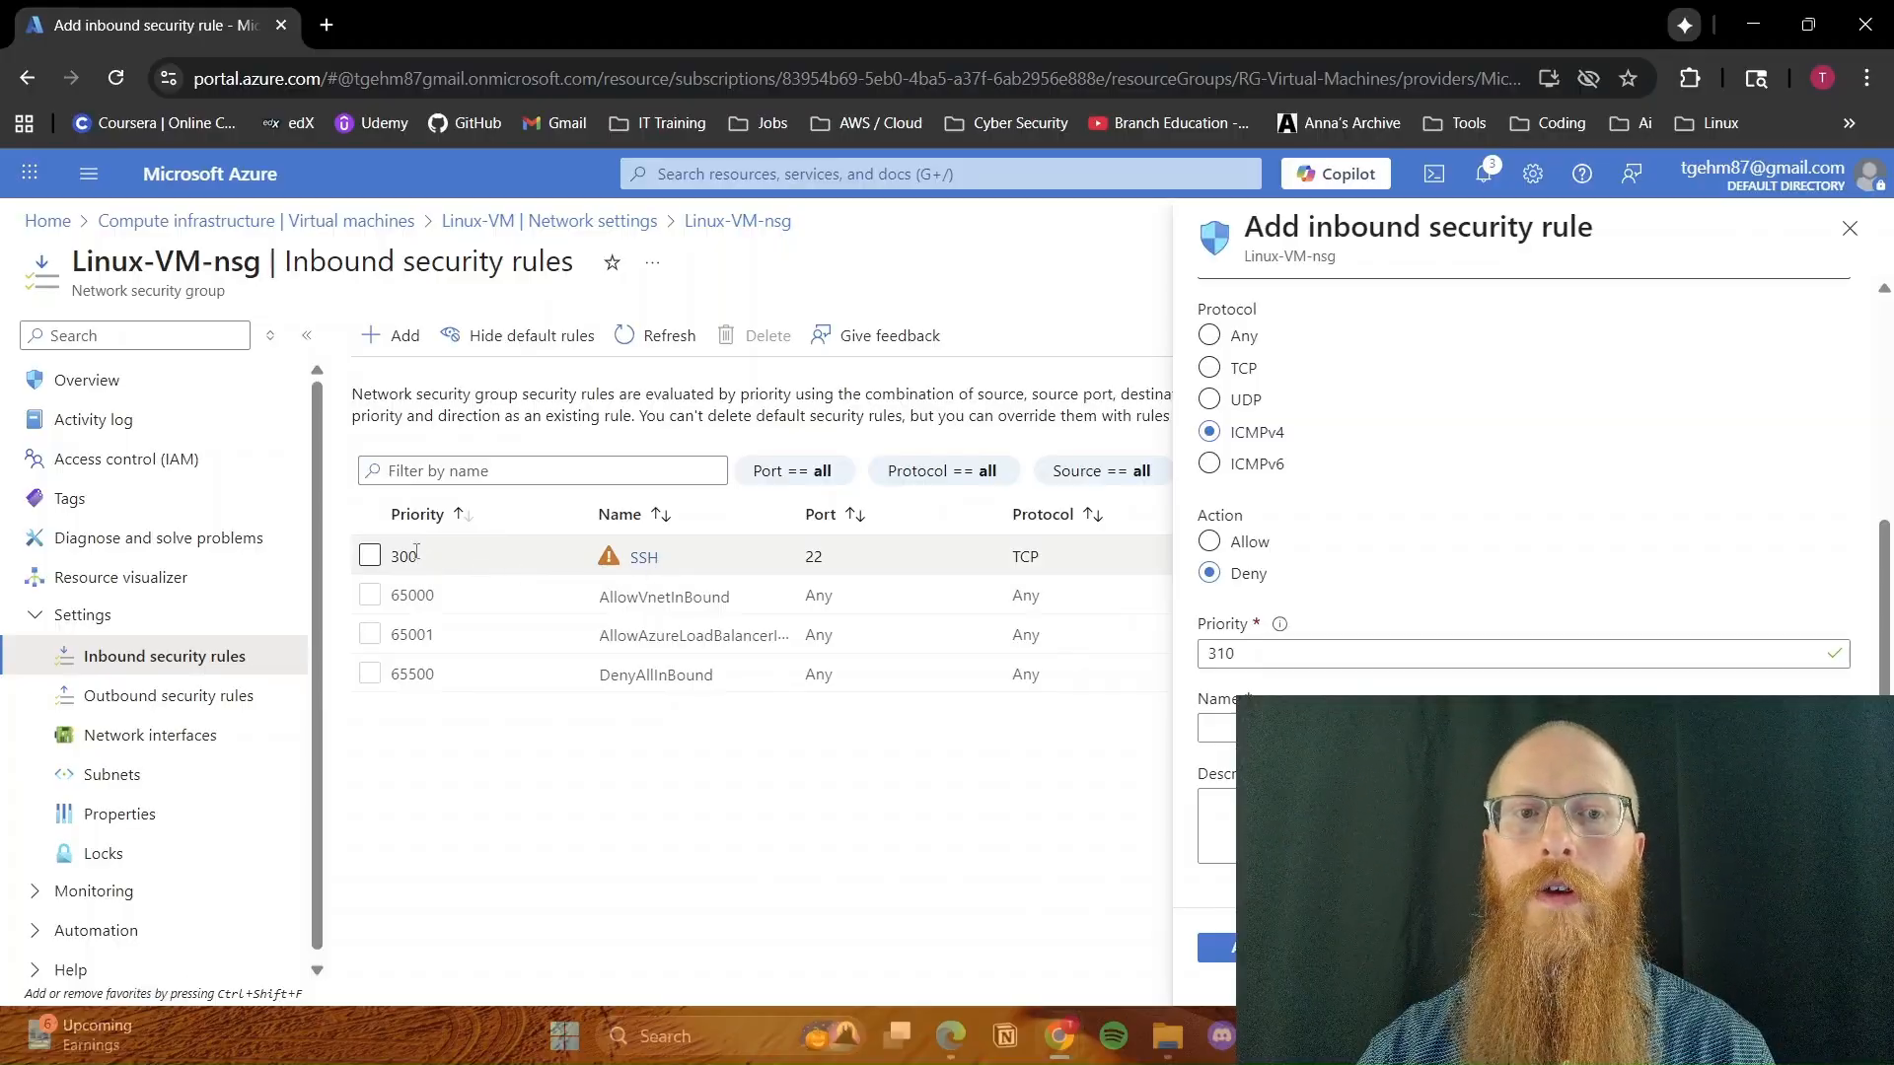
{"action": "double_click", "coordinate": [1259, 665]}
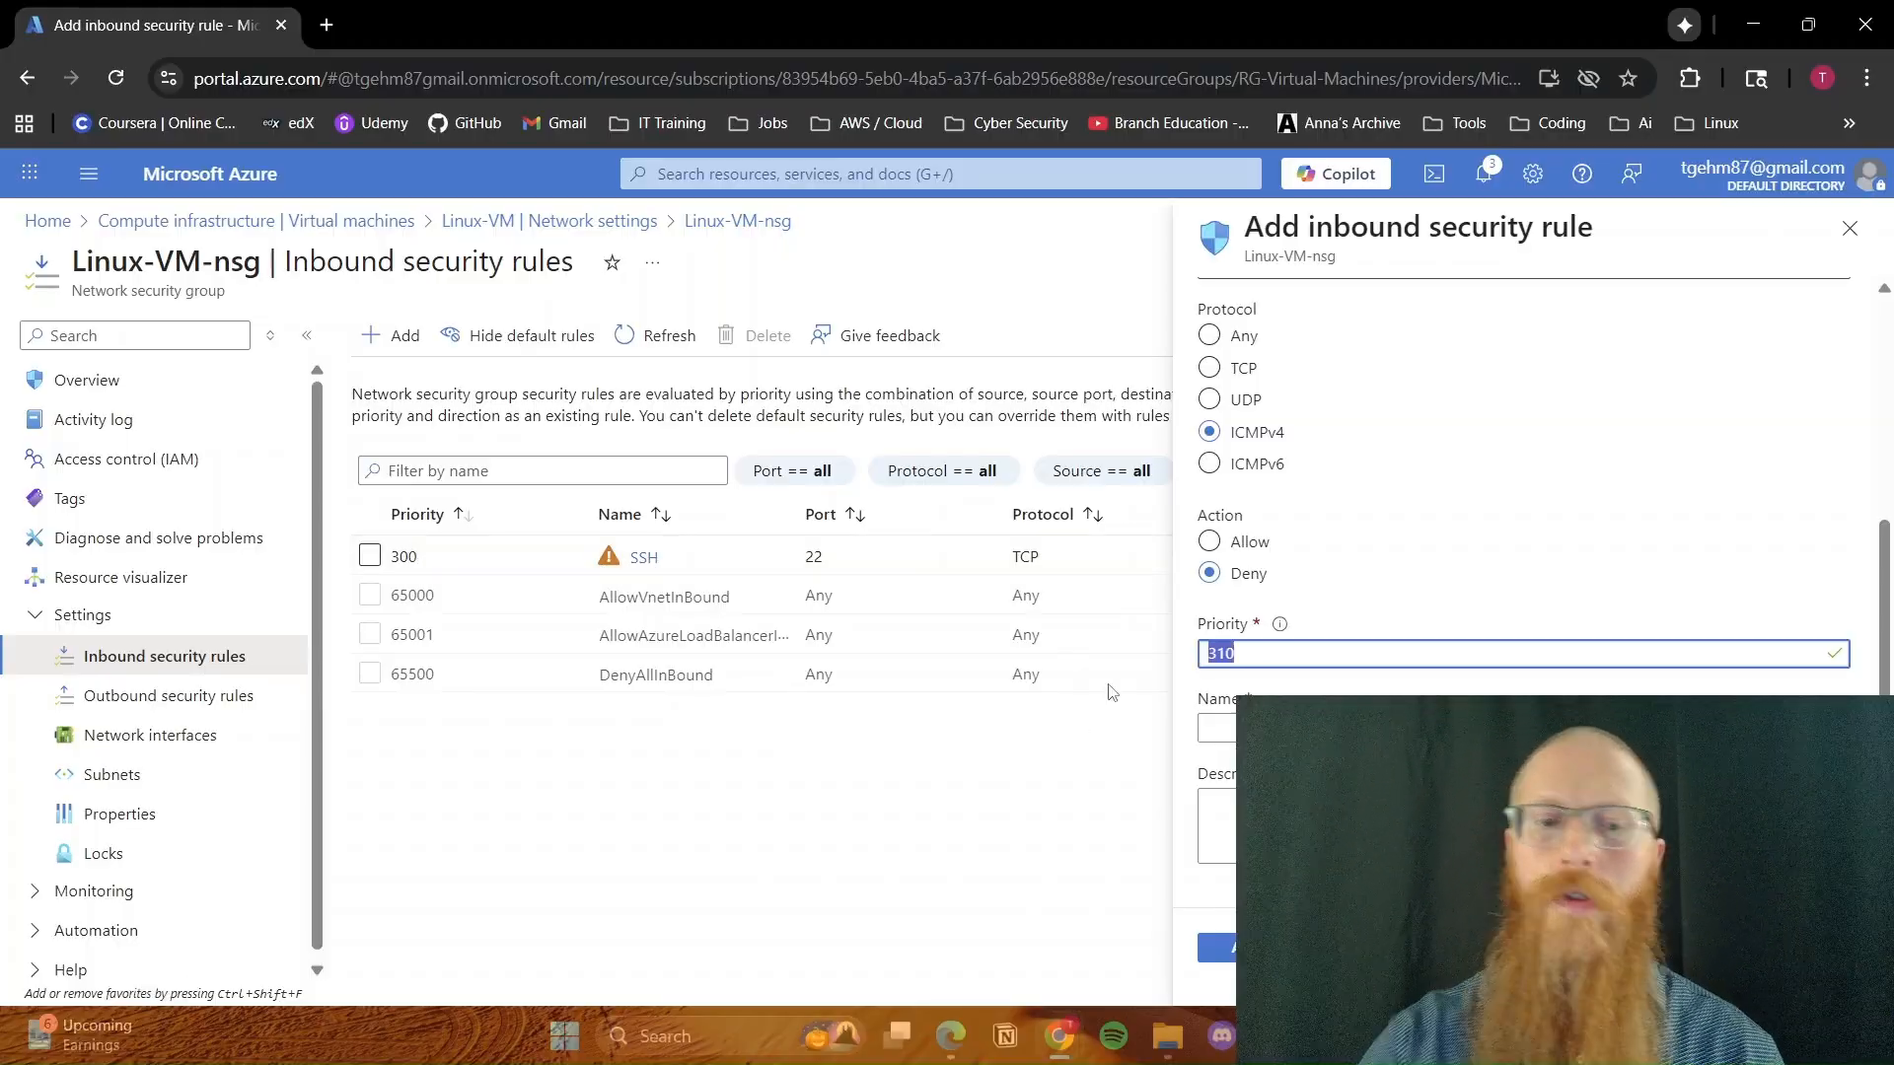
{"action": "type", "text": "299"}
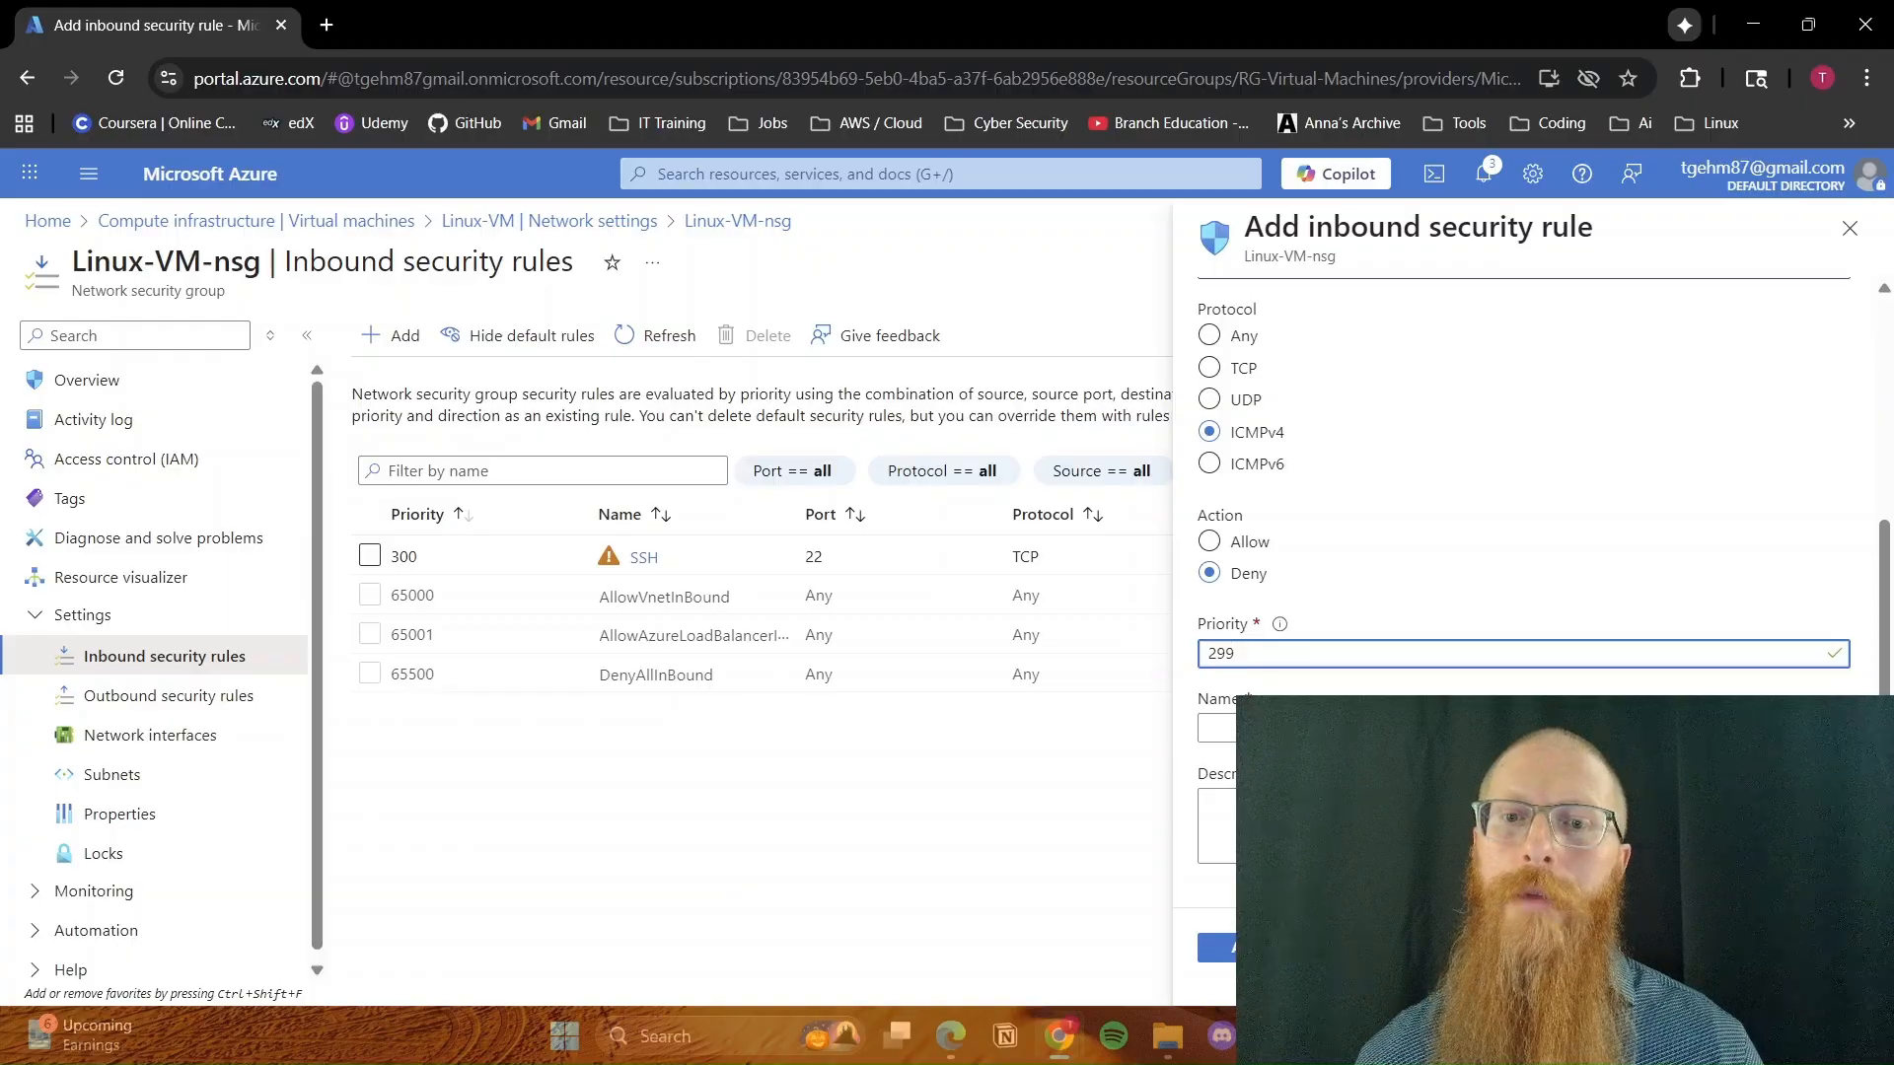
{"action": "left_click", "coordinate": [1216, 728]}
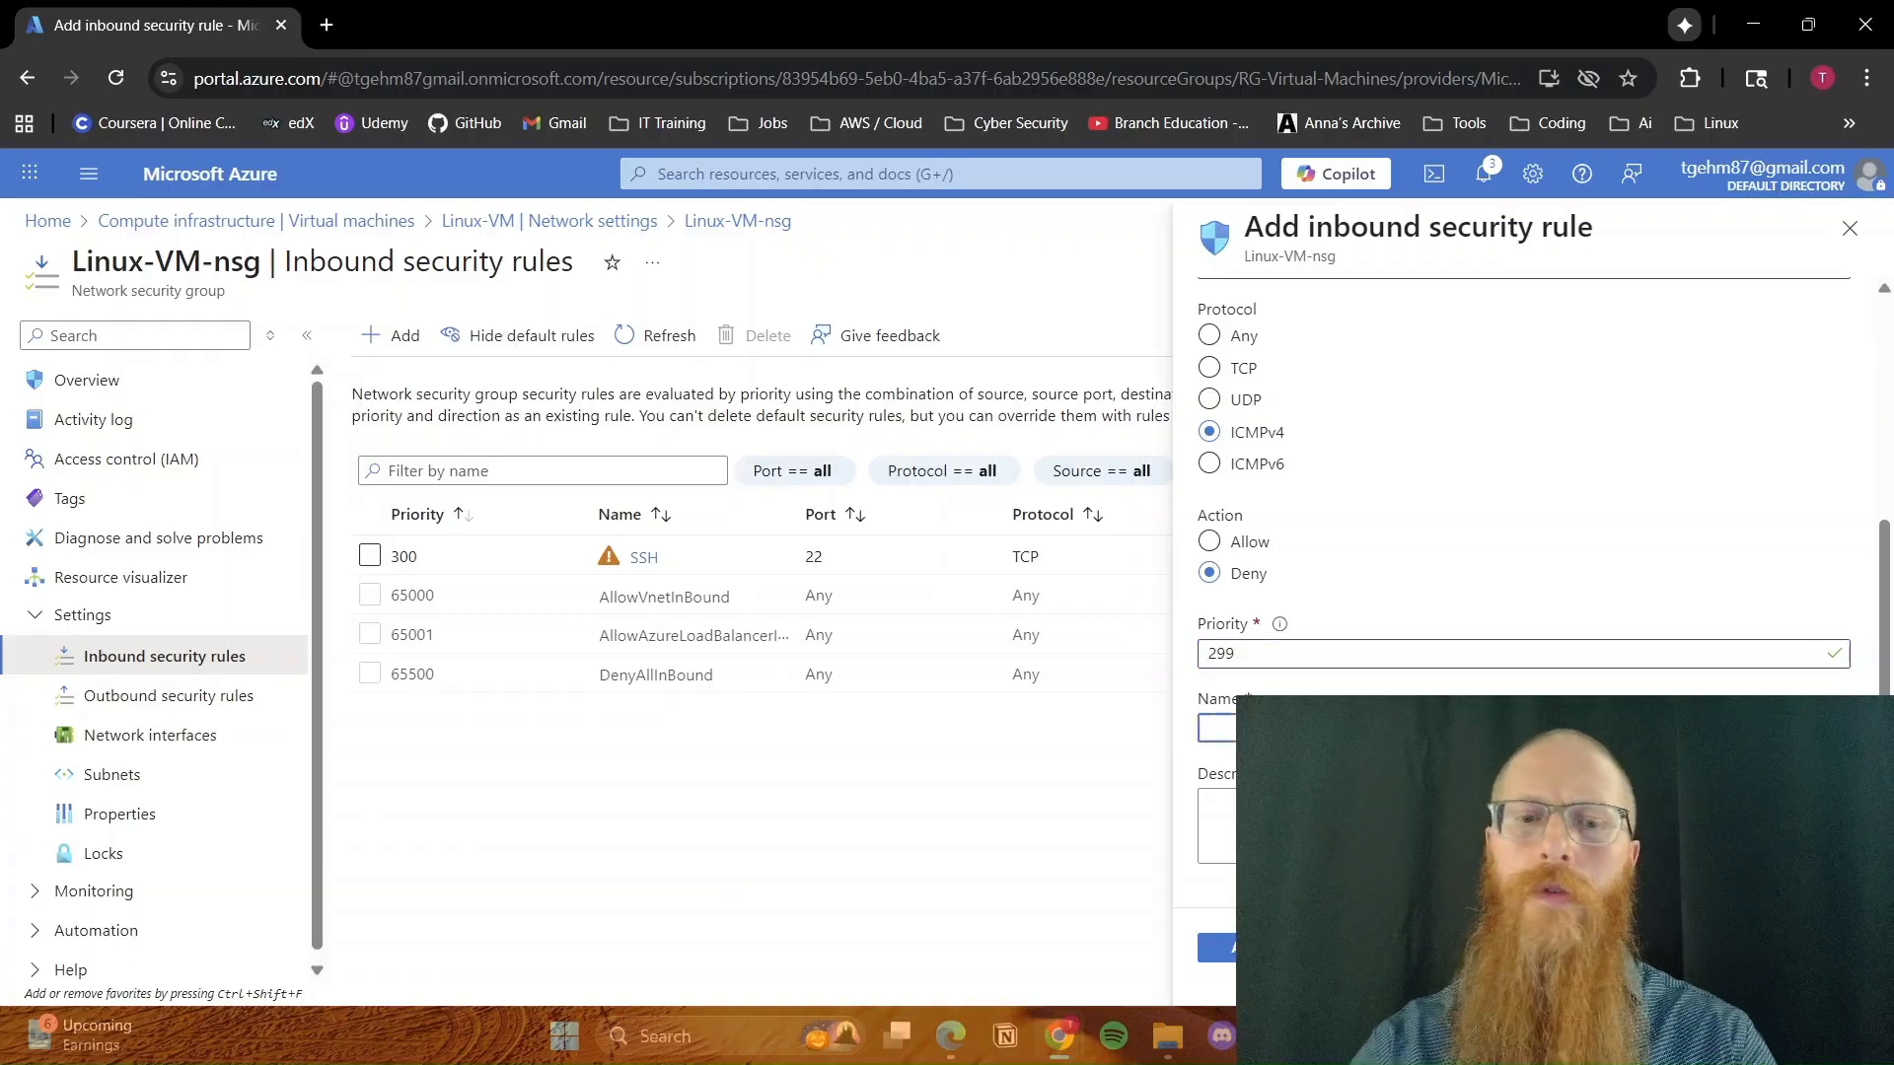
{"action": "type", "text": "Ping"}
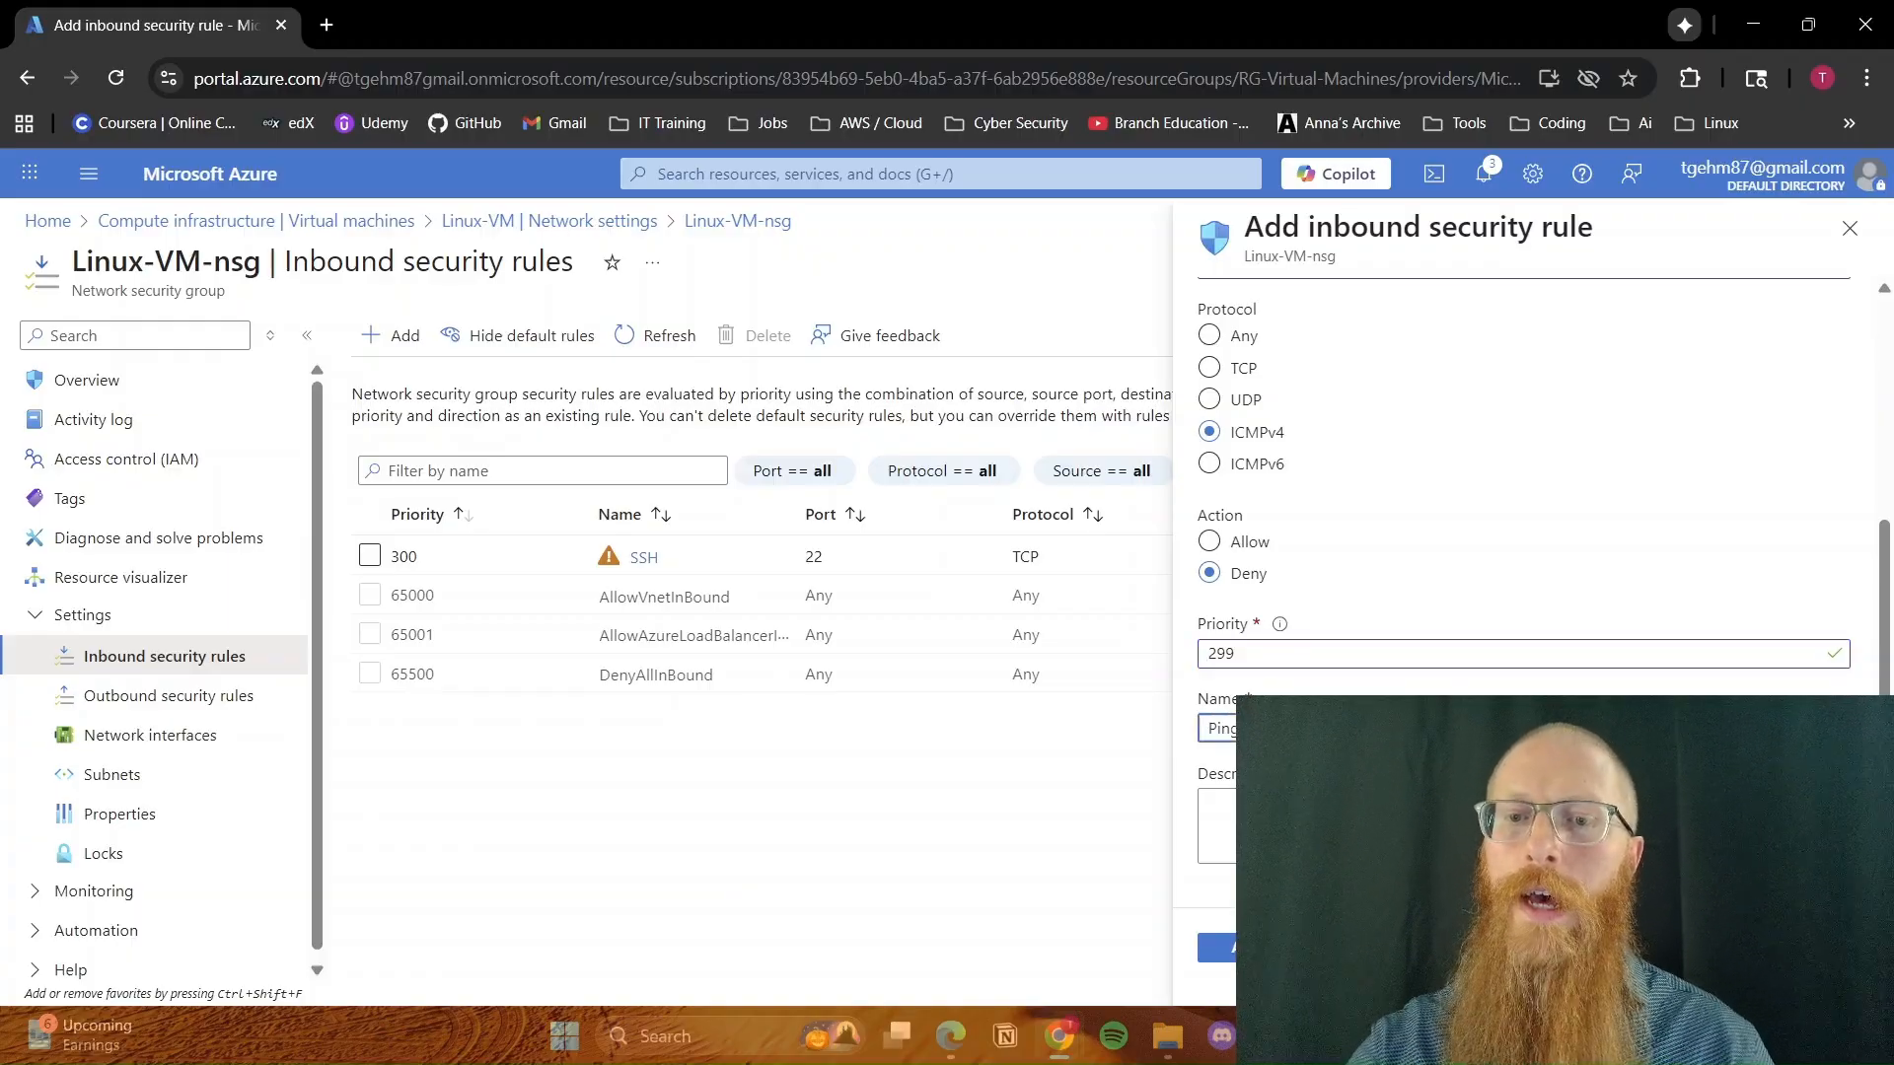
{"action": "left_click", "coordinate": [1222, 949]}
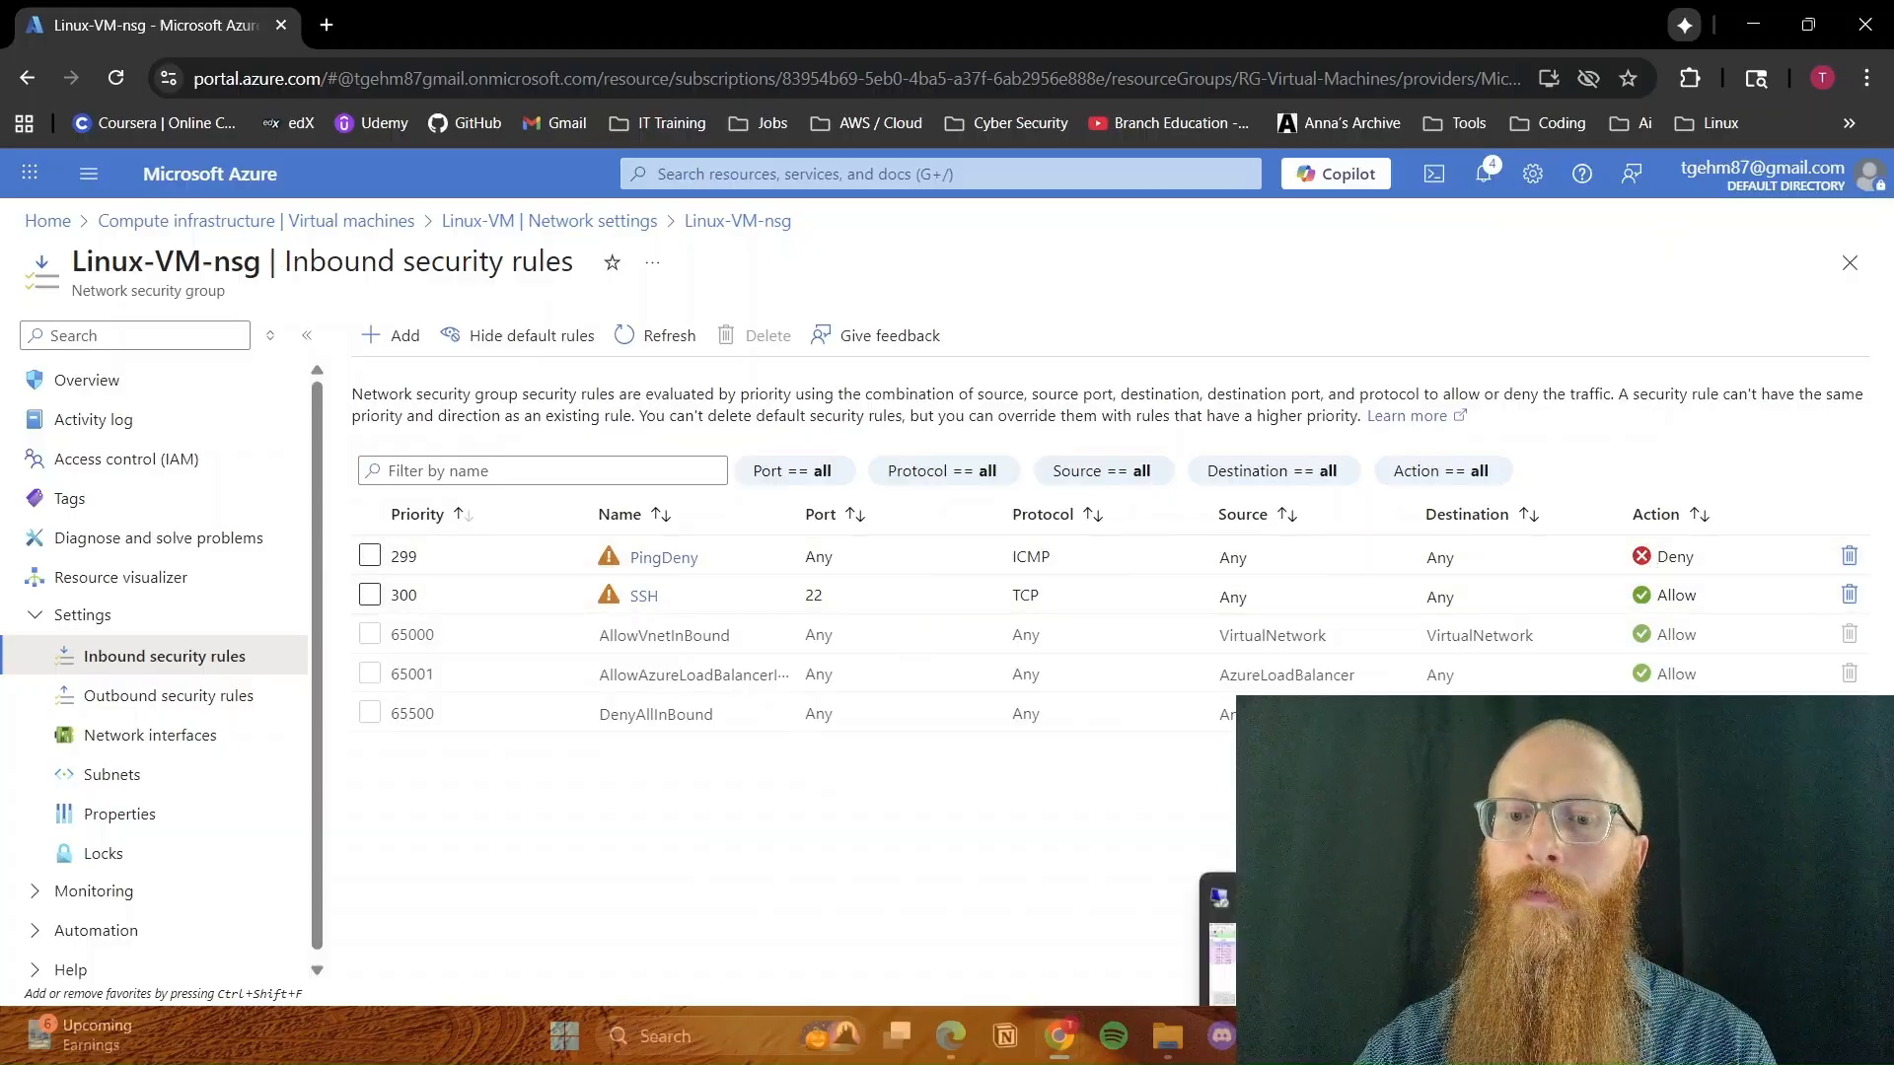
Switch back to the Windows VM's remote desktop session and restart the Wireshark capture without saving the captured packets
{"action": "left_click", "coordinate": [1331, 1036]}
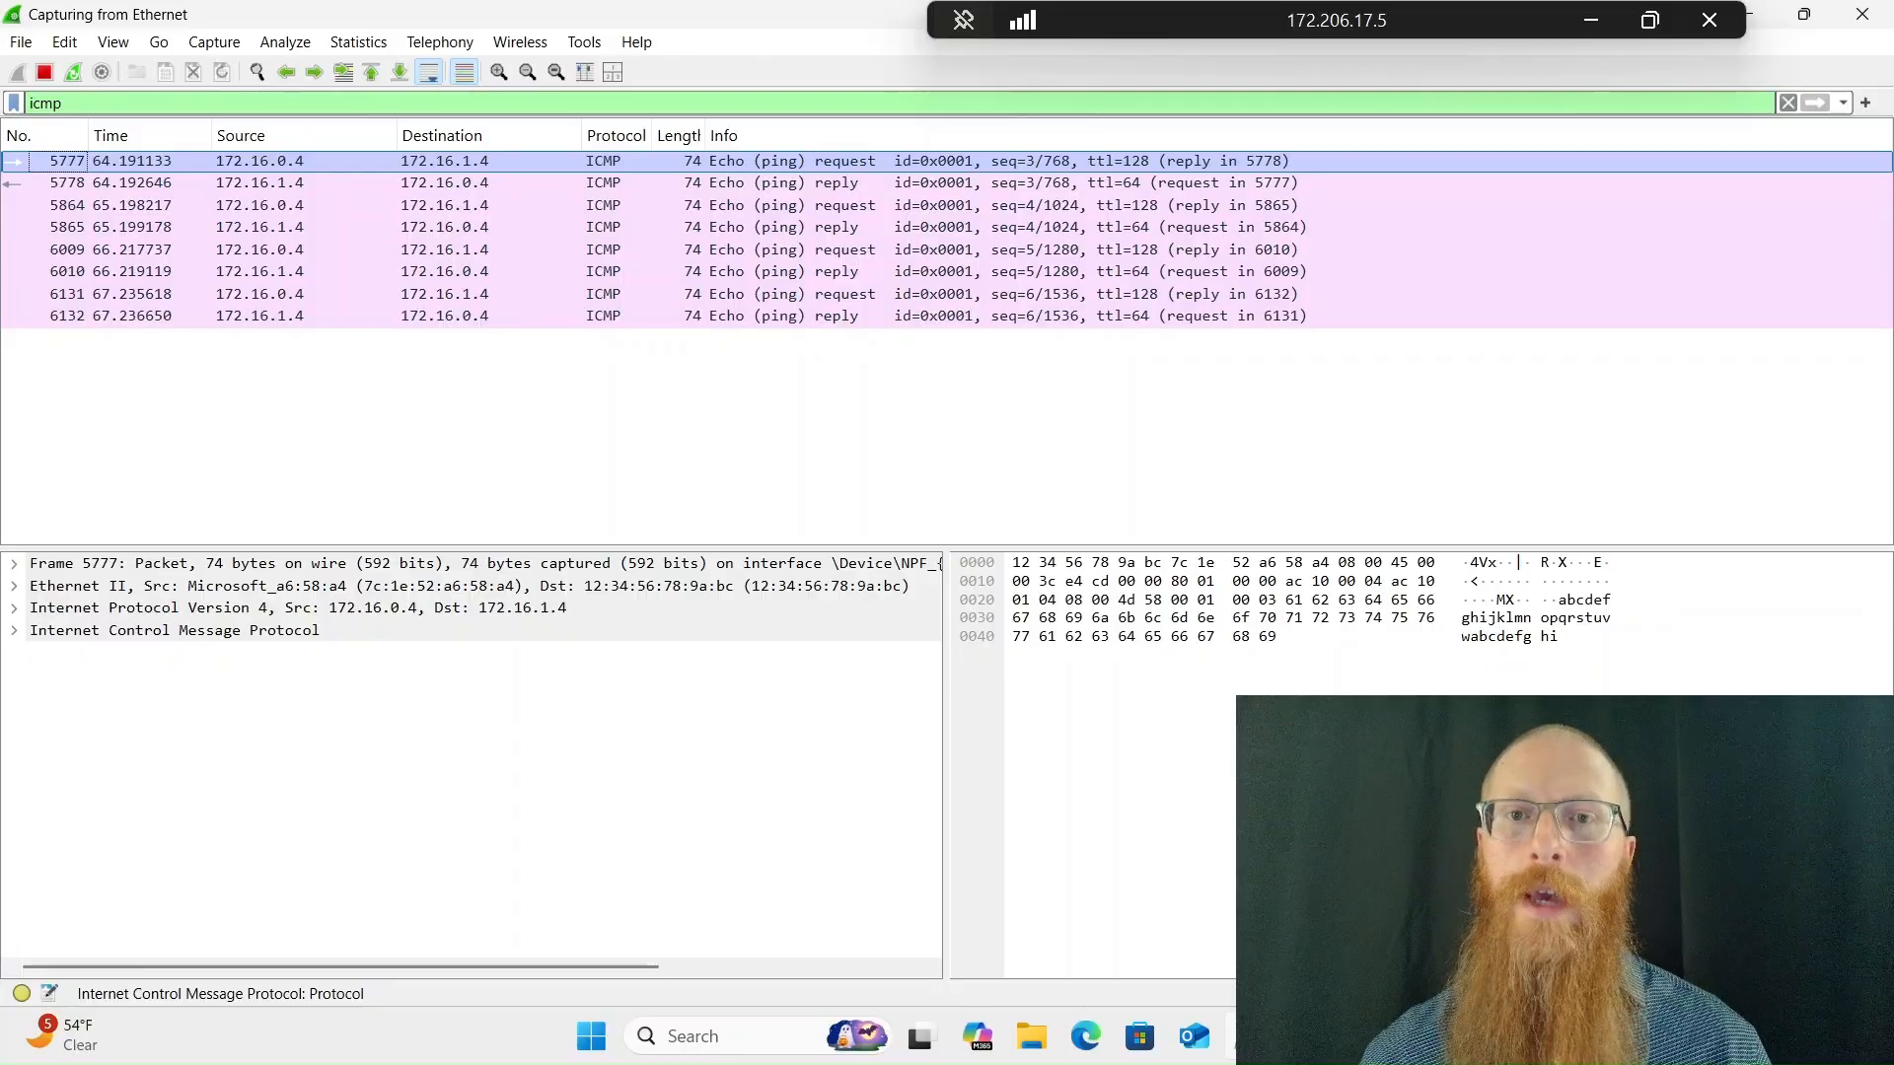
{"action": "left_click", "coordinate": [72, 73]}
{"action": "left_click", "coordinate": [950, 545]}
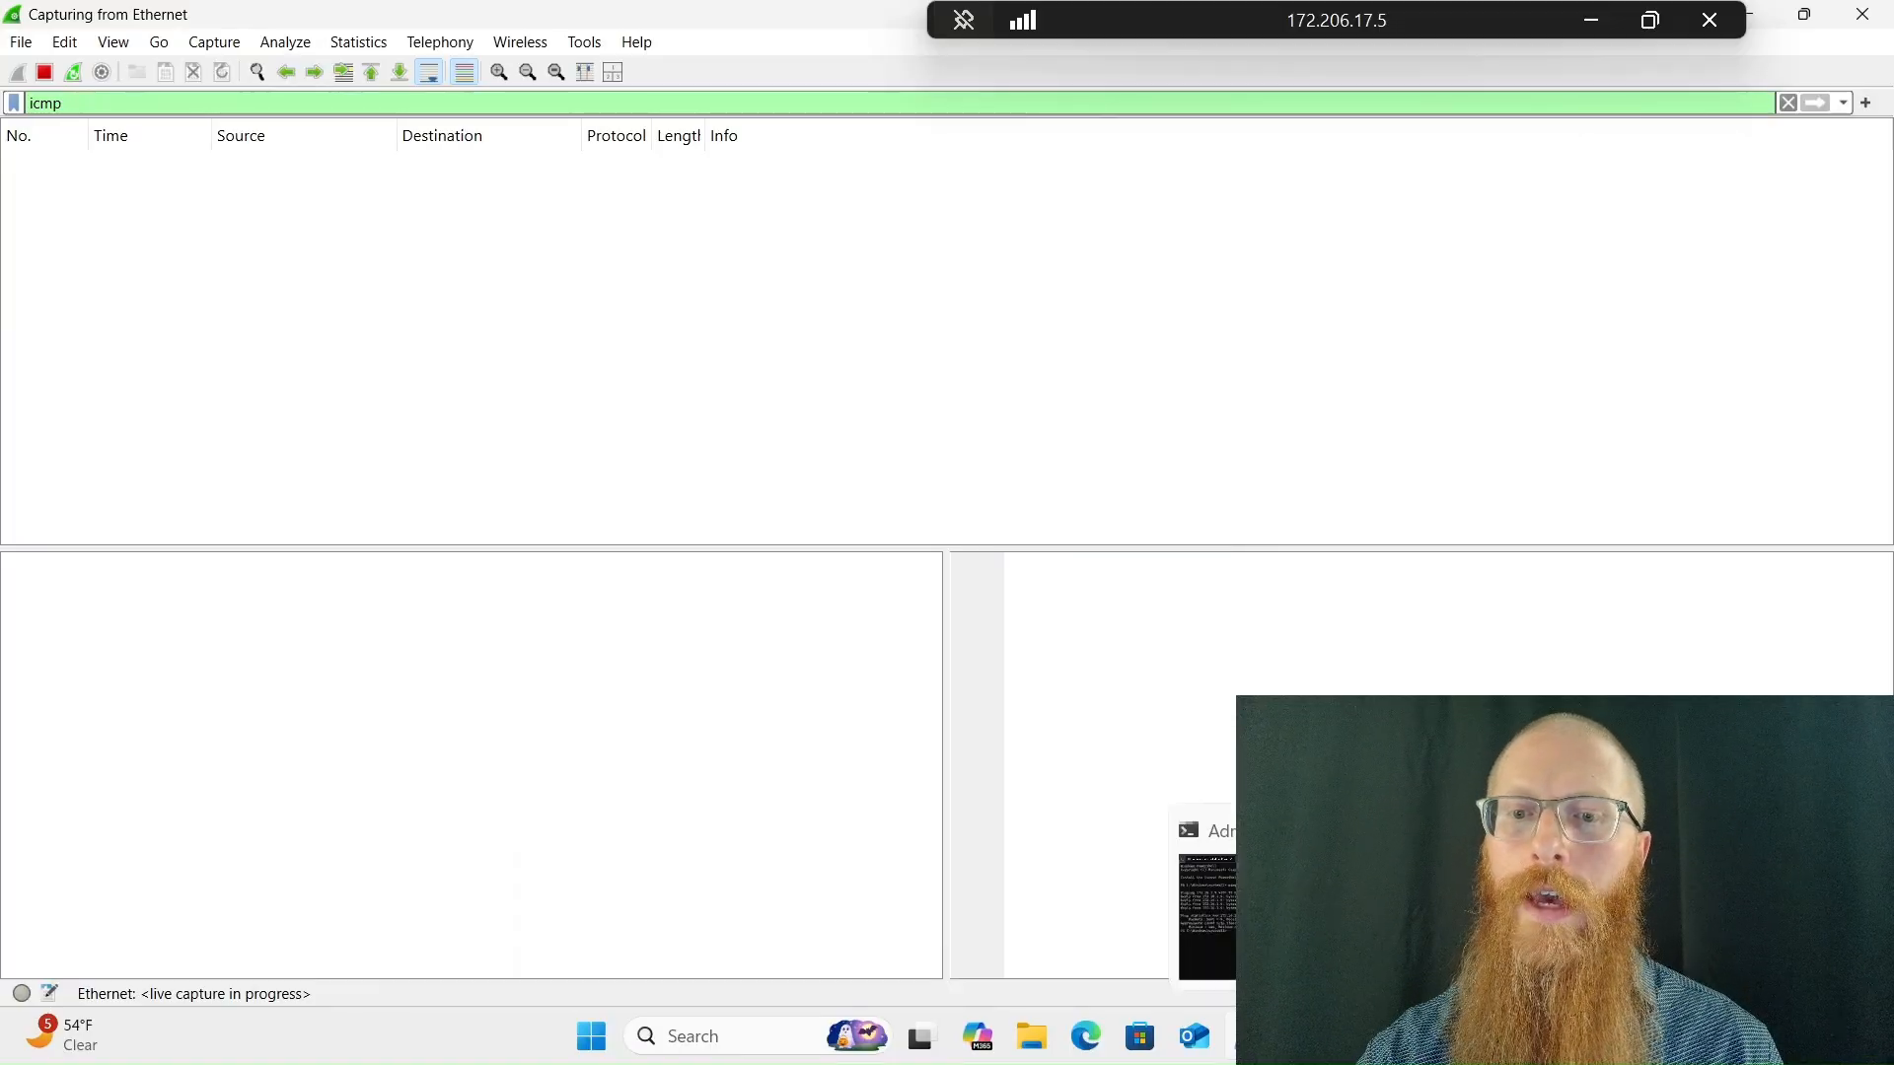
Ping 172.16.1.4 again from PowerShell and bring Wireshark forward to view the captured ICMP packets
{"action": "left_click", "coordinate": [1302, 1037]}
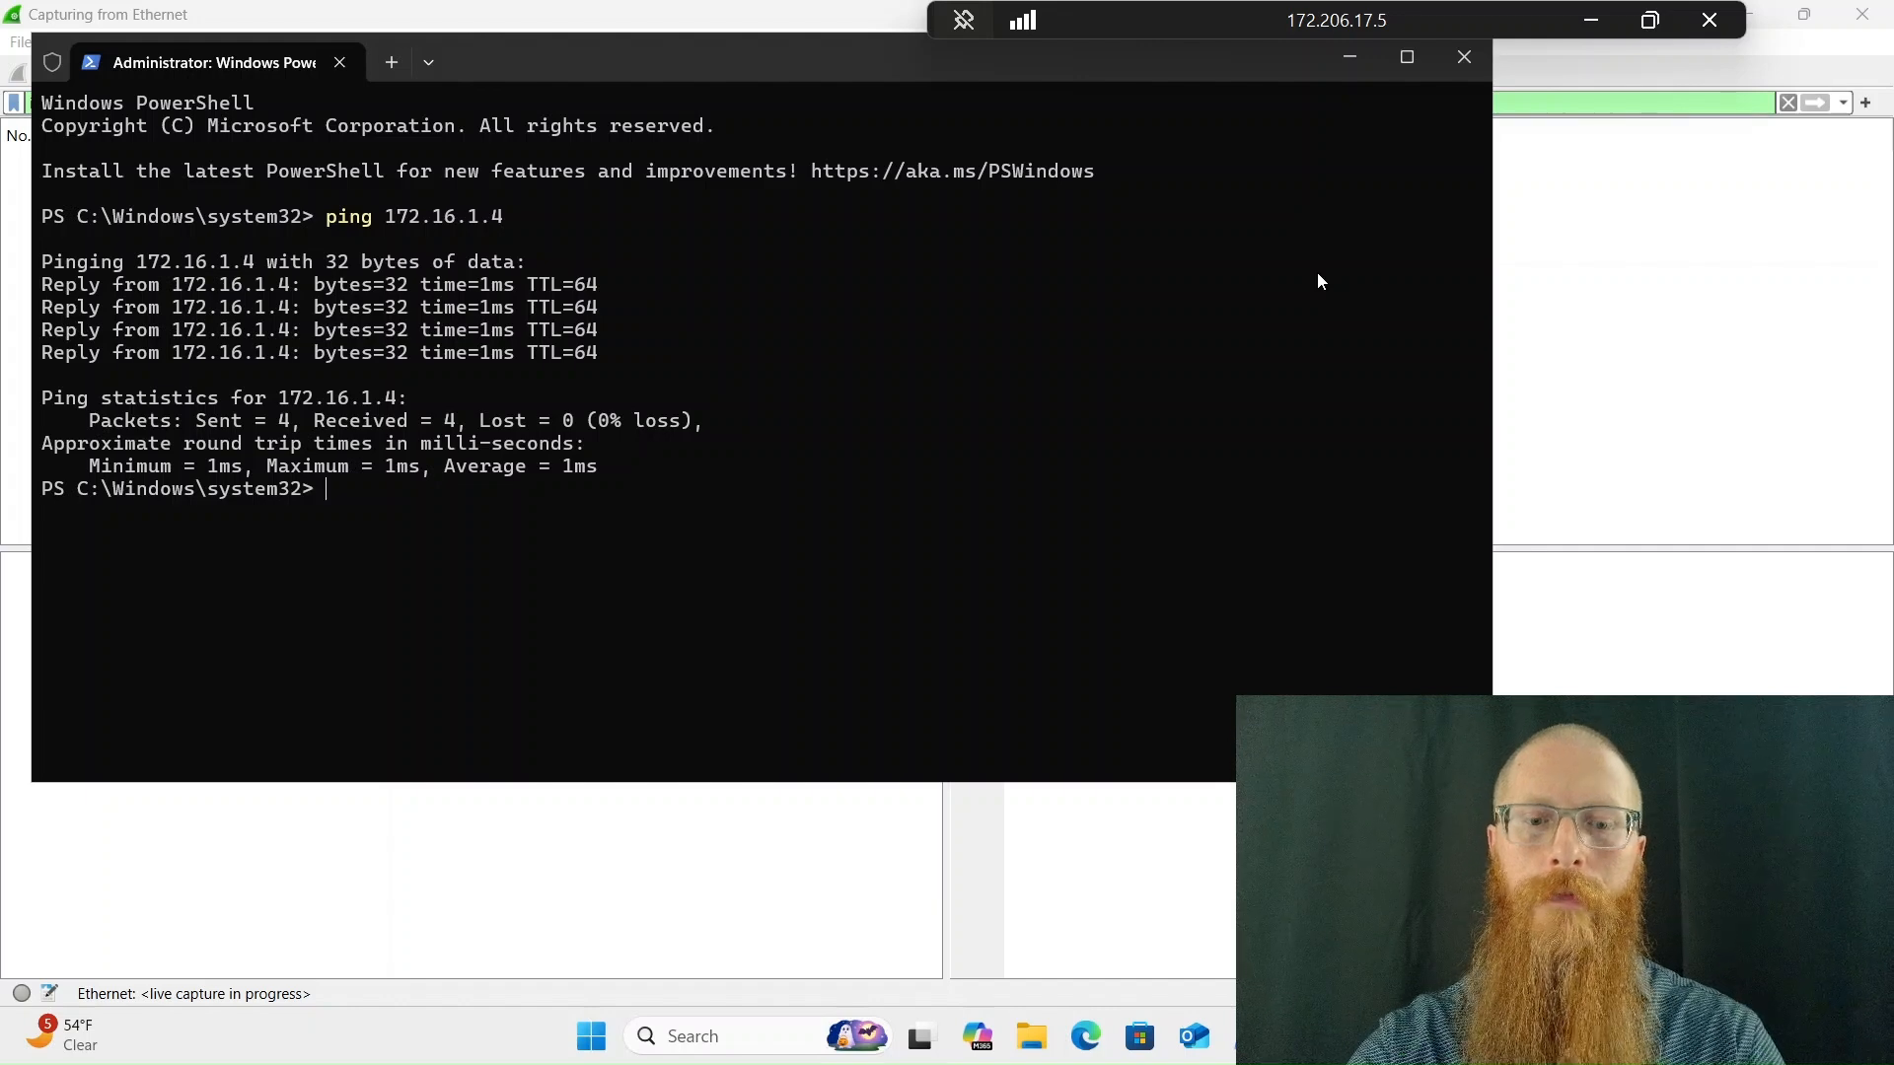
{"action": "type", "text": "ping 172.16.1.4"}
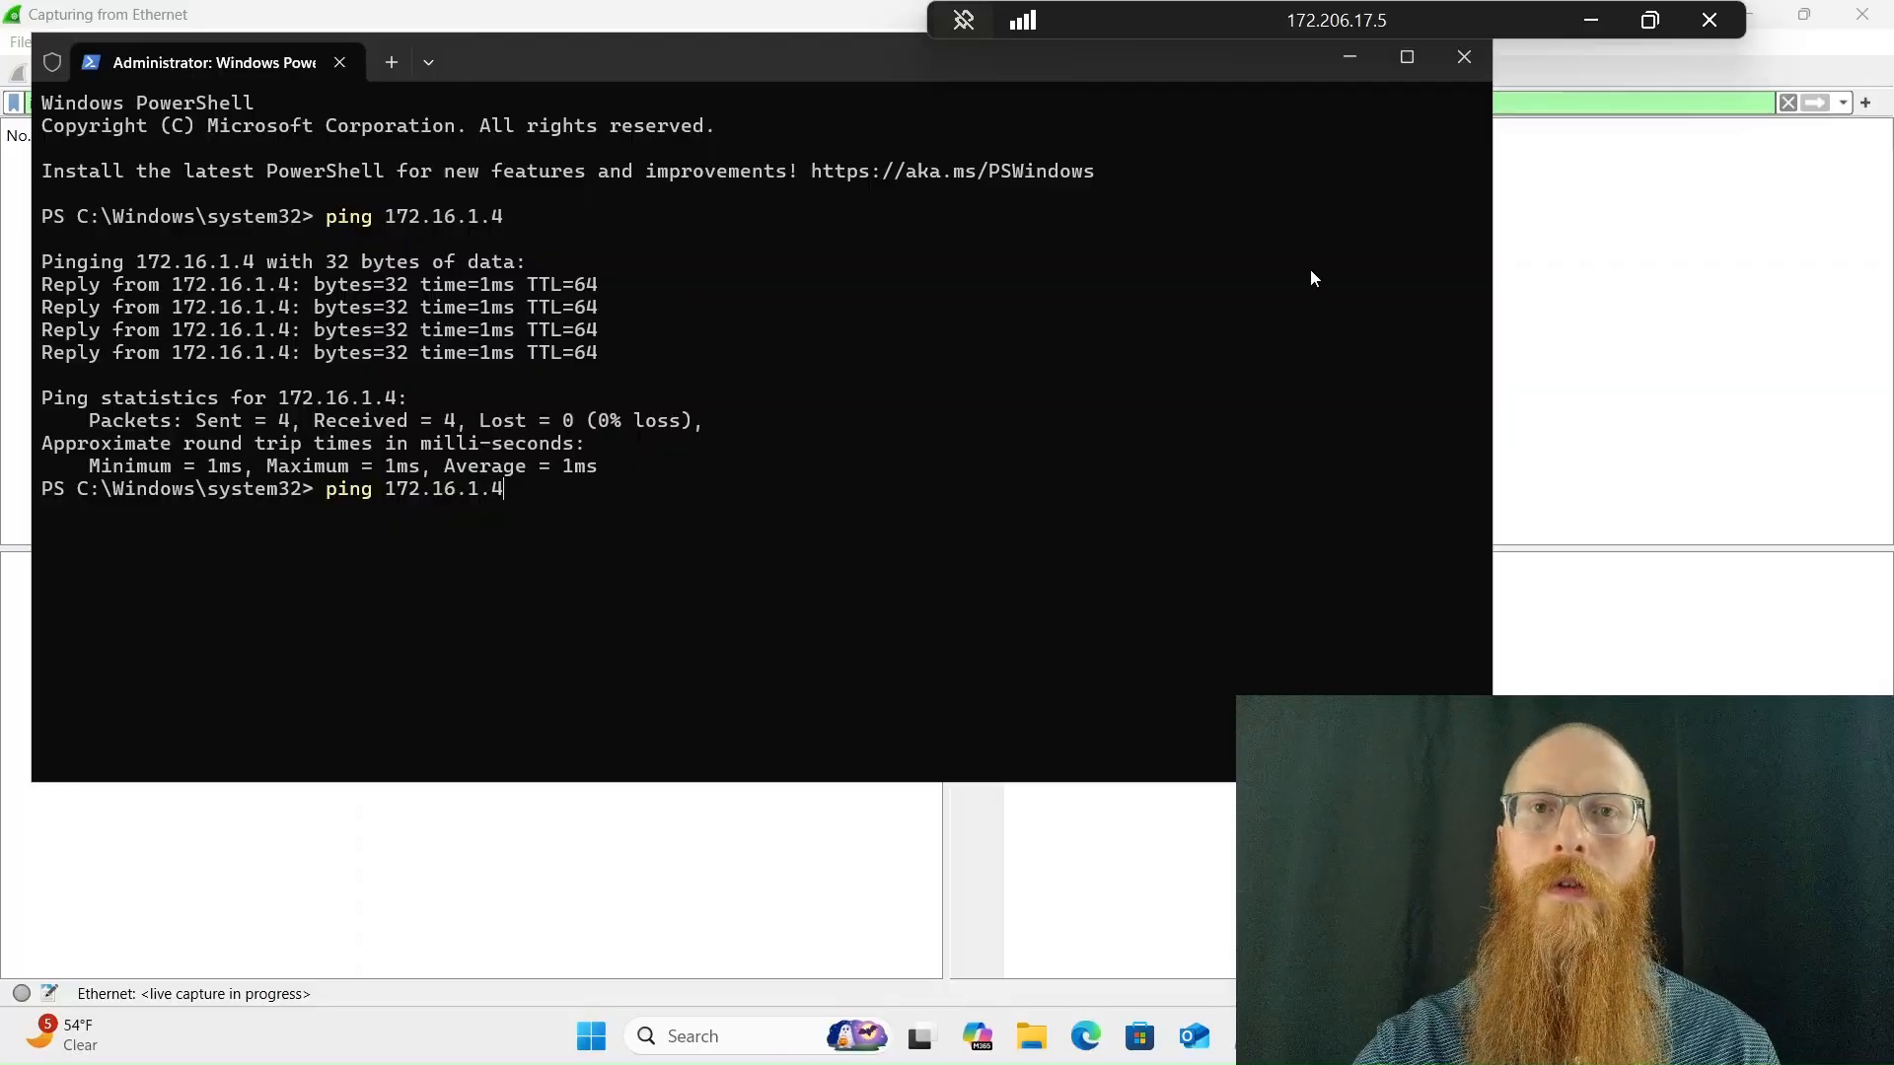
{"action": "key", "text": "Return"}
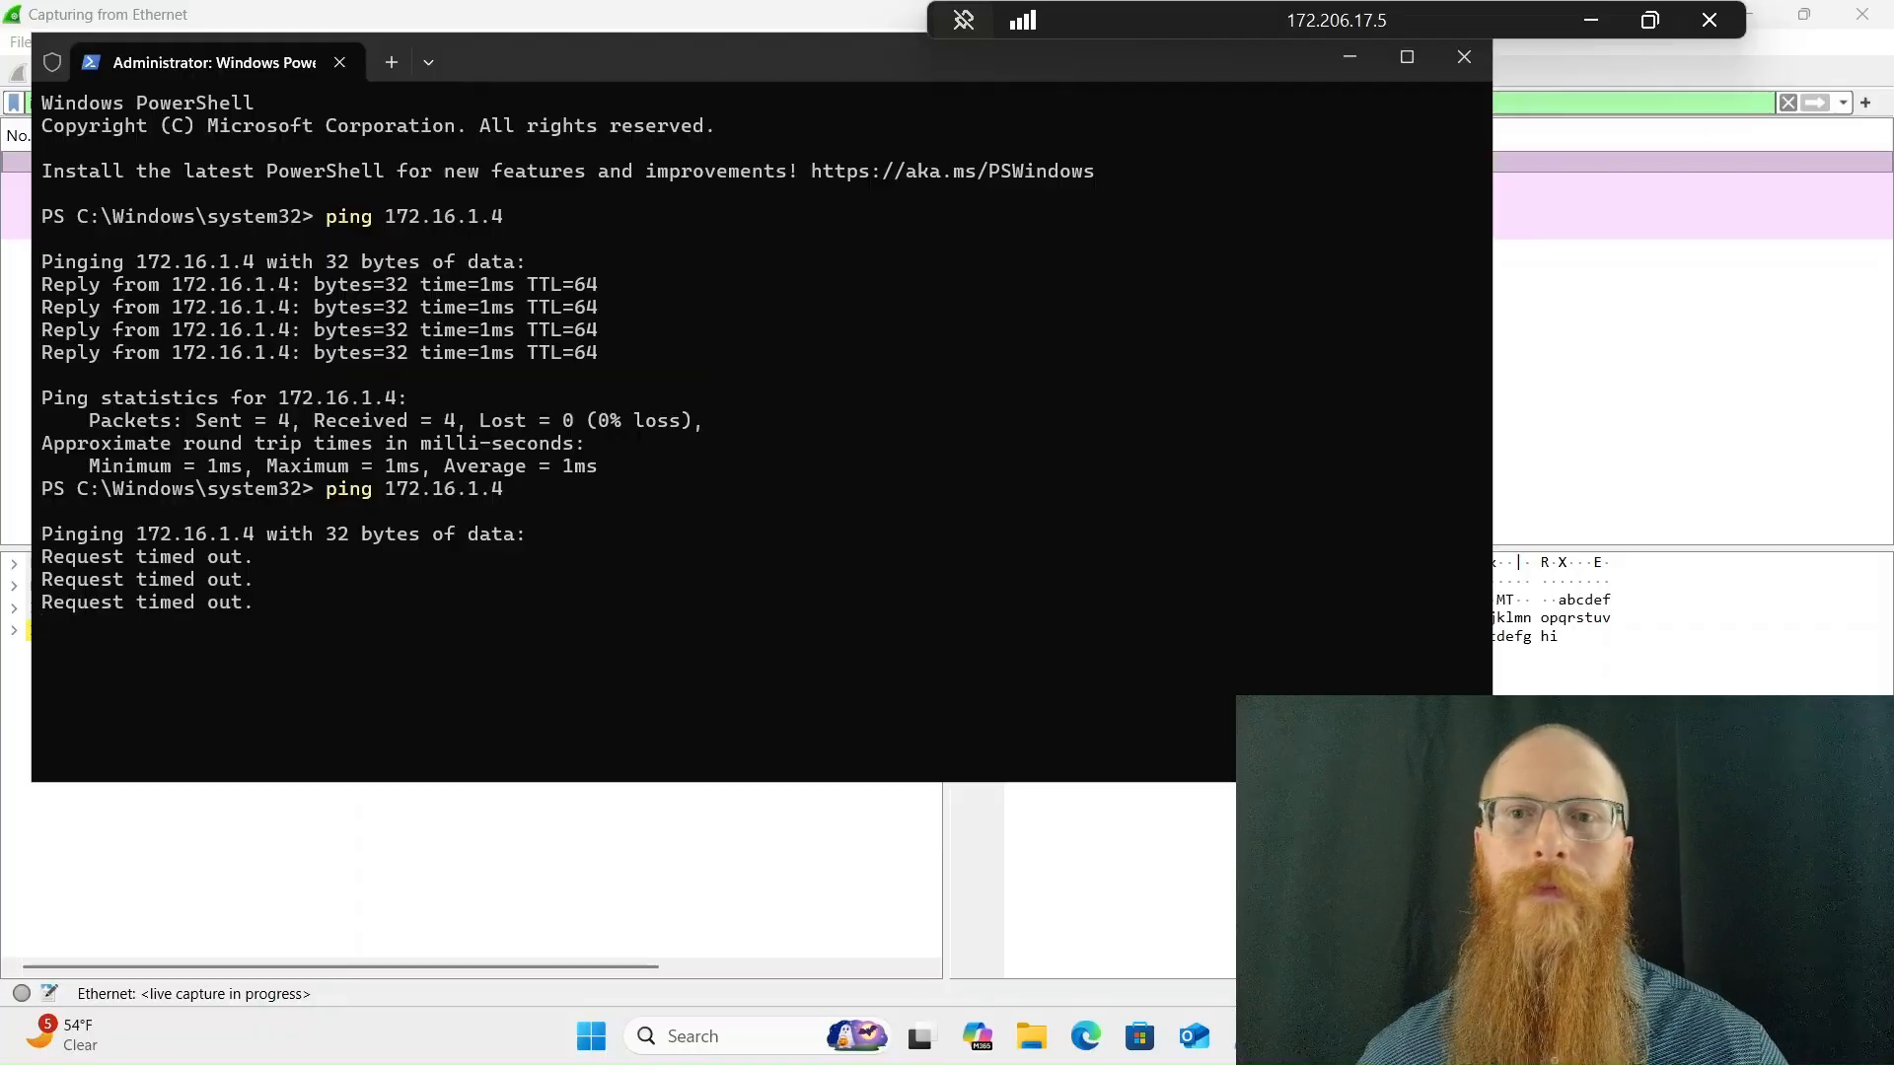
{"action": "left_click", "coordinate": [1677, 228]}
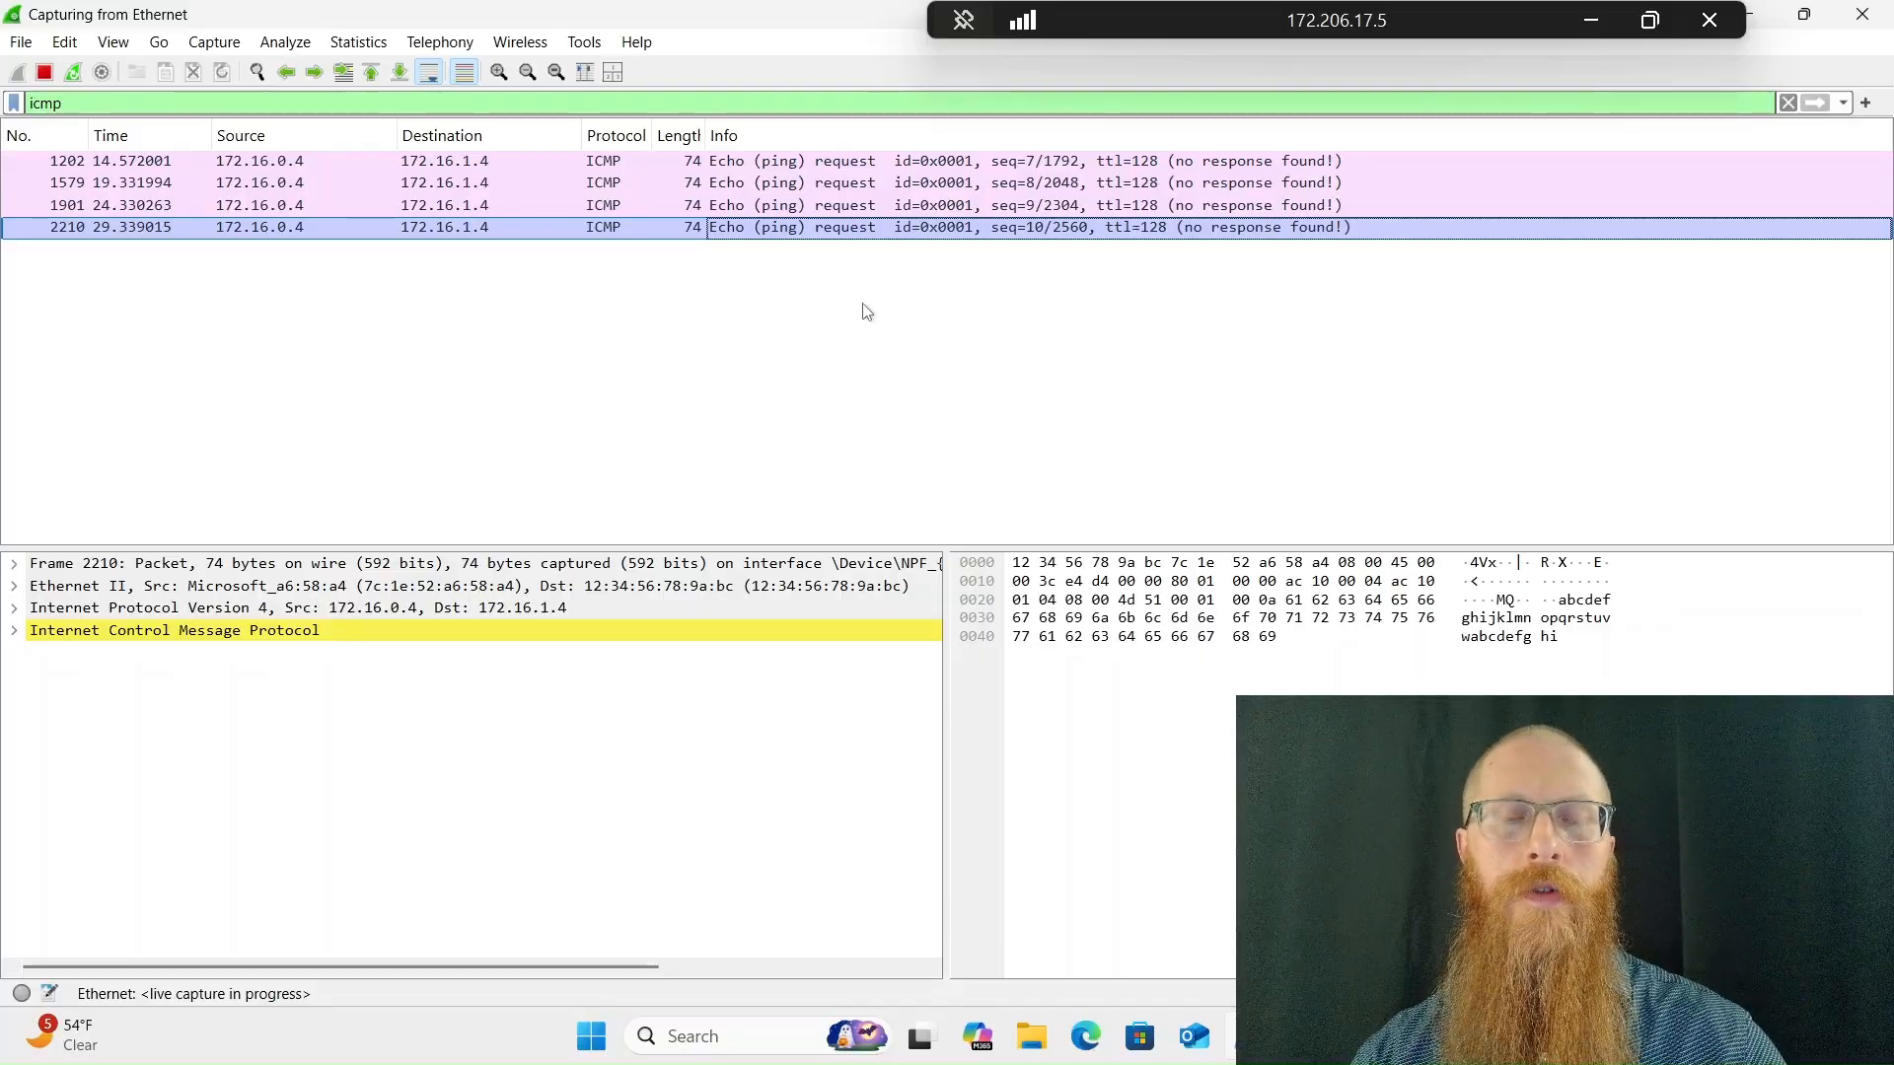
Close the PowerShell window and return to Wireshark's display filter
{"action": "key", "text": "alt+Tab"}
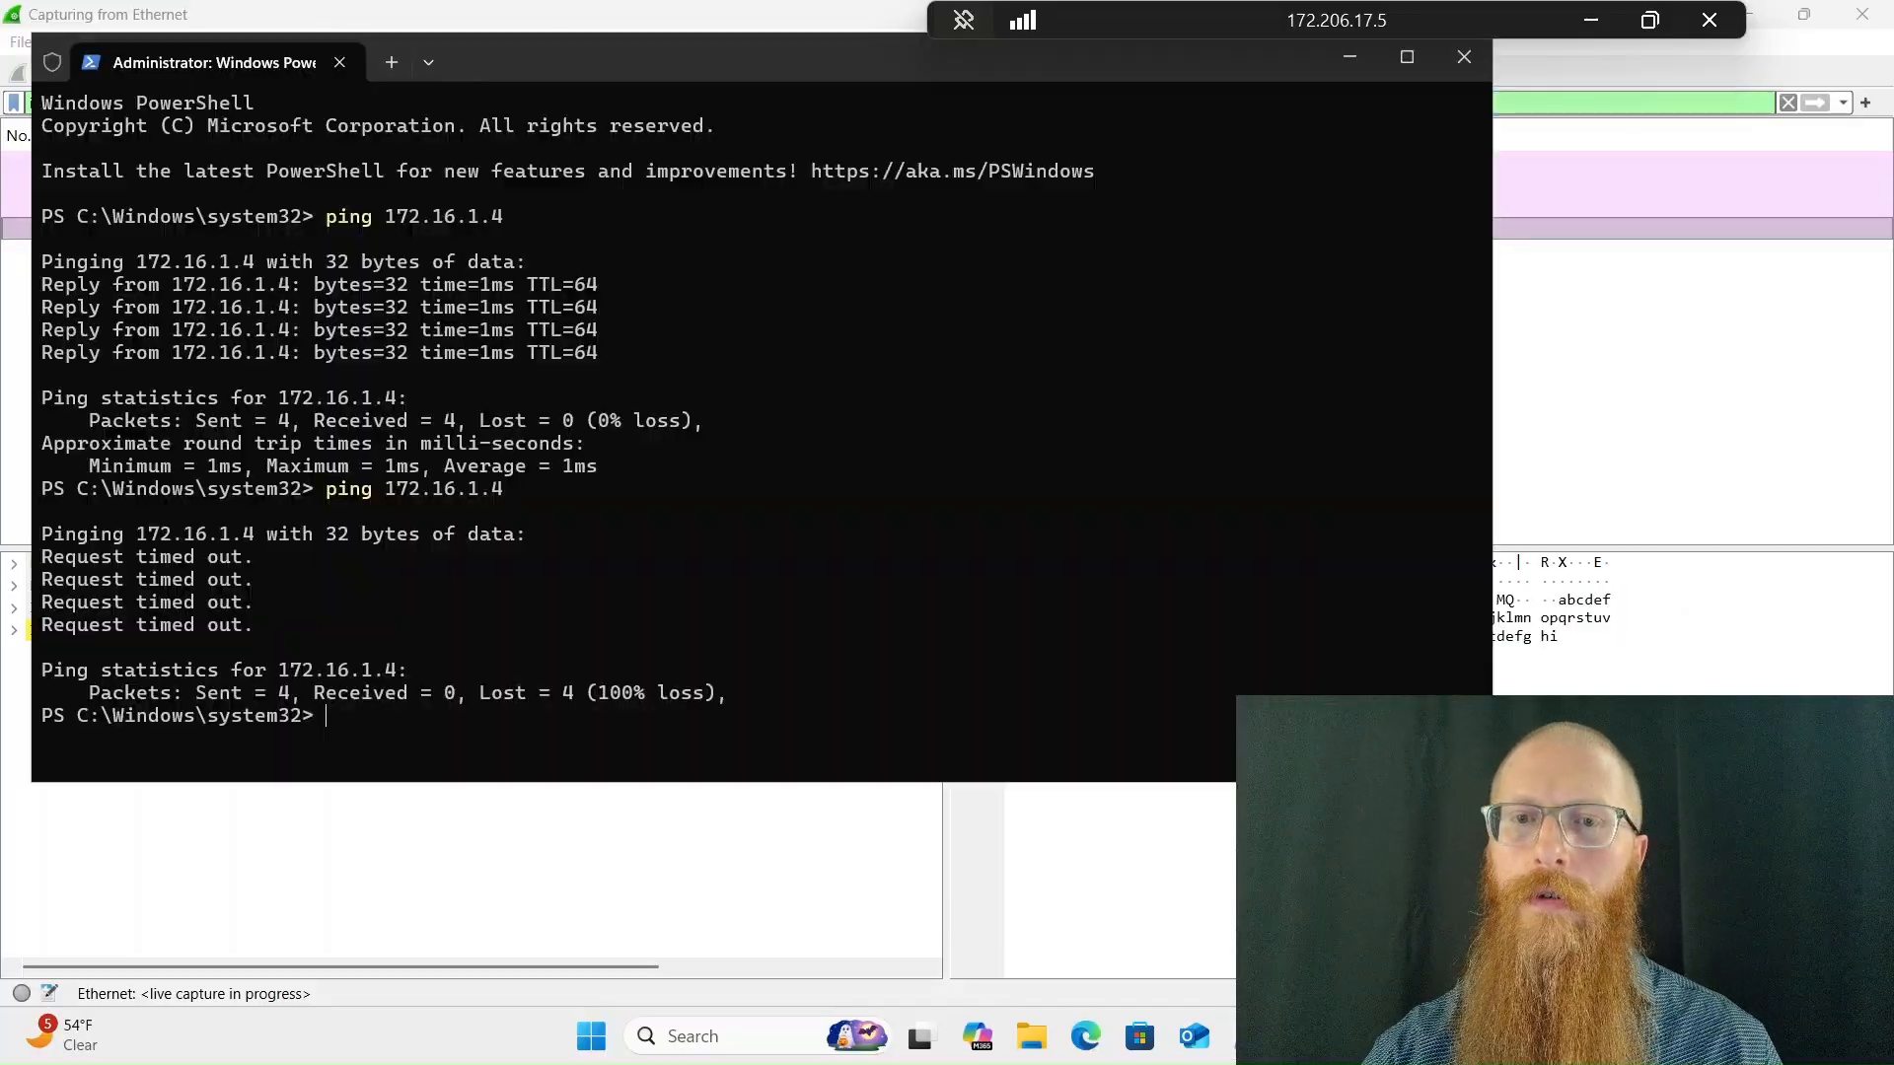
{"action": "left_click", "coordinate": [1441, 74]}
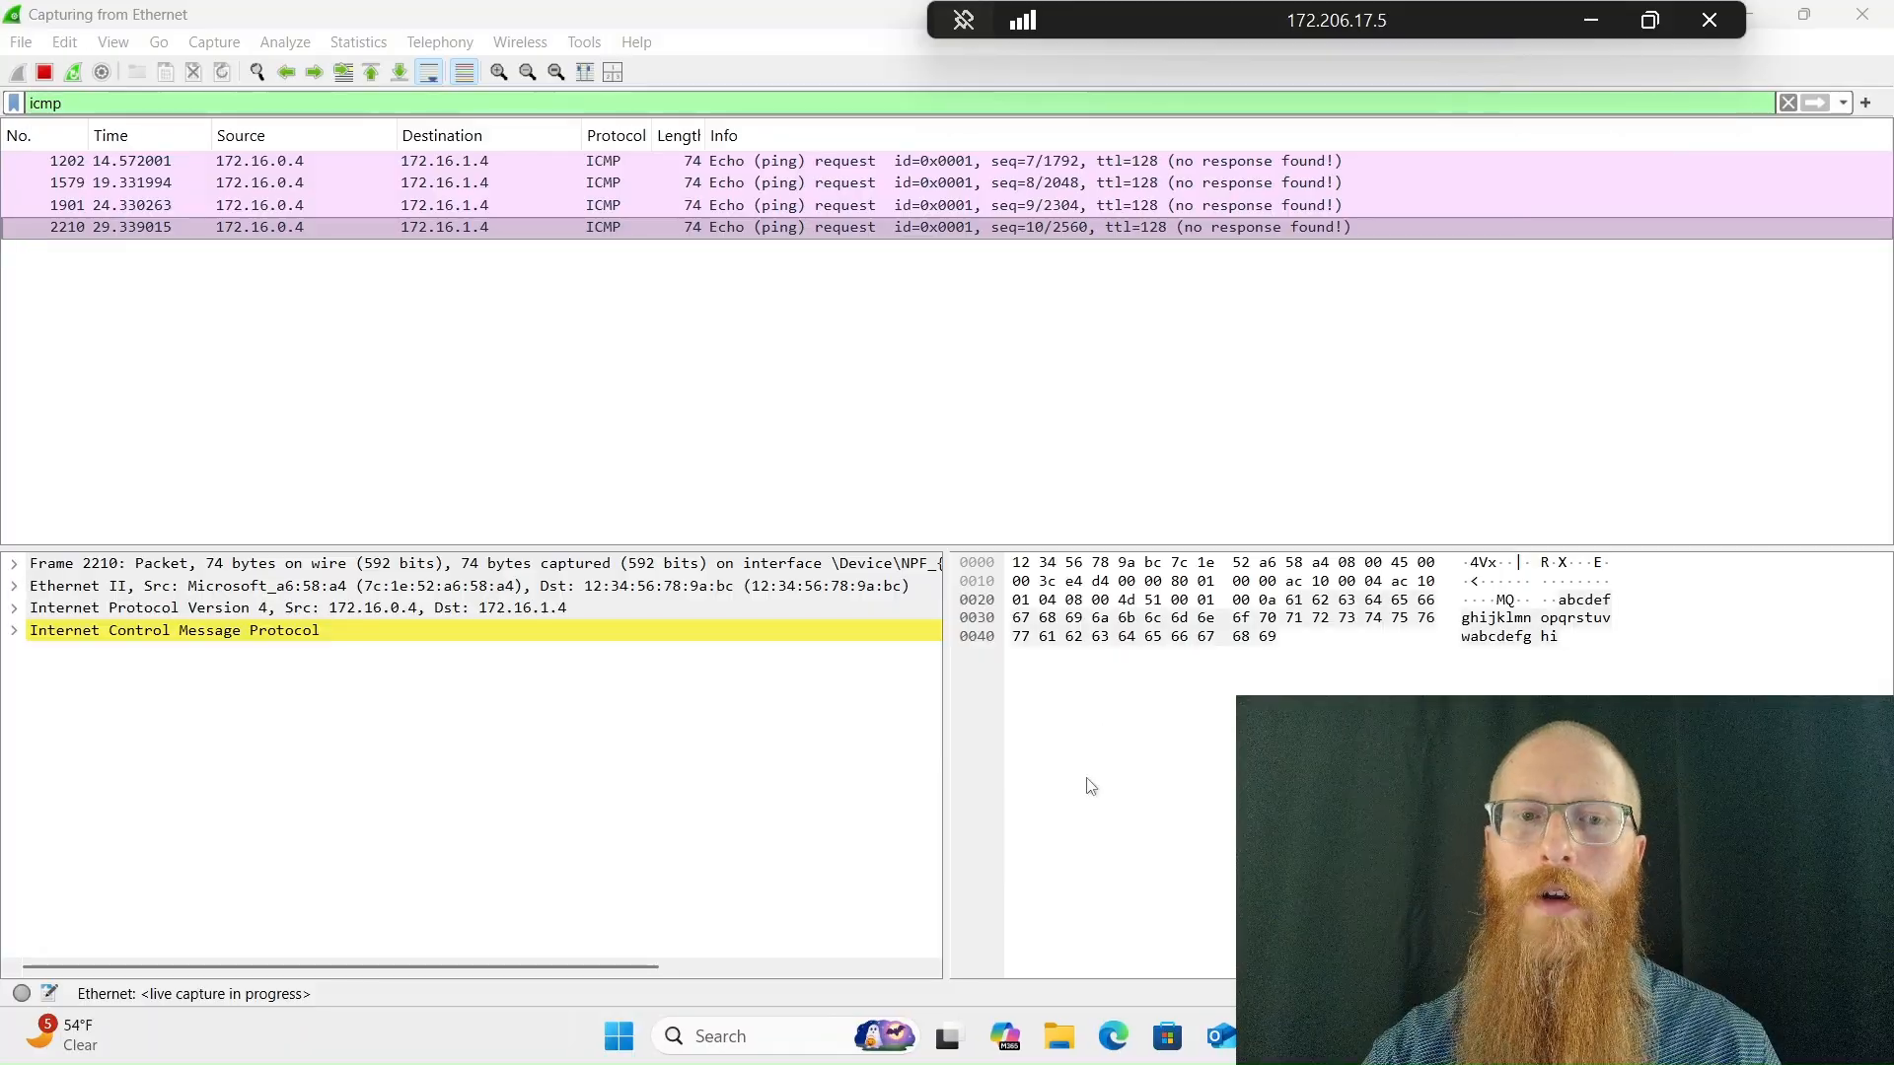
{"action": "left_click", "coordinate": [294, 117]}
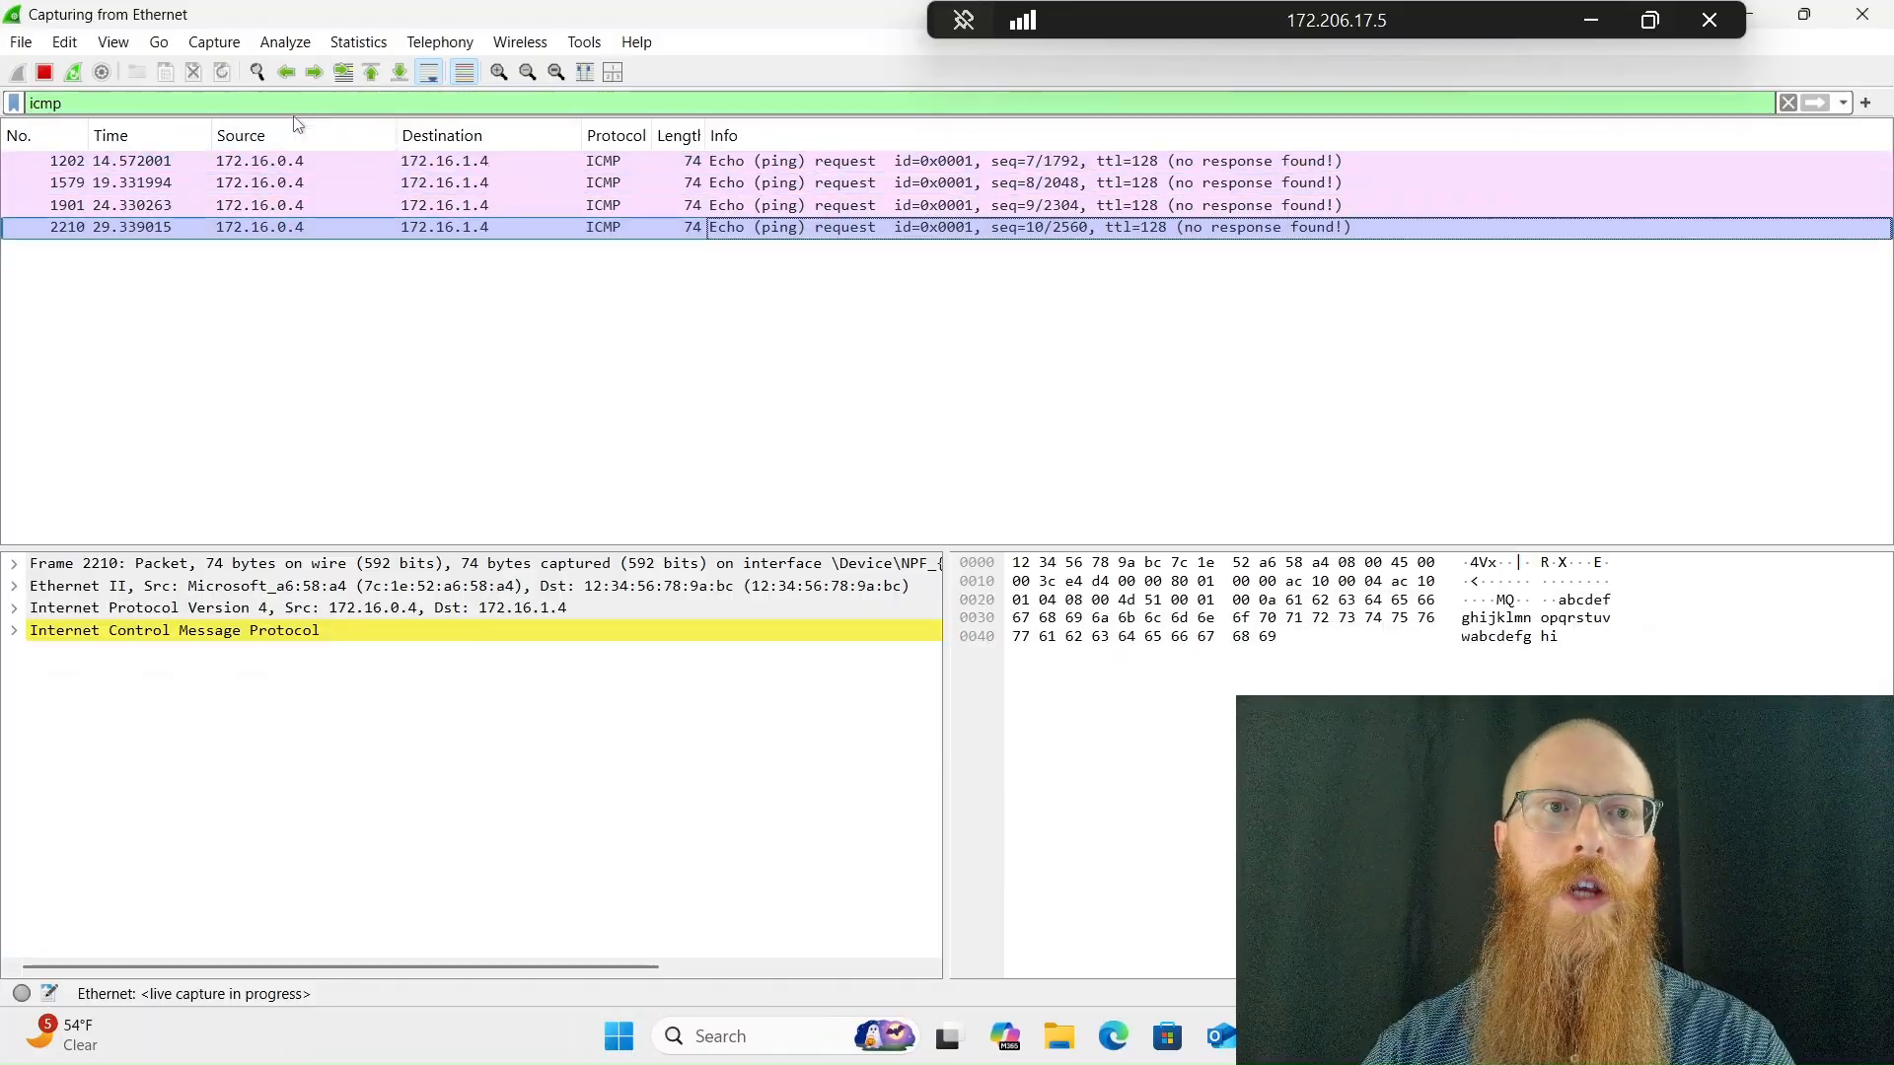
Replace the icmp display filter with ssh and apply it to the live capture
{"action": "double_click", "coordinate": [294, 105]}
{"action": "type", "text": "ssh"}
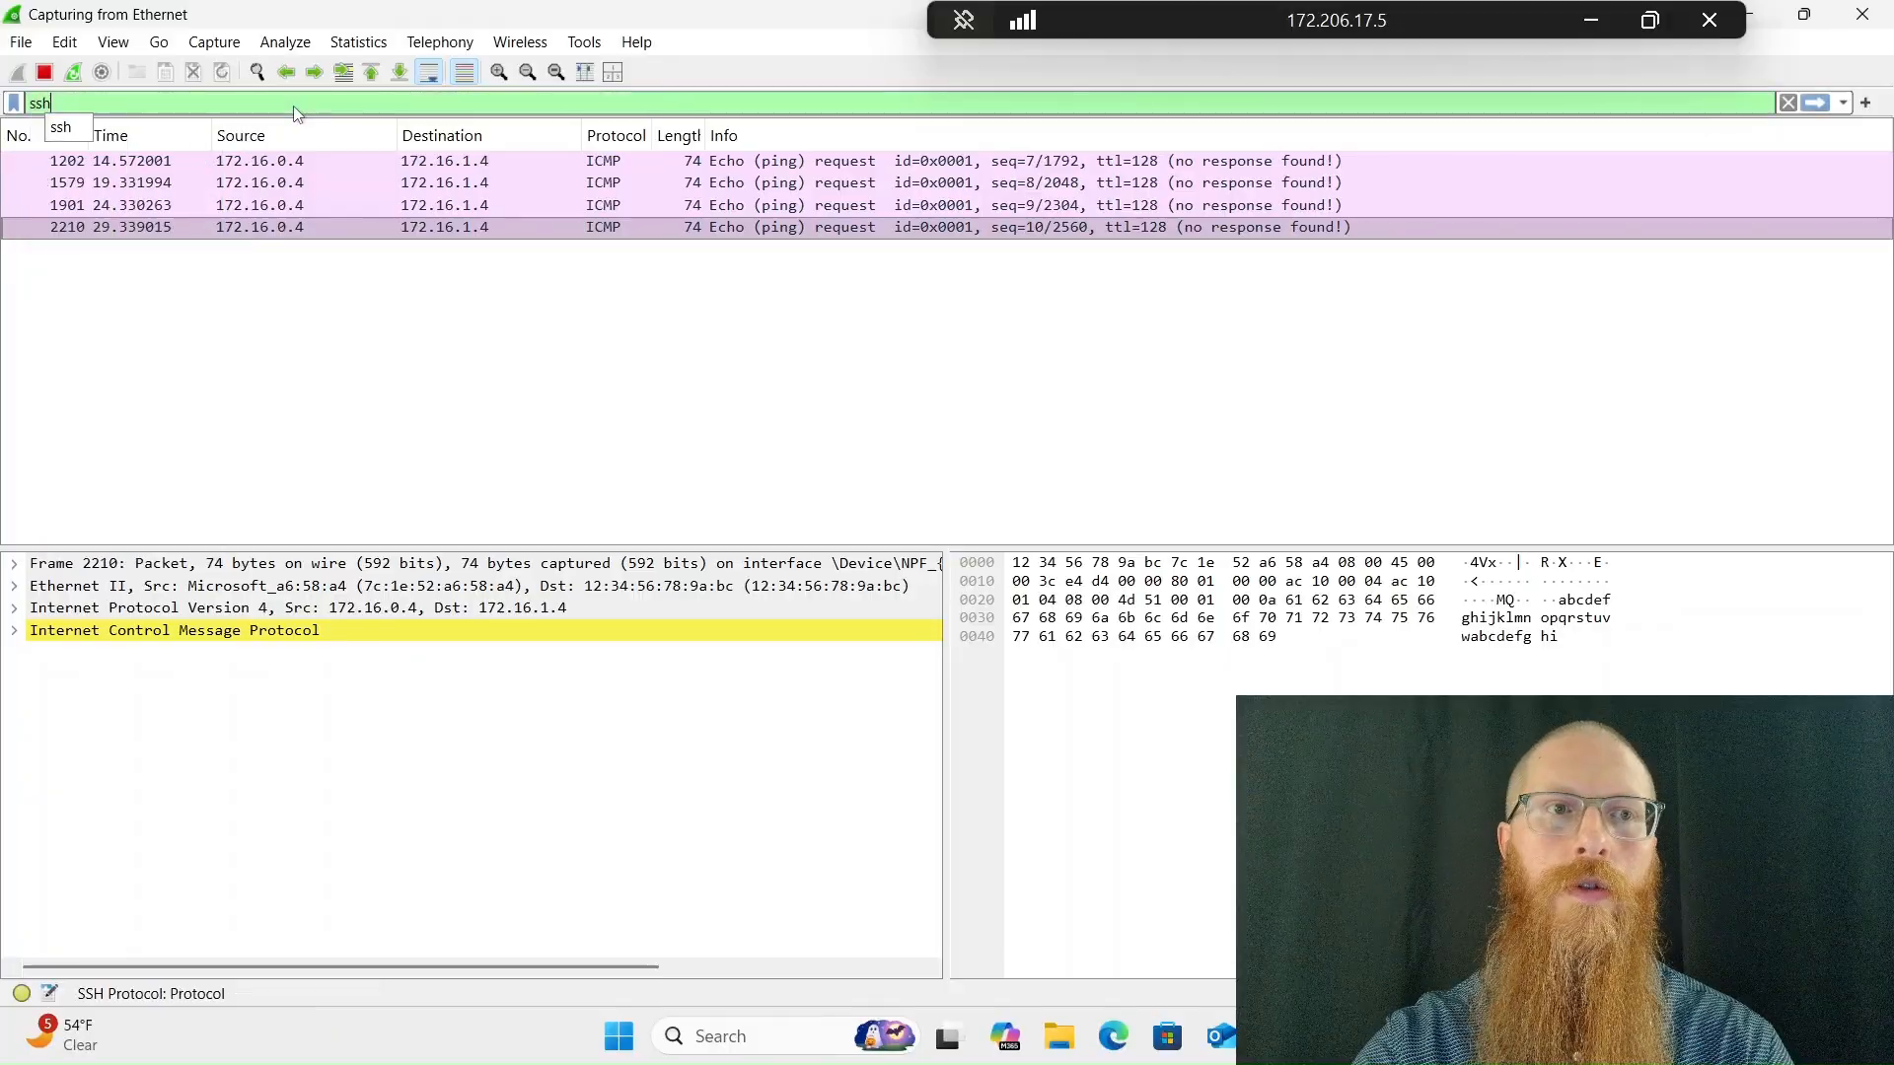
{"action": "key", "text": "Return"}
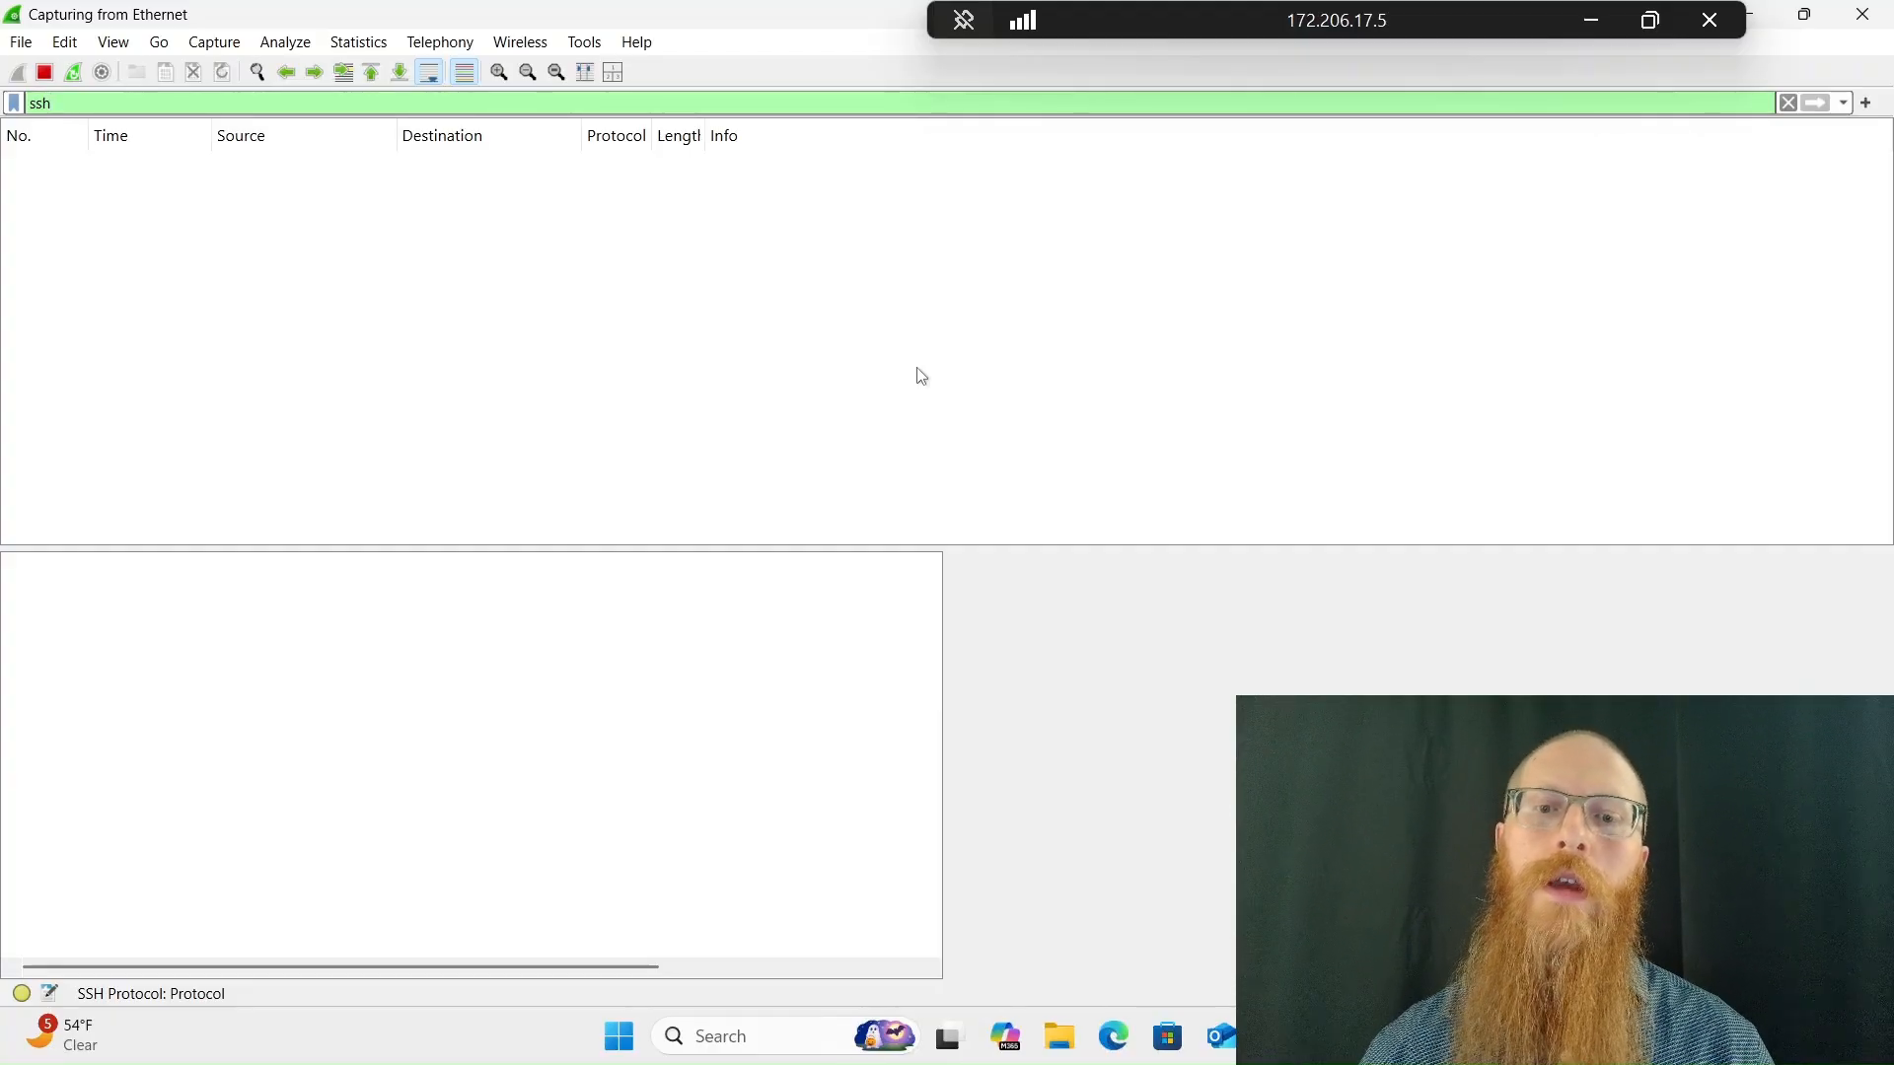
{"action": "key", "text": "super"}
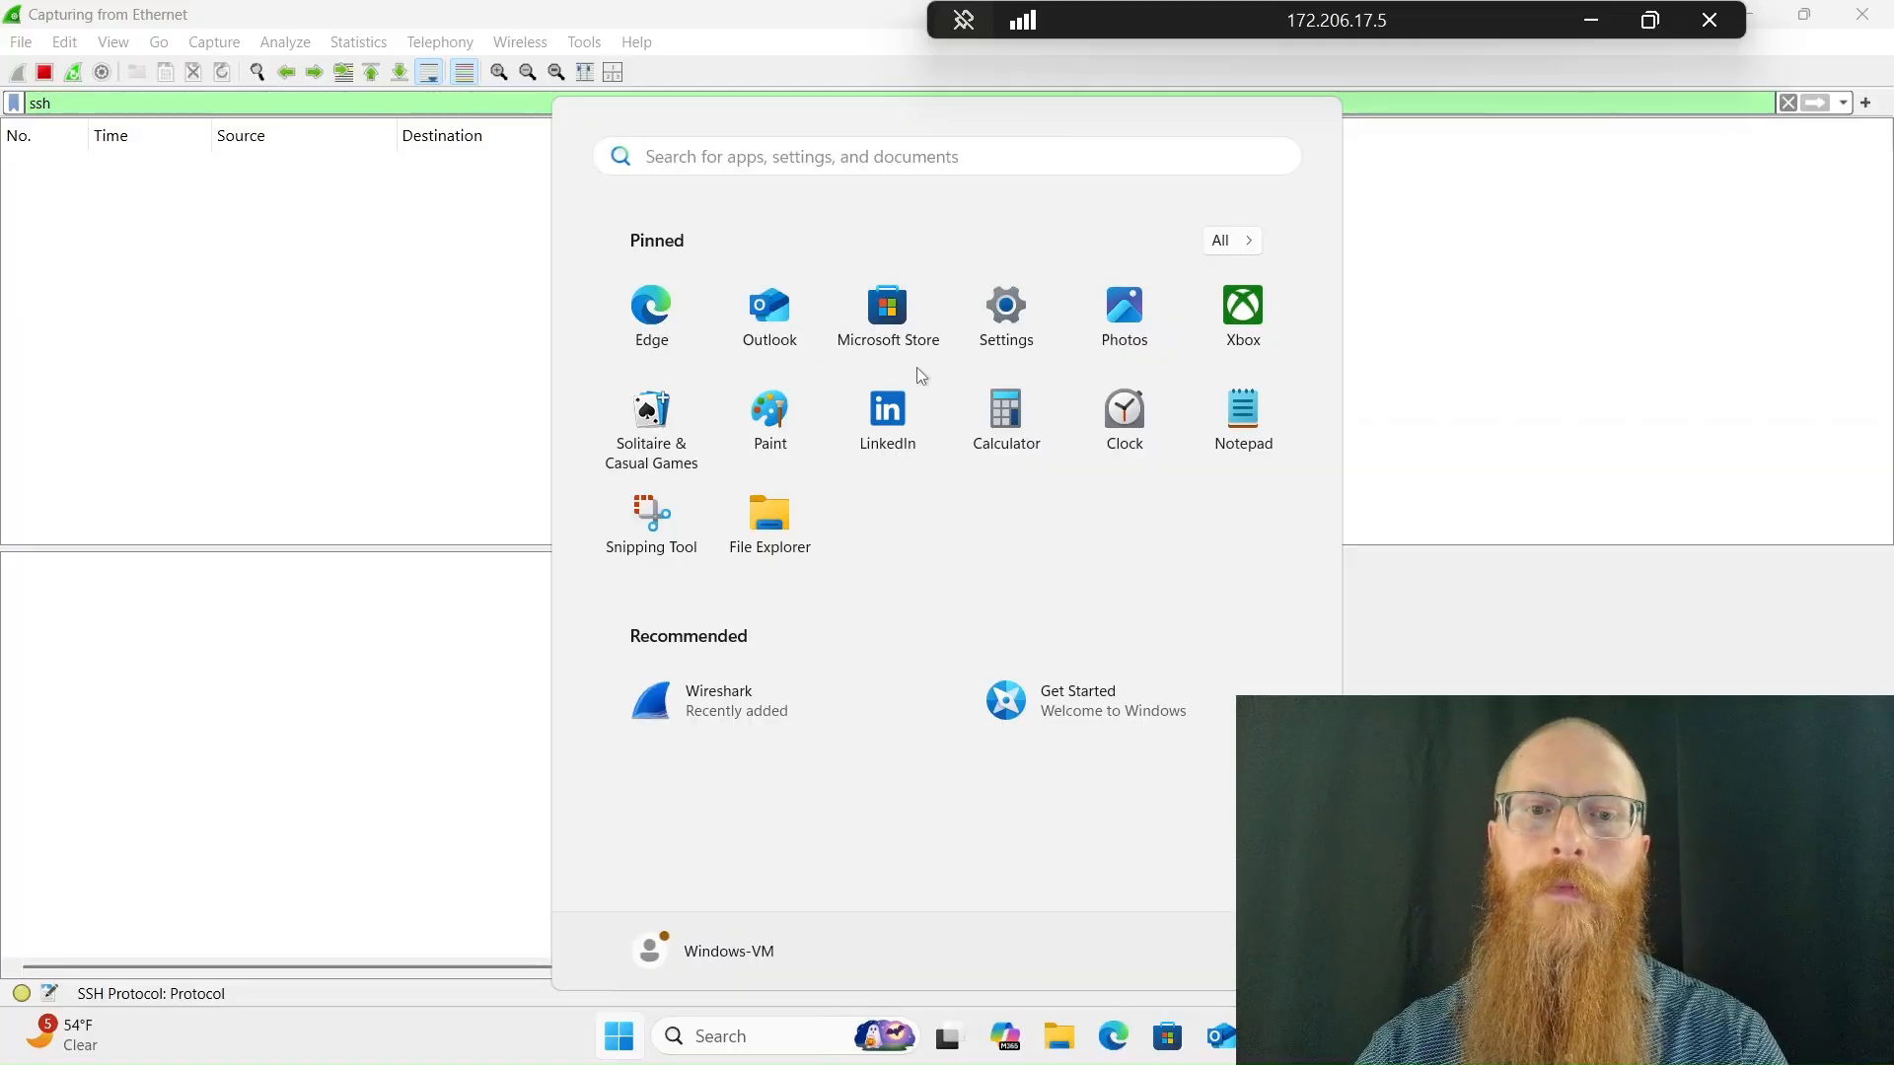
{"action": "type", "text": "powershell"}
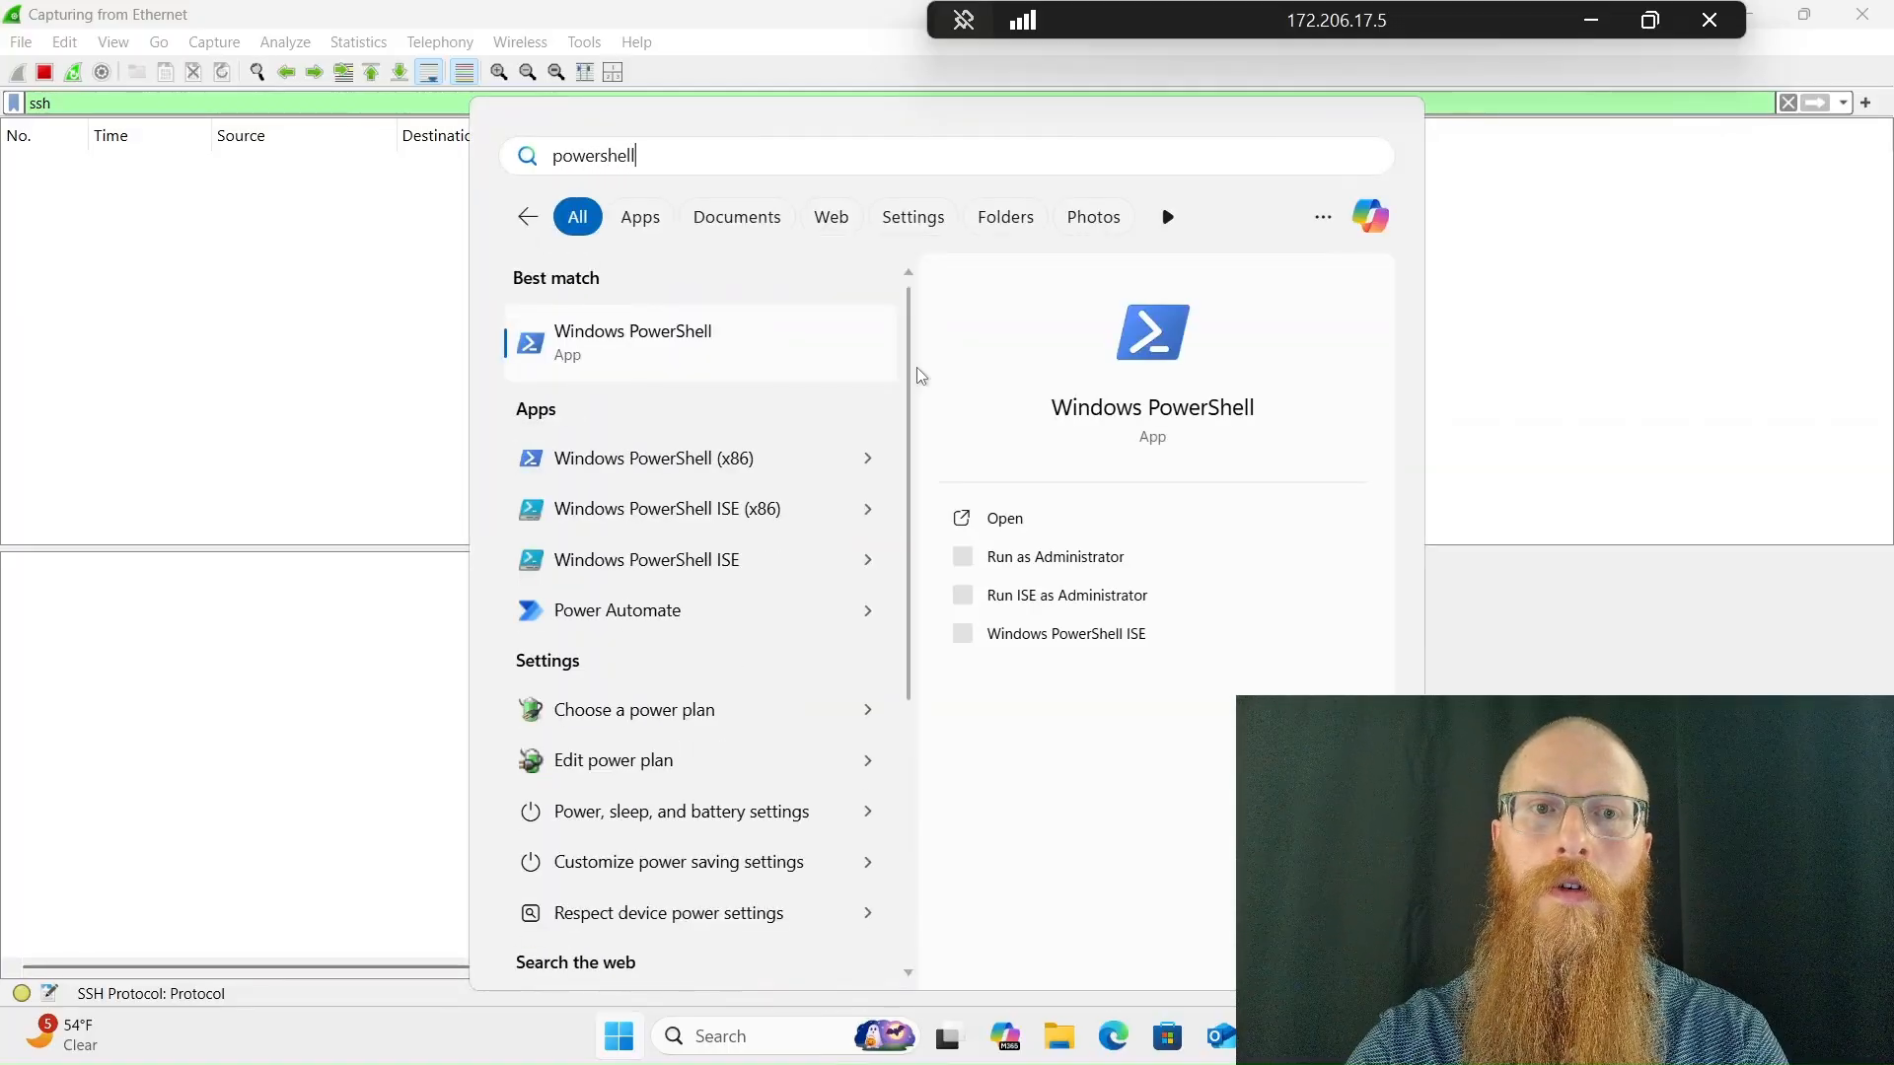
{"action": "left_click", "coordinate": [736, 342]}
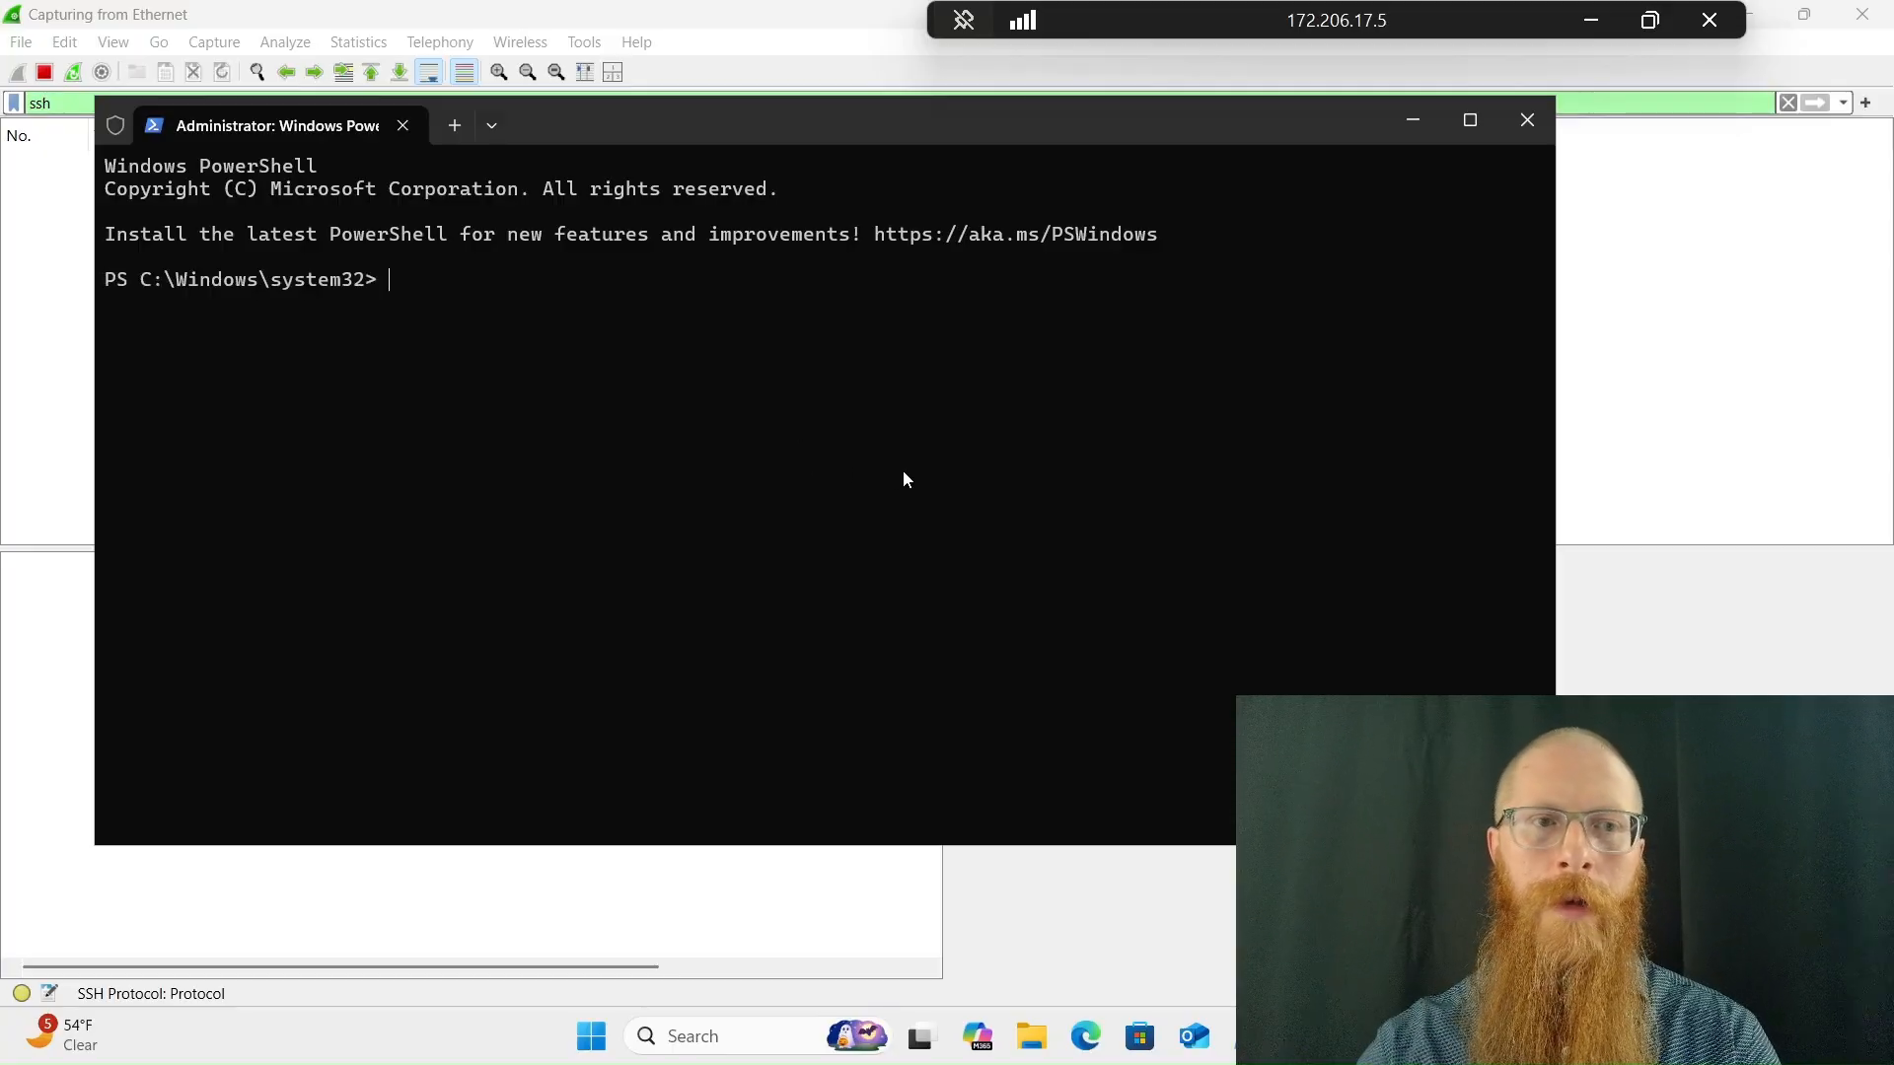
{"action": "type", "text": "ssh"}
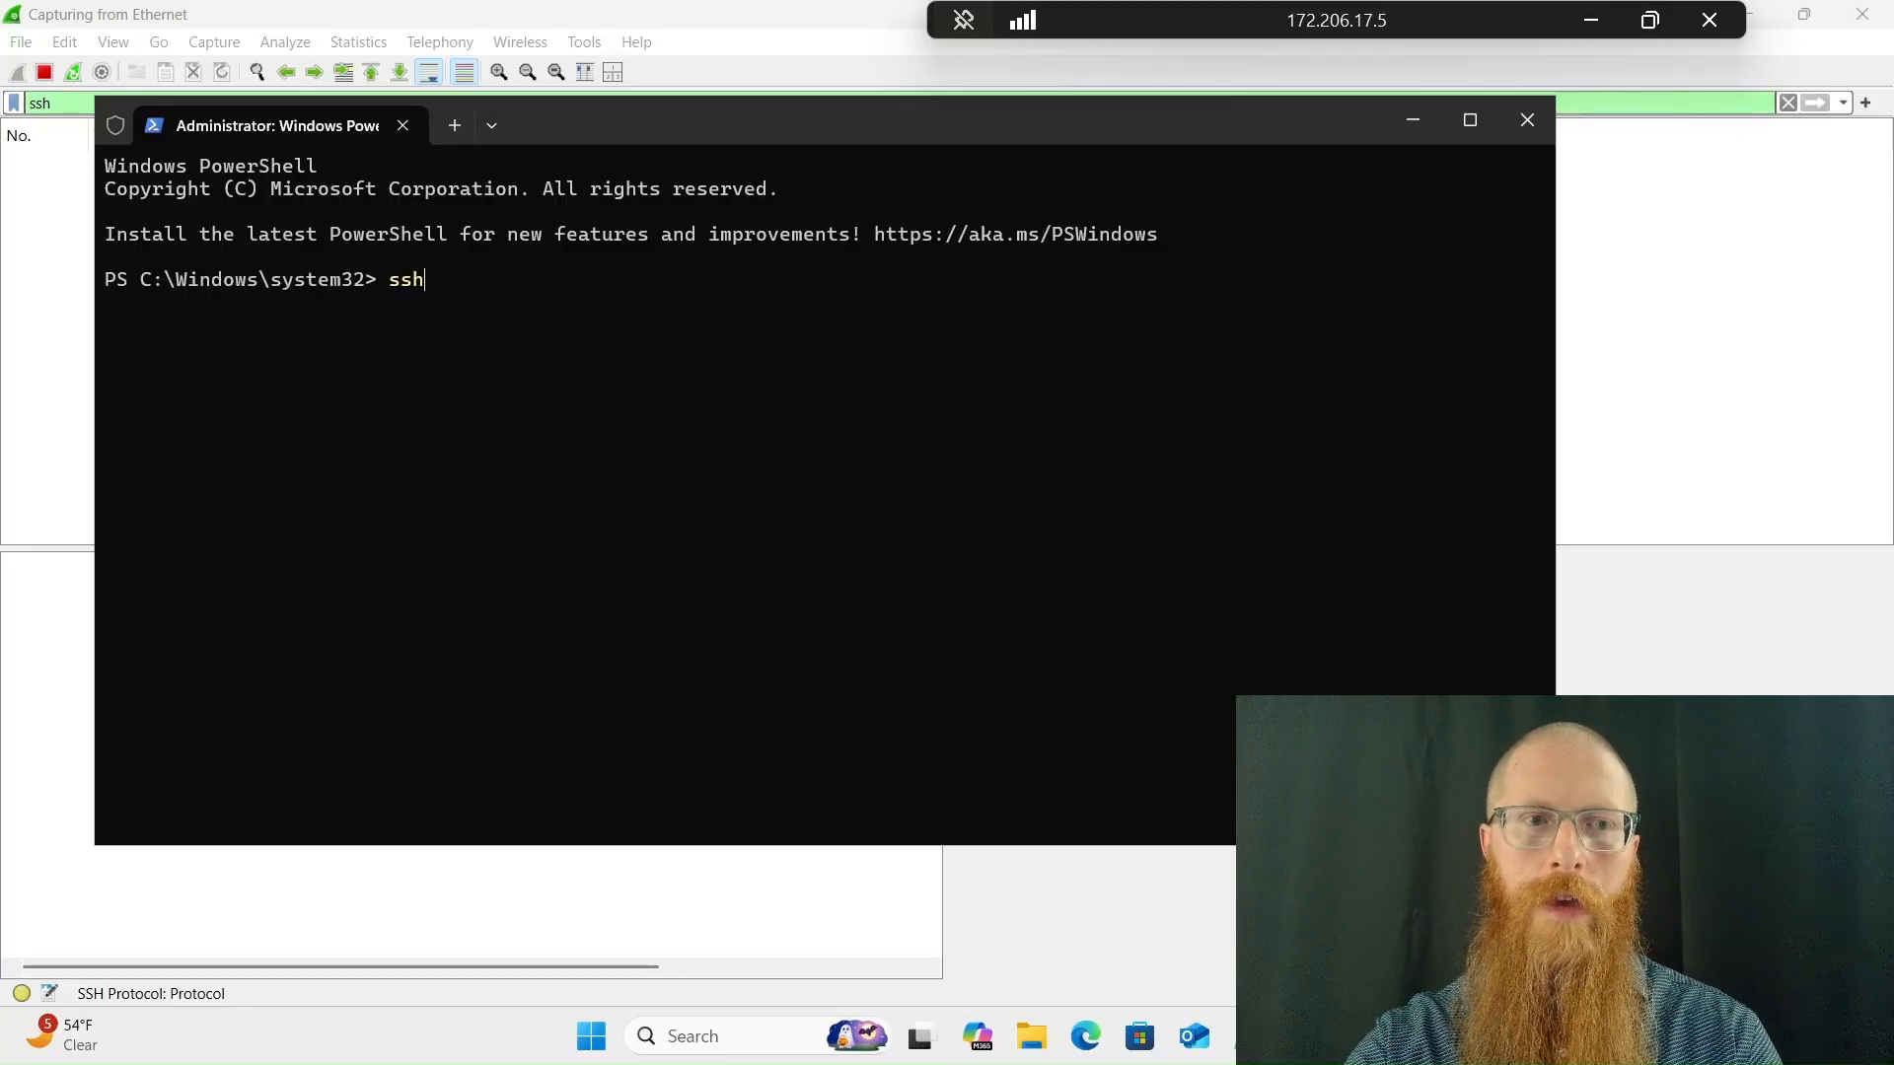
{"action": "type", "text": " Linux-VM"}
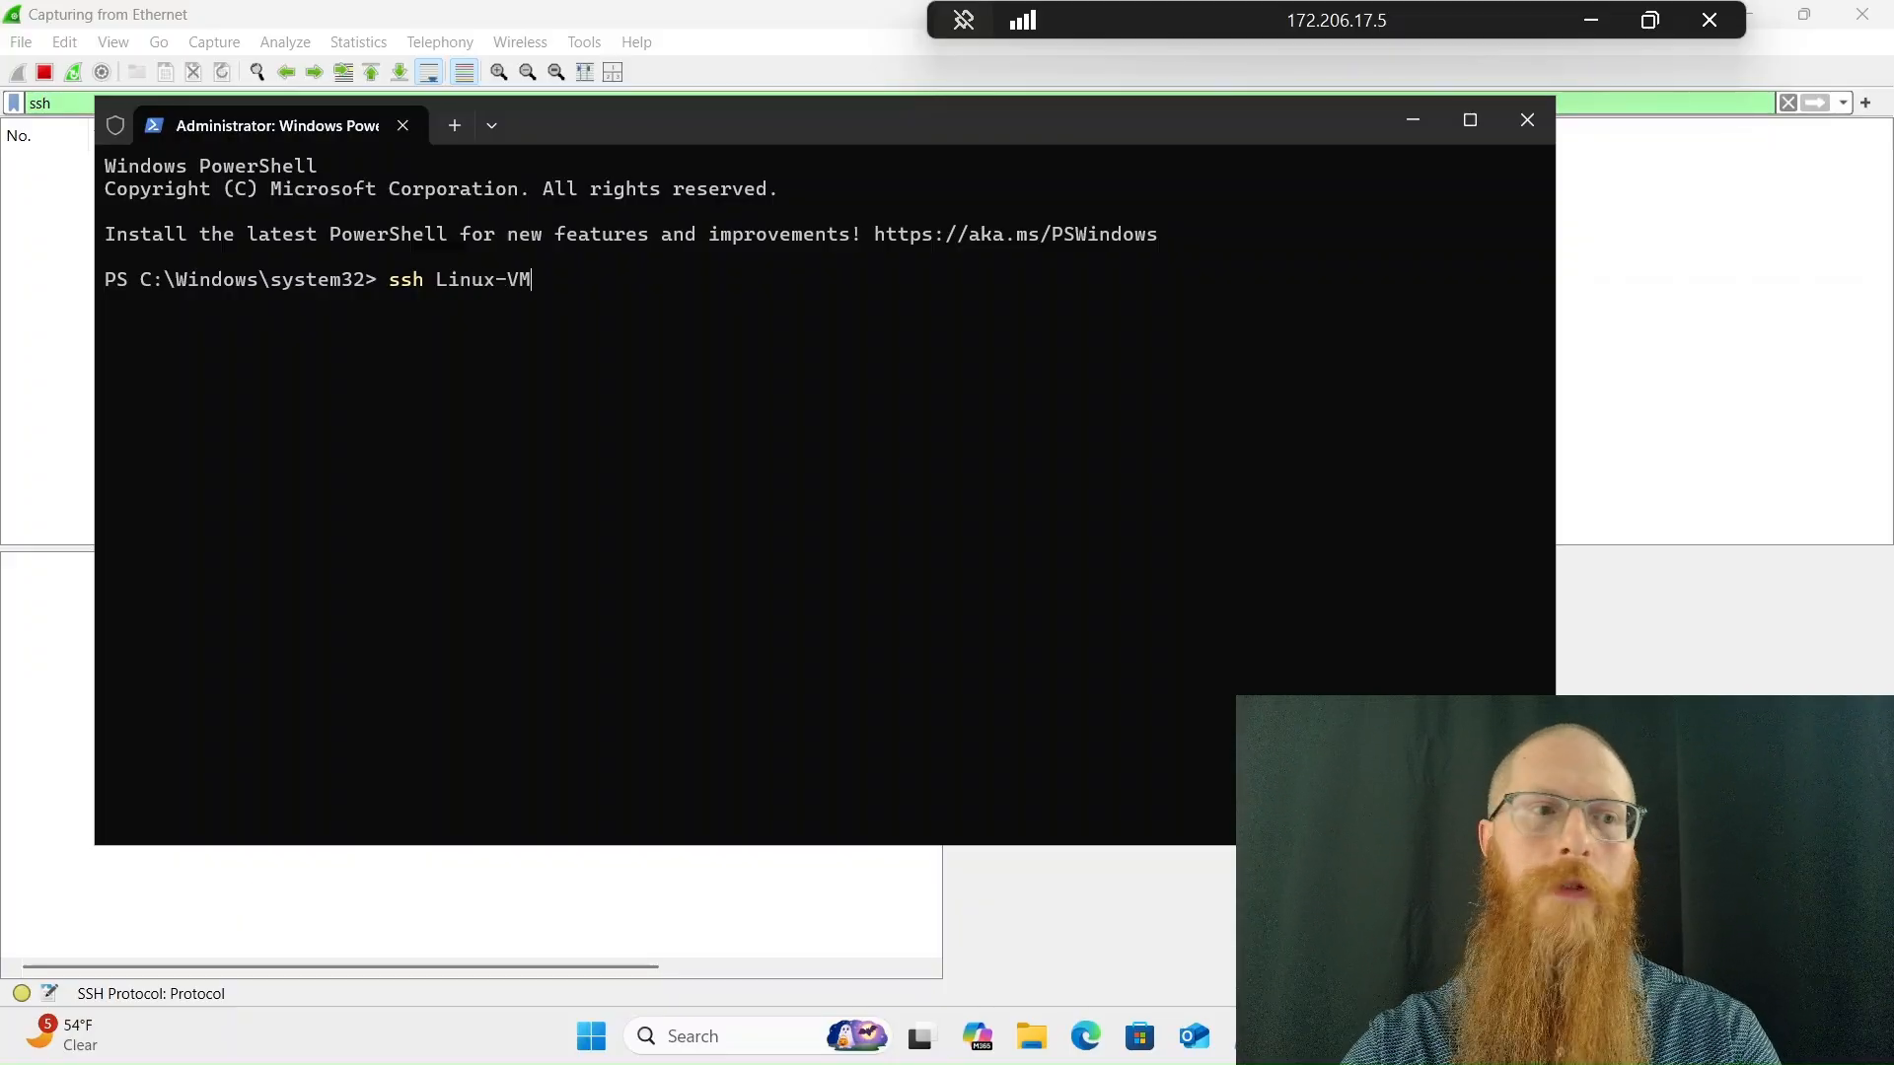
{"action": "type", "text": "@172."}
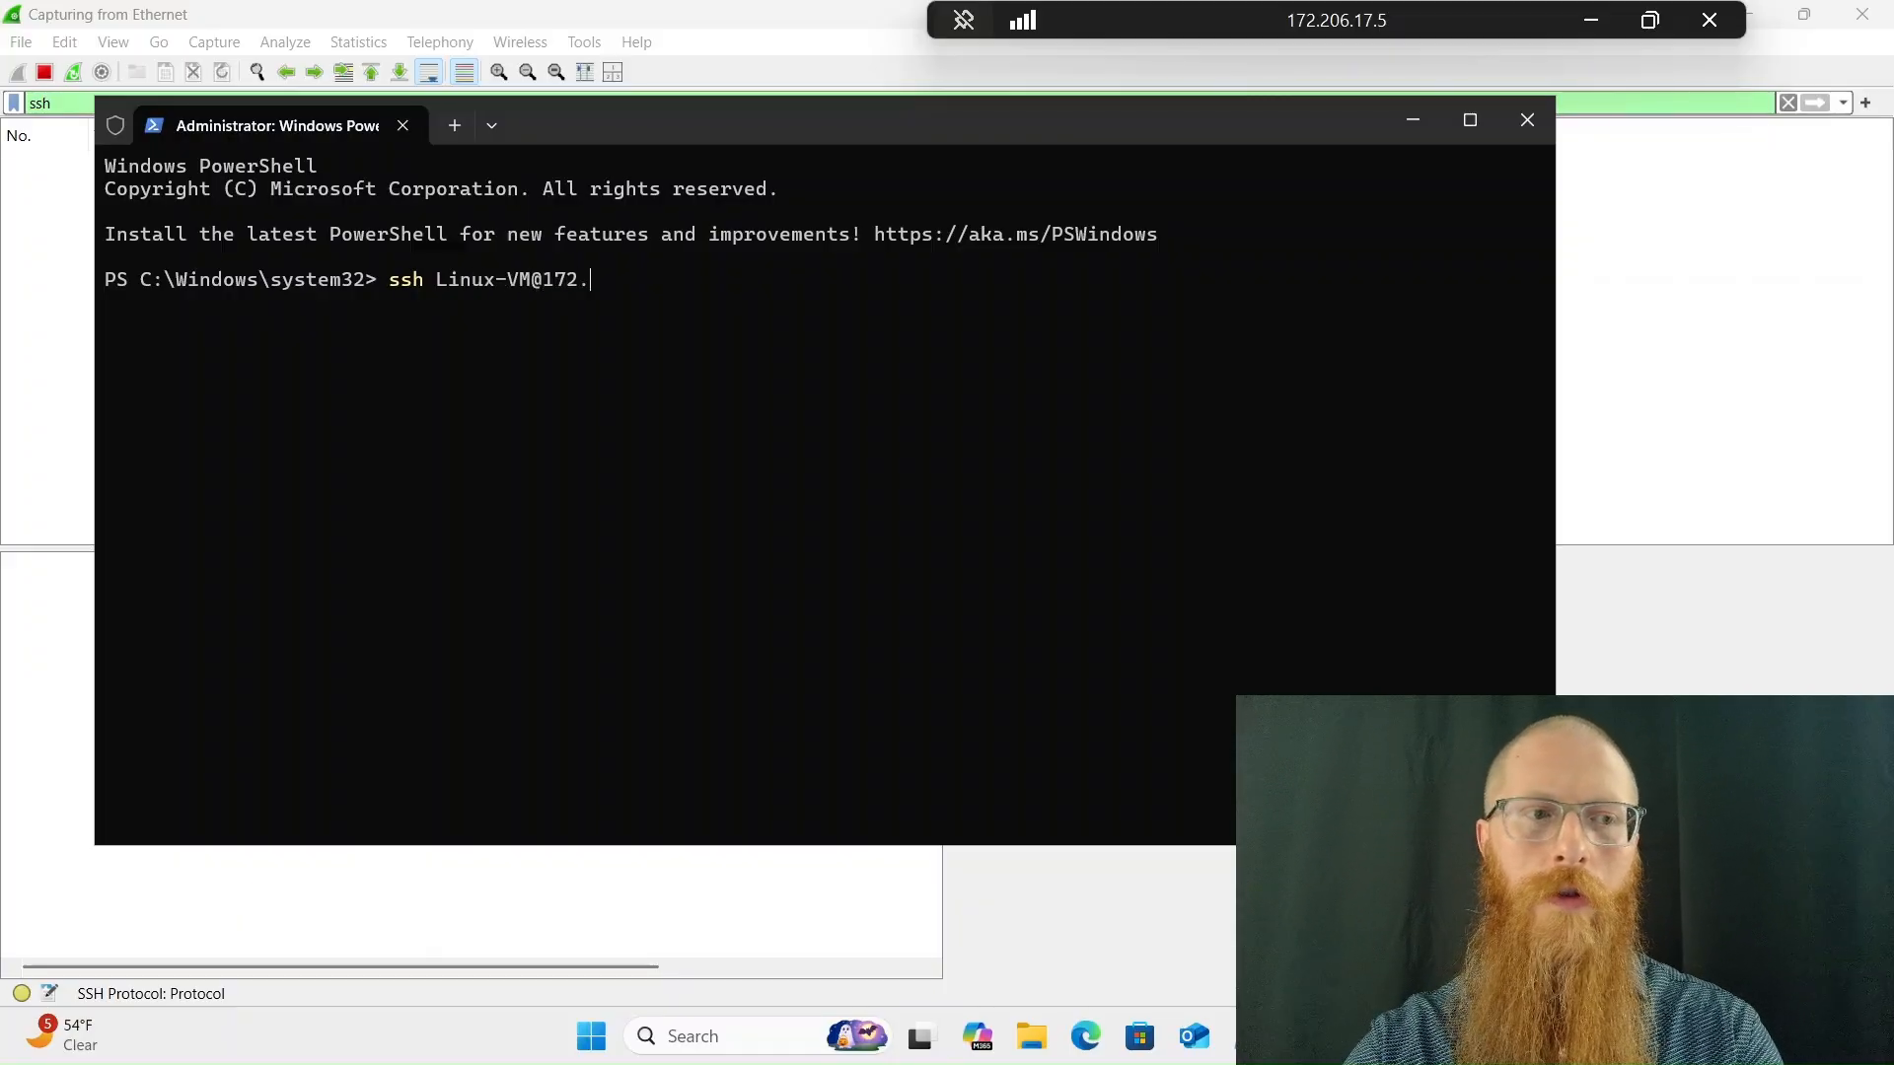
{"action": "type", "text": "16.1.4"}
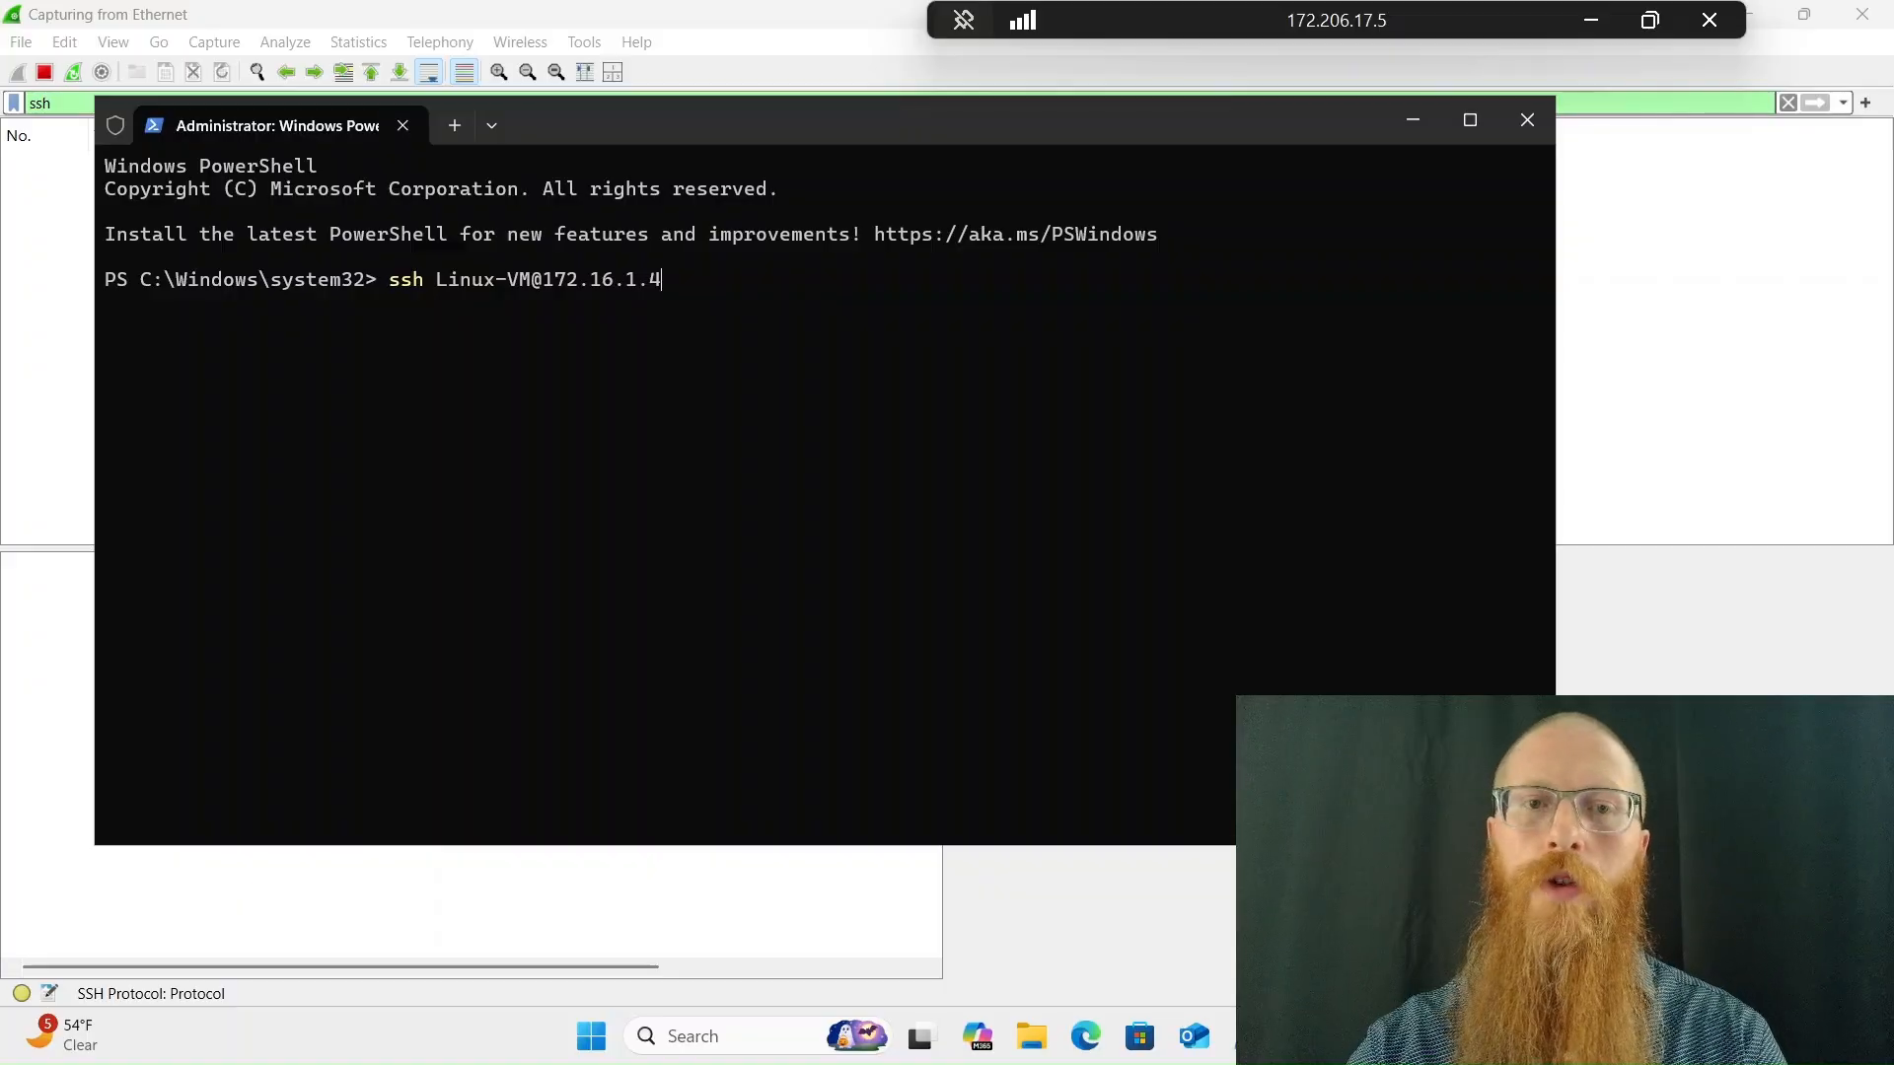
{"action": "key", "text": "Return"}
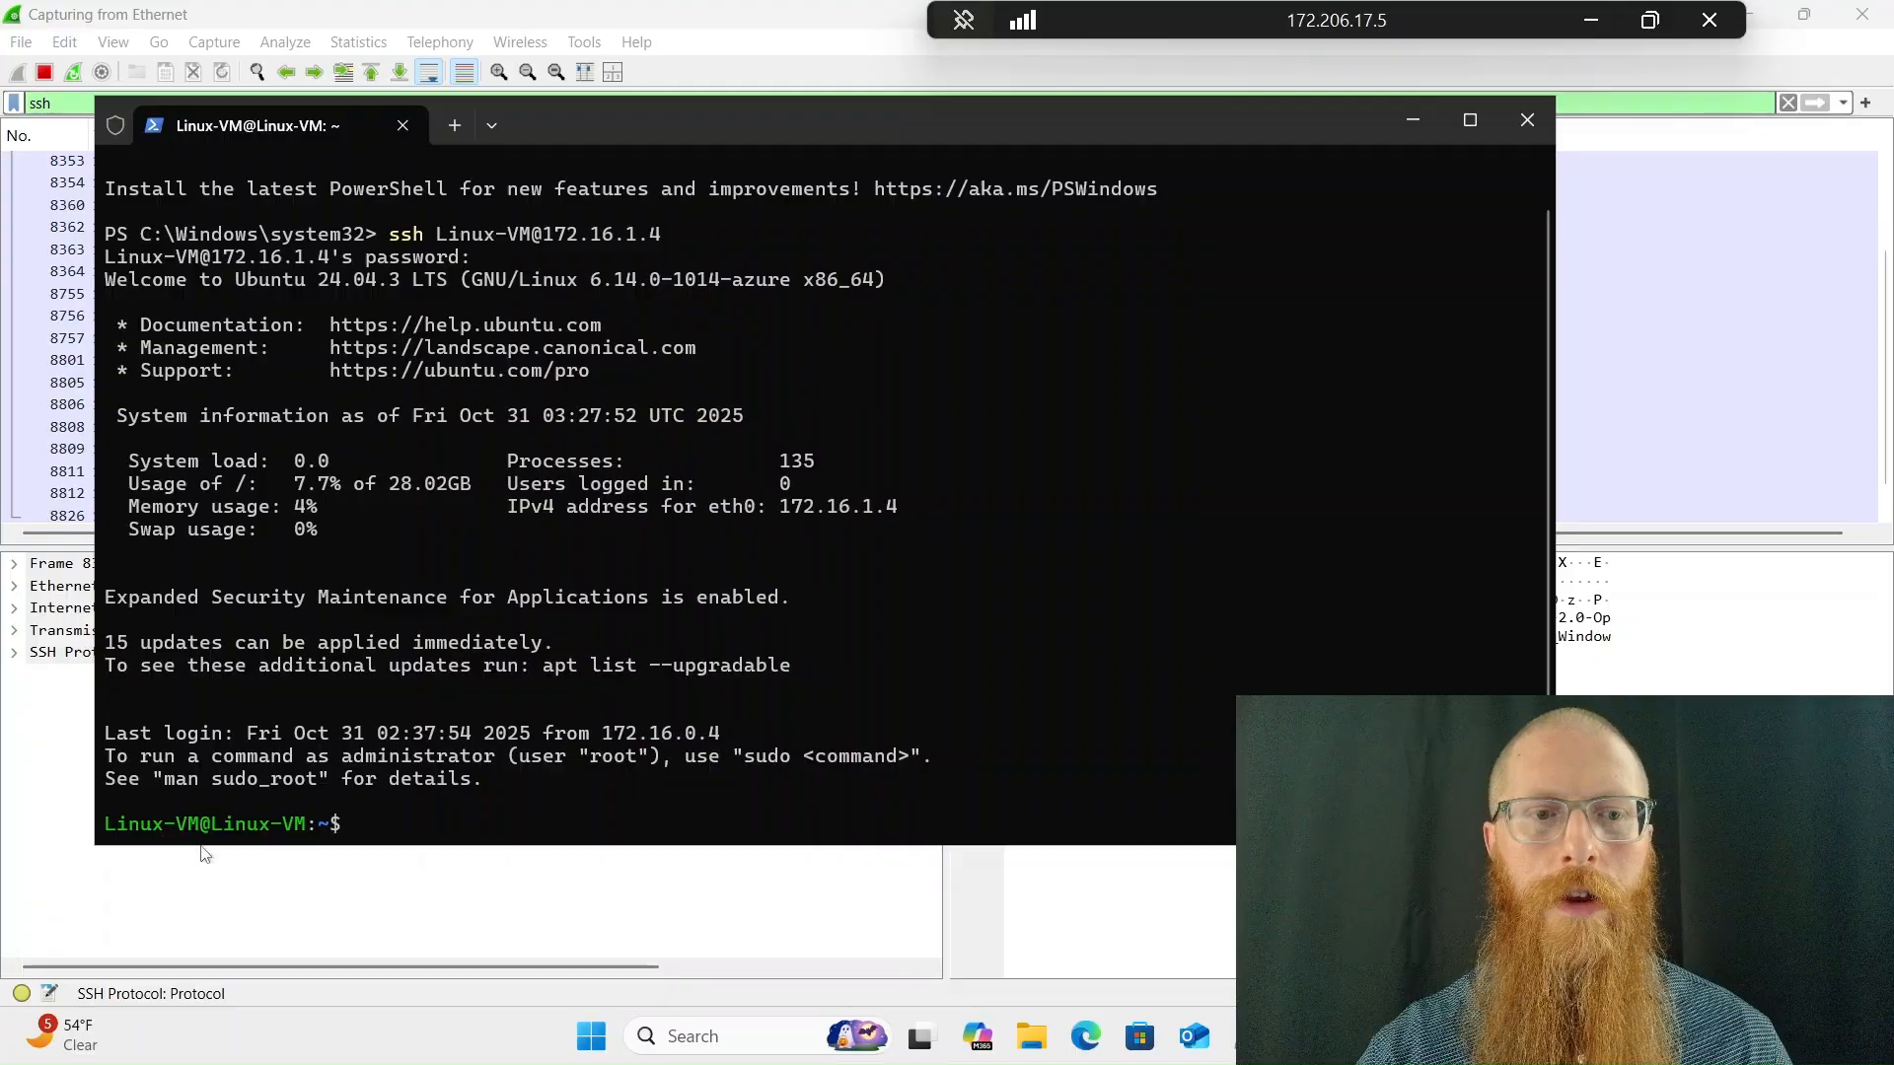
Bring Wireshark forward and examine the captured SSHv2 key exchange and encrypted packets
{"action": "left_click", "coordinate": [283, 896]}
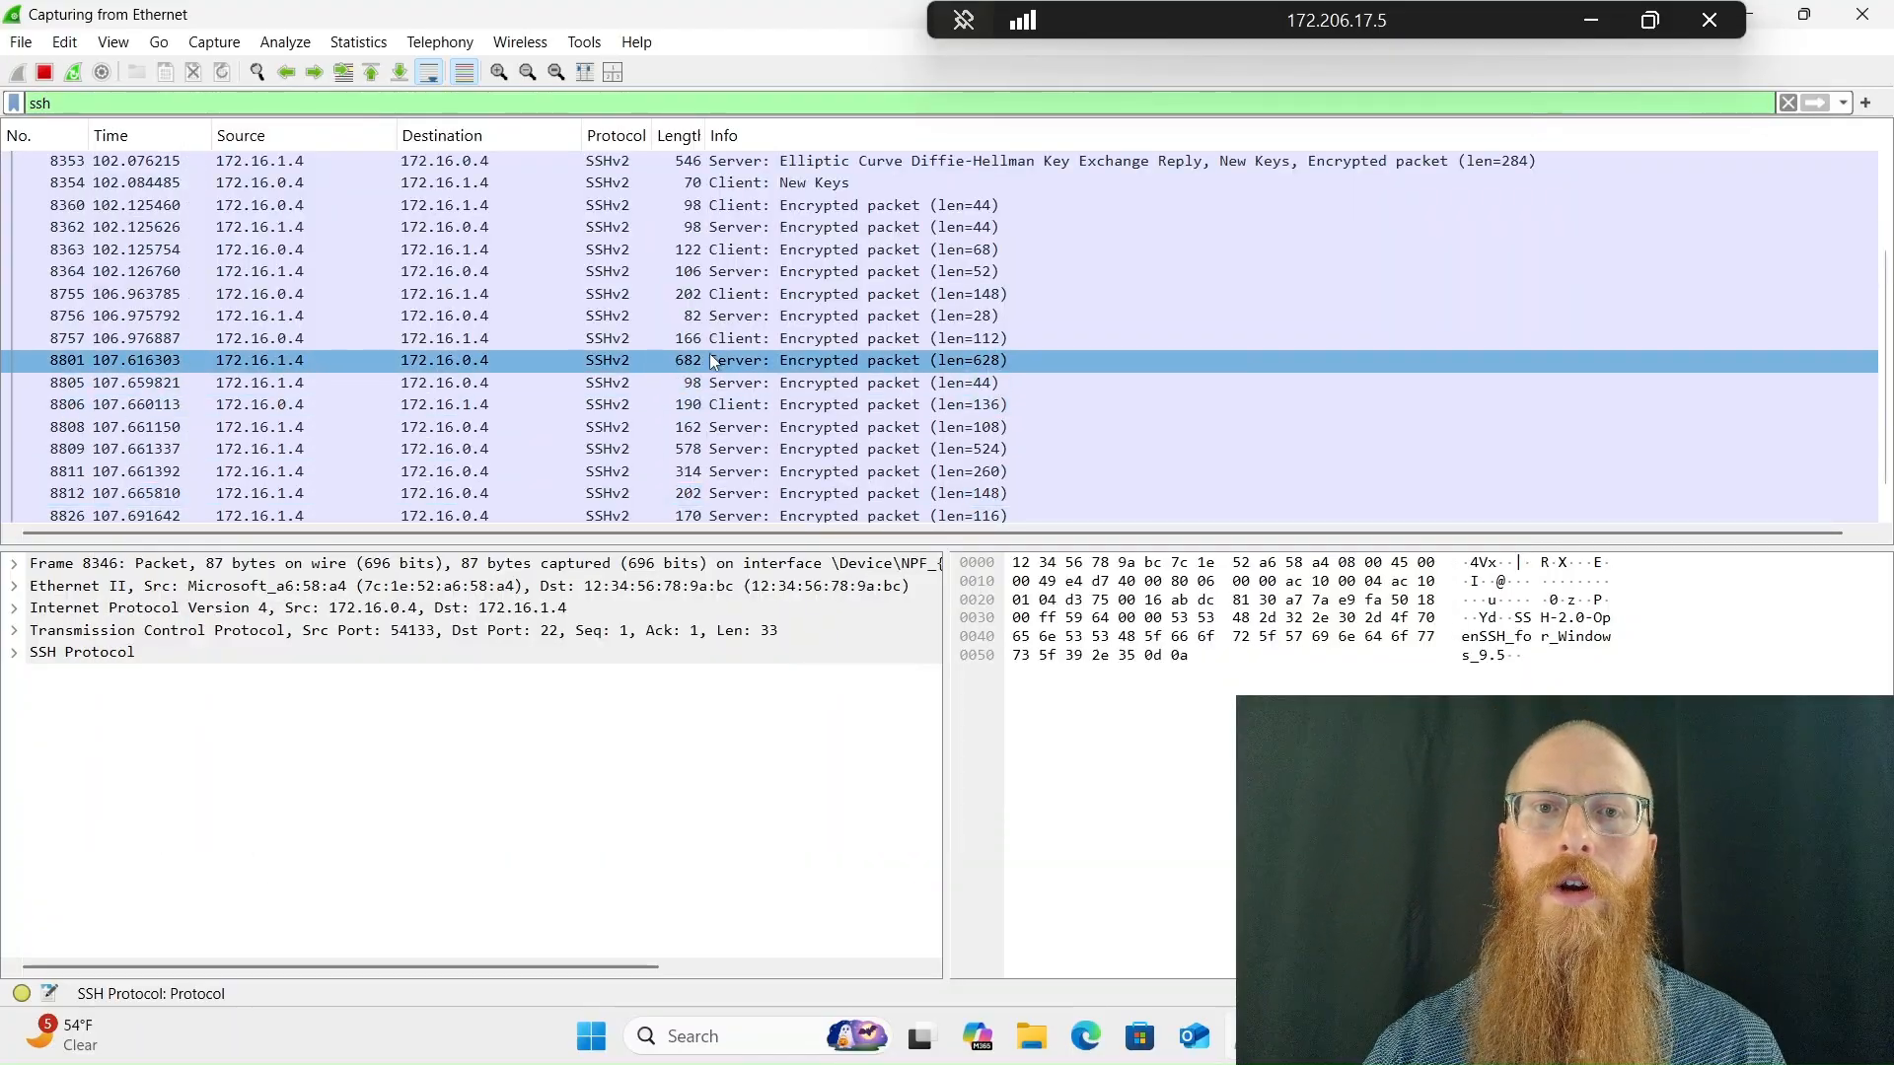
{"action": "scroll", "coordinate": [712, 361], "scroll_direction": "up", "scroll_amount": 1}
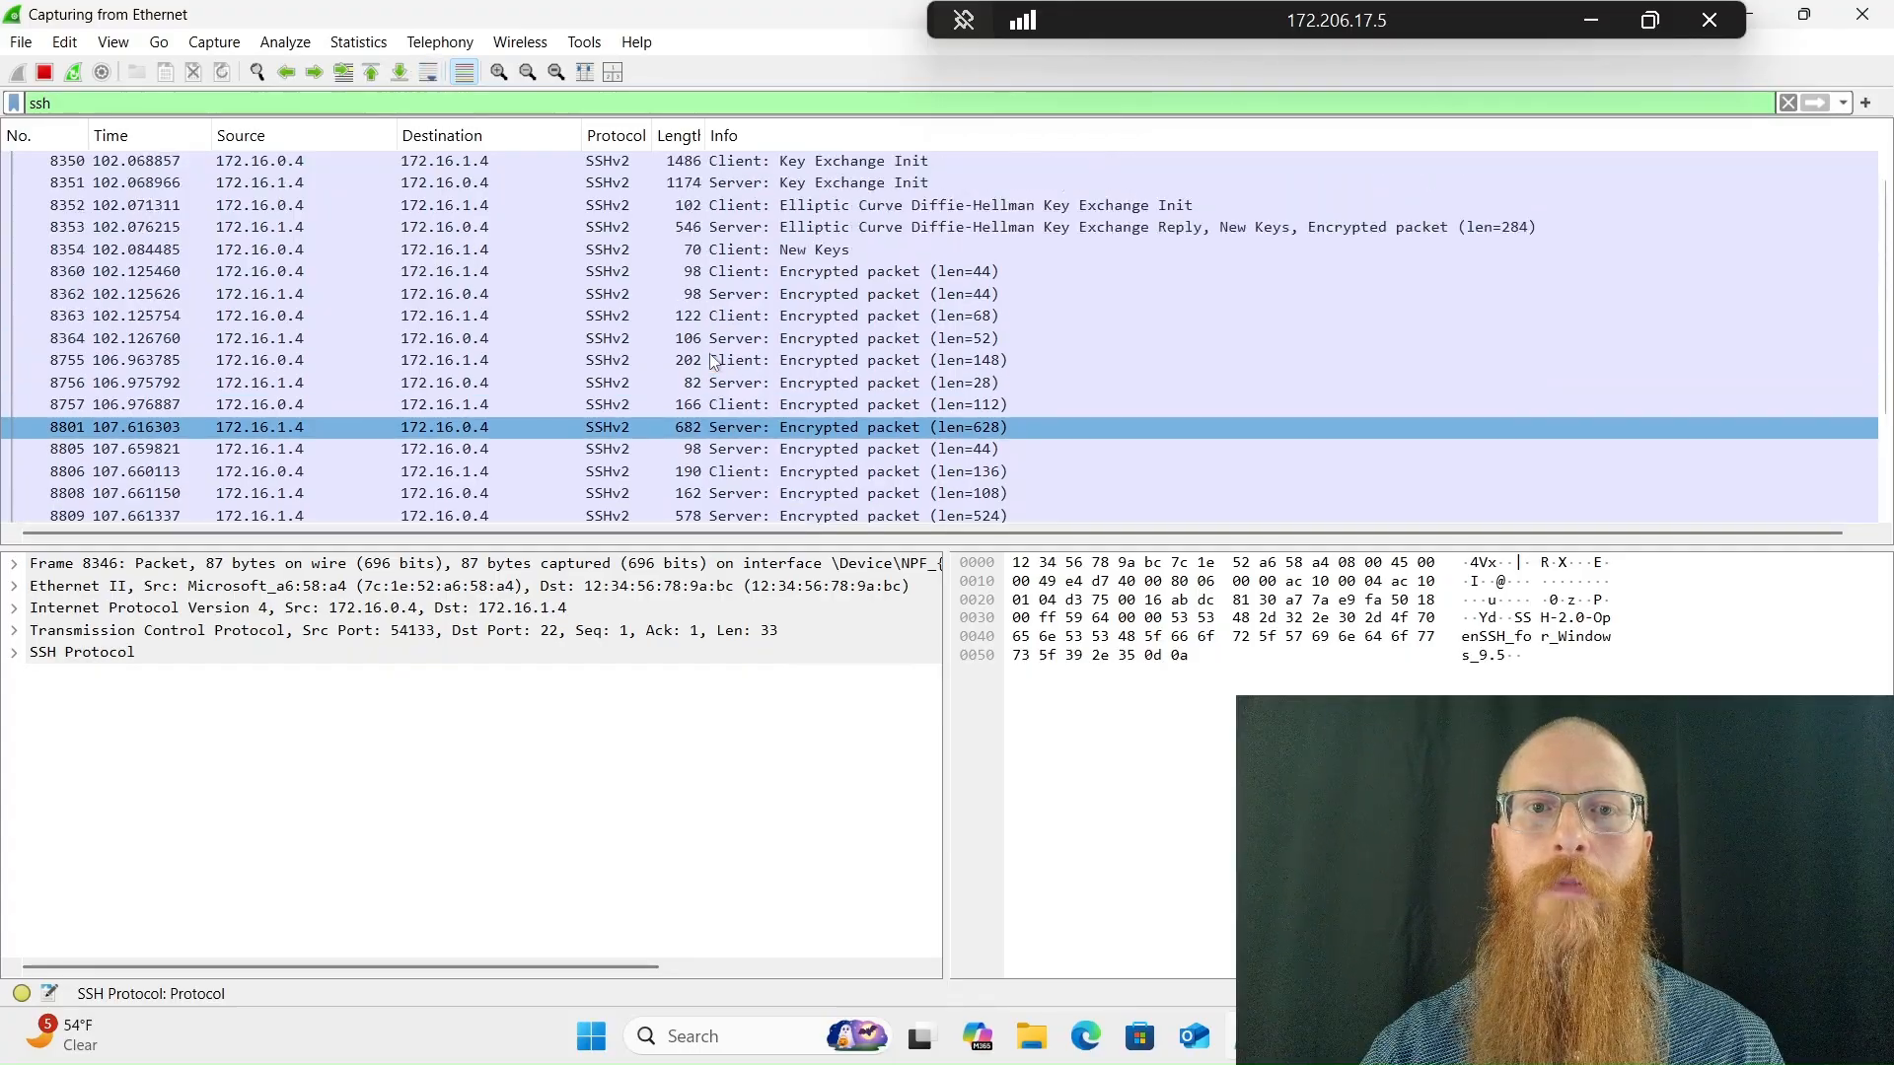
{"action": "scroll", "coordinate": [712, 361], "scroll_direction": "down", "scroll_amount": 2}
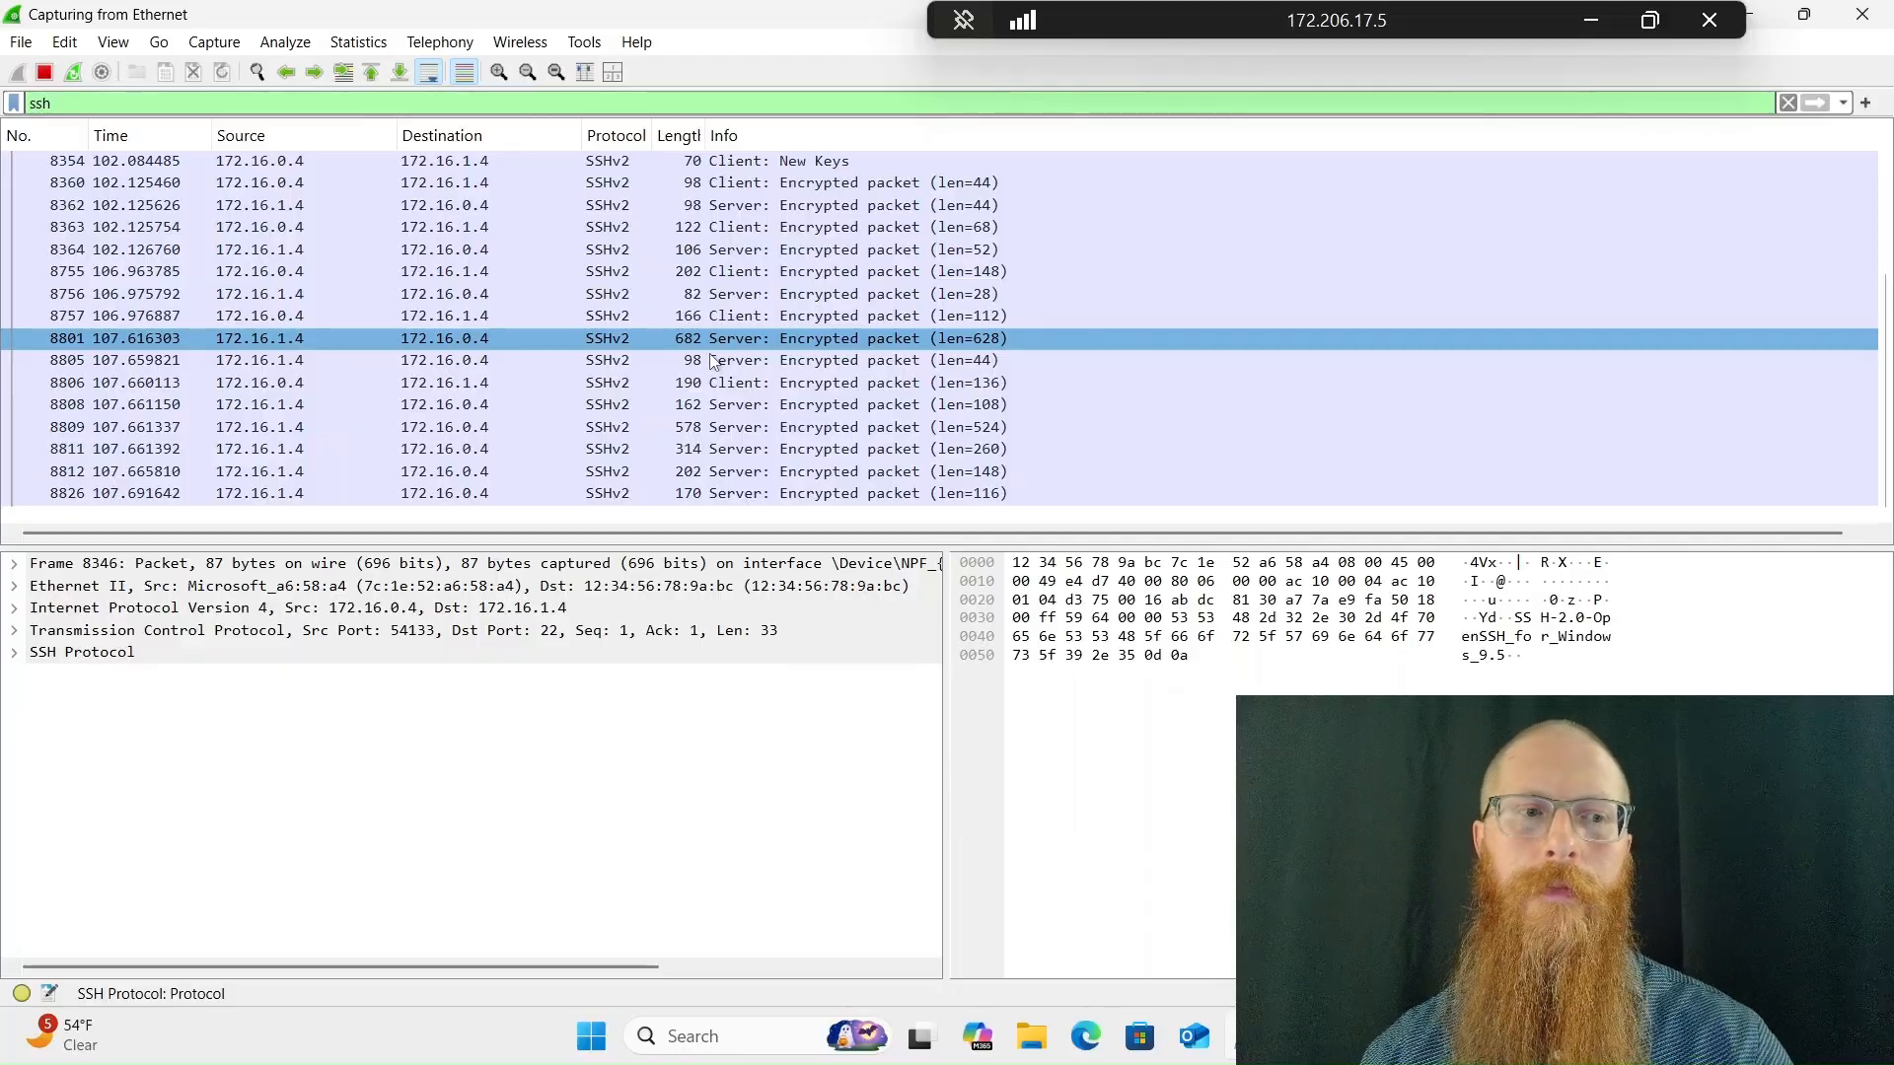
{"action": "left_click", "coordinate": [1181, 900]}
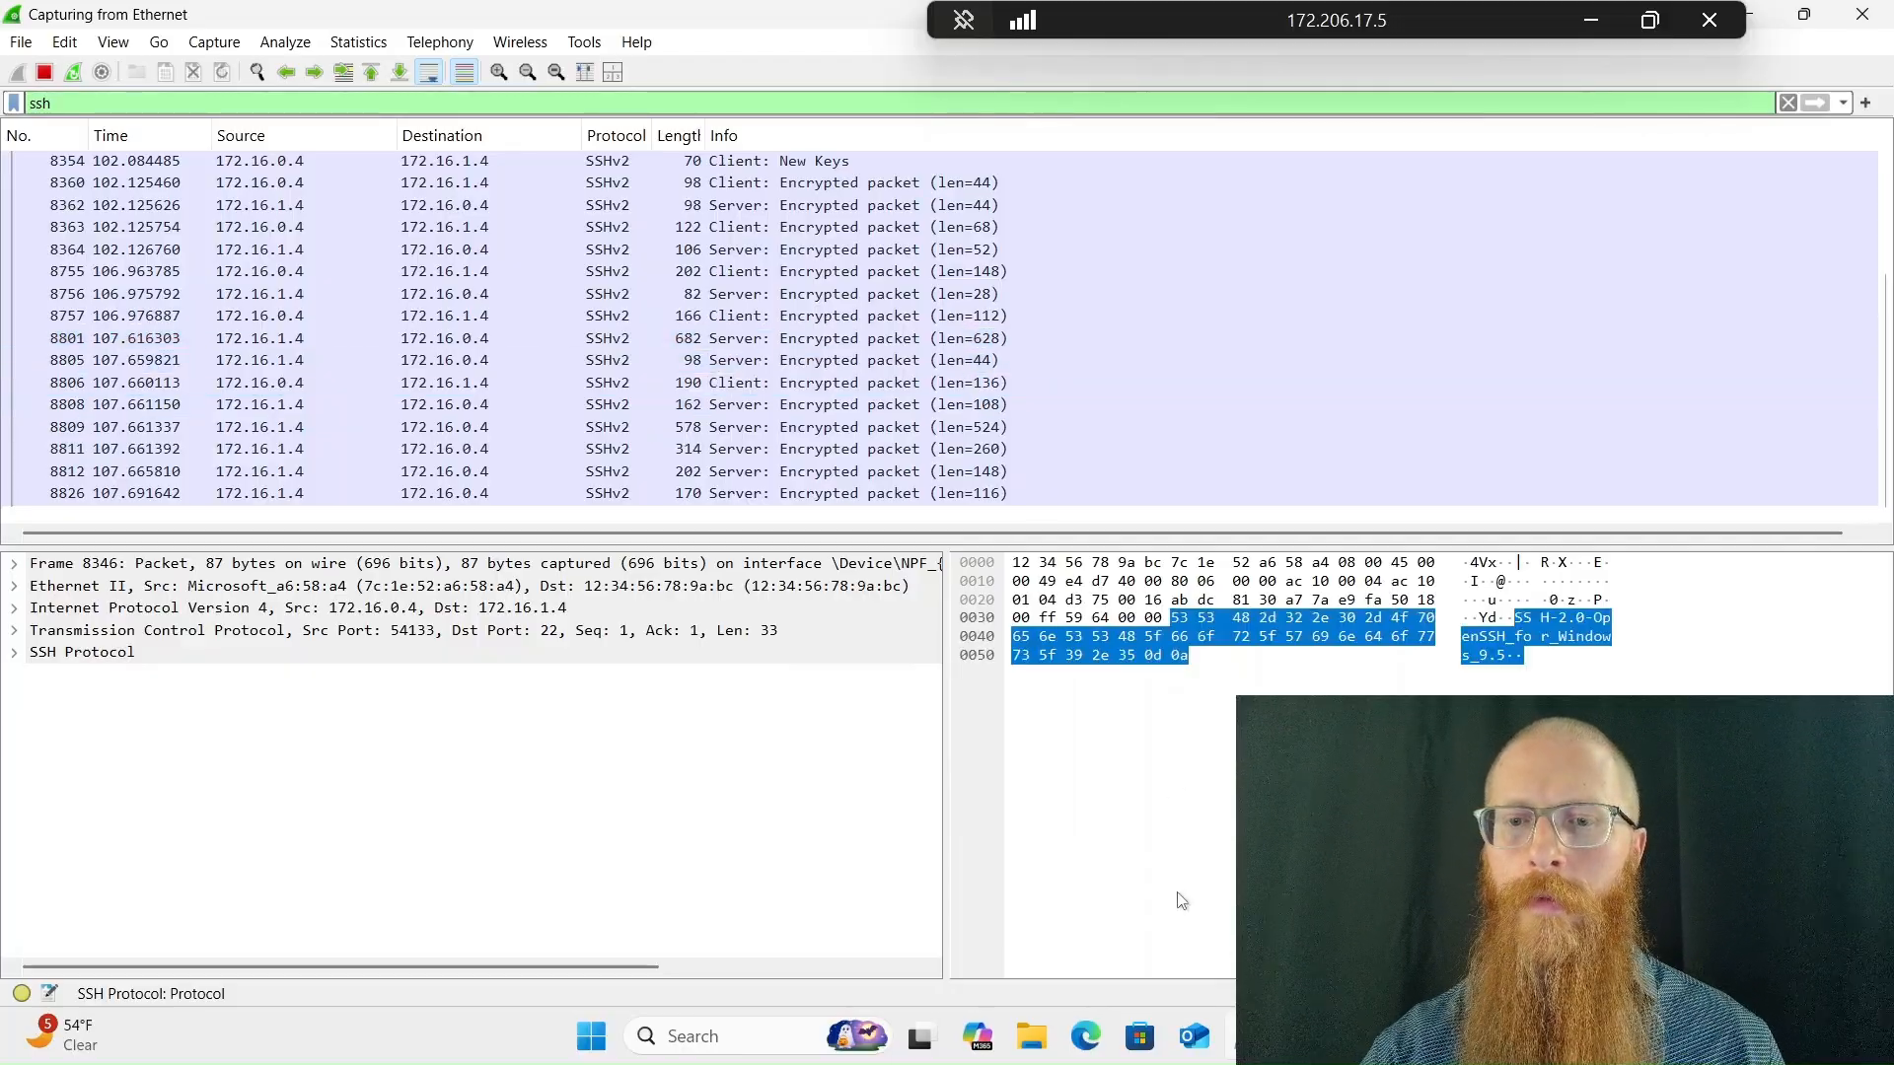
Switch back to PowerShell, end the SSH session with exit and close the window
{"action": "key", "text": "alt+Tab"}
{"action": "type", "text": "ex"}
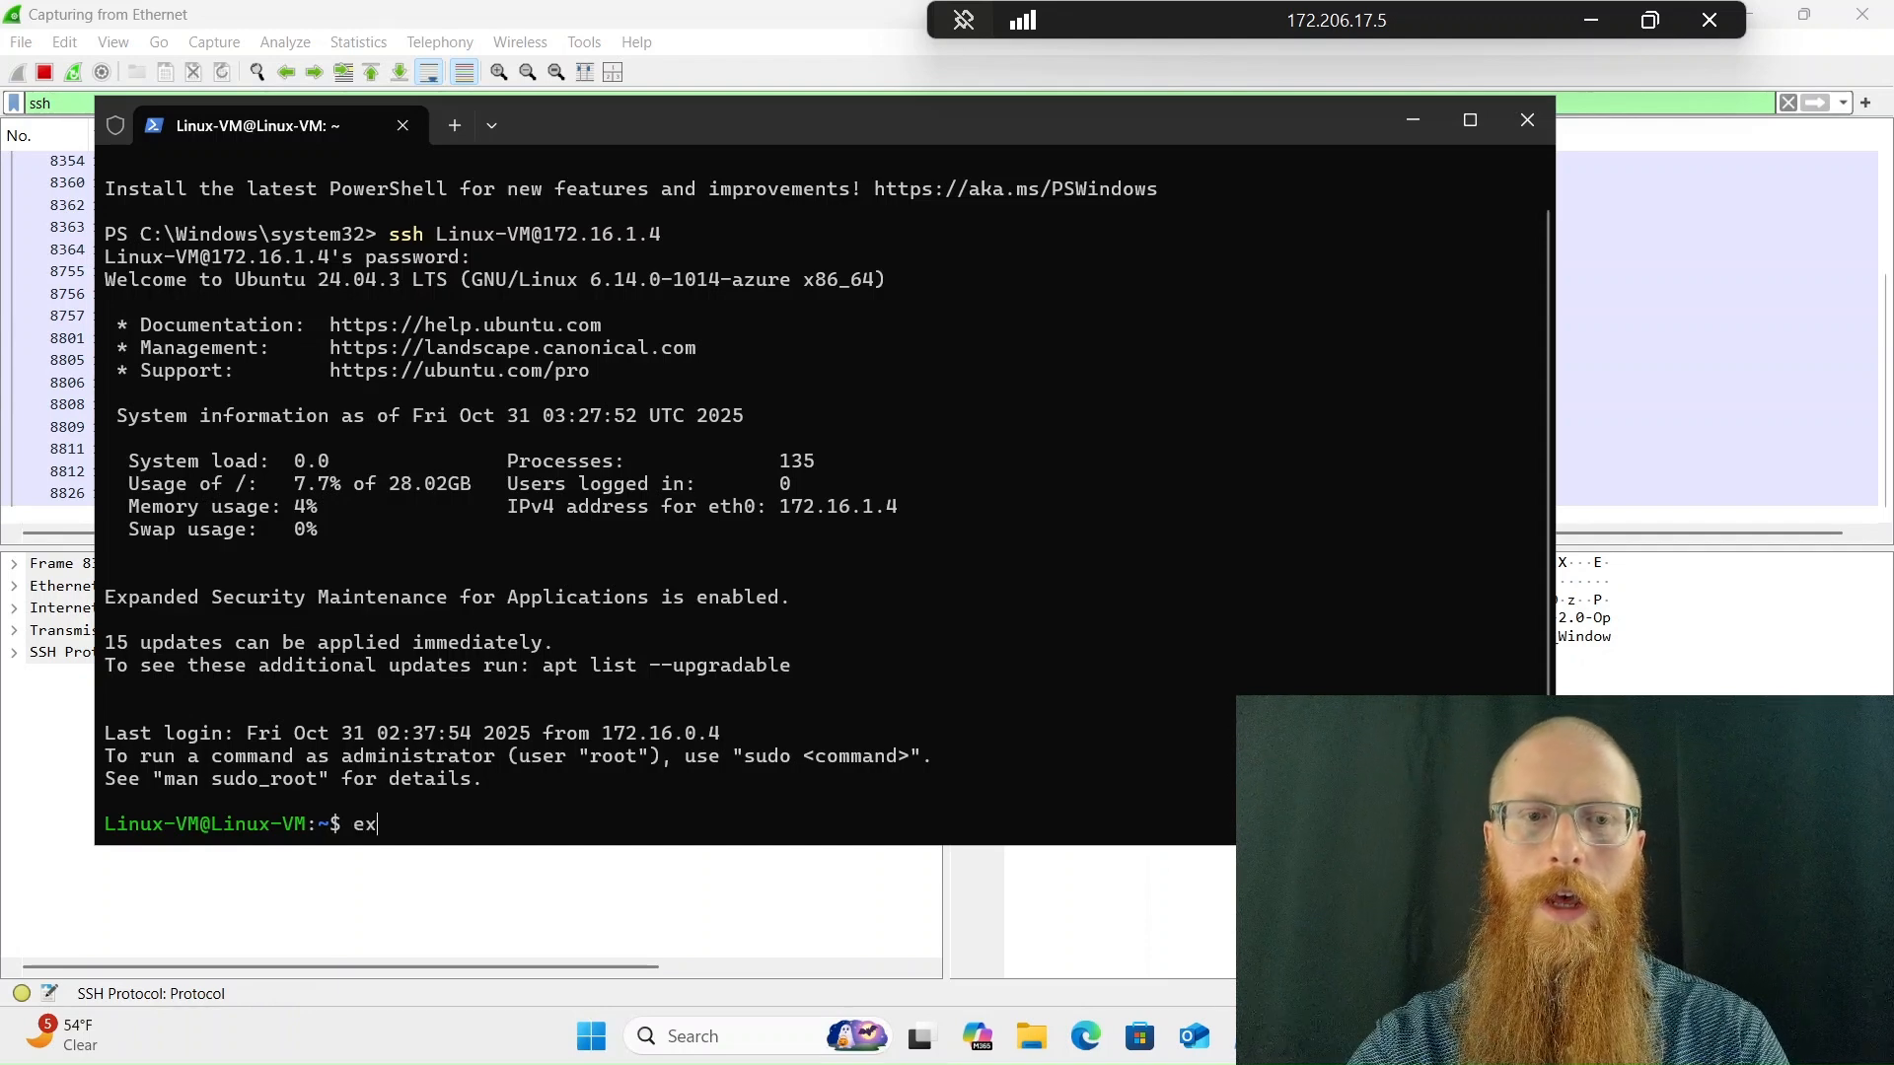
{"action": "type", "text": "it"}
{"action": "key", "text": "Return"}
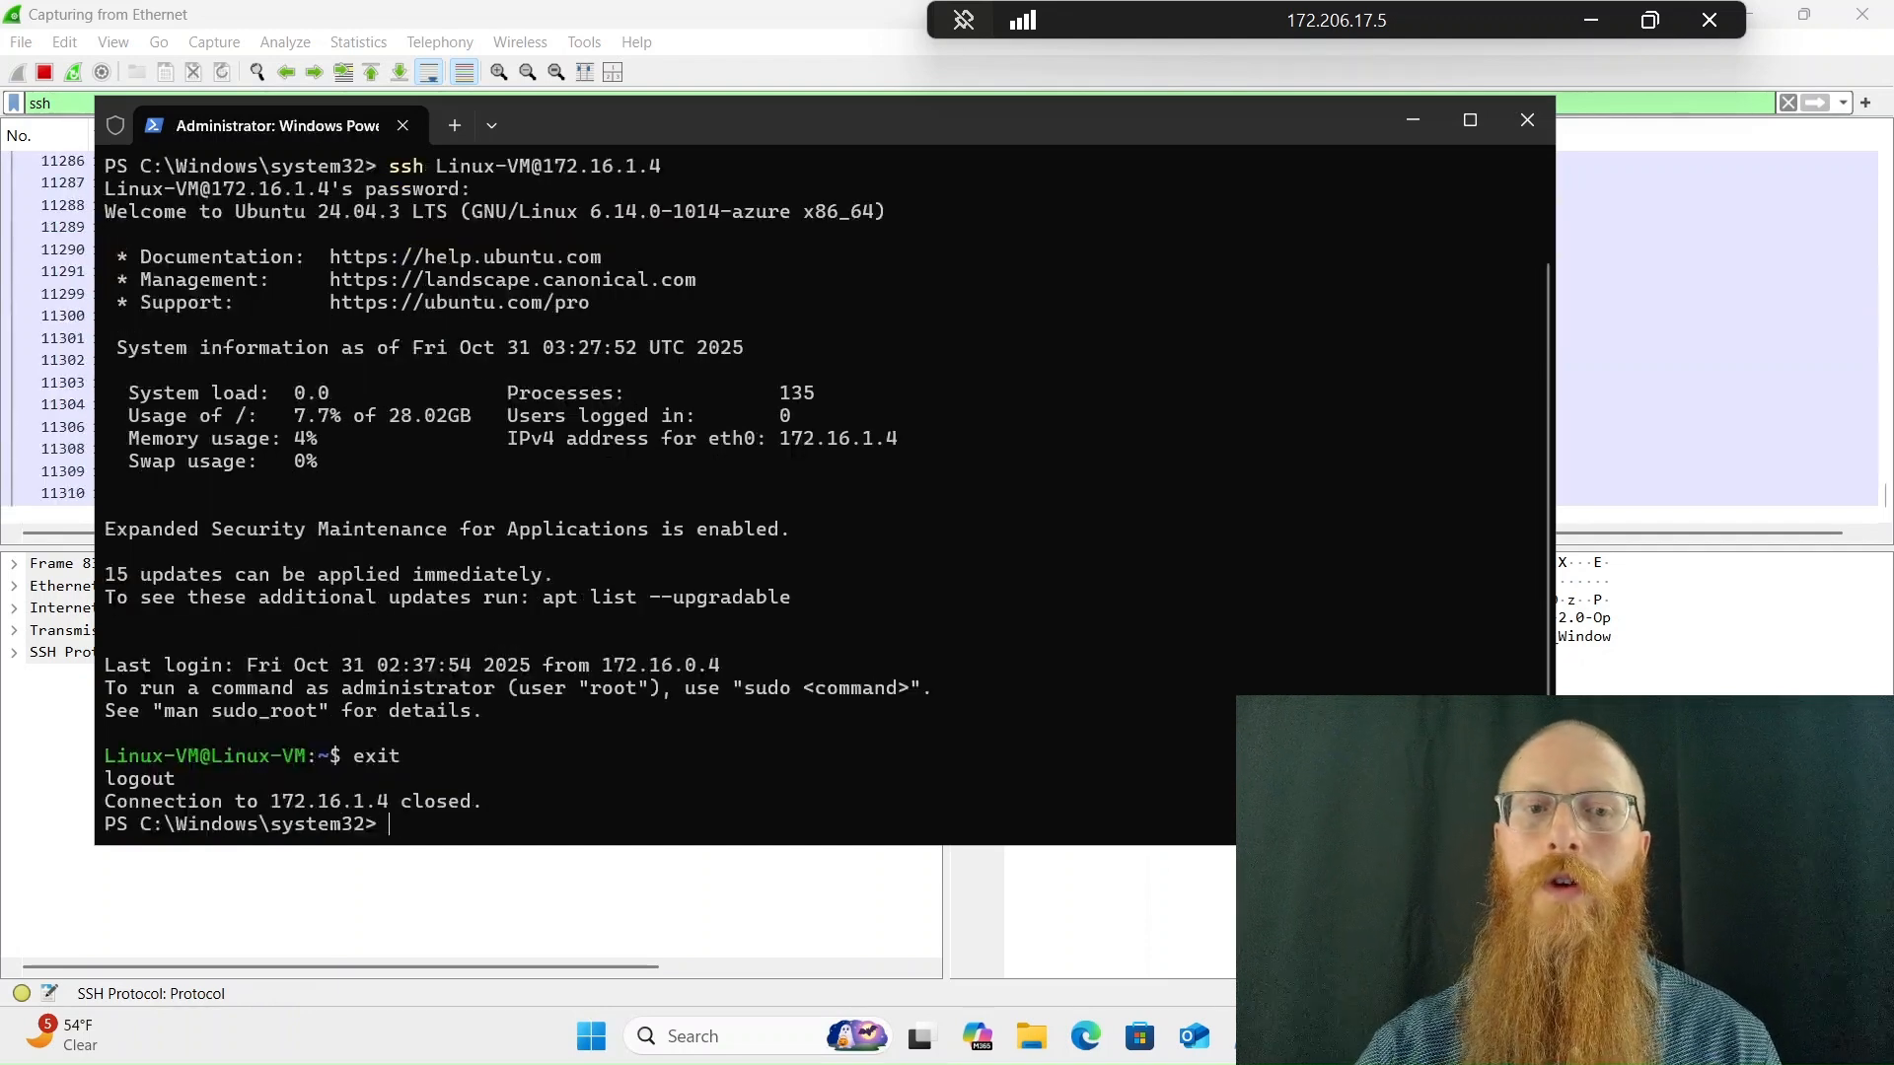
{"action": "left_click", "coordinate": [1517, 129]}
Restart the Wireshark capture without saving the captured packets
{"action": "left_click", "coordinate": [73, 74]}
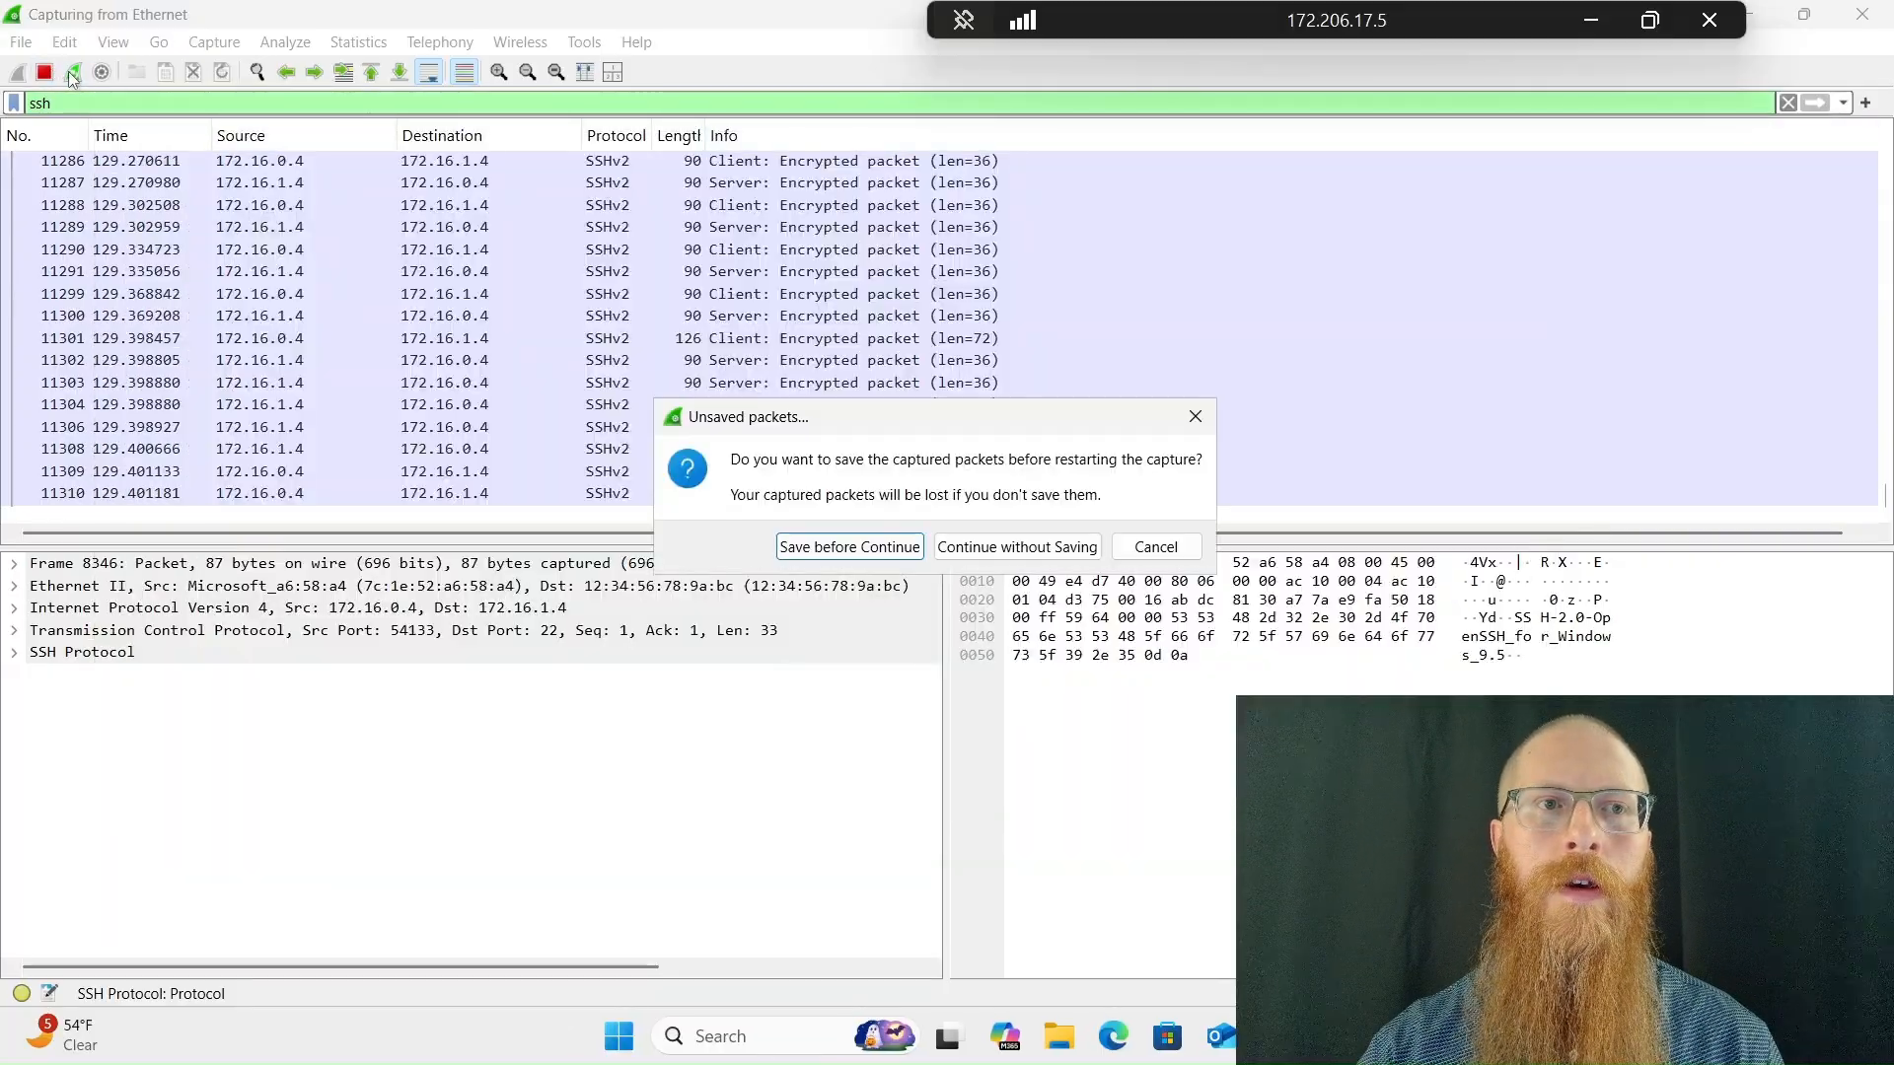
{"action": "key", "text": "Tab"}
{"action": "key", "text": "Return"}
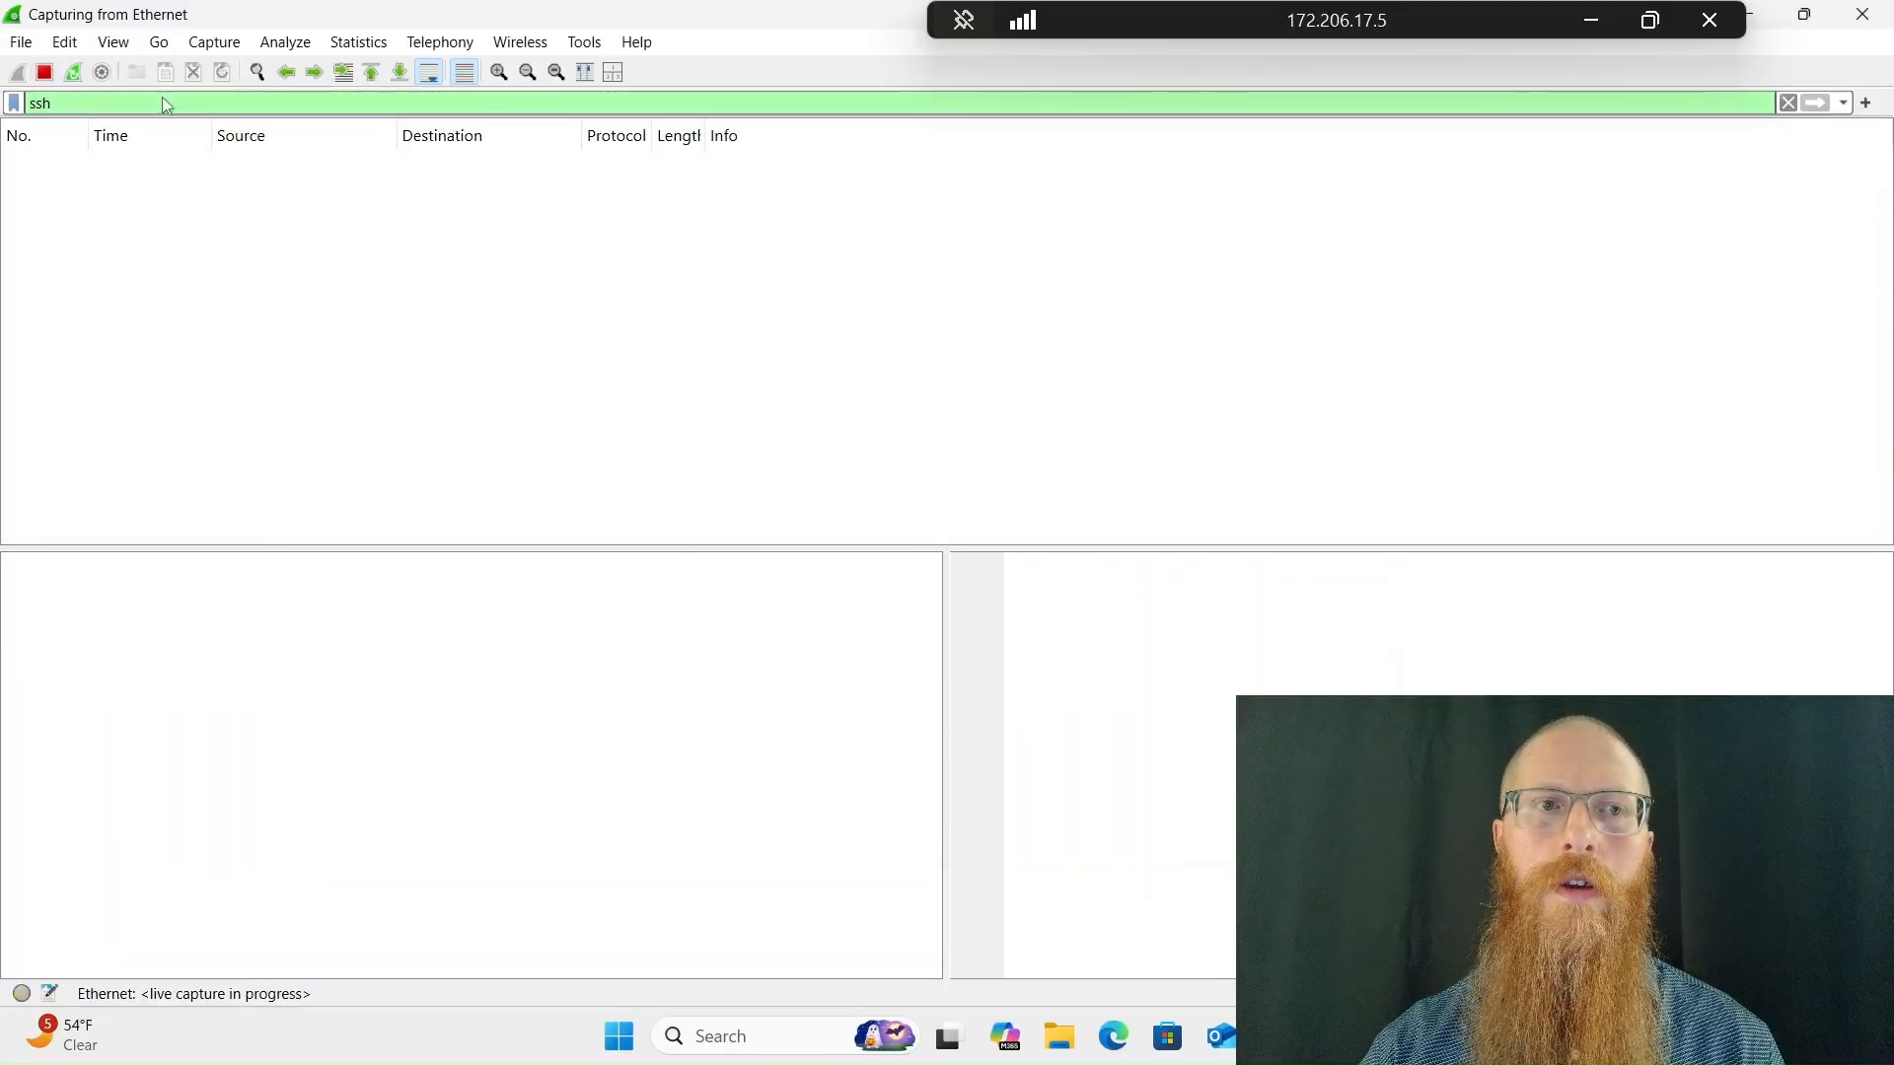
Replace the ssh display filter with dhcp and apply it
{"action": "key", "text": "BackSpace"}
{"action": "key", "text": "BackSpace"}
{"action": "key", "text": "BackSpace"}
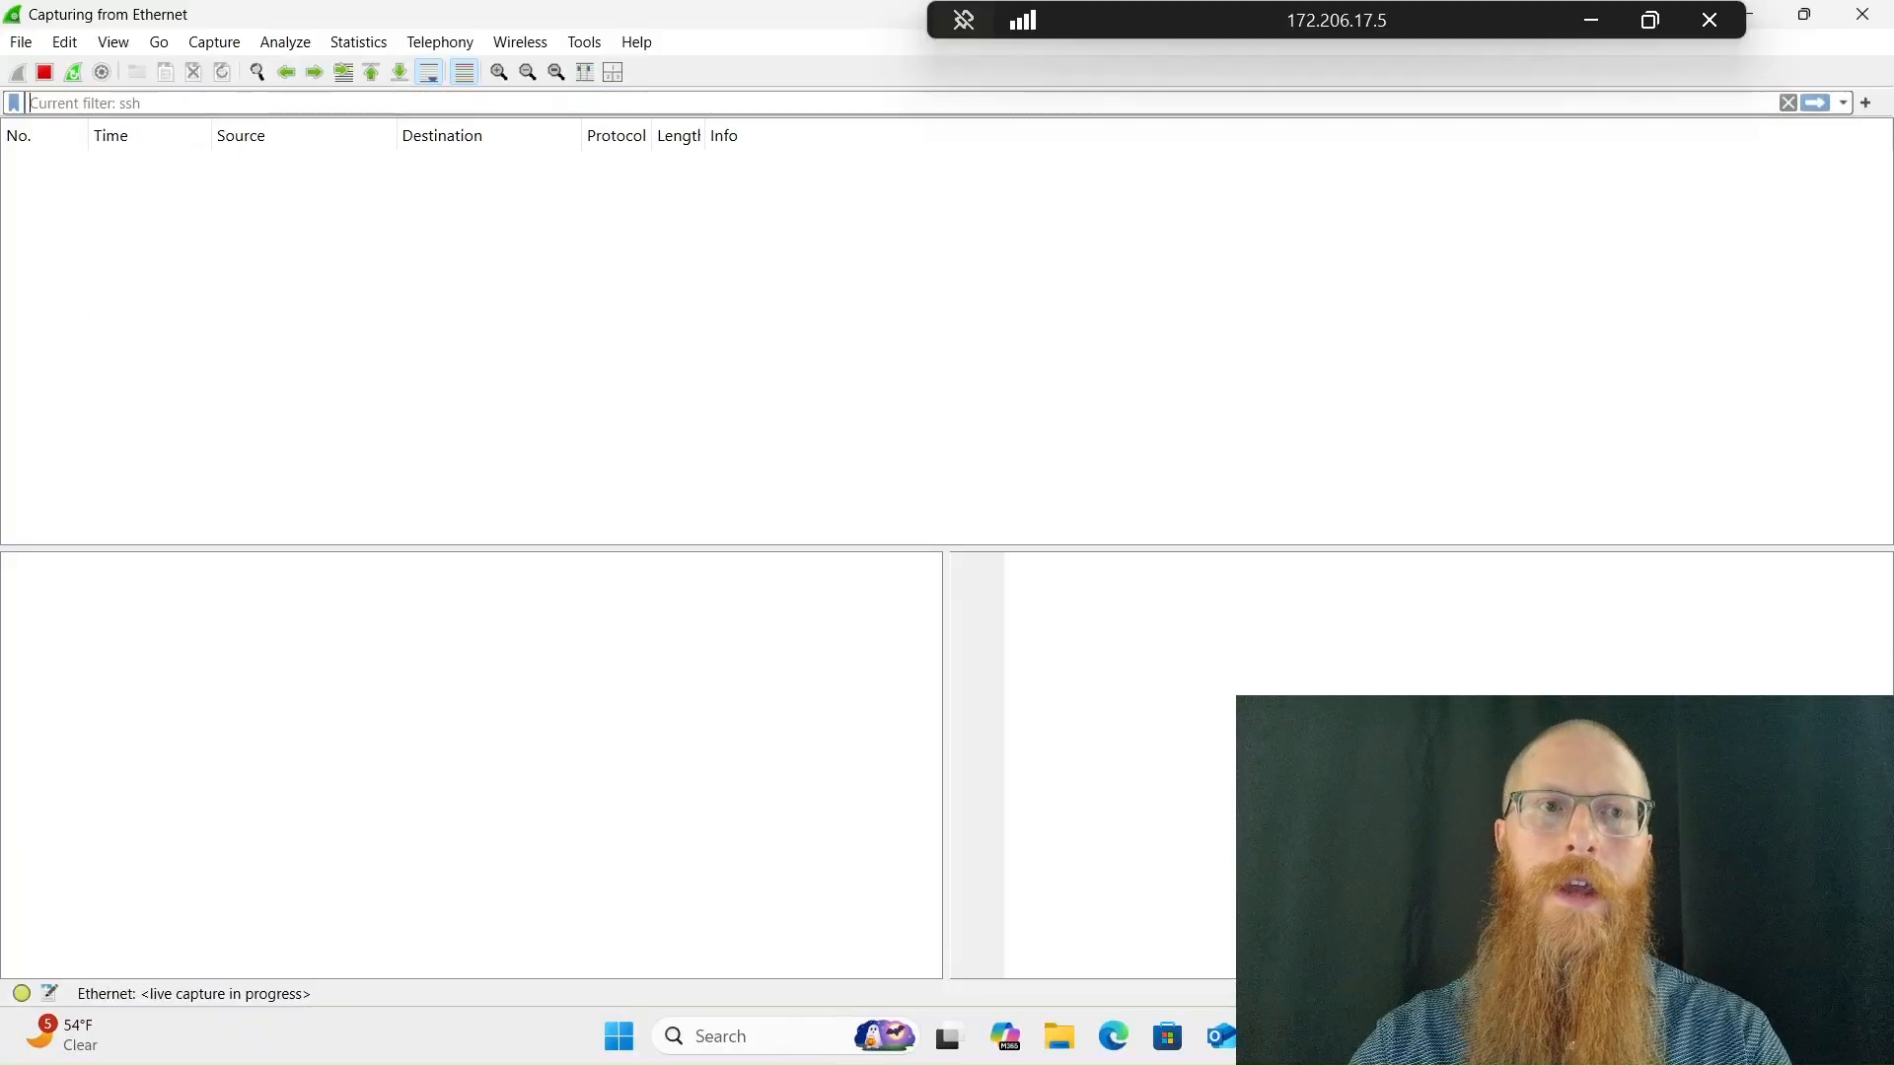
{"action": "type", "text": "dh"}
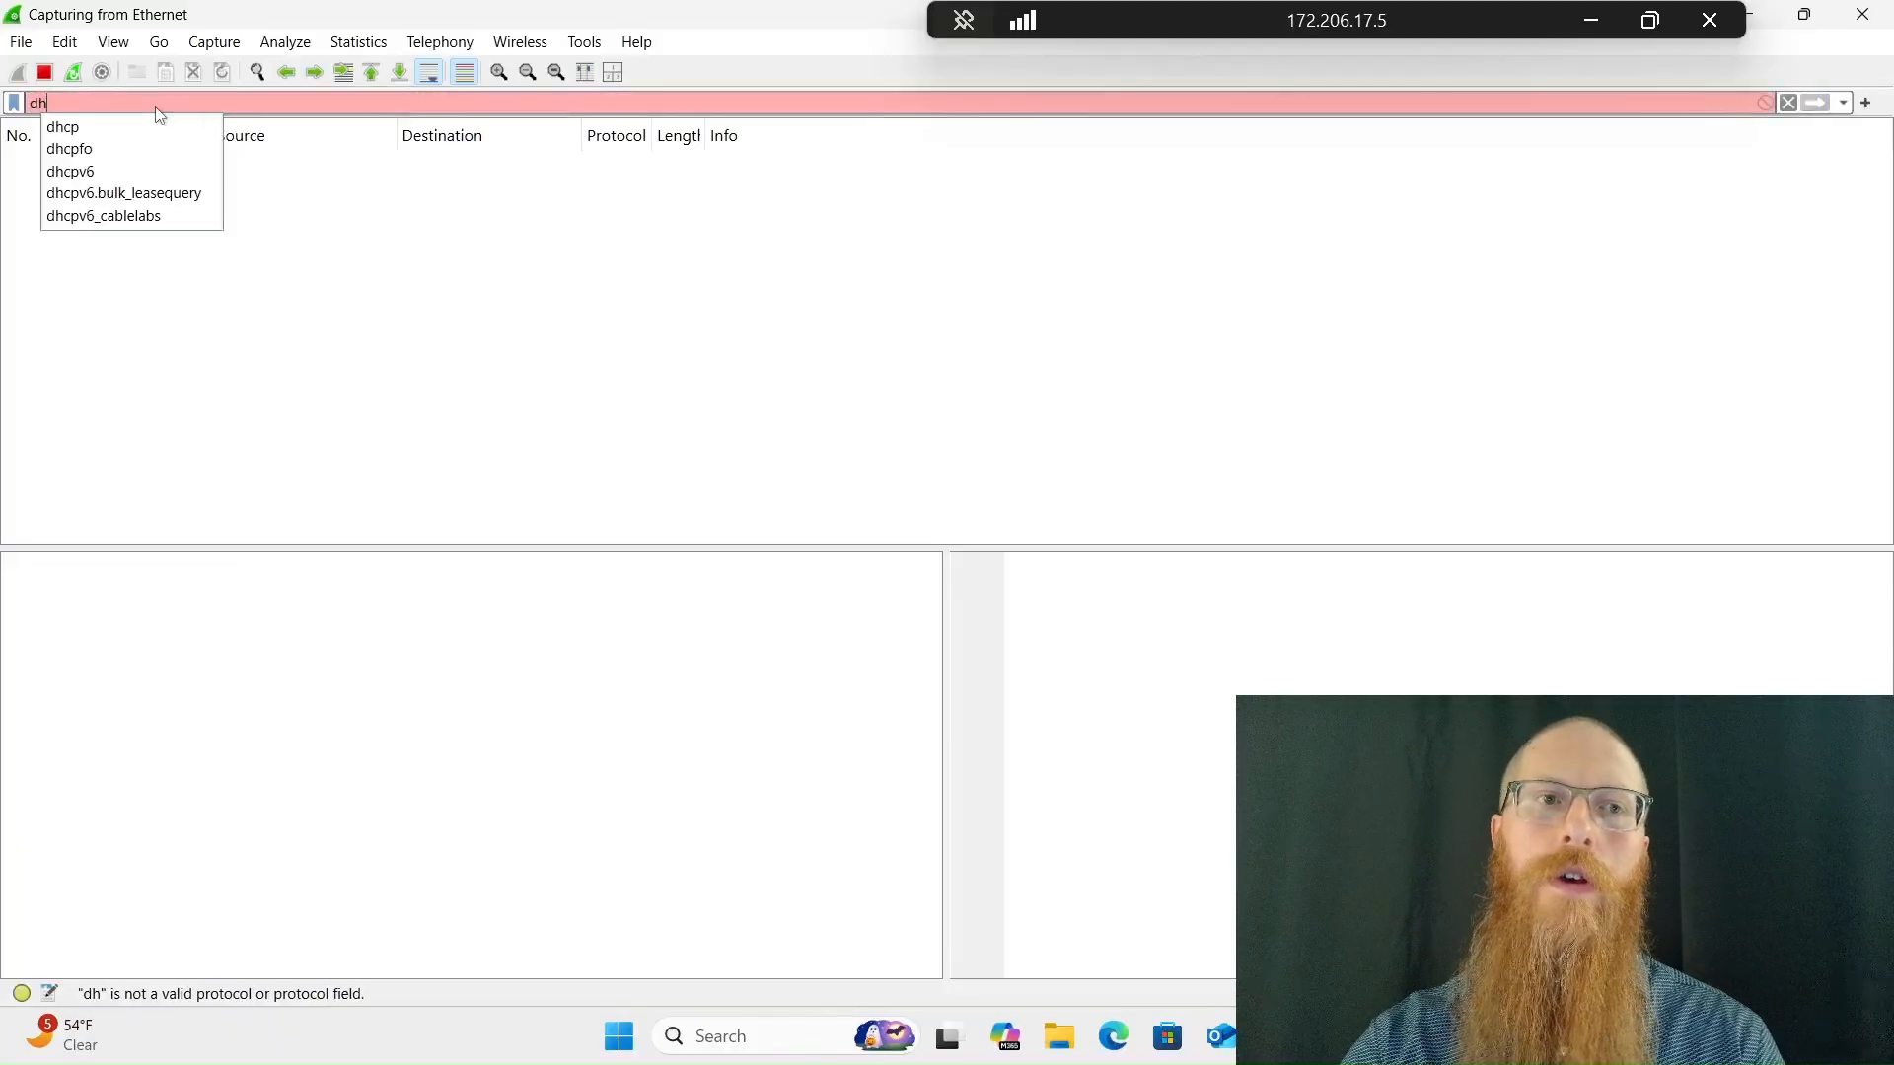
{"action": "type", "text": "cp"}
{"action": "key", "text": "Return"}
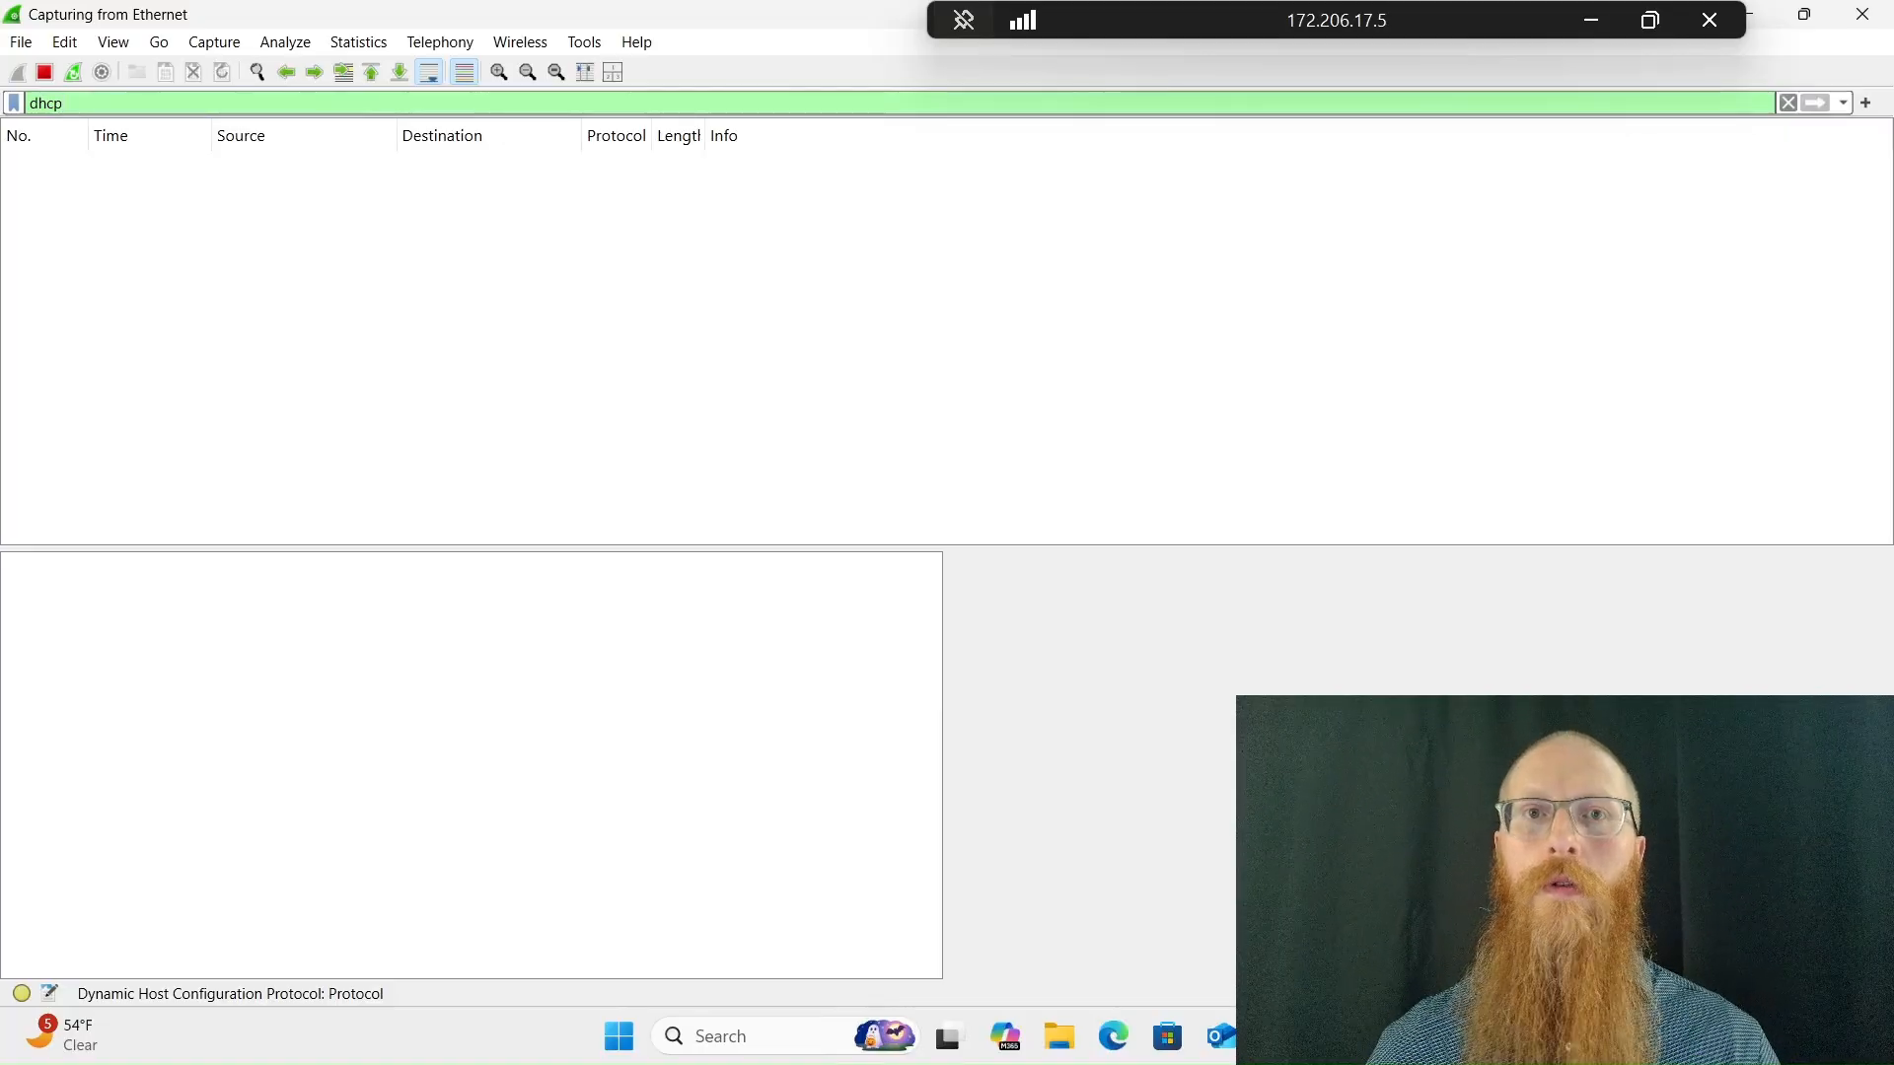
Open Notepad and write a two-line script with ipconfig /release followed by ipconfig /renew
{"action": "key", "text": "super"}
{"action": "type", "text": "notepad"}
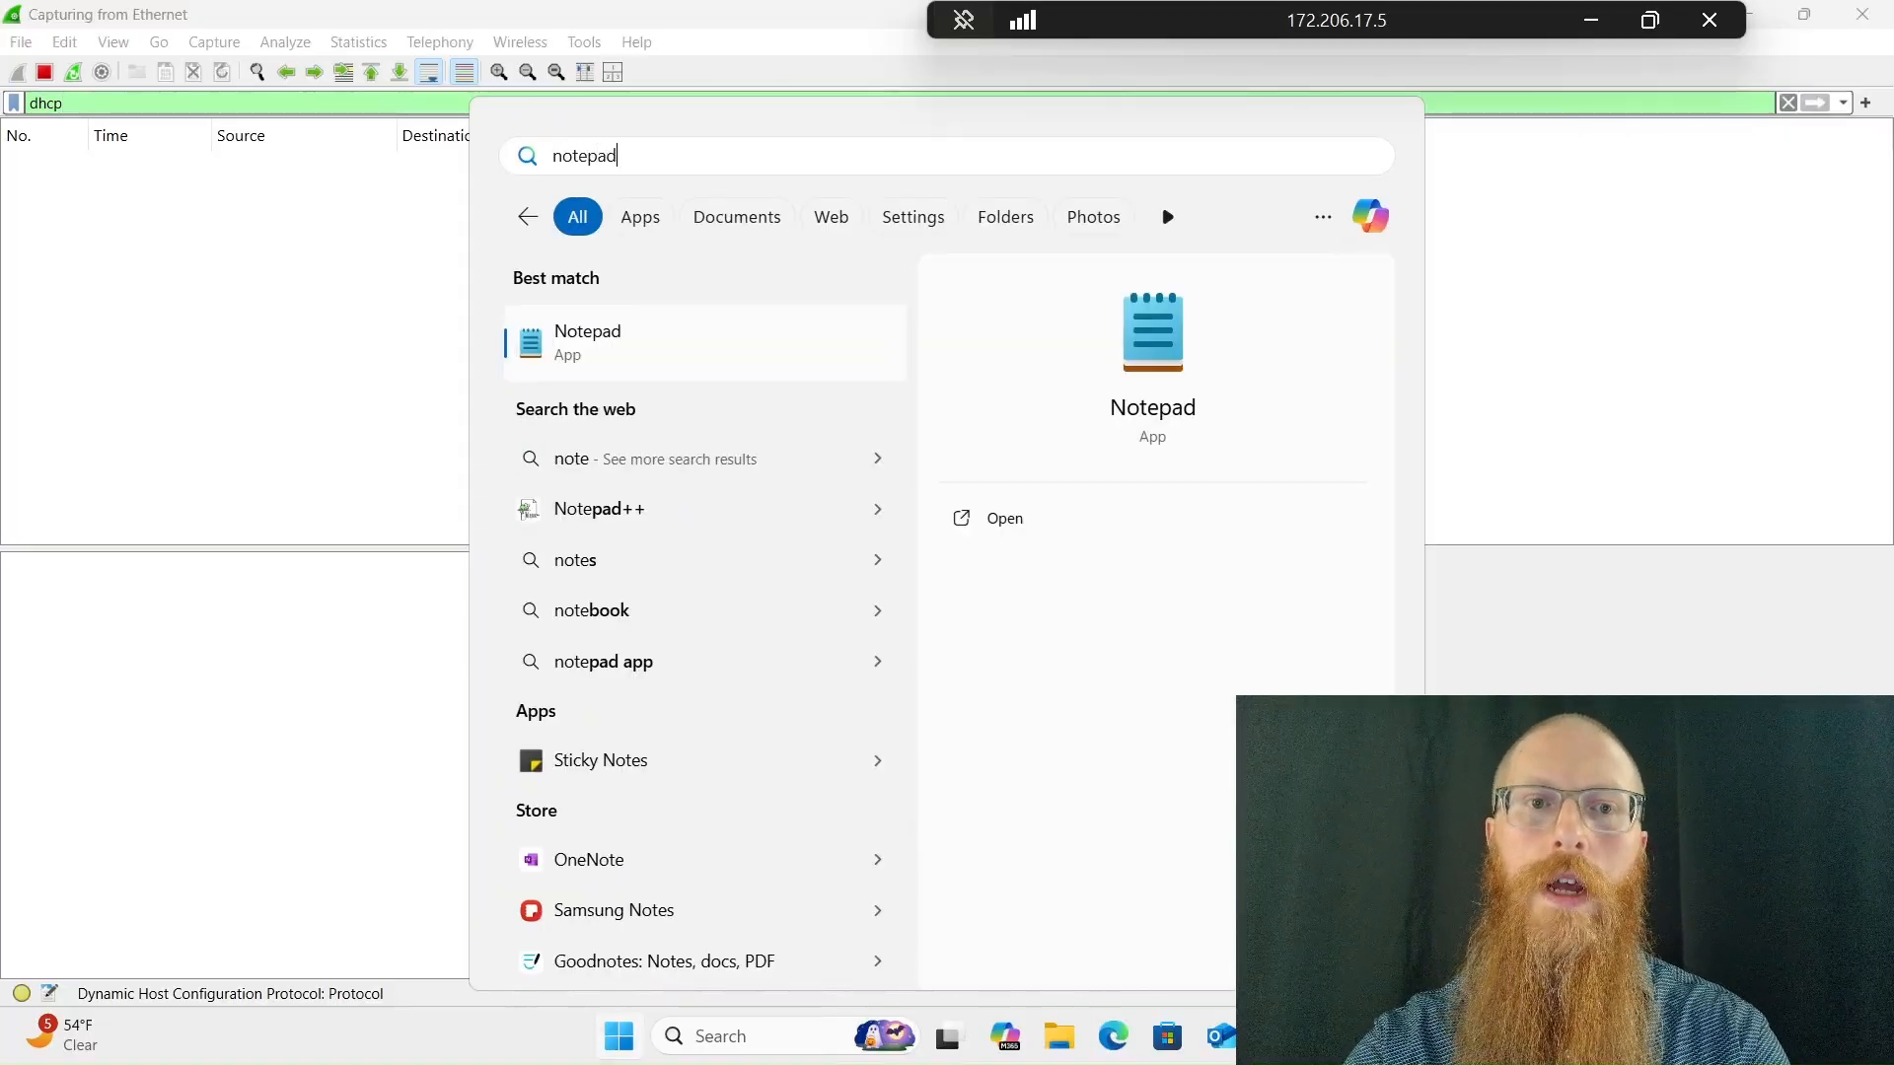
{"action": "key", "text": "Return"}
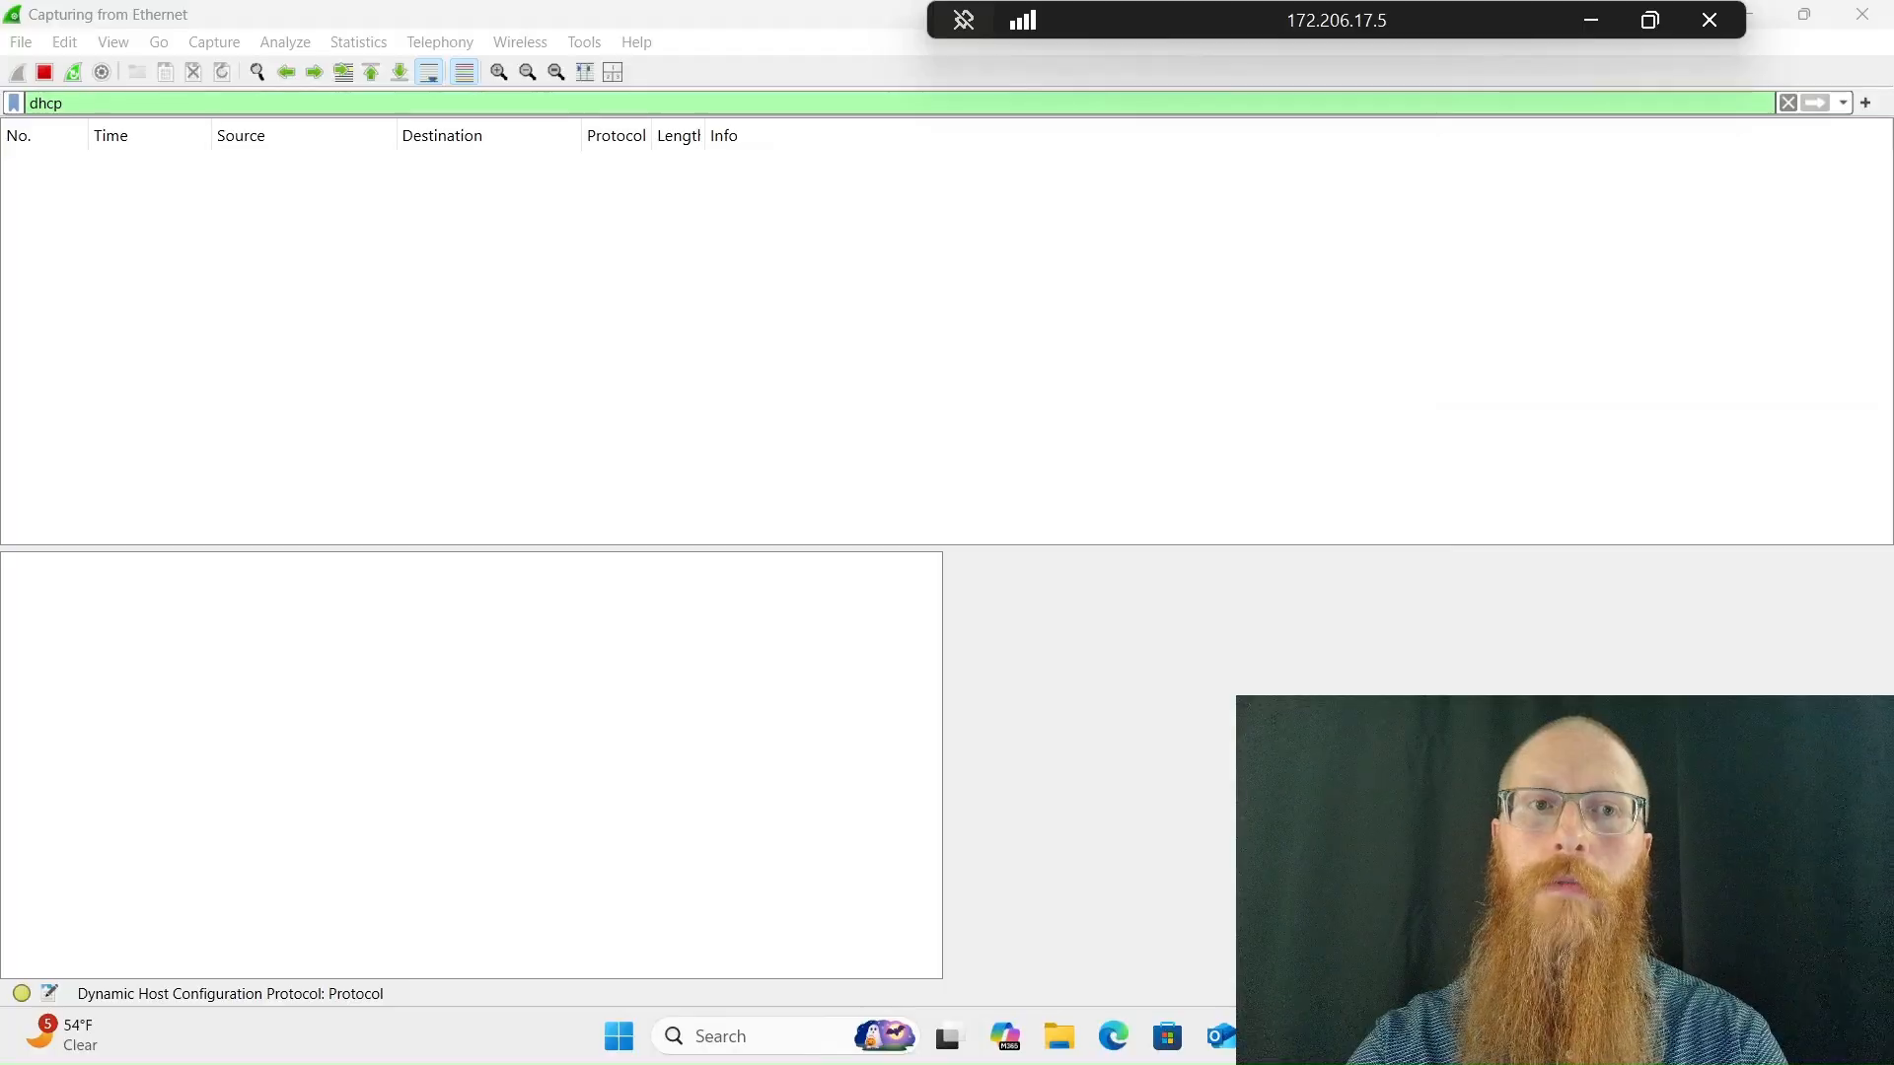
{"action": "type", "text": "ip"}
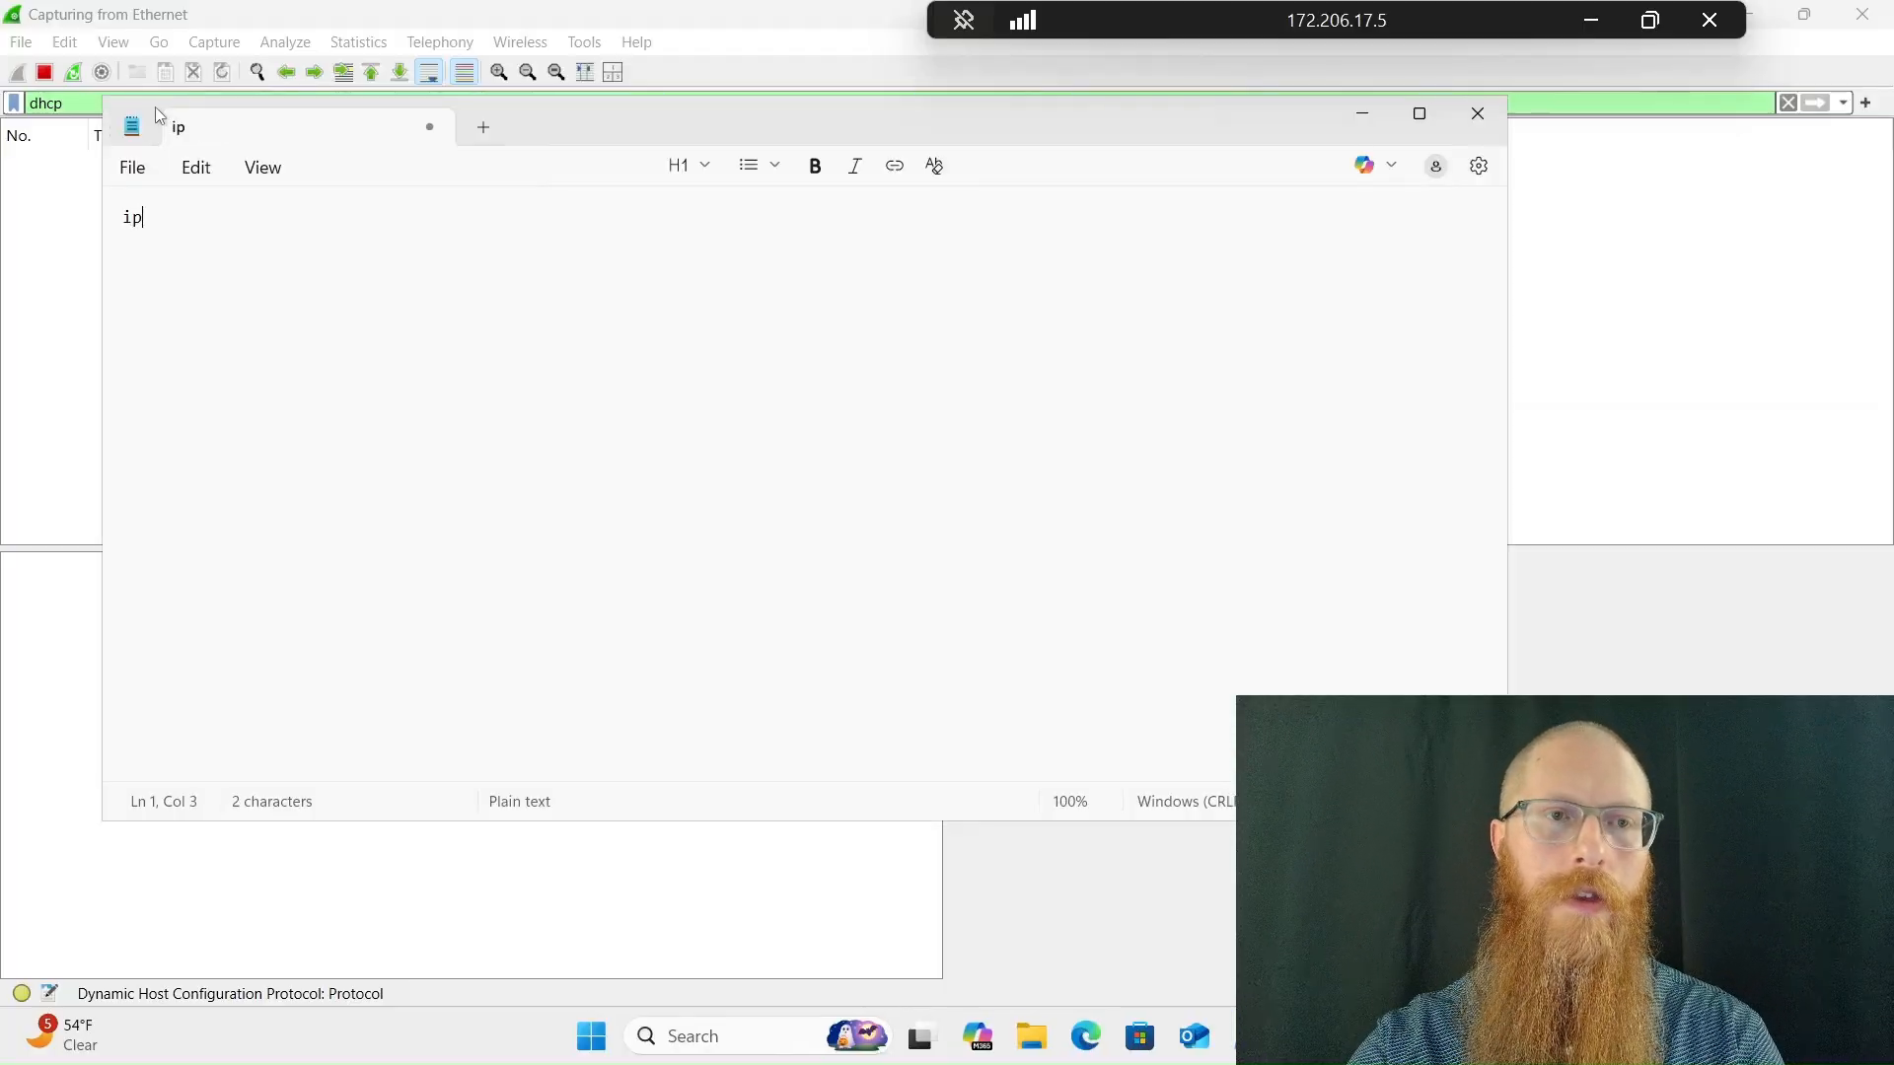
{"action": "type", "text": "config /"}
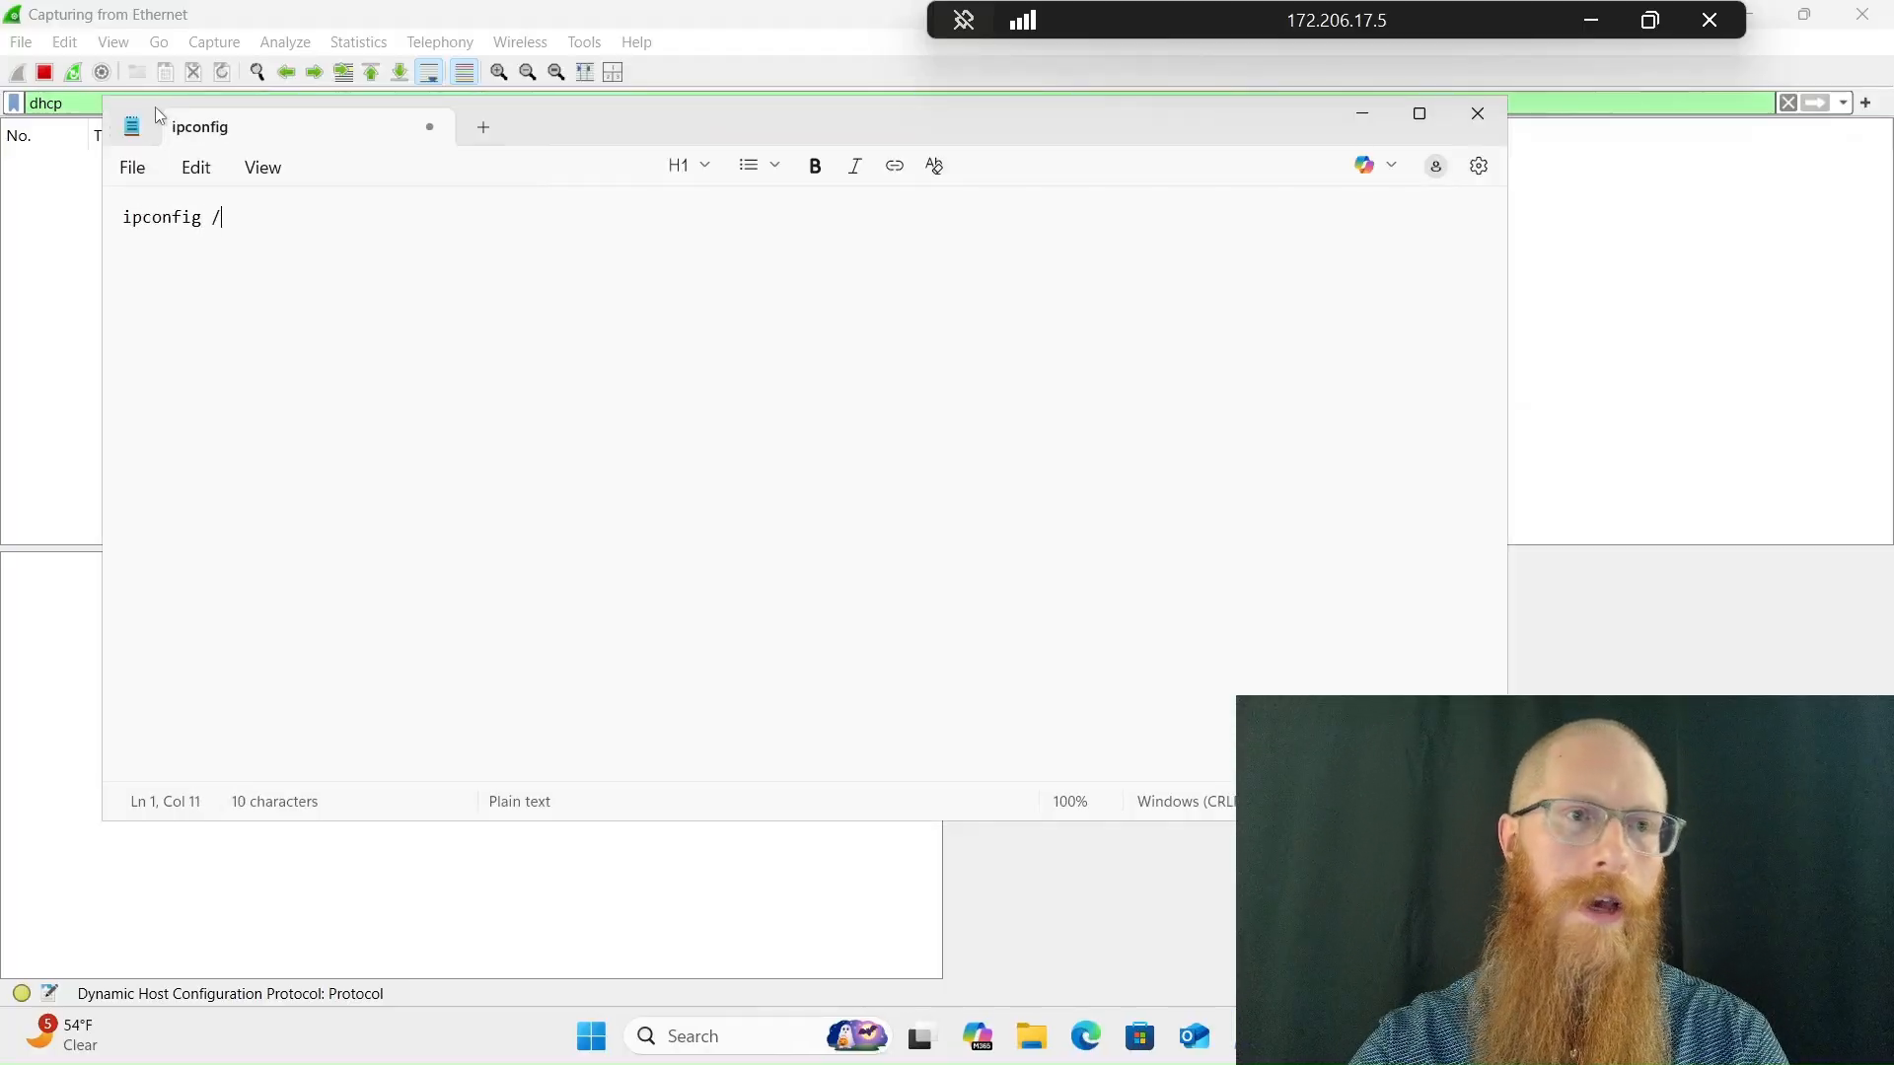
{"action": "type", "text": "relea"}
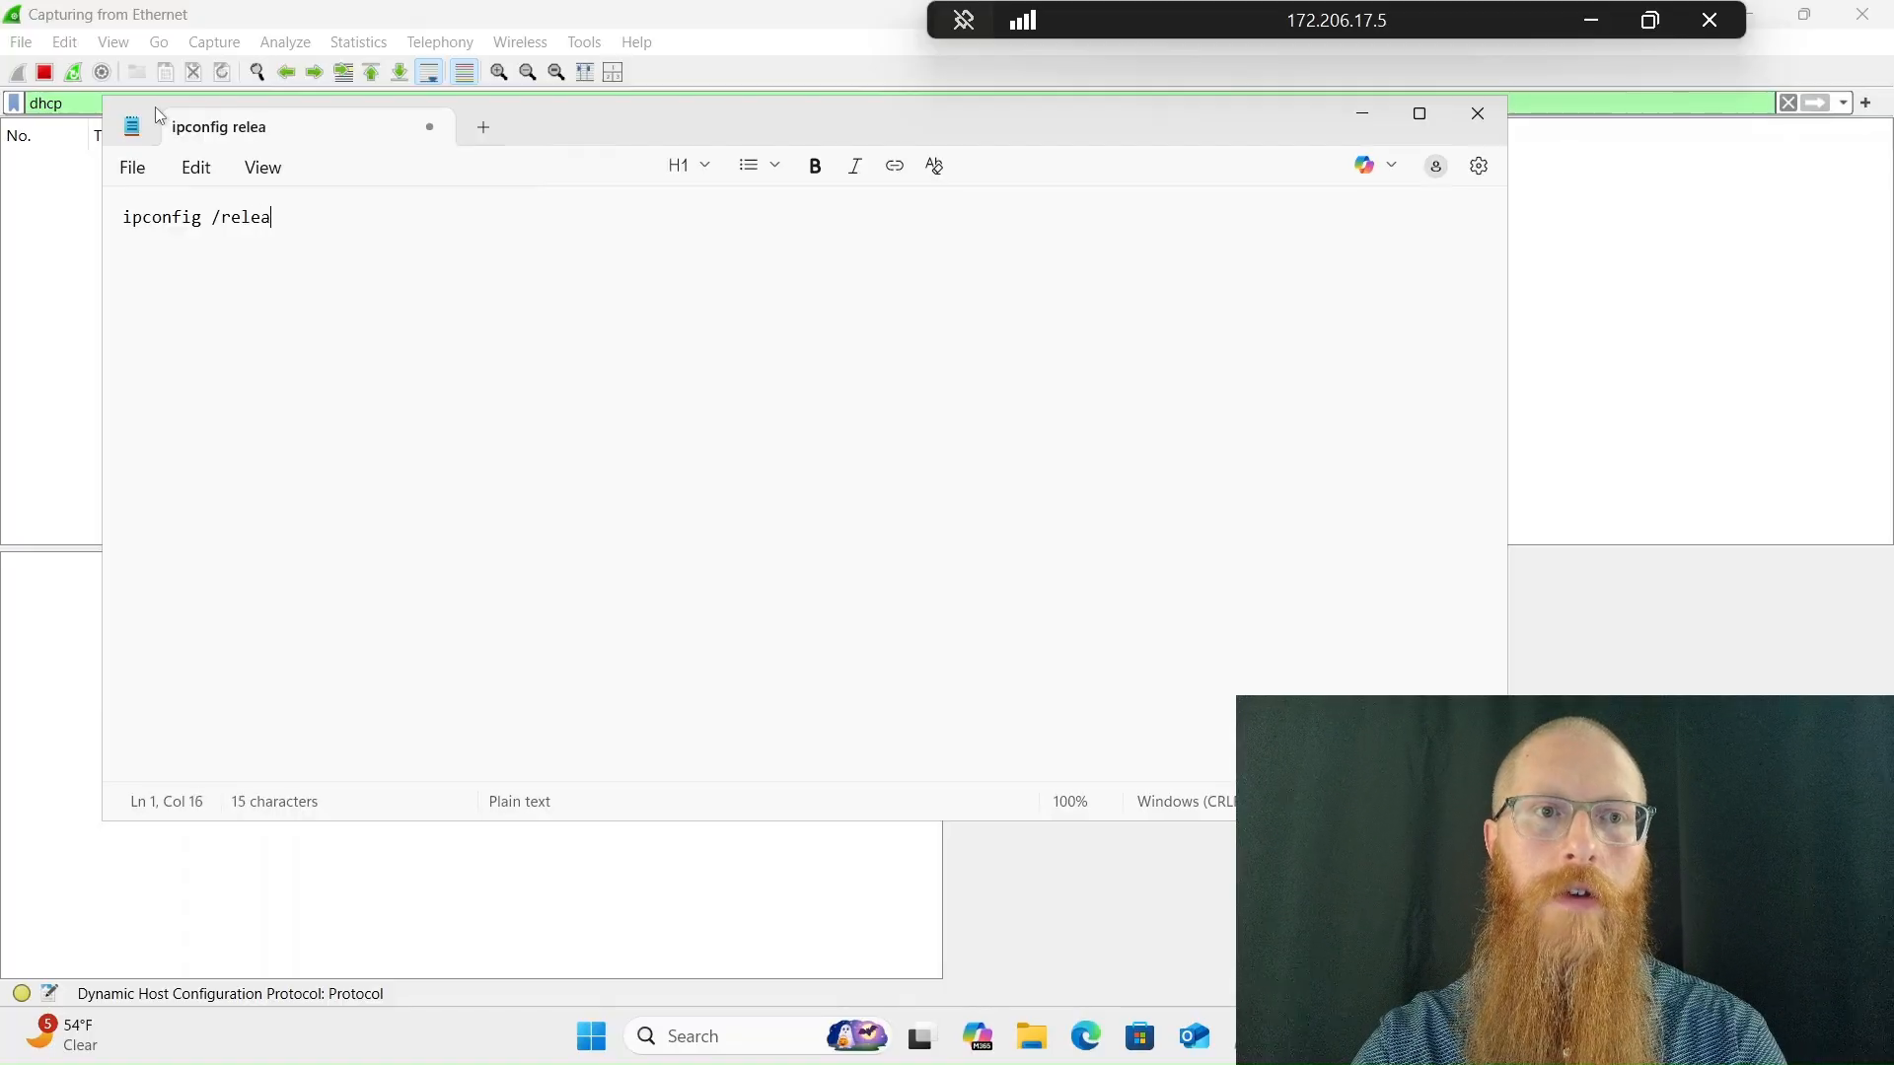
{"action": "type", "text": "se"}
{"action": "key", "text": "Return"}
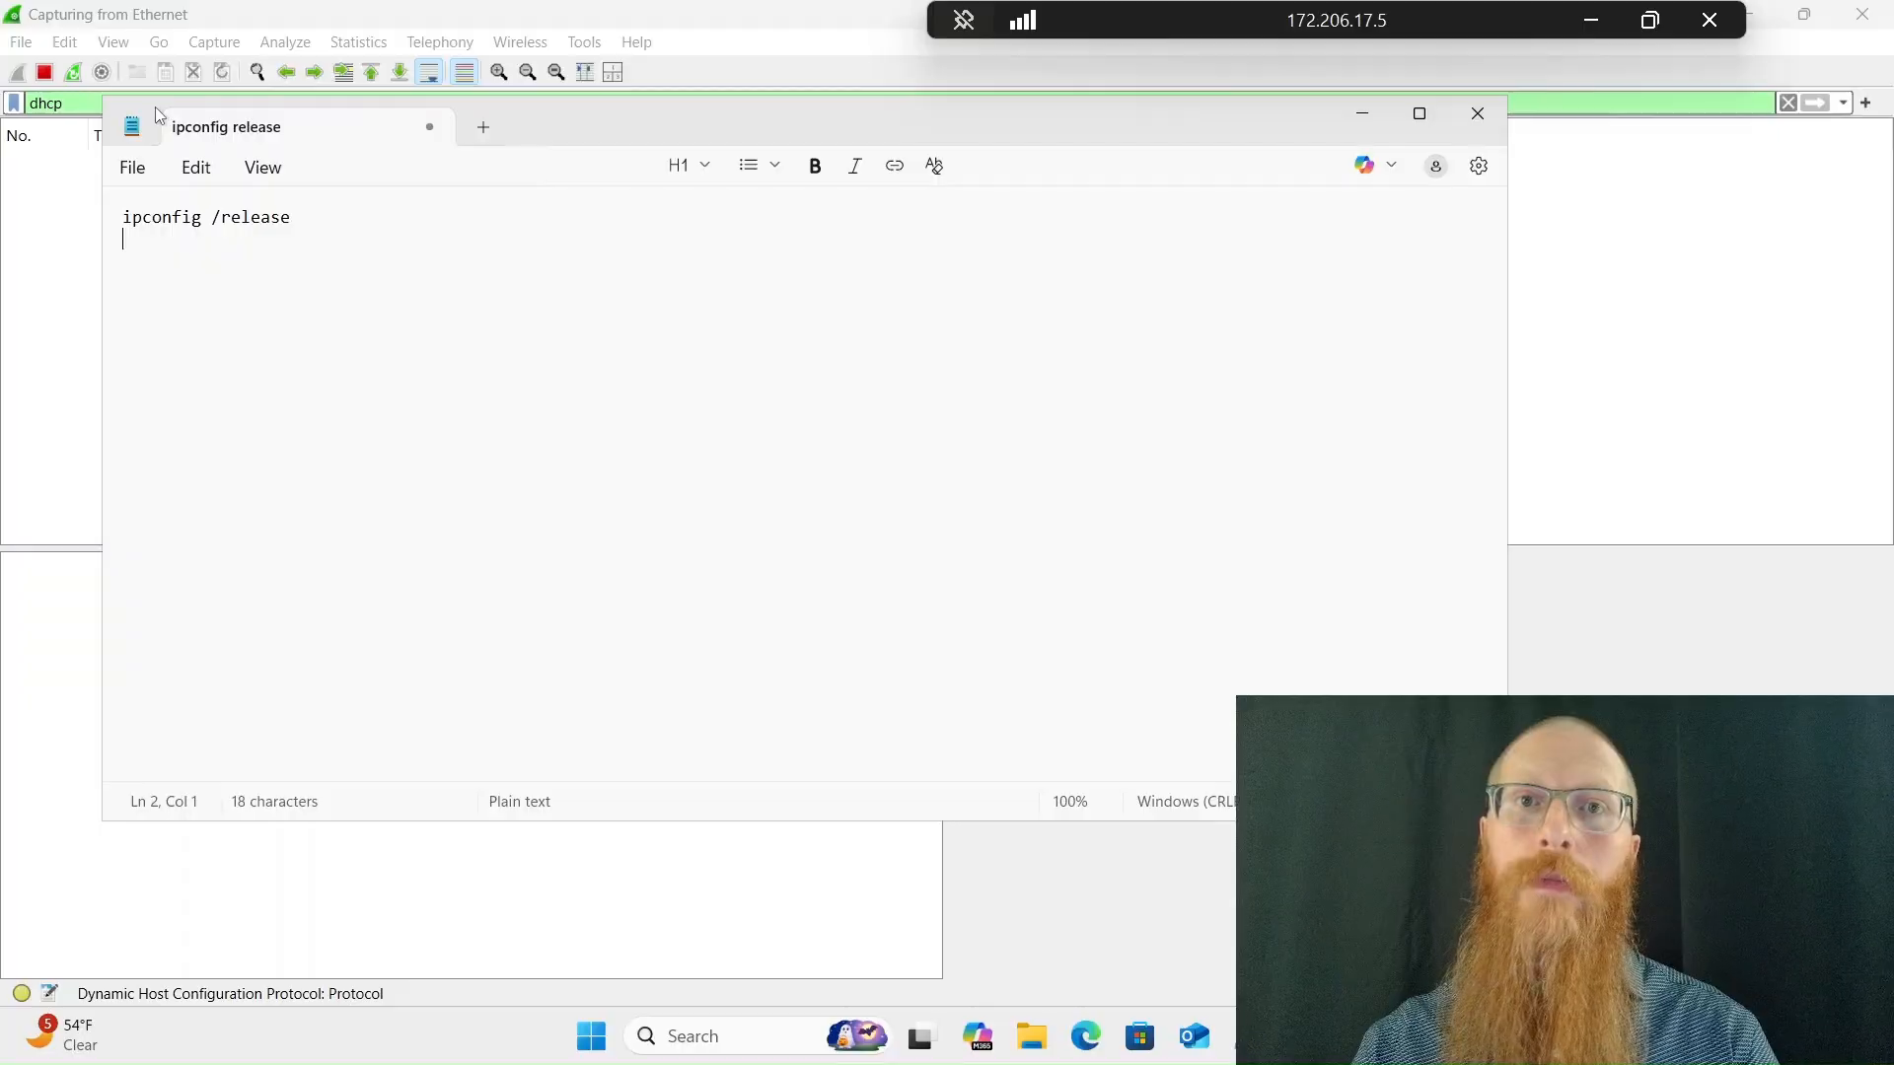
{"action": "type", "text": "ipcon"}
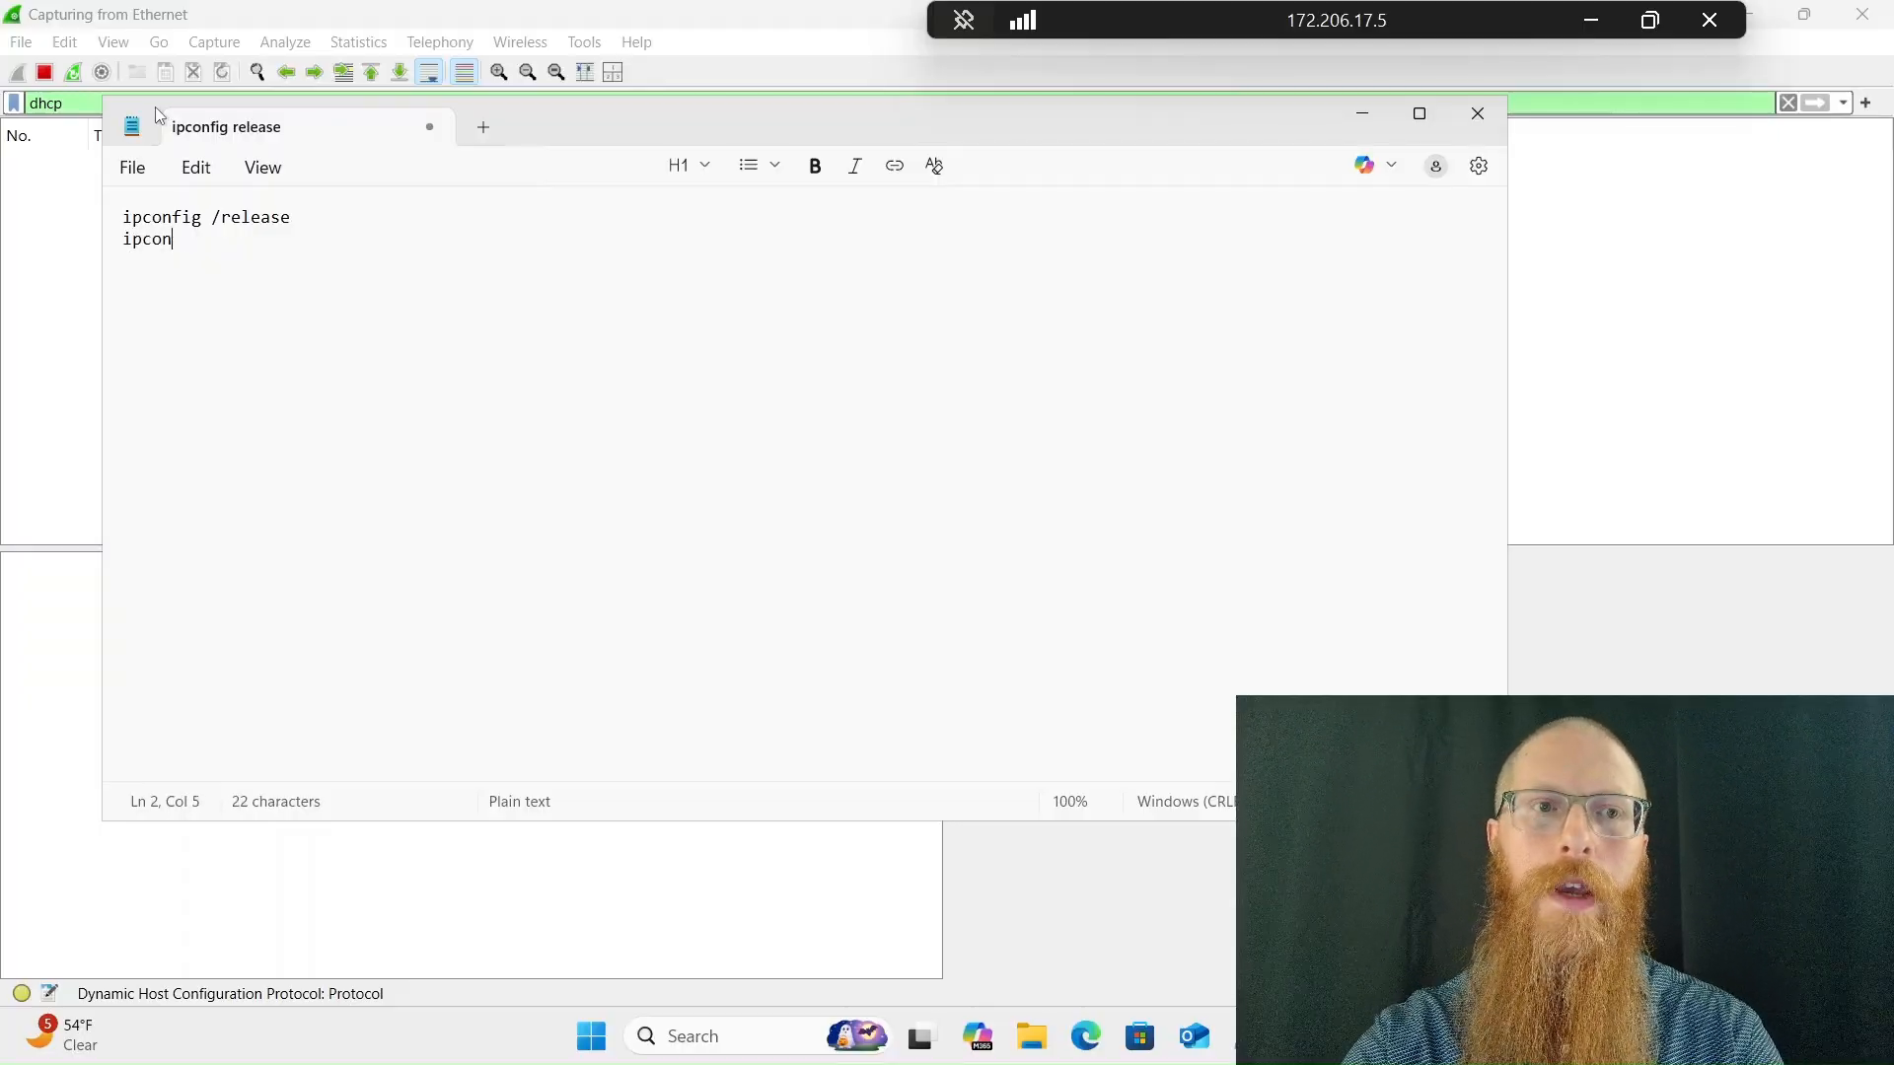
{"action": "type", "text": "fig /renew"}
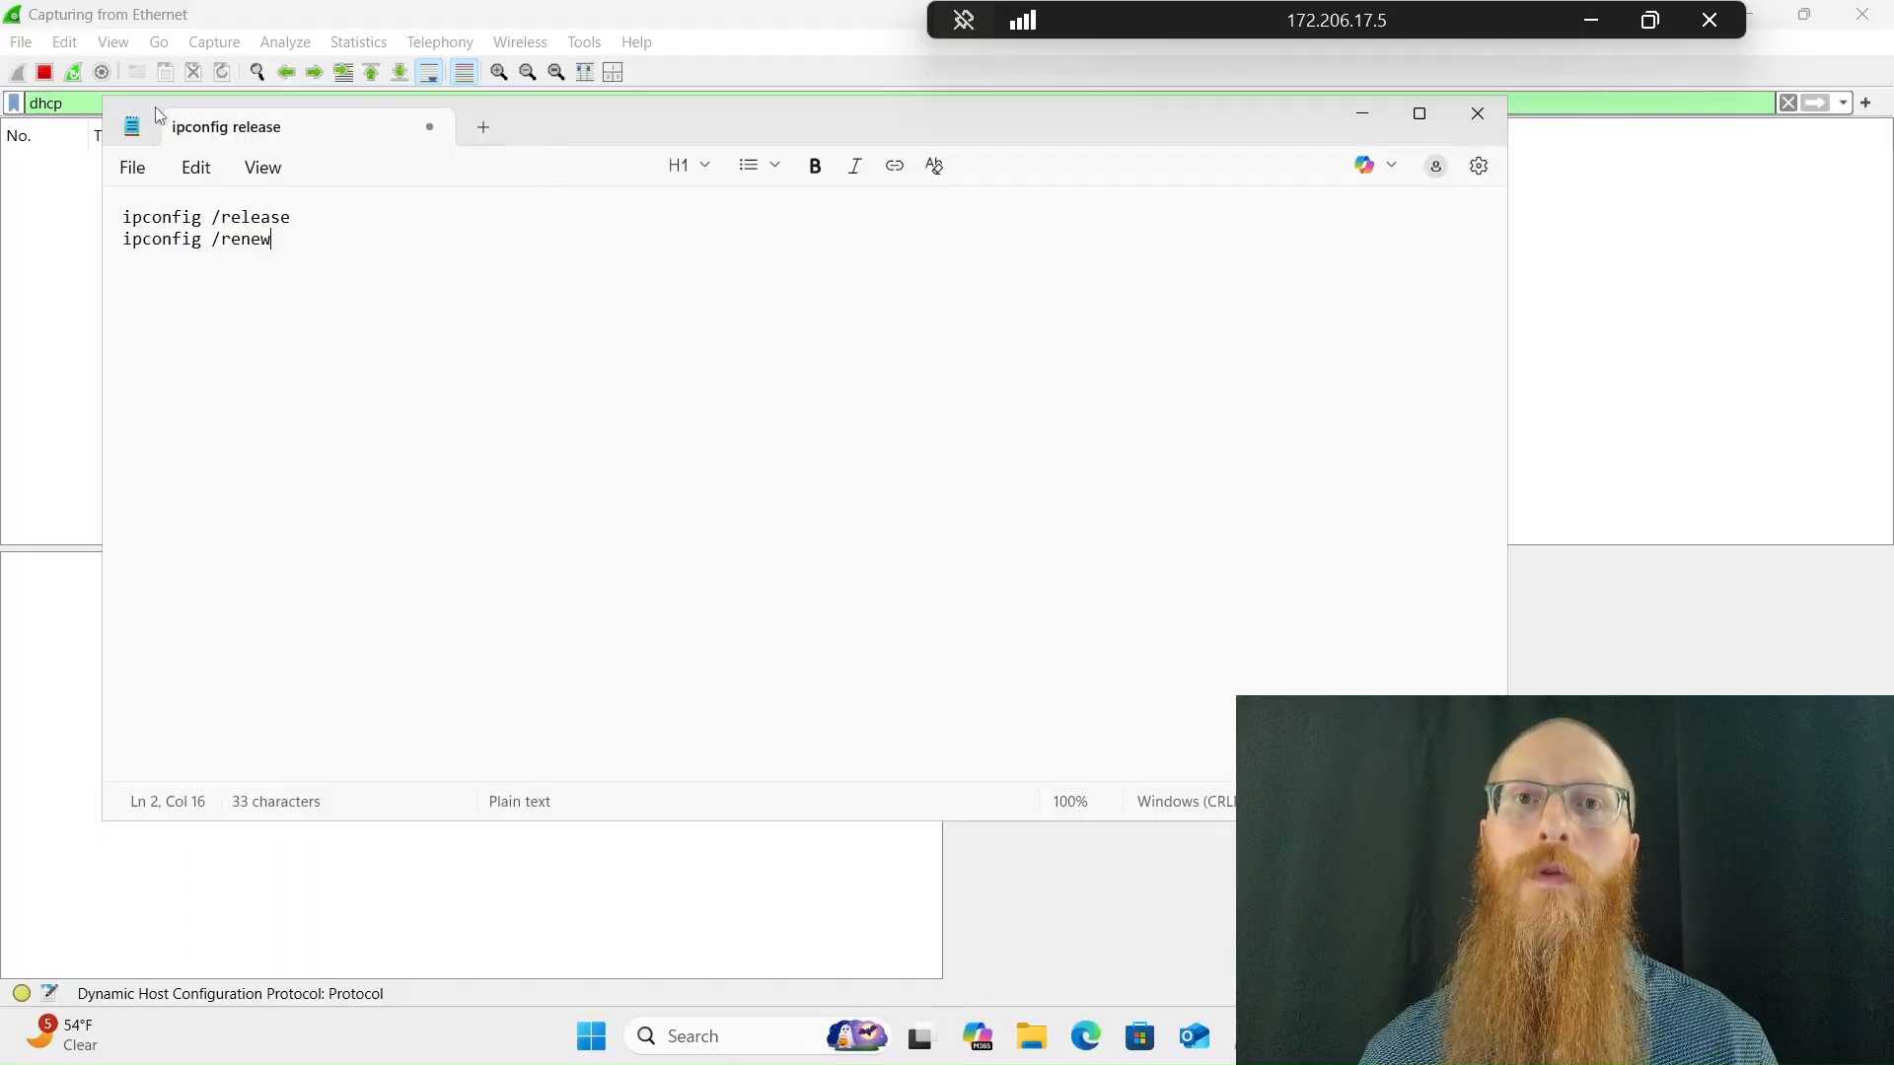
Save the script as DHCP.bat on the Windows (C:) drive and close Notepad
{"action": "left_click", "coordinate": [133, 168]}
{"action": "left_click", "coordinate": [182, 464]}
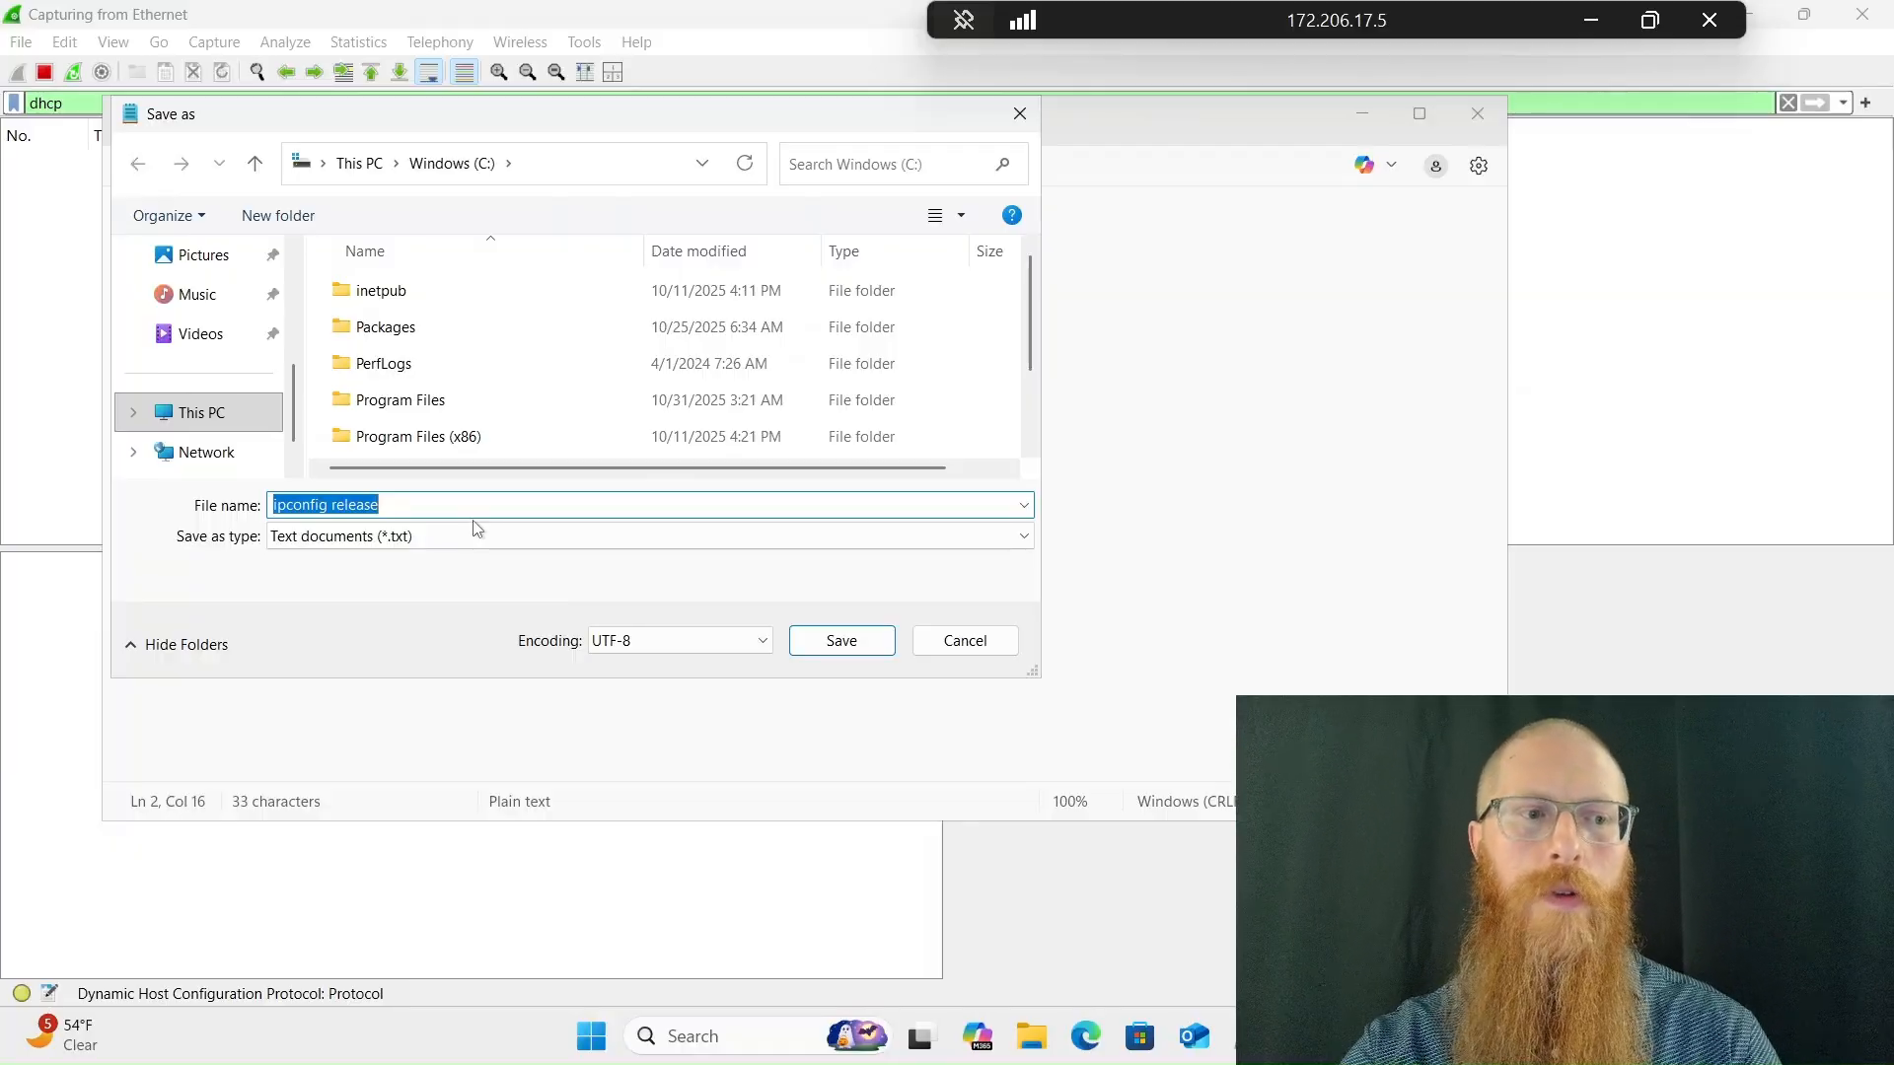
{"action": "type", "text": "DHCP"}
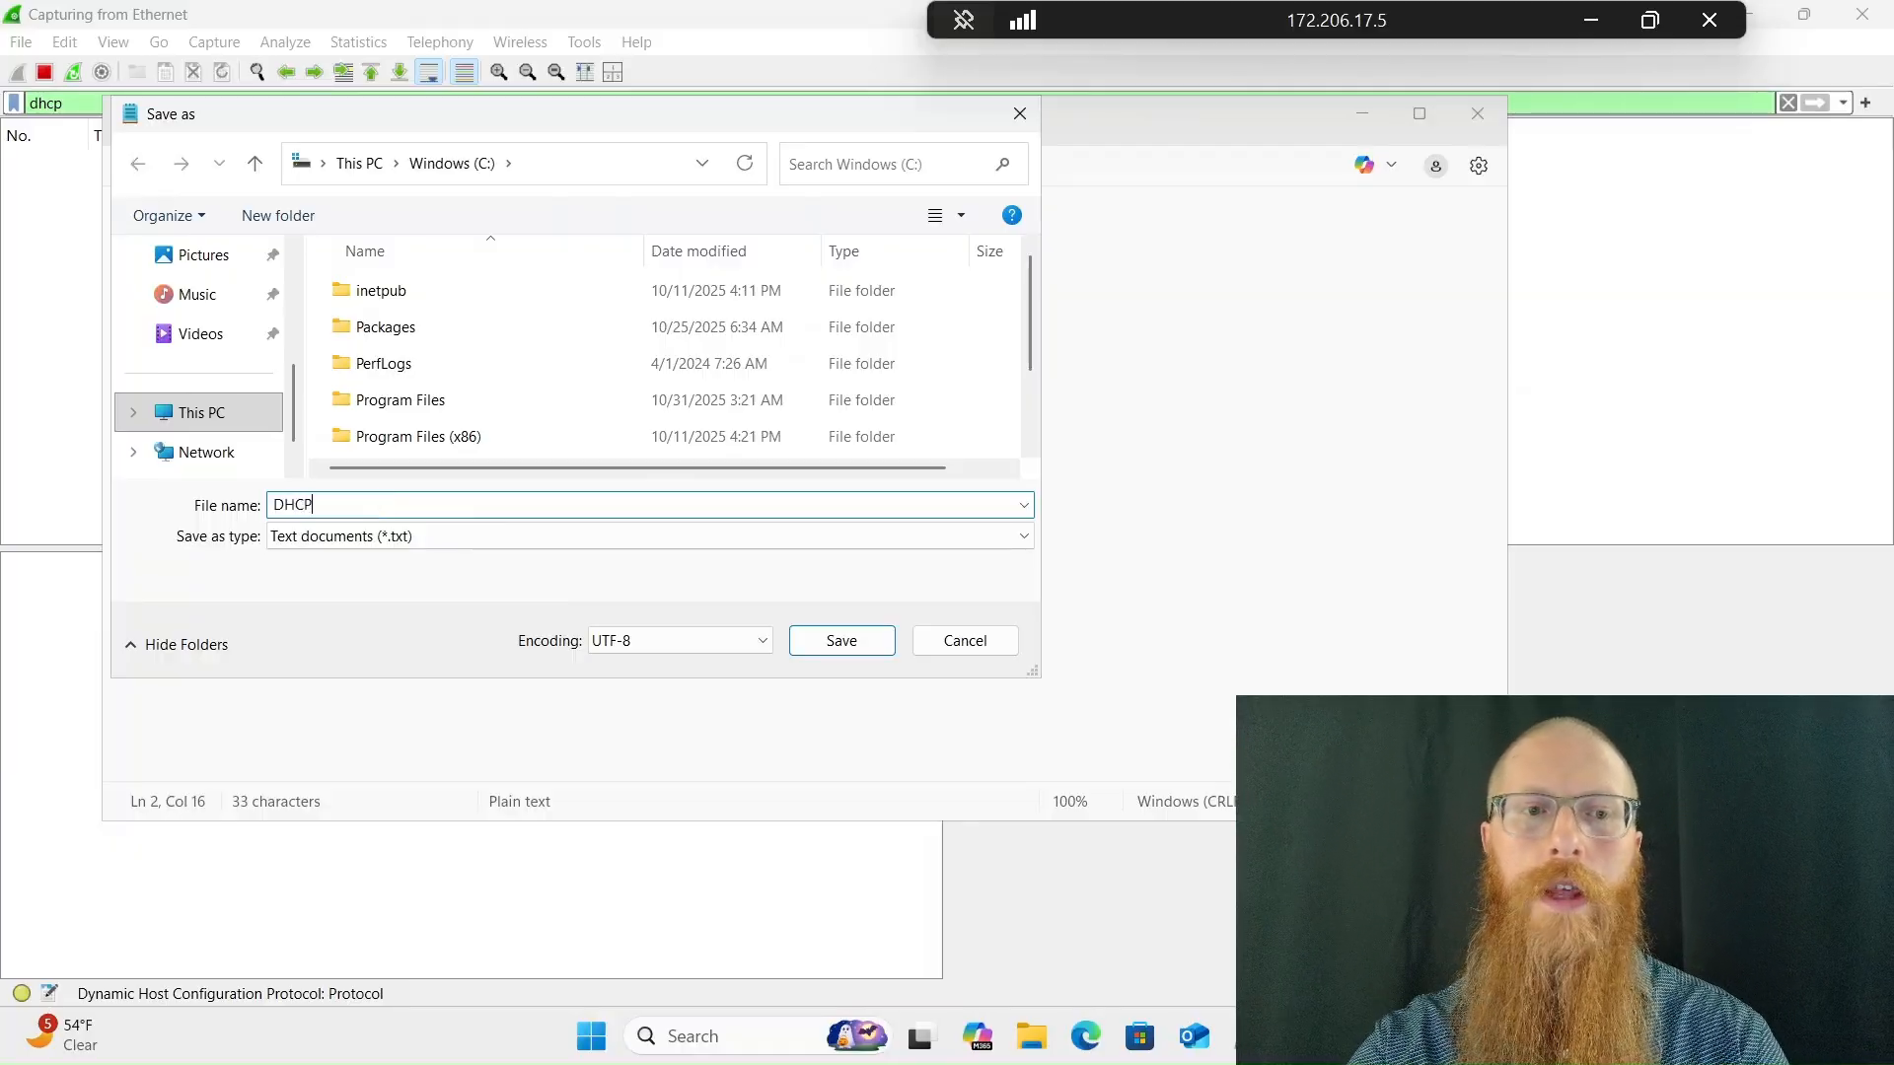
{"action": "type", "text": ".bat"}
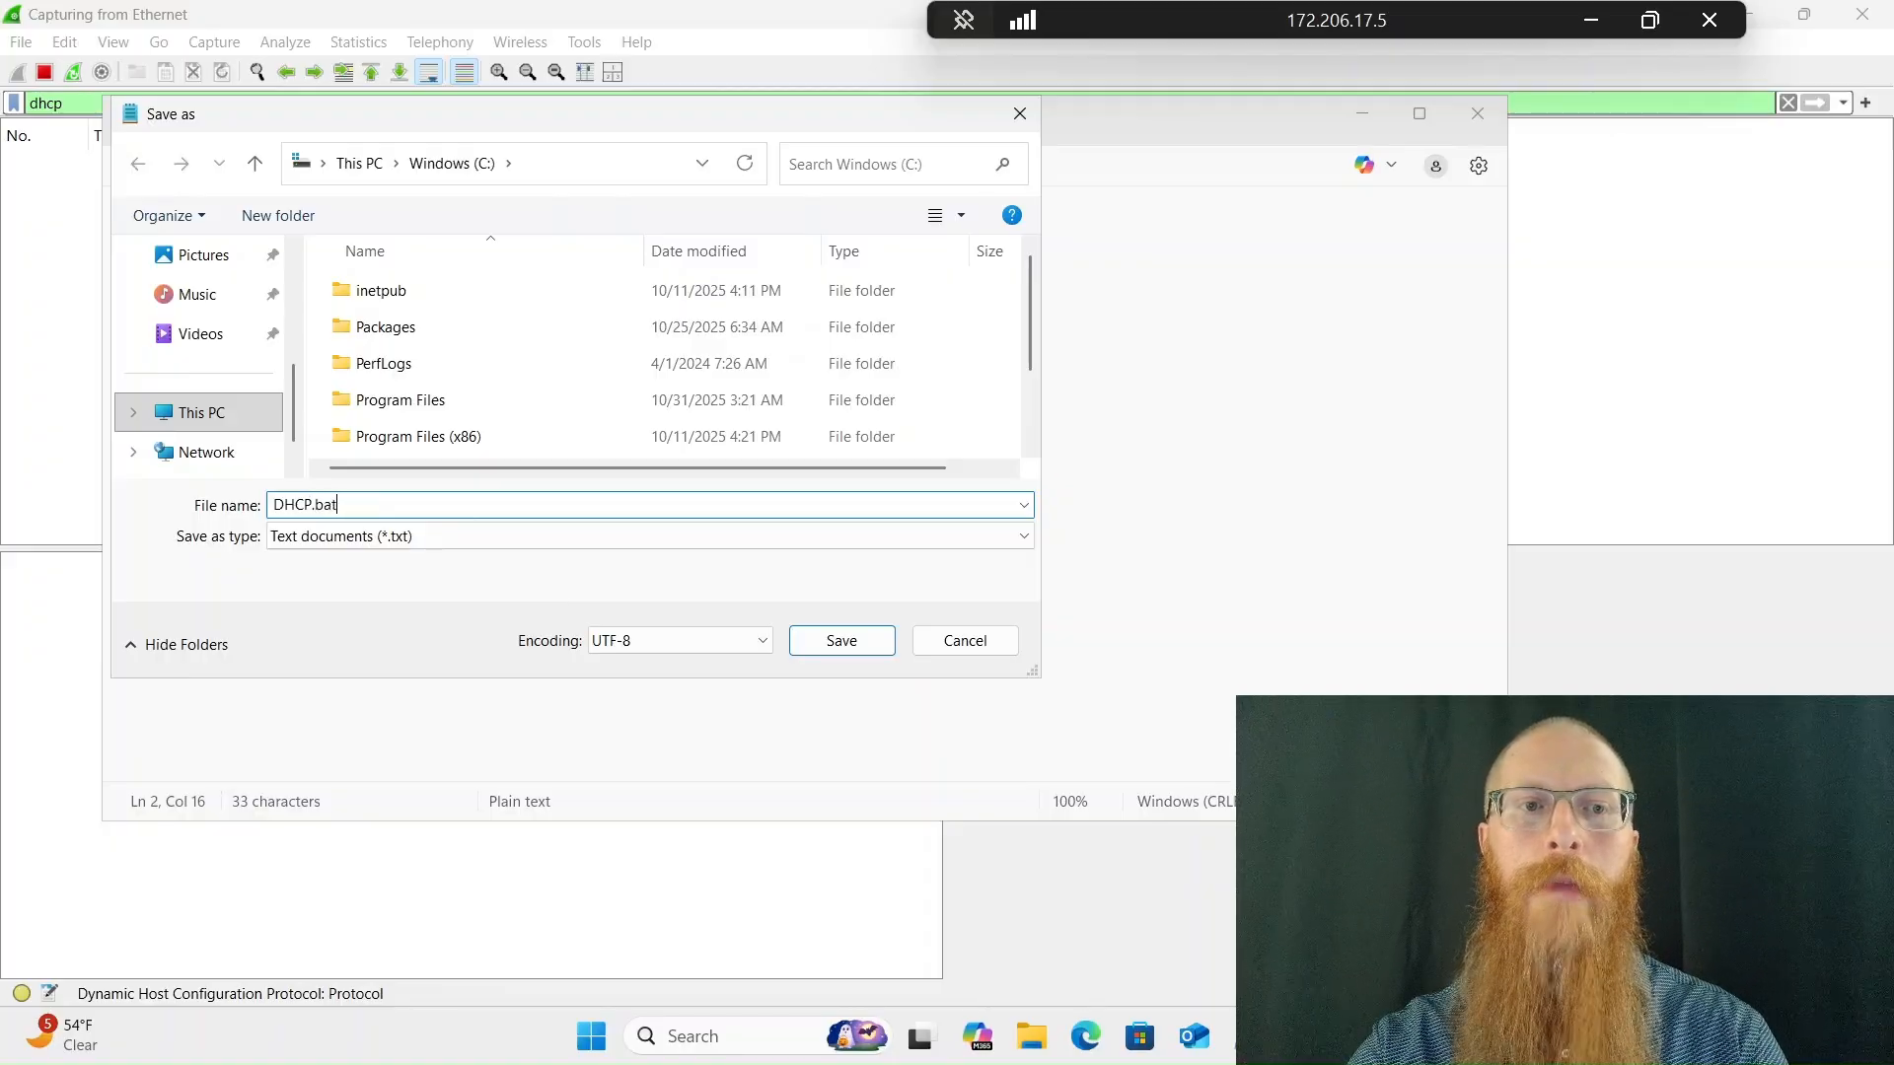
{"action": "key", "text": "Return"}
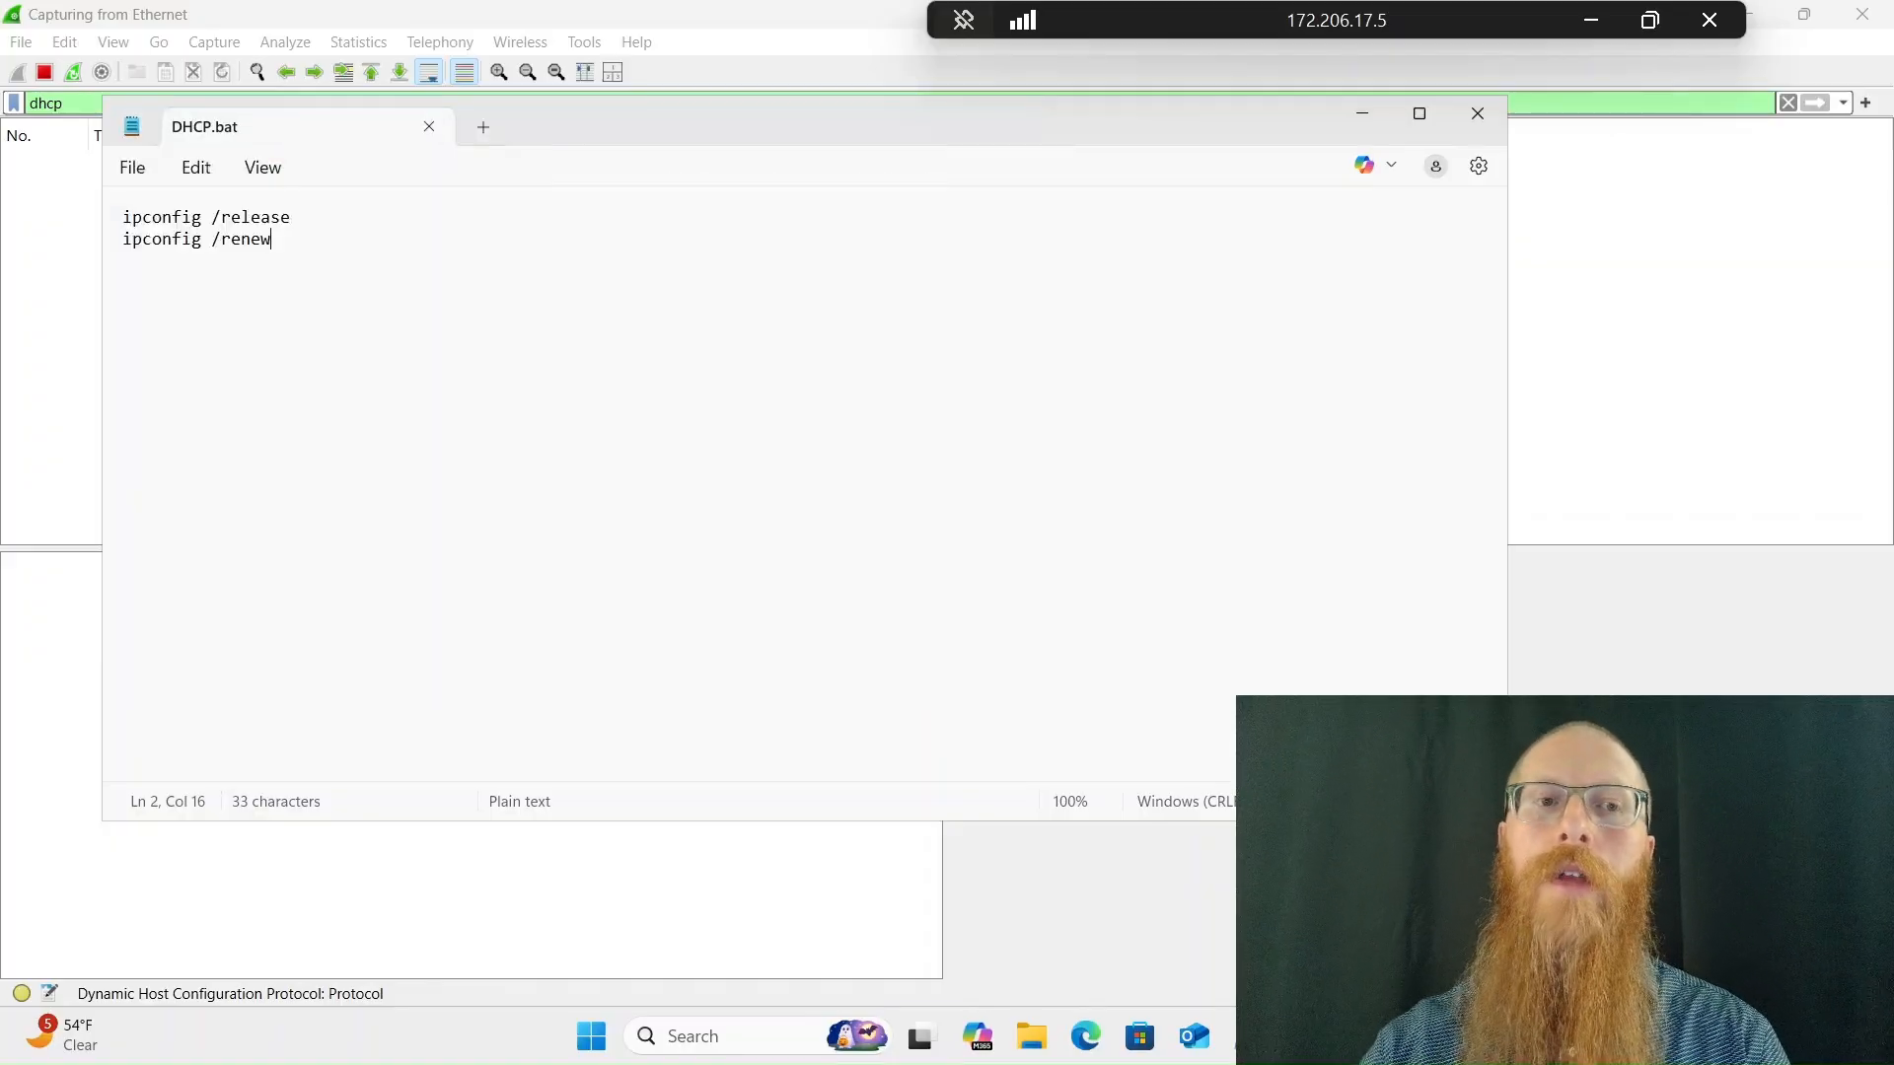
{"action": "left_click", "coordinate": [1477, 114]}
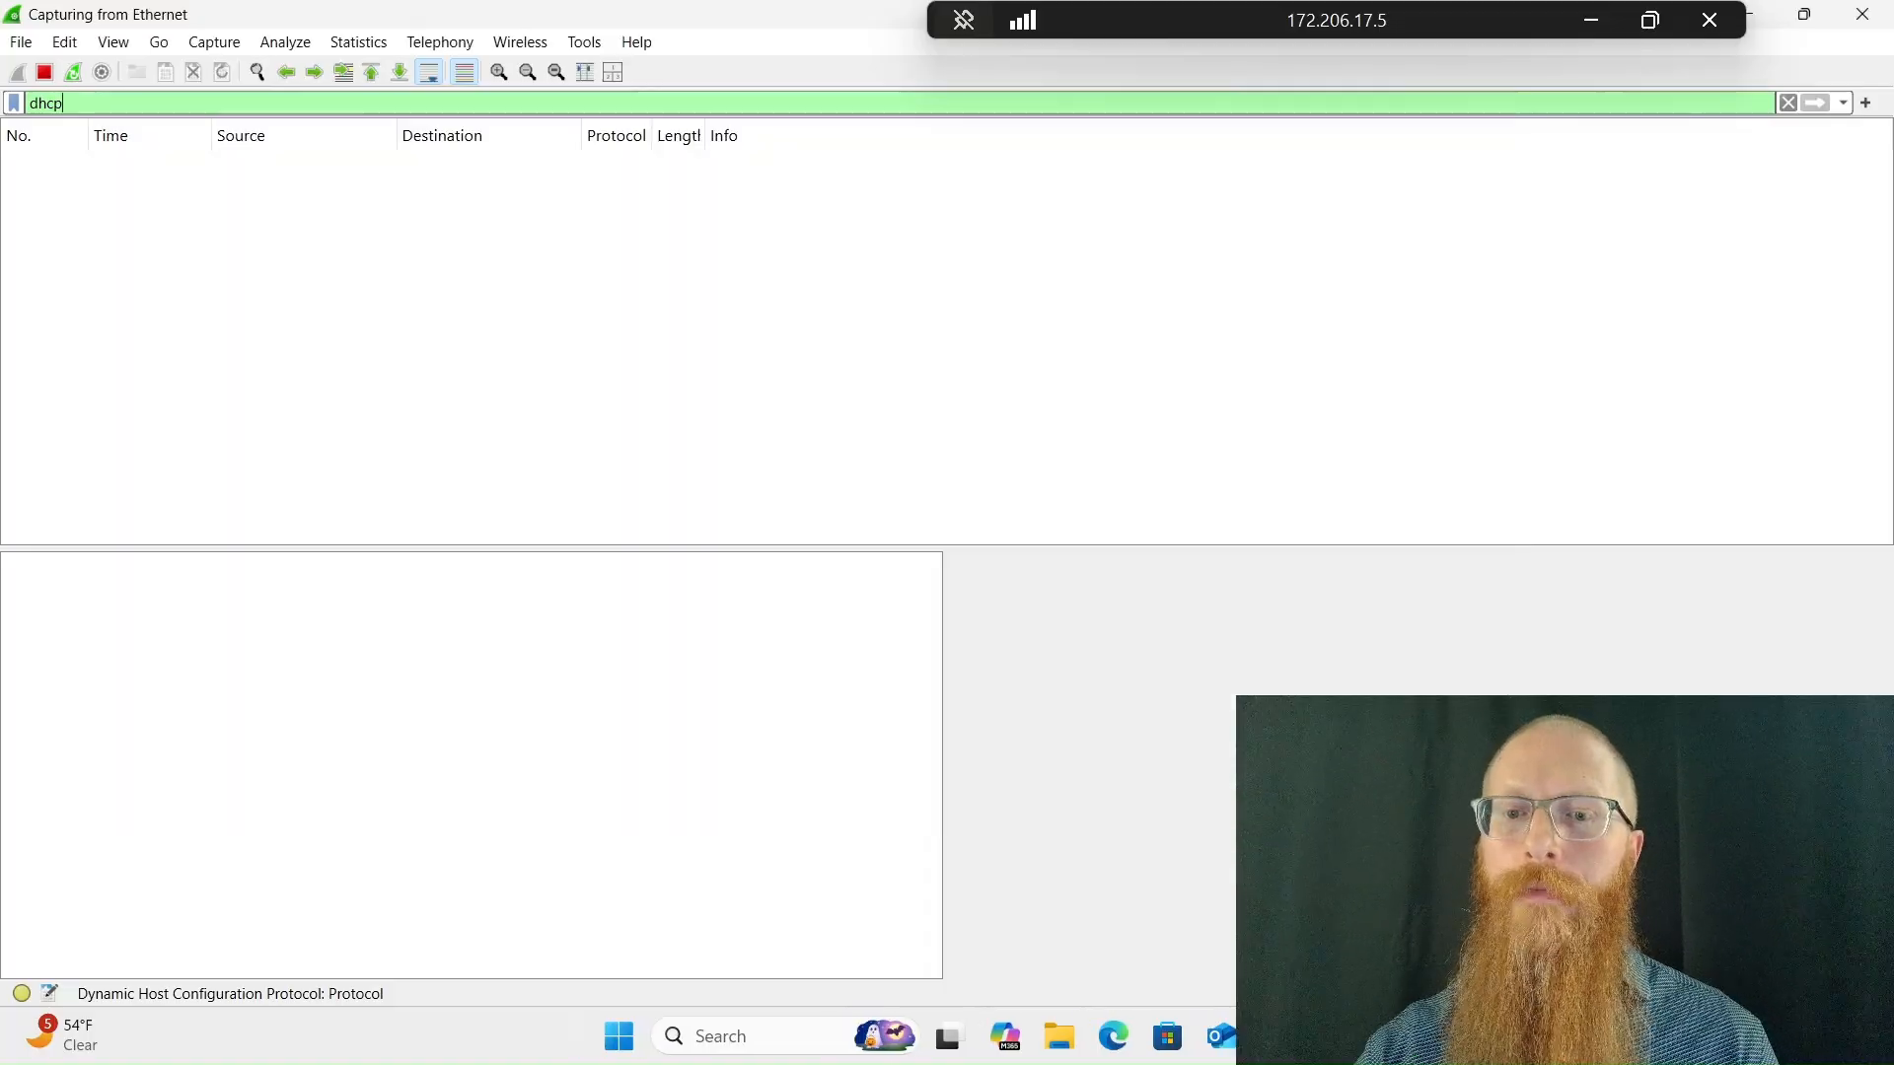
In a new Windows PowerShell session, change to C:\ and list the directory's contents
{"action": "key", "text": "super"}
{"action": "type", "text": "power"}
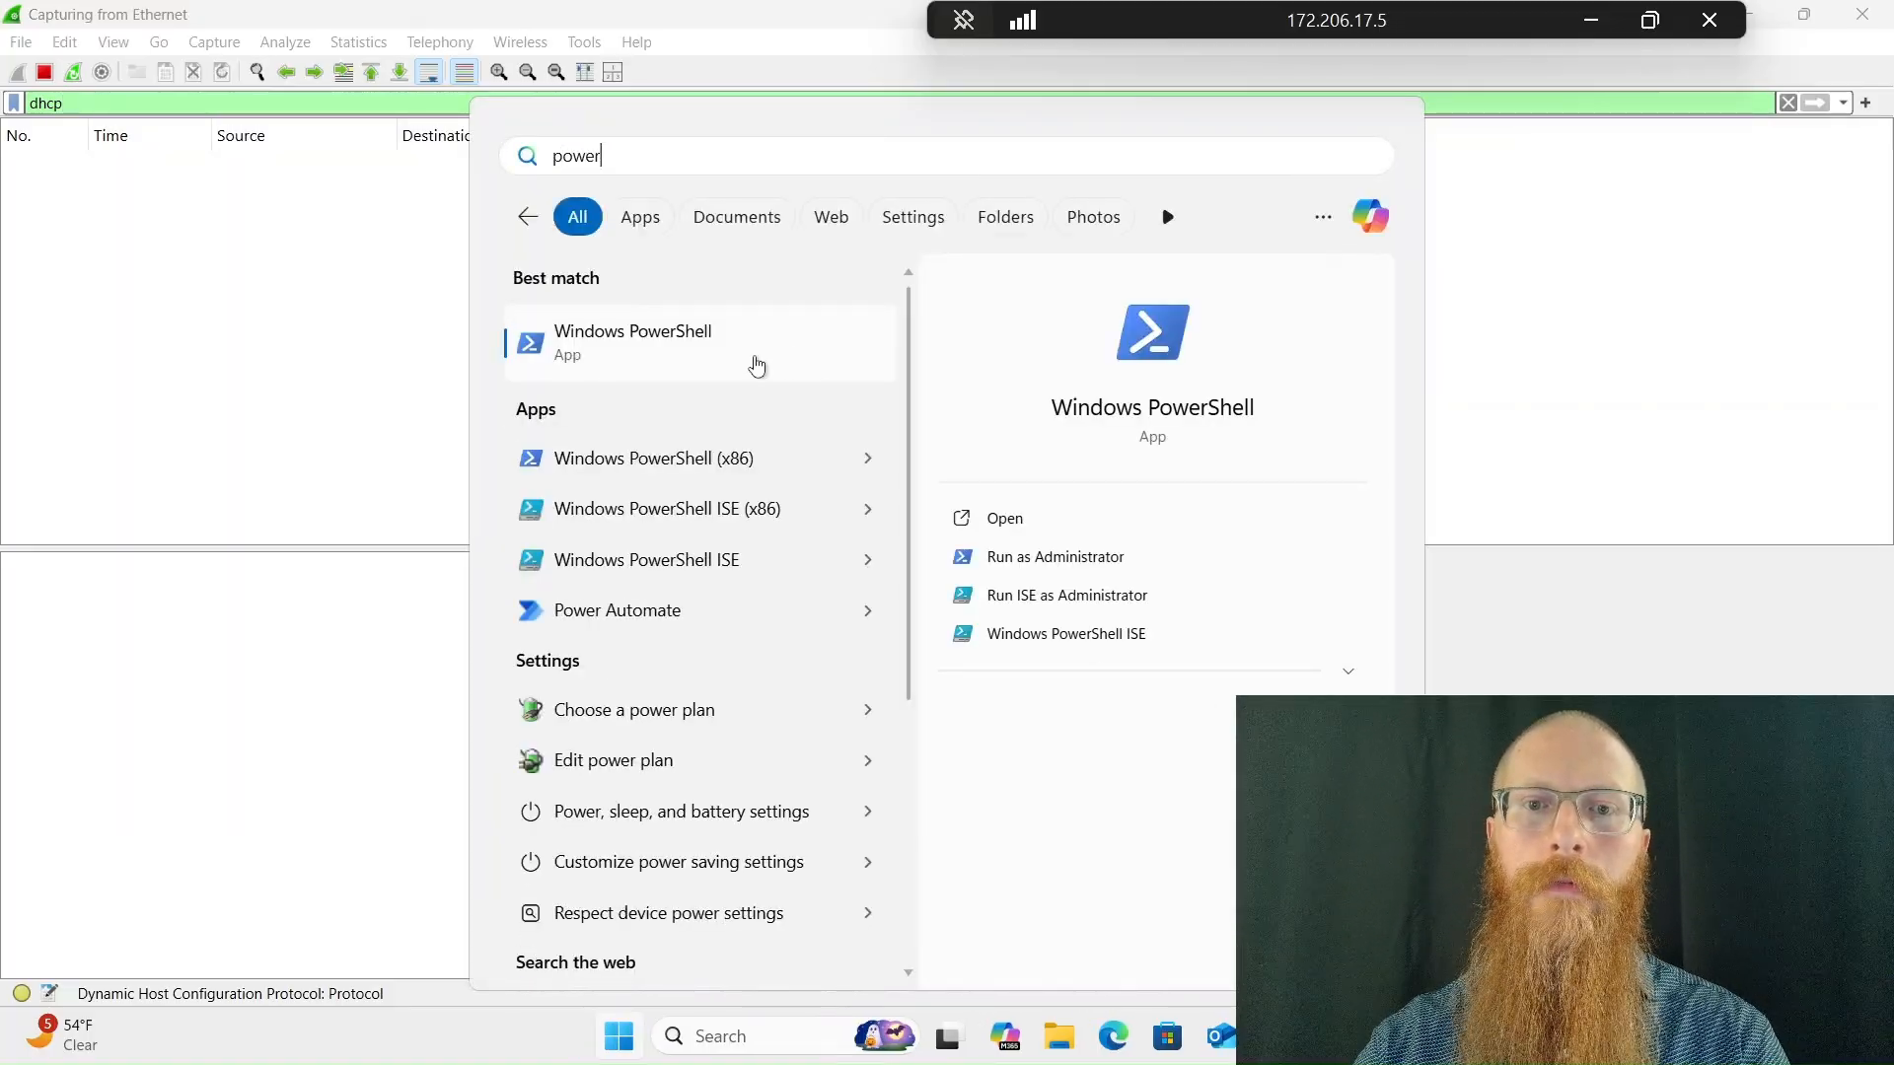
{"action": "left_click", "coordinate": [758, 363]}
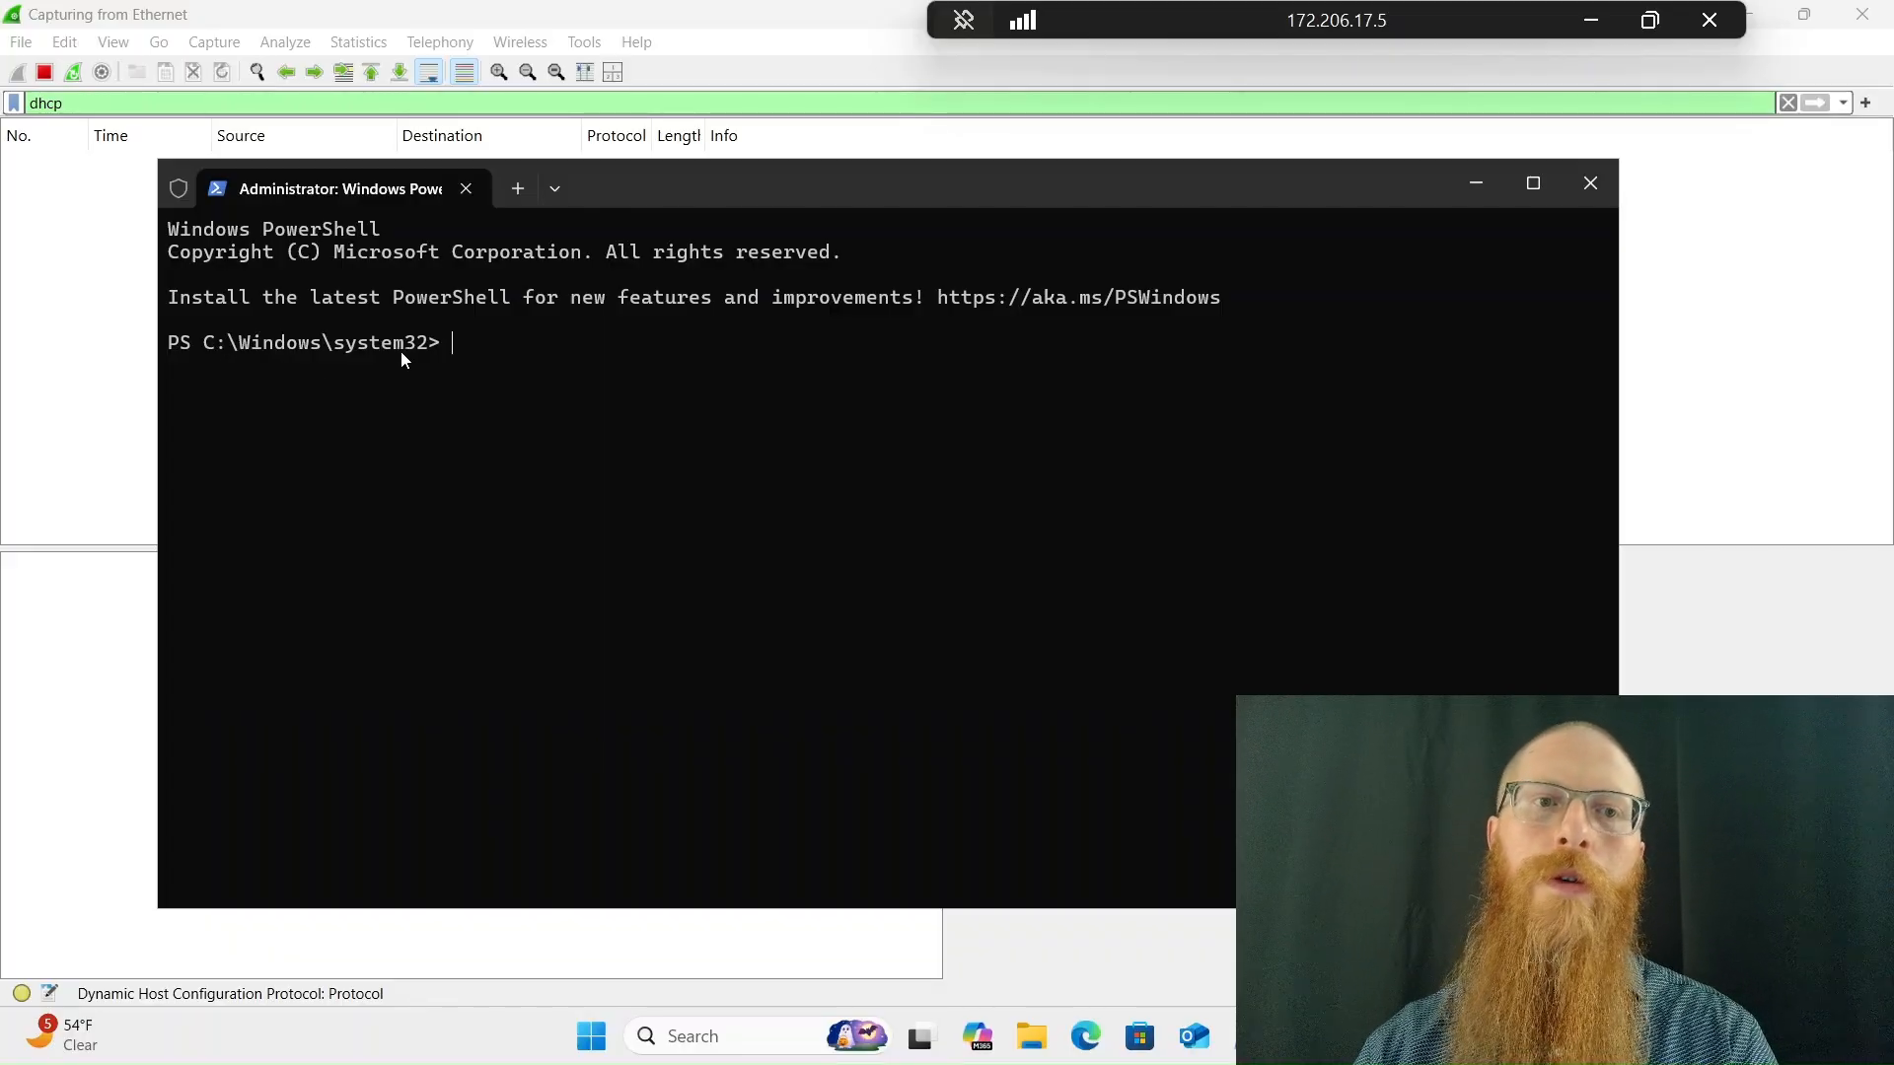
{"action": "type", "text": "c"}
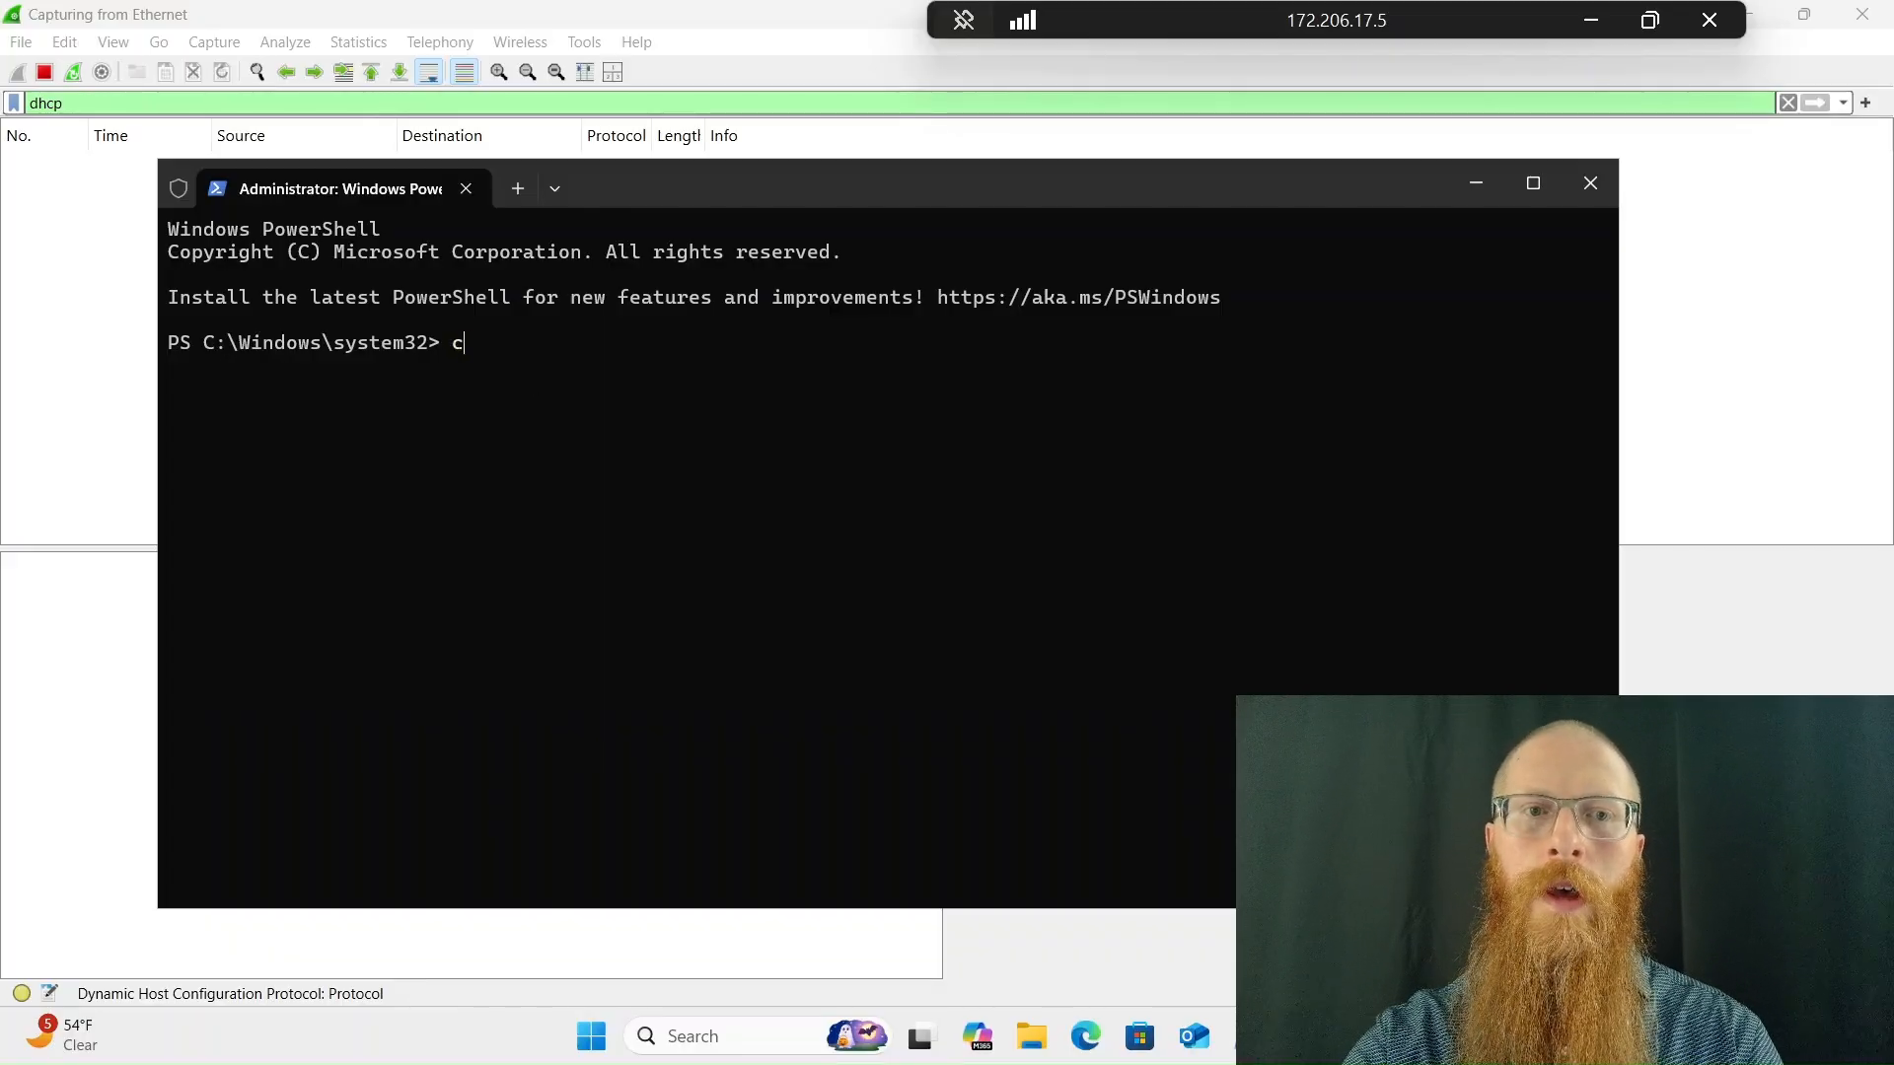
{"action": "type", "text": "d C:\\"}
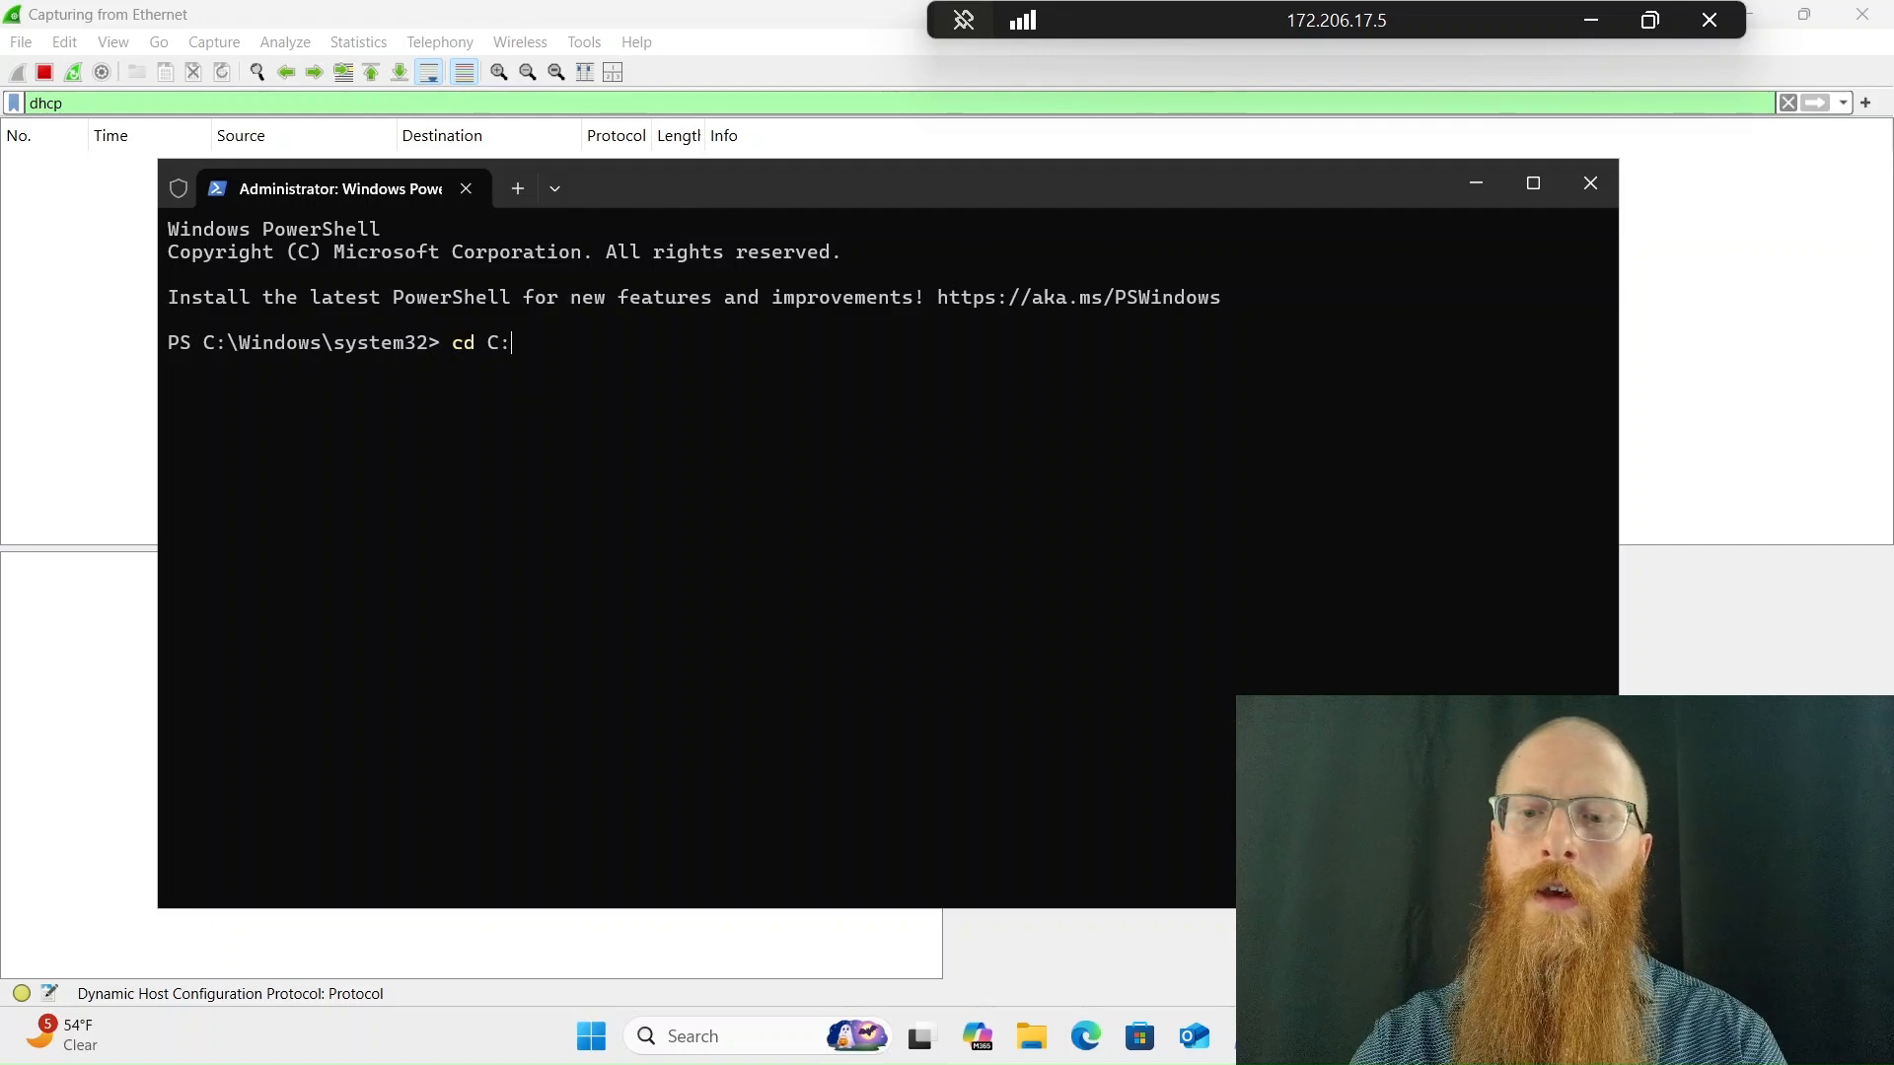
{"action": "key", "text": "Return"}
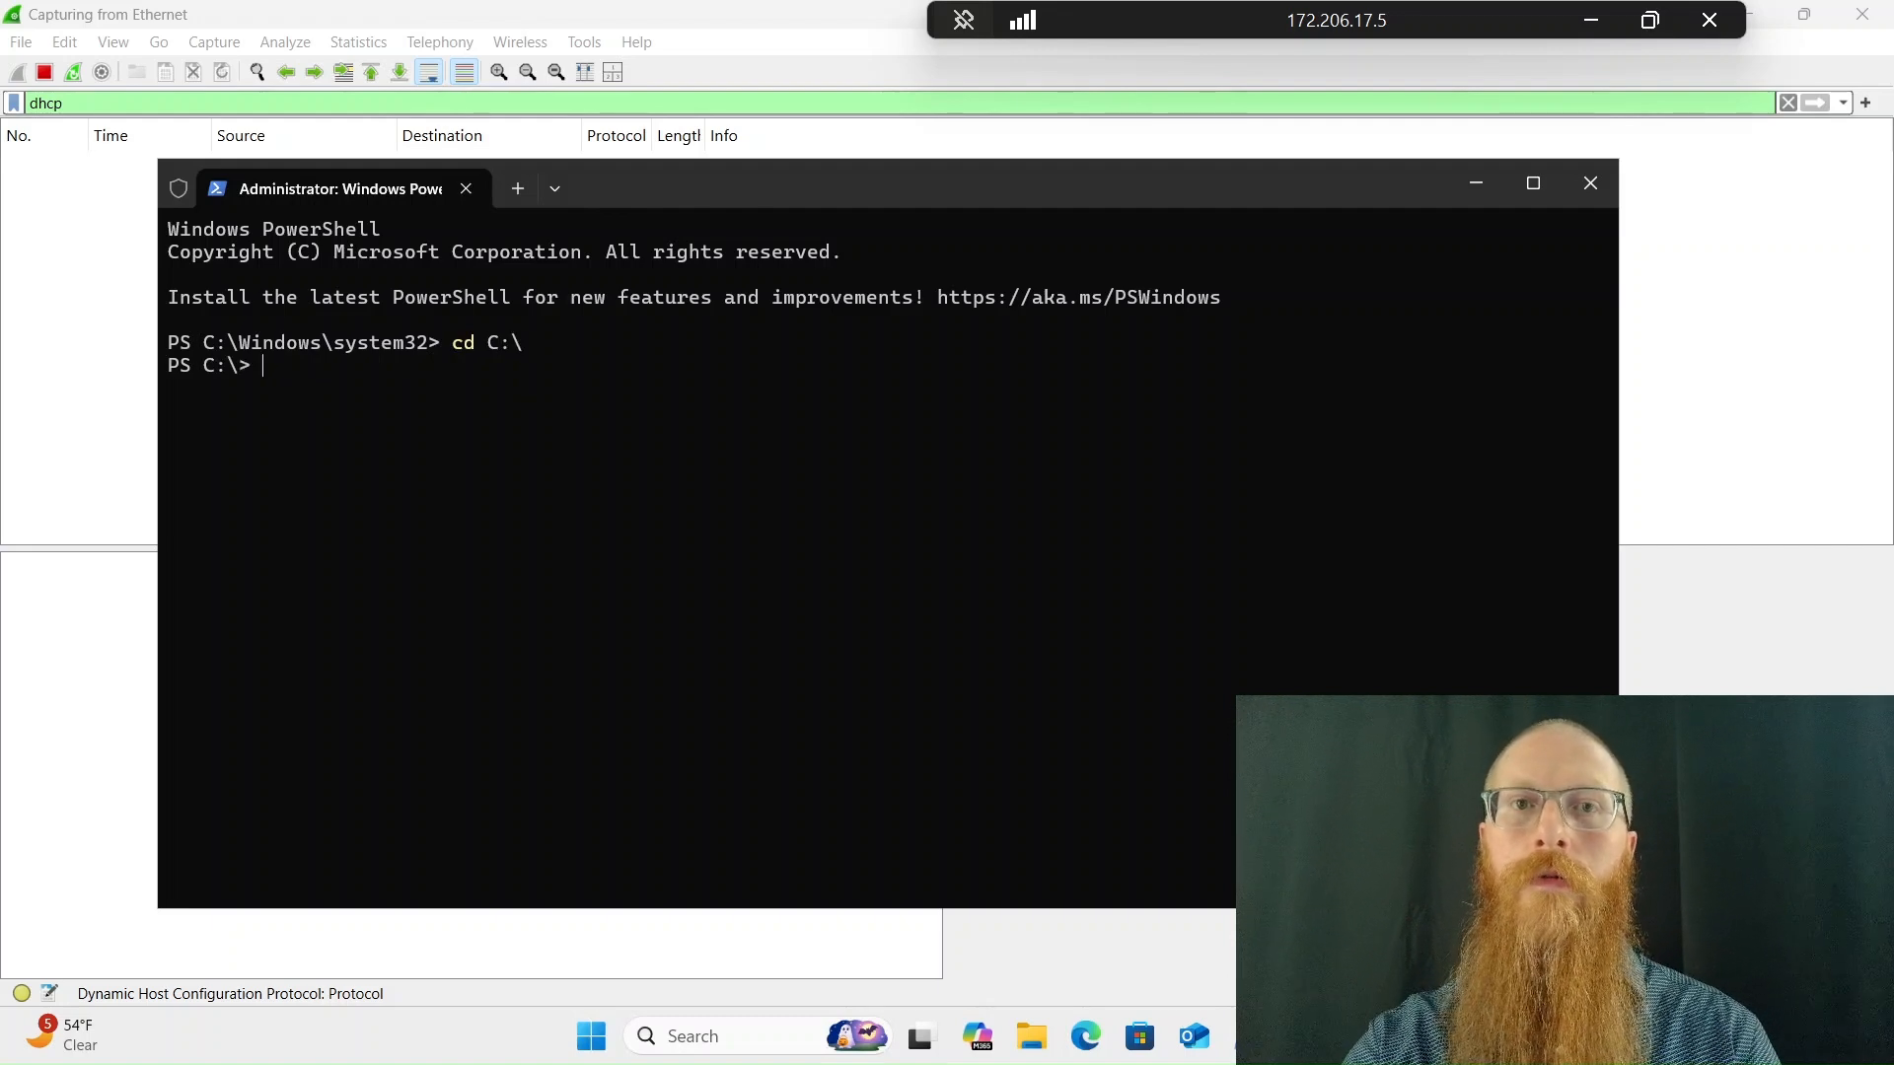
{"action": "type", "text": "dir"}
{"action": "key", "text": "Return"}
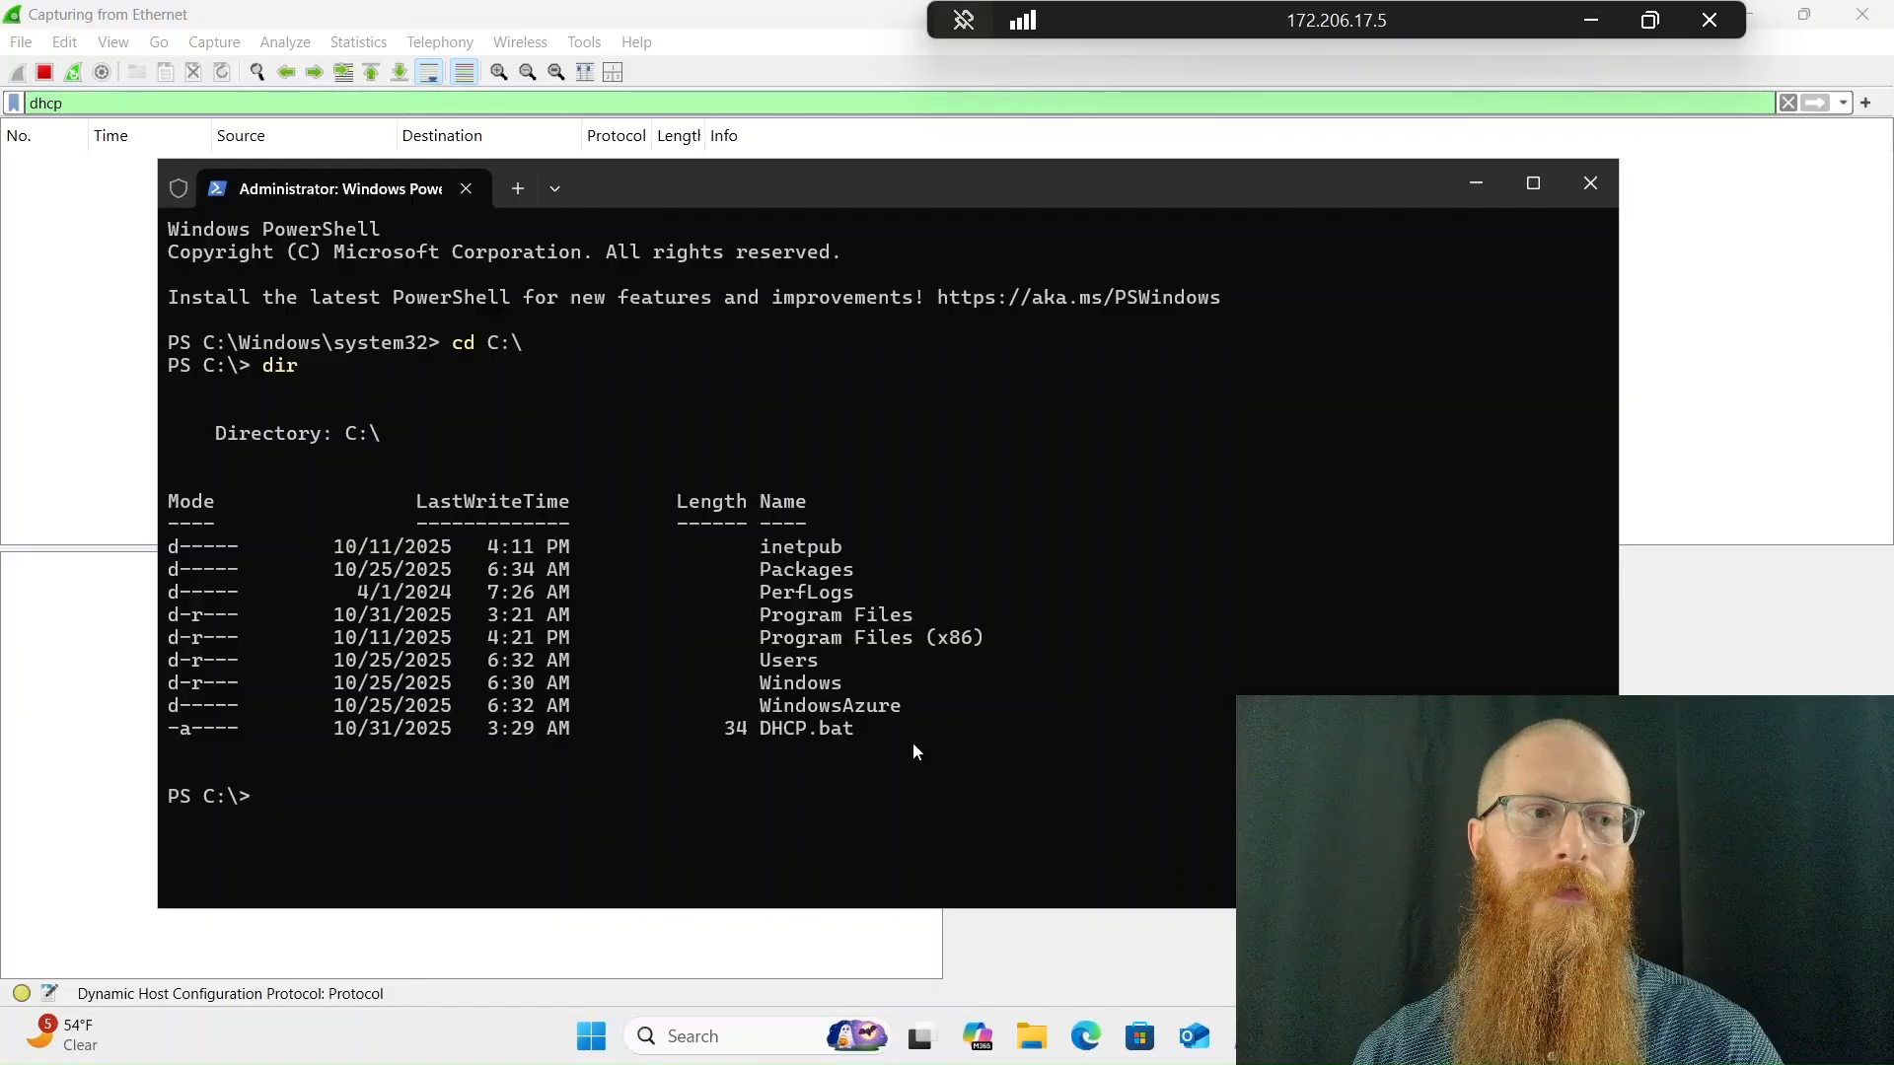
Run .\dhcp.bat in PowerShell and bring Wireshark forward to view the DHCP packets
{"action": "type", "text": "."}
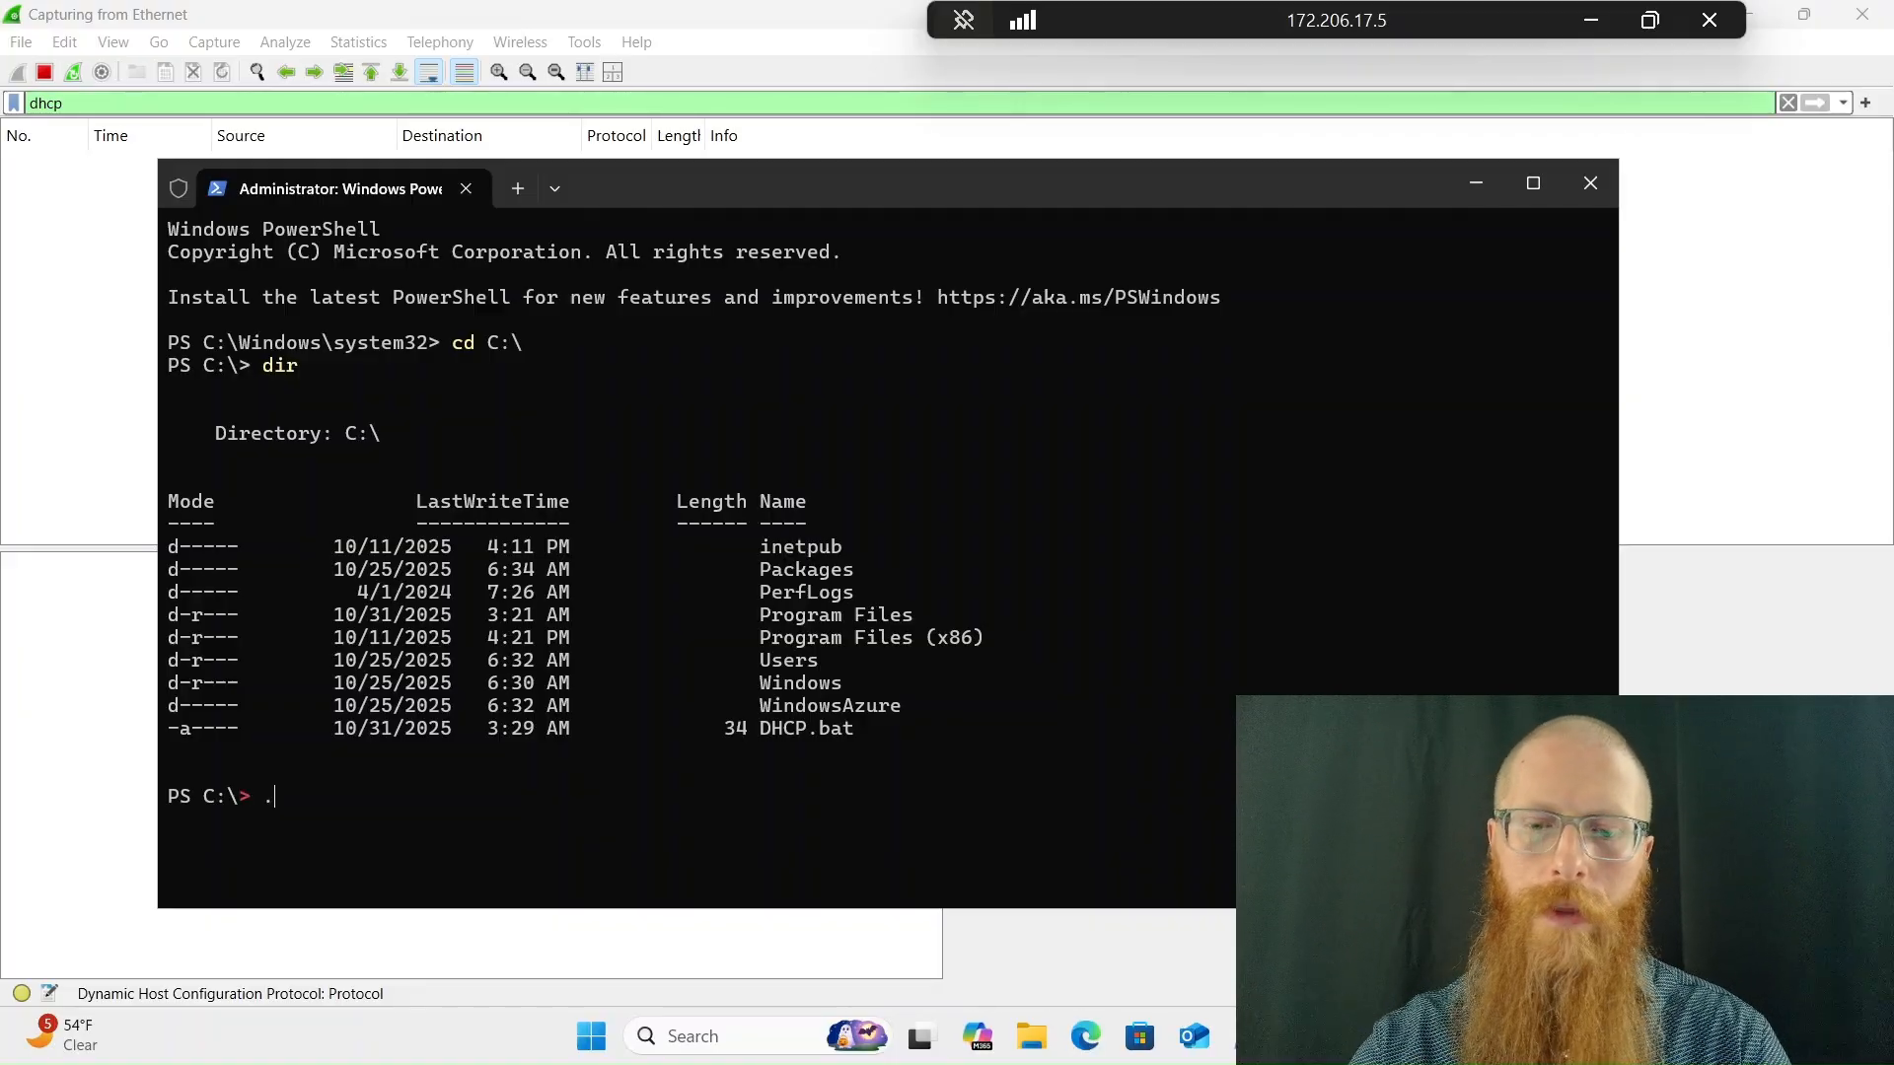
{"action": "type", "text": "\\dhcp"}
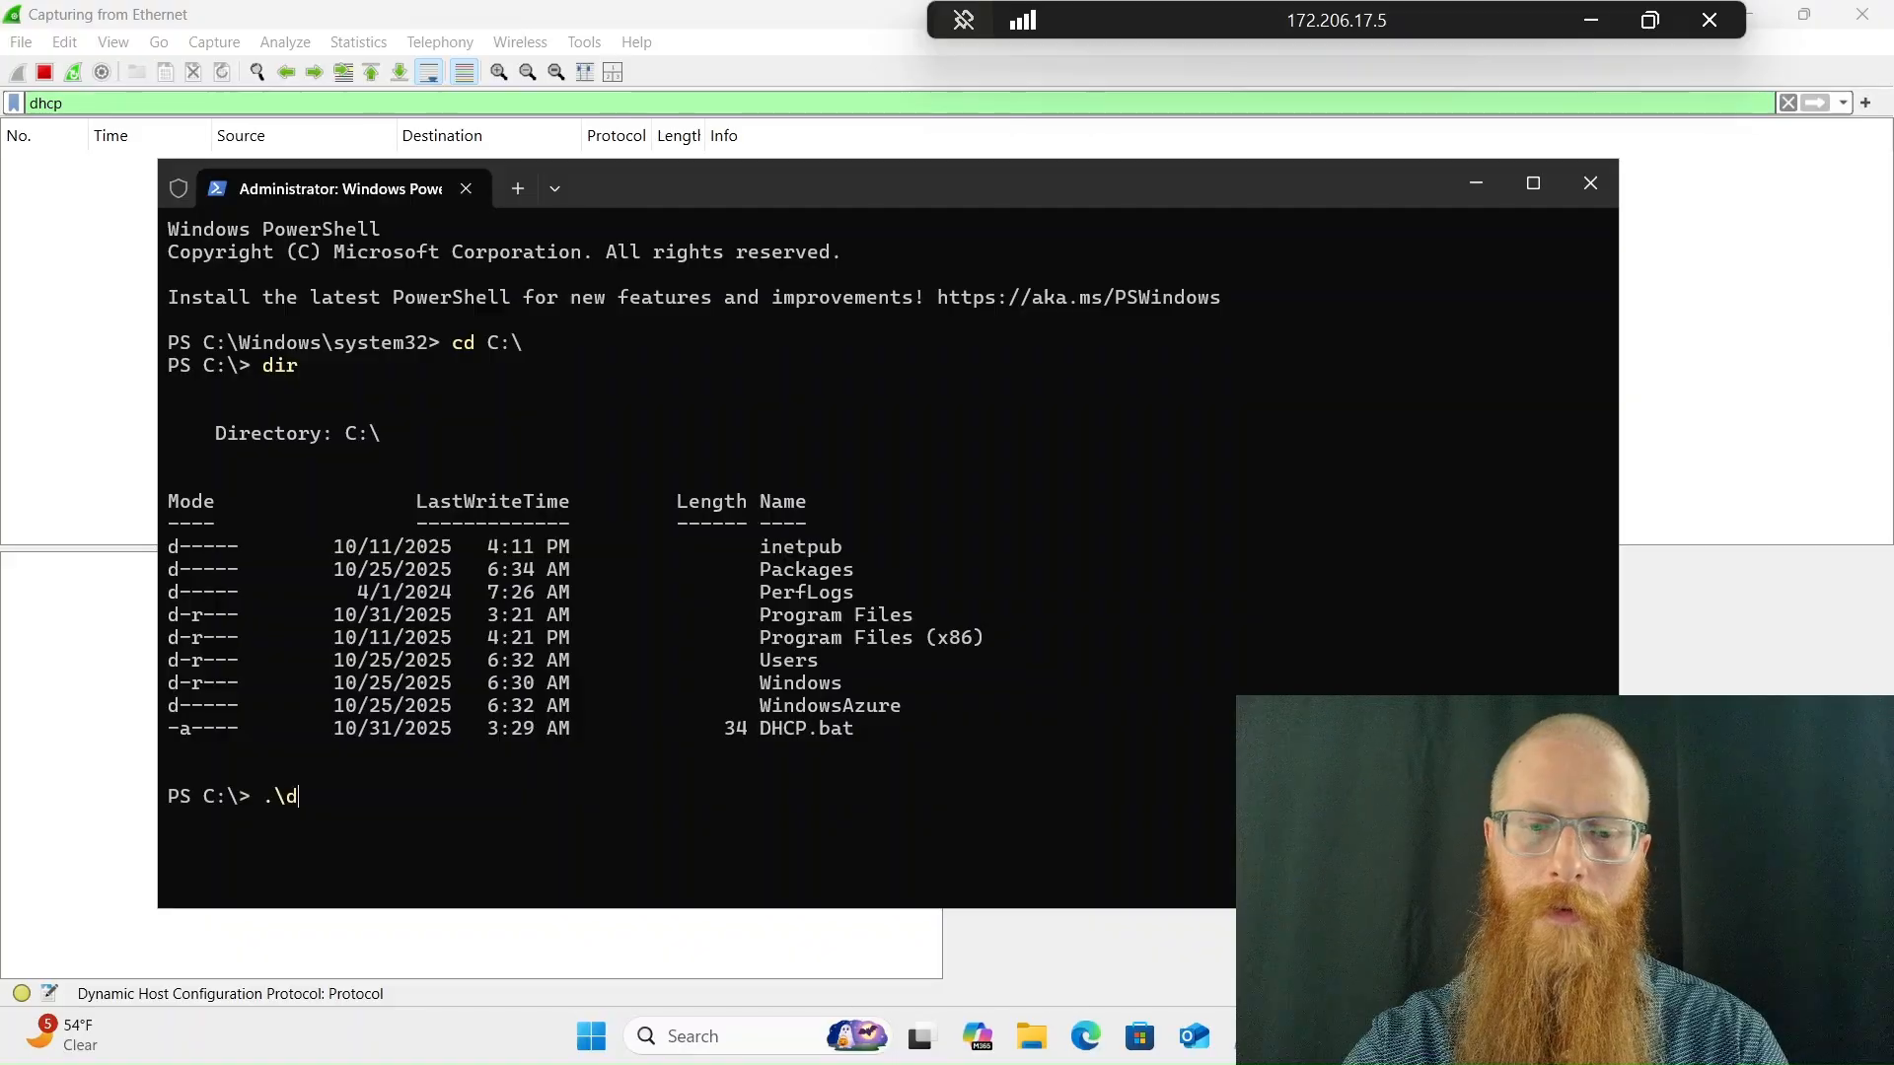
{"action": "type", "text": ".bat"}
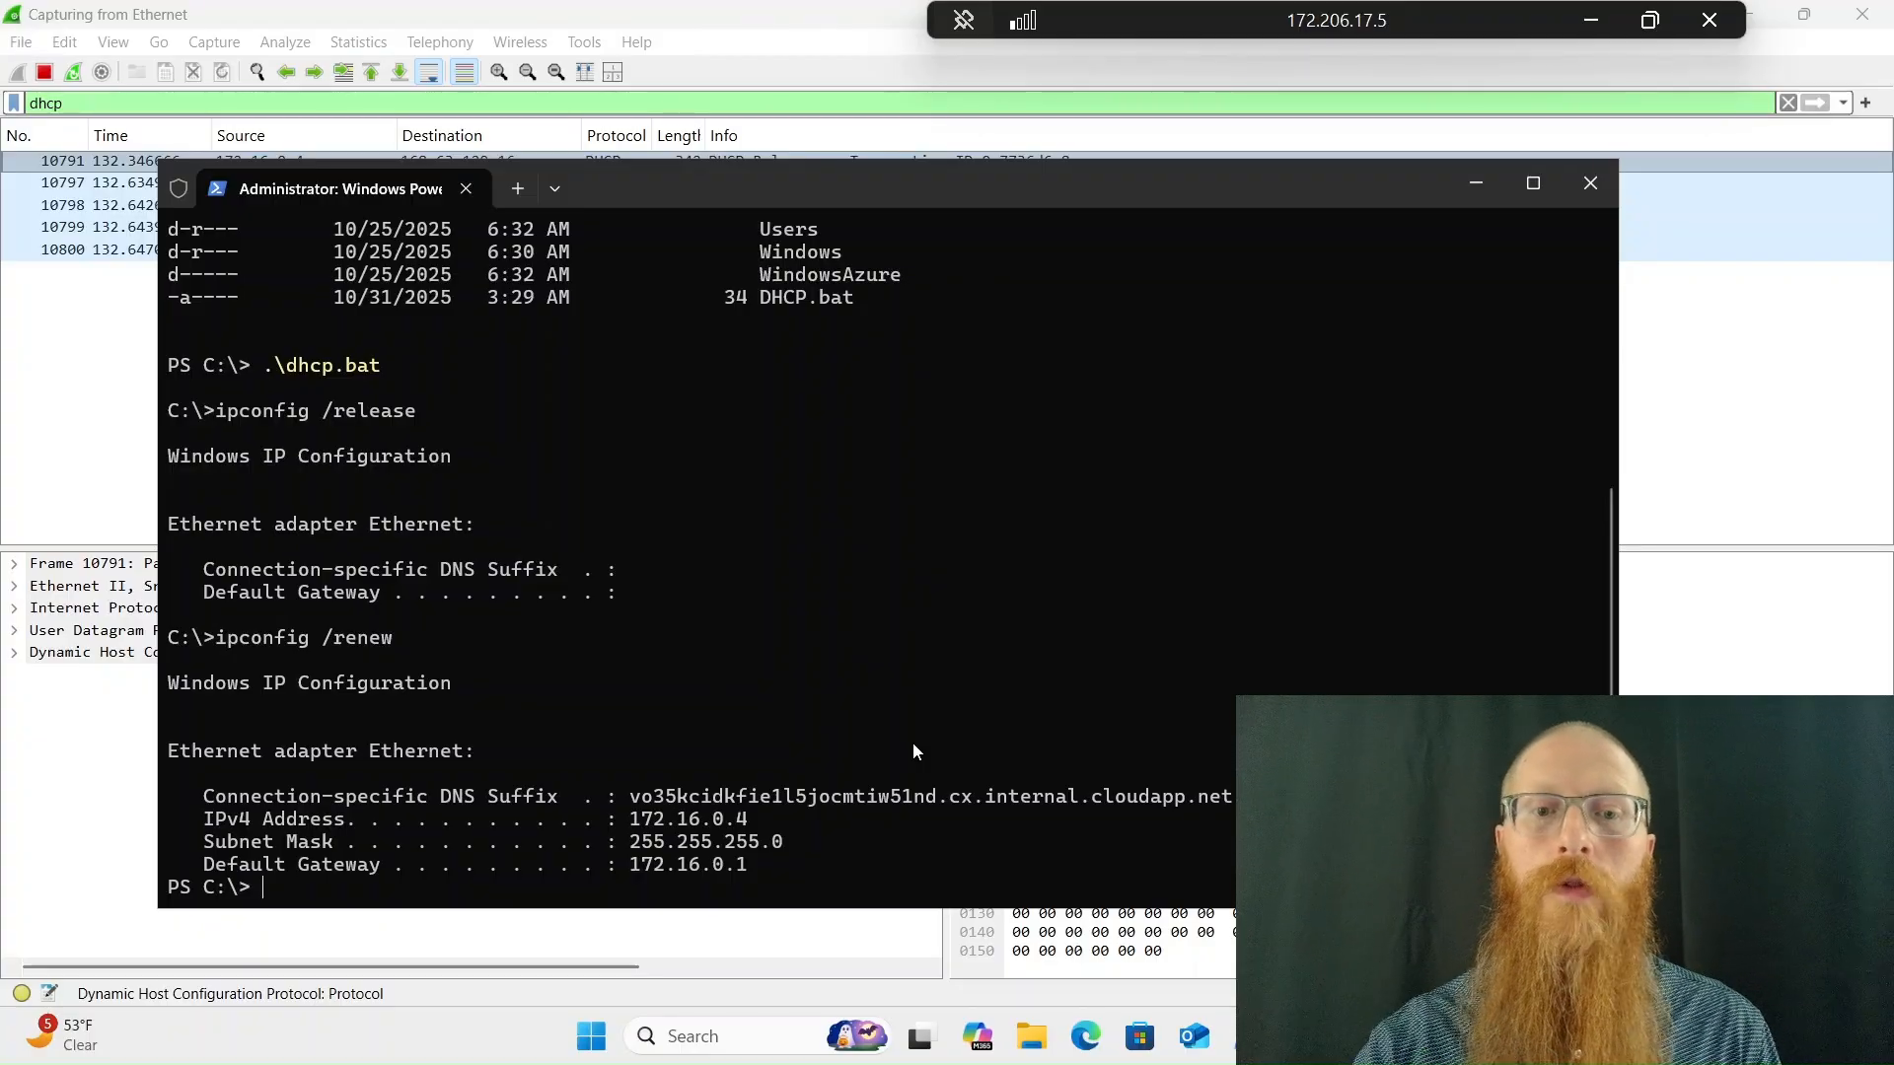
{"action": "left_click", "coordinate": [1727, 444]}
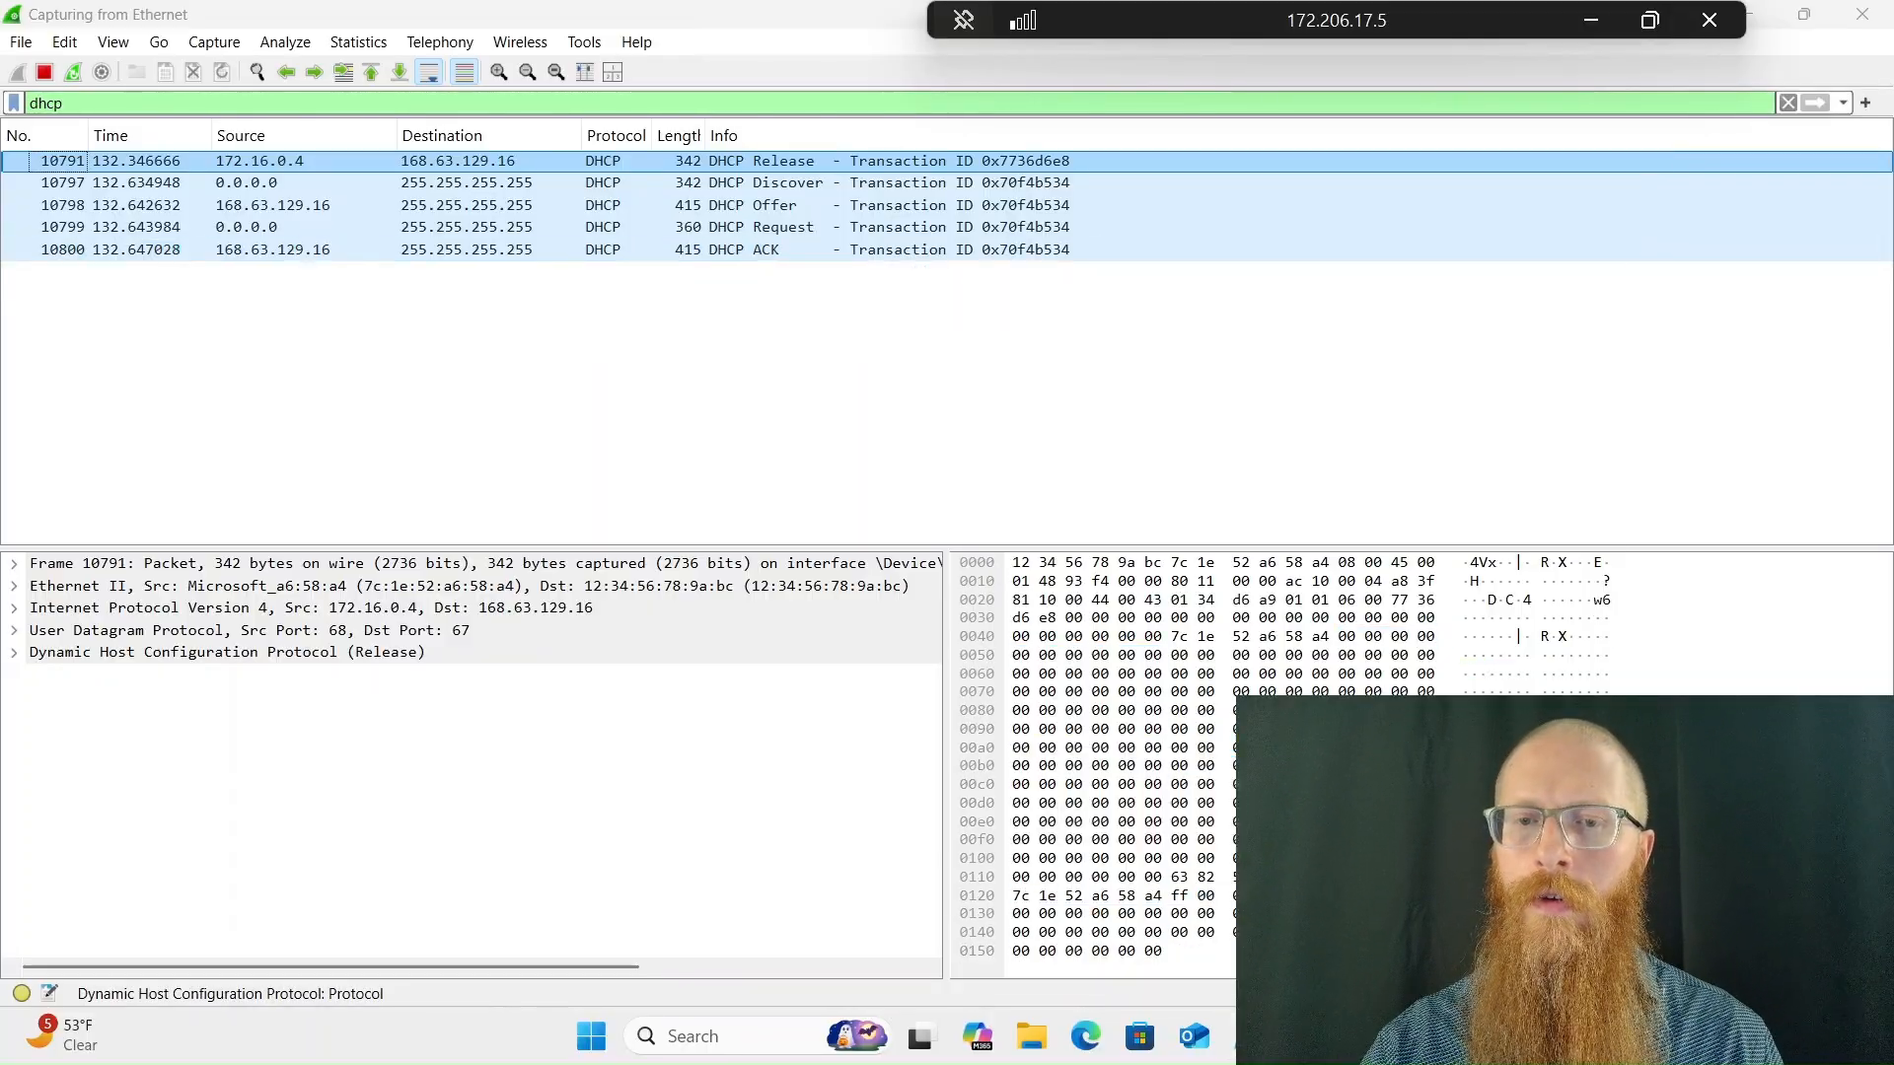
Close the PowerShell window used for the DHCP script and open a fresh Windows PowerShell session
{"action": "key", "text": "alt+Tab"}
{"action": "left_click", "coordinate": [1590, 177]}
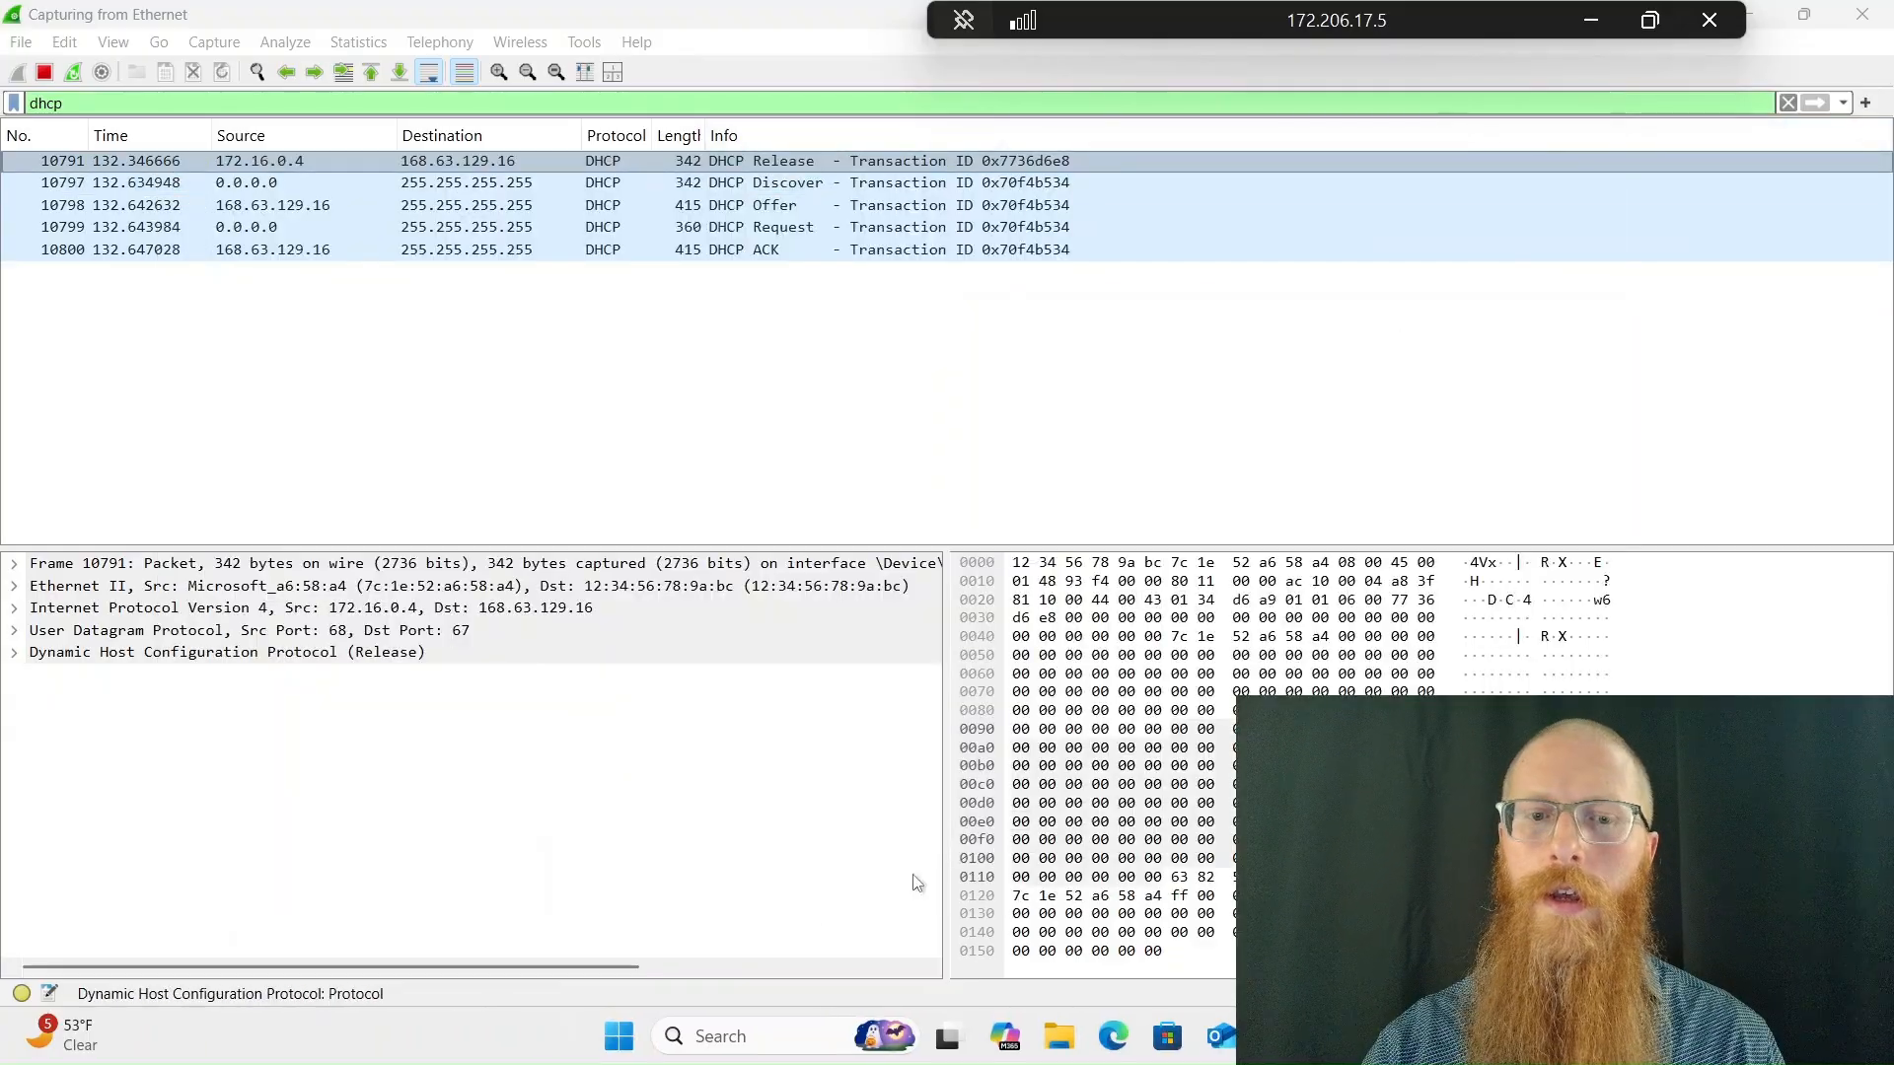
{"action": "left_click", "coordinate": [623, 1040]}
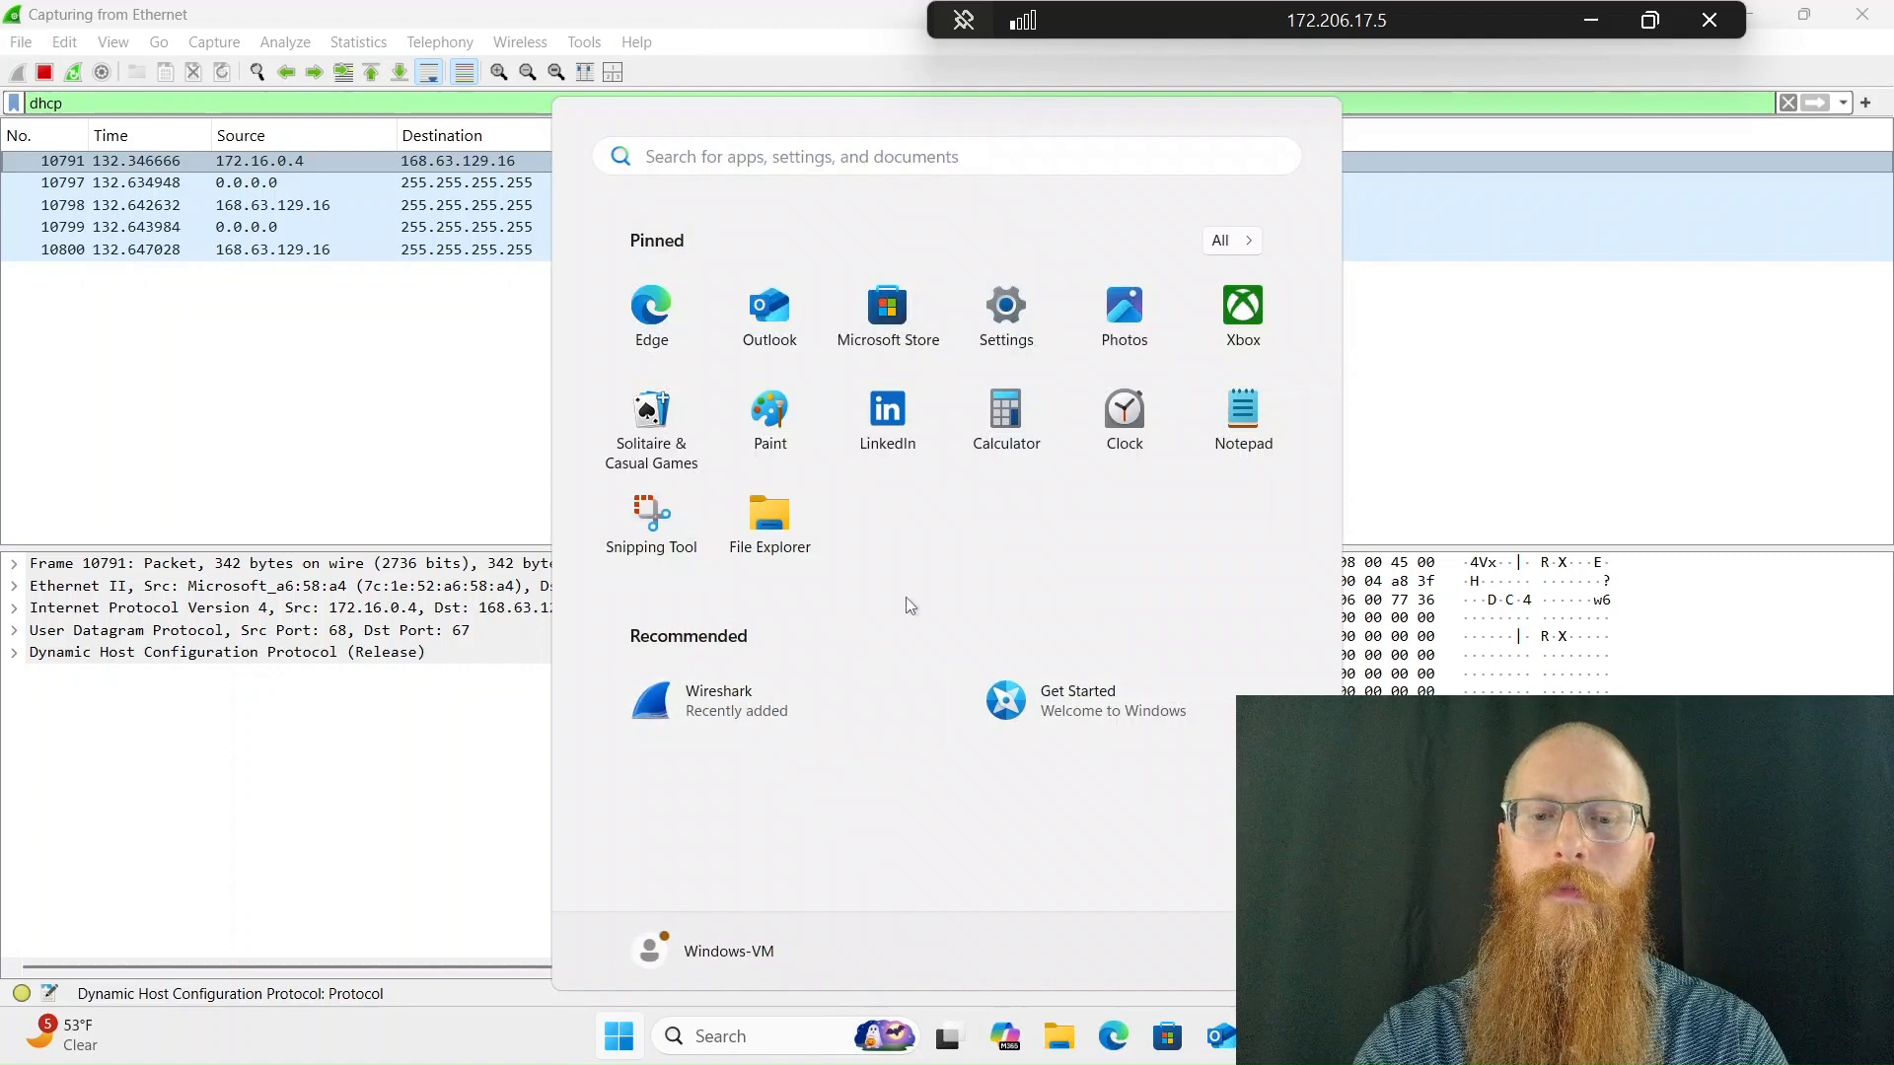
{"action": "type", "text": "powershell"}
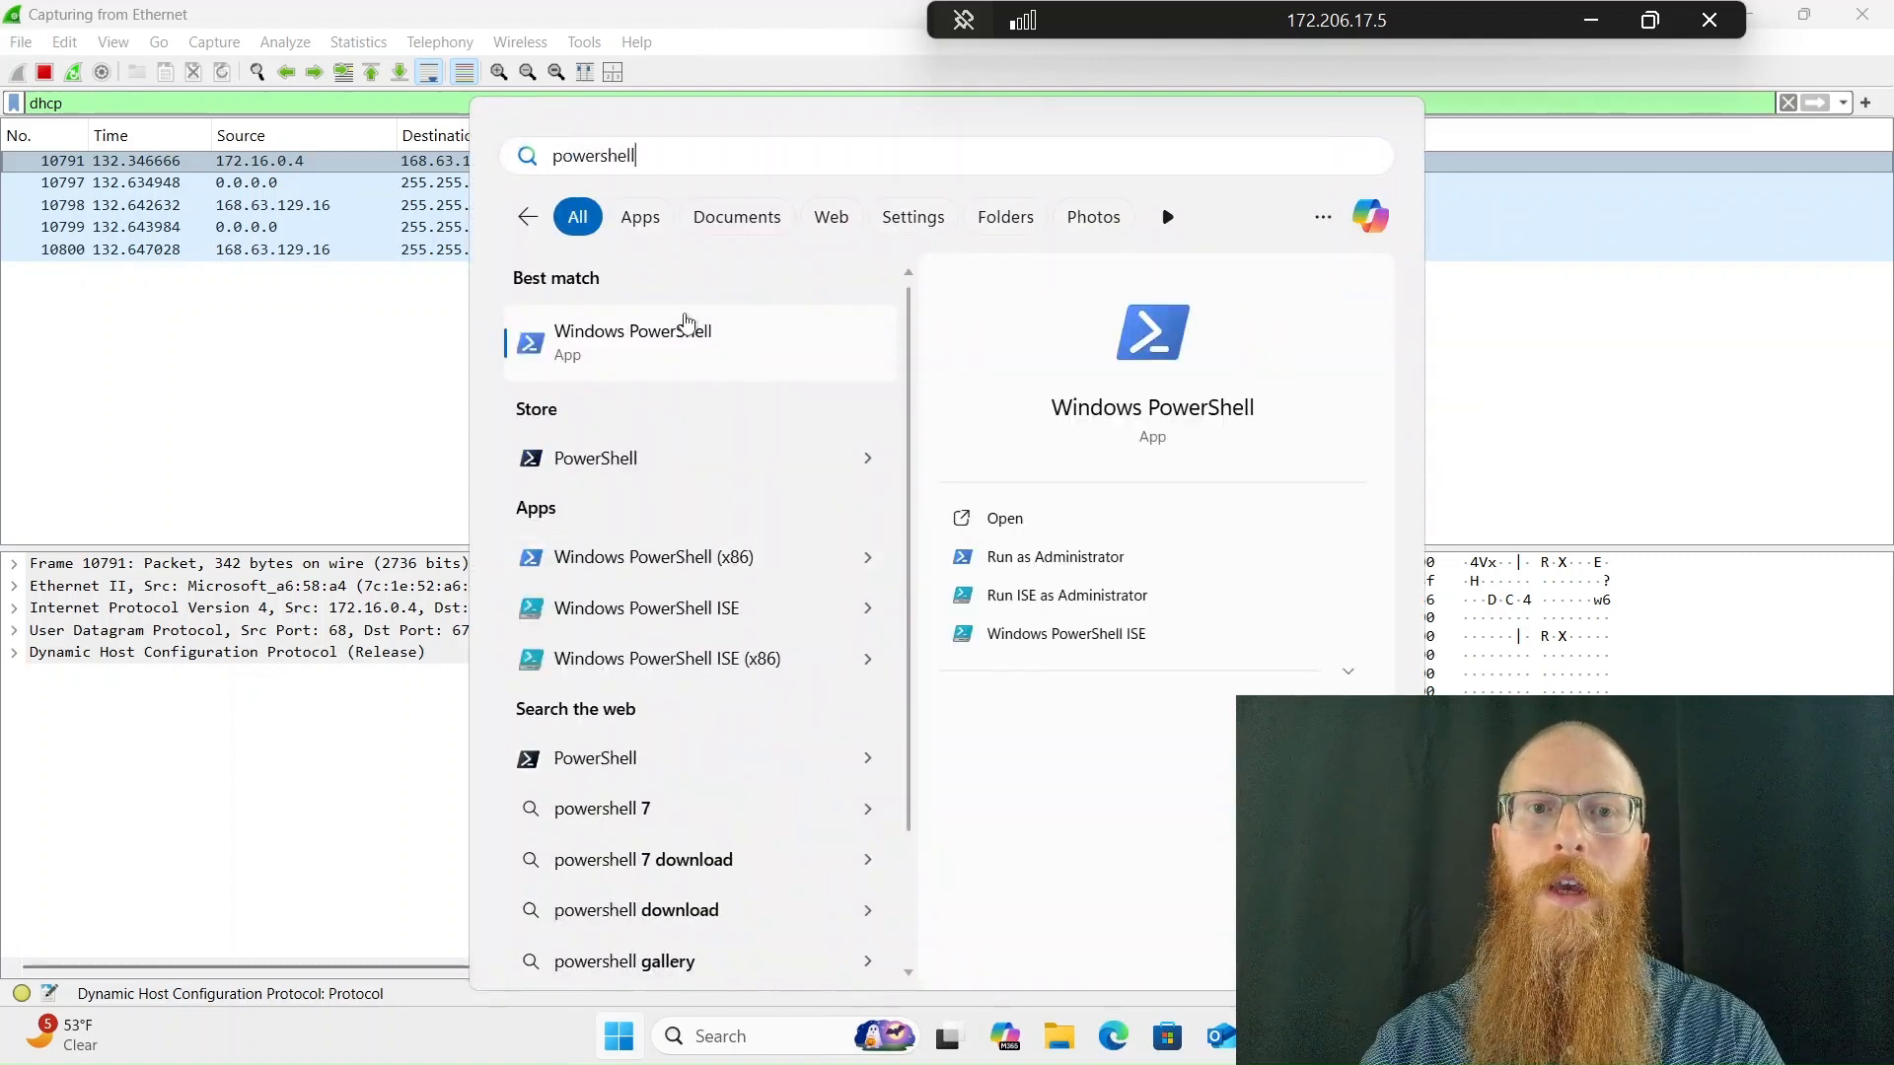
{"action": "left_click", "coordinate": [687, 330]}
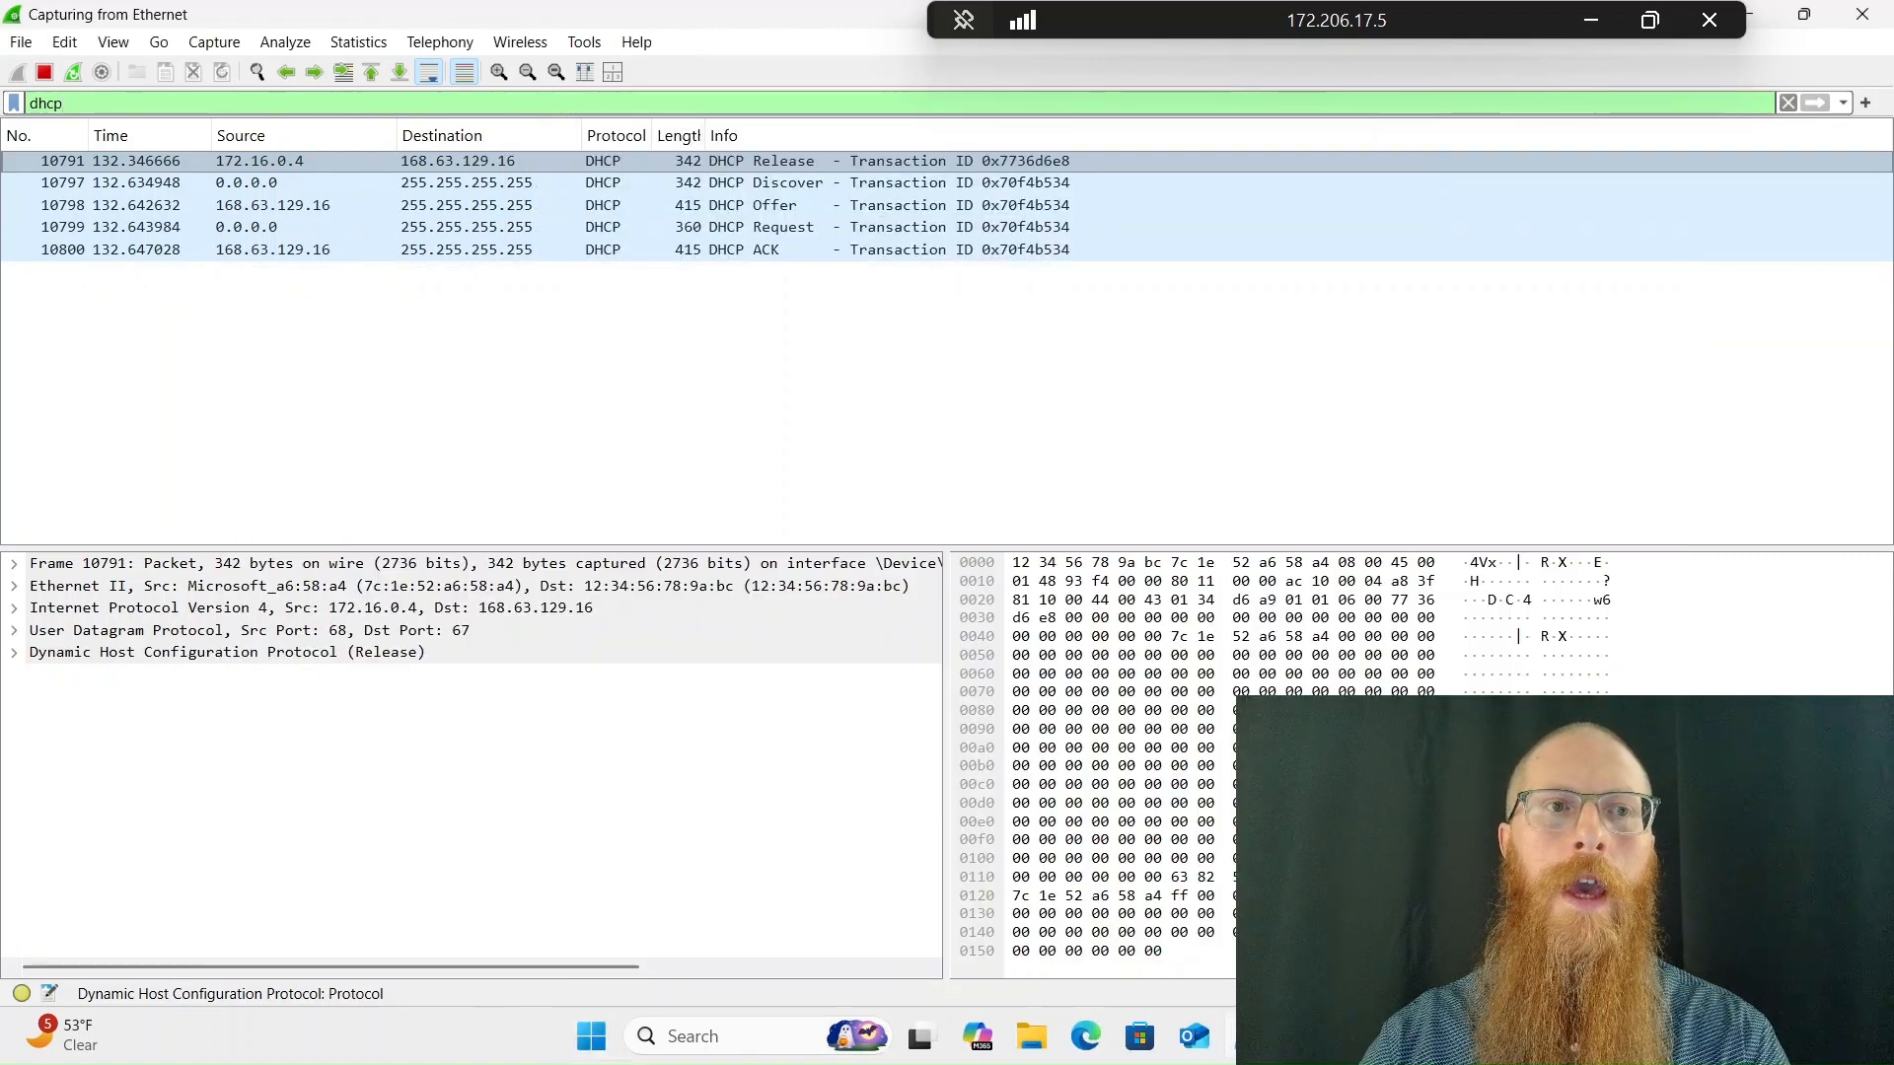
Apply dns as the Wireshark display filter in place of dhcp and restart the capture without saving the packets
{"action": "key", "text": "ctrl+slash"}
{"action": "type", "text": "dns"}
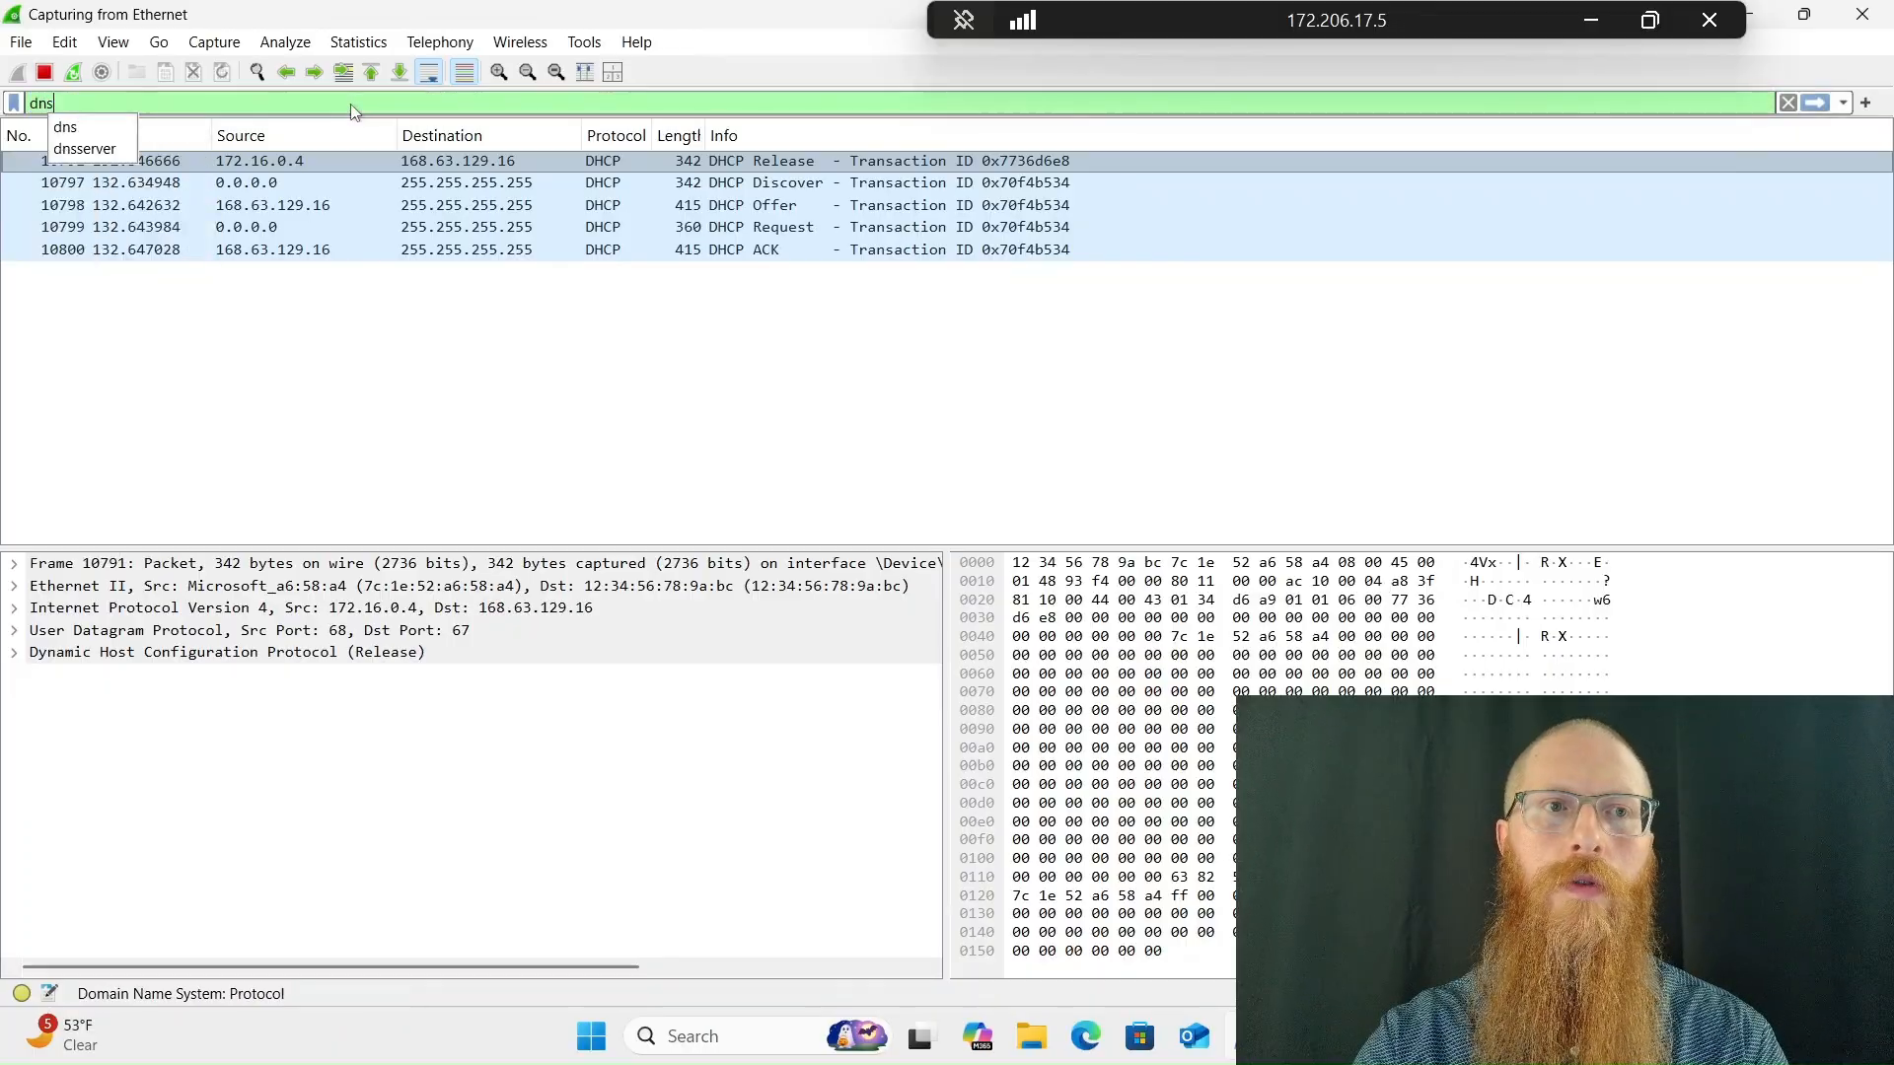
{"action": "key", "text": "Return"}
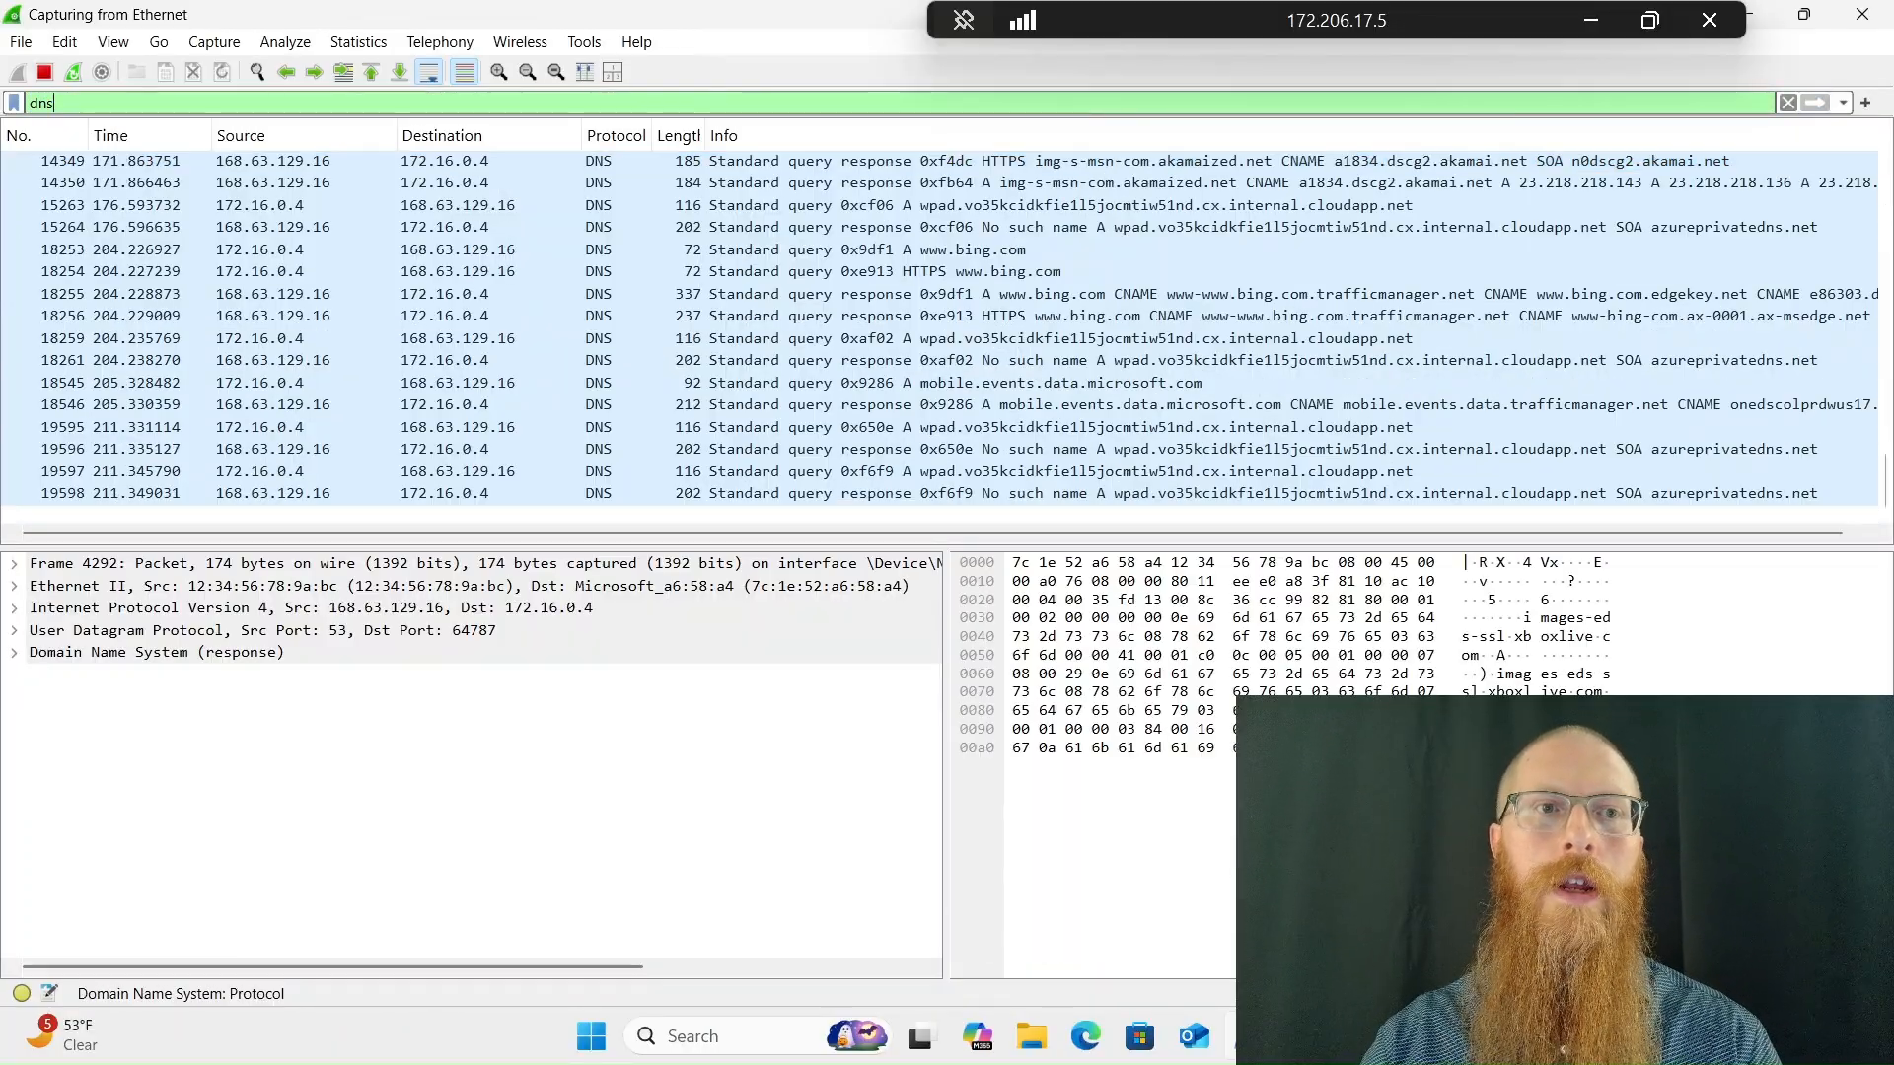
{"action": "left_click", "coordinate": [77, 74]}
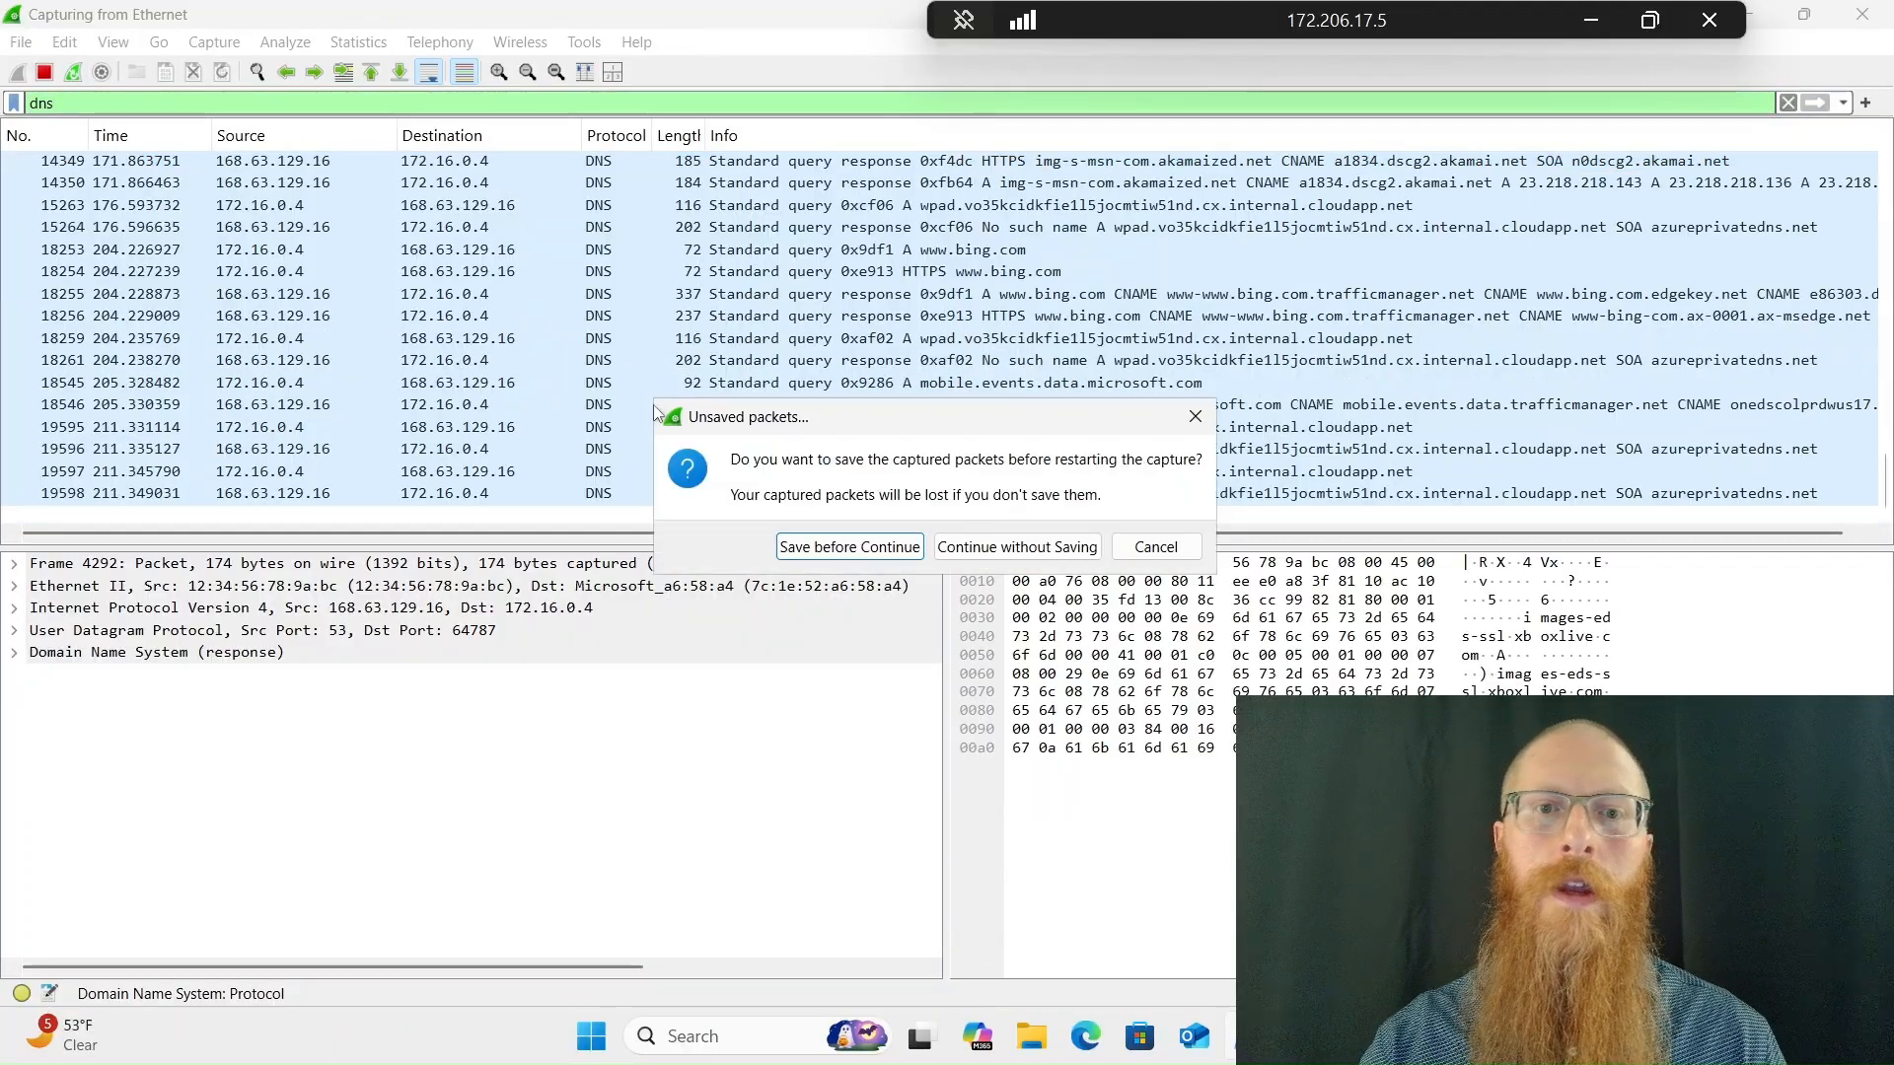
{"action": "left_click", "coordinate": [1016, 548]}
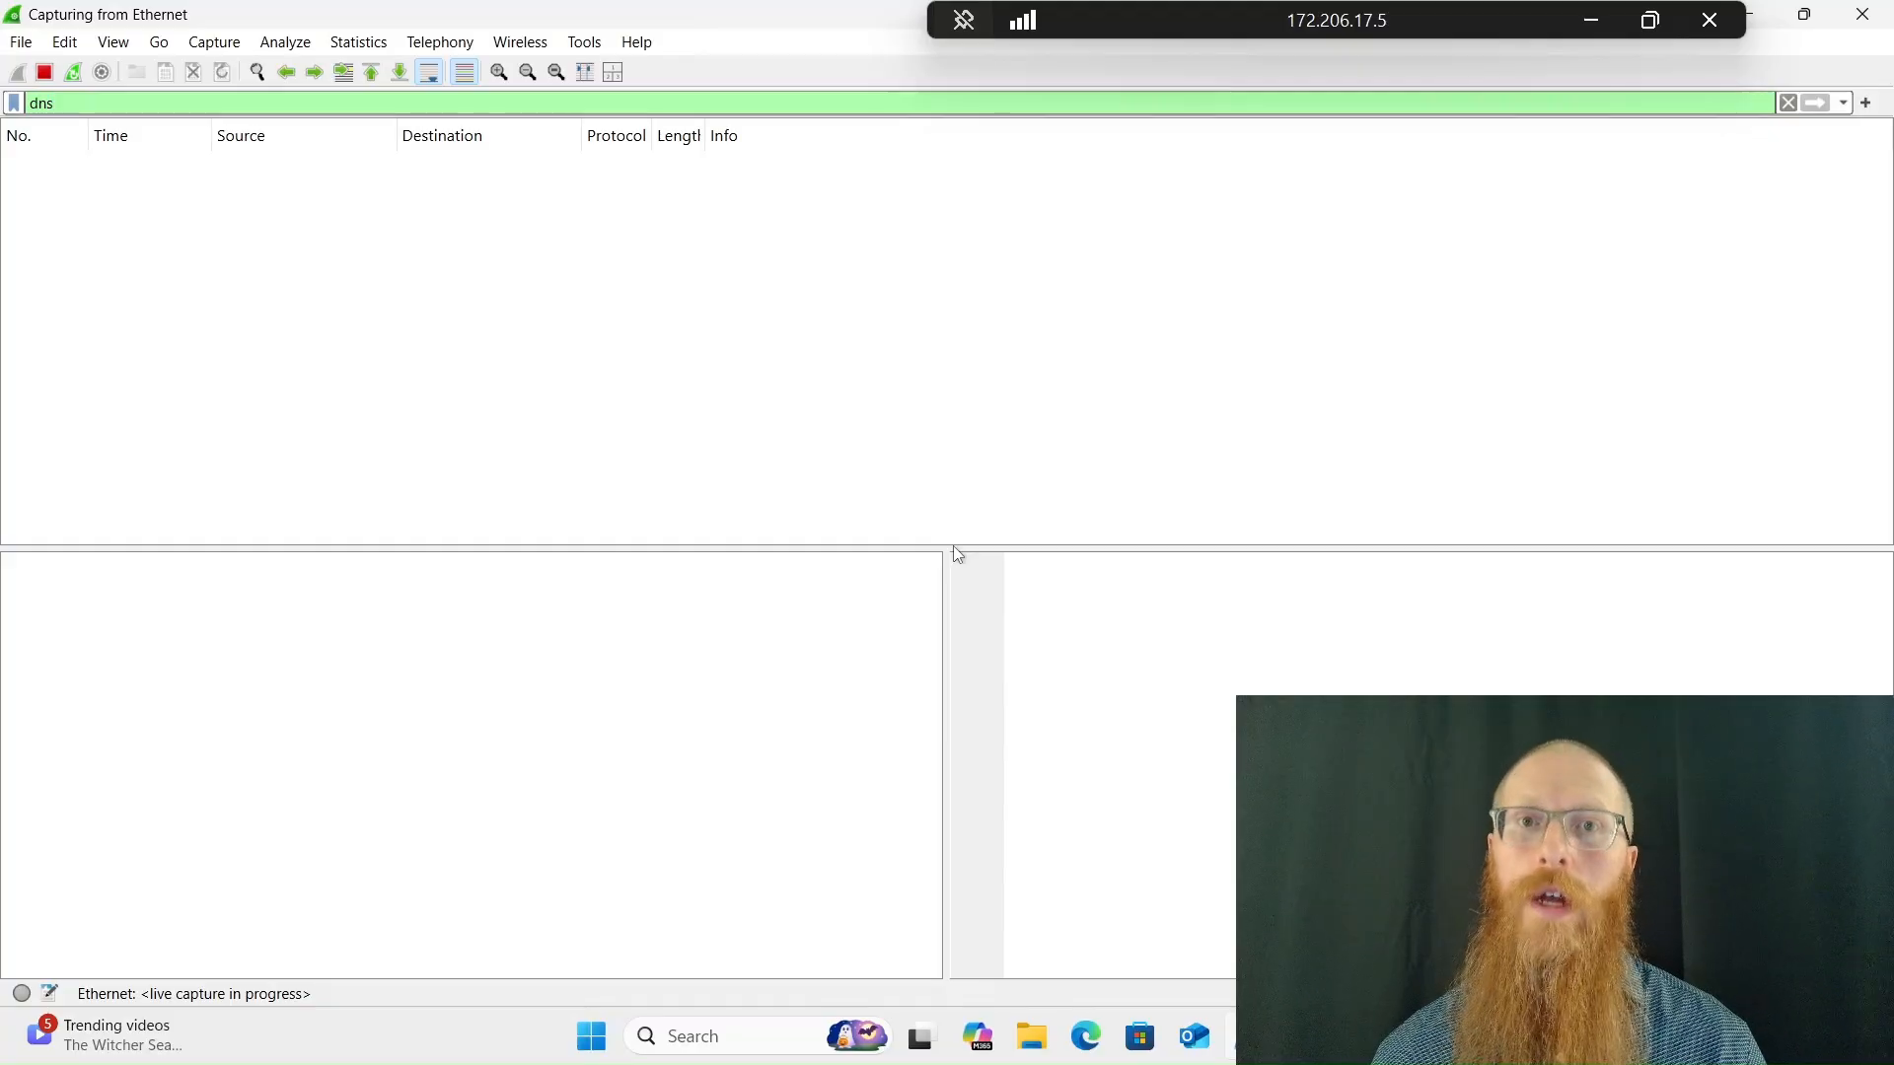
Switch to PowerShell and run nslookup linkedin.com
{"action": "mouse_move", "coordinate": [1247, 1036]}
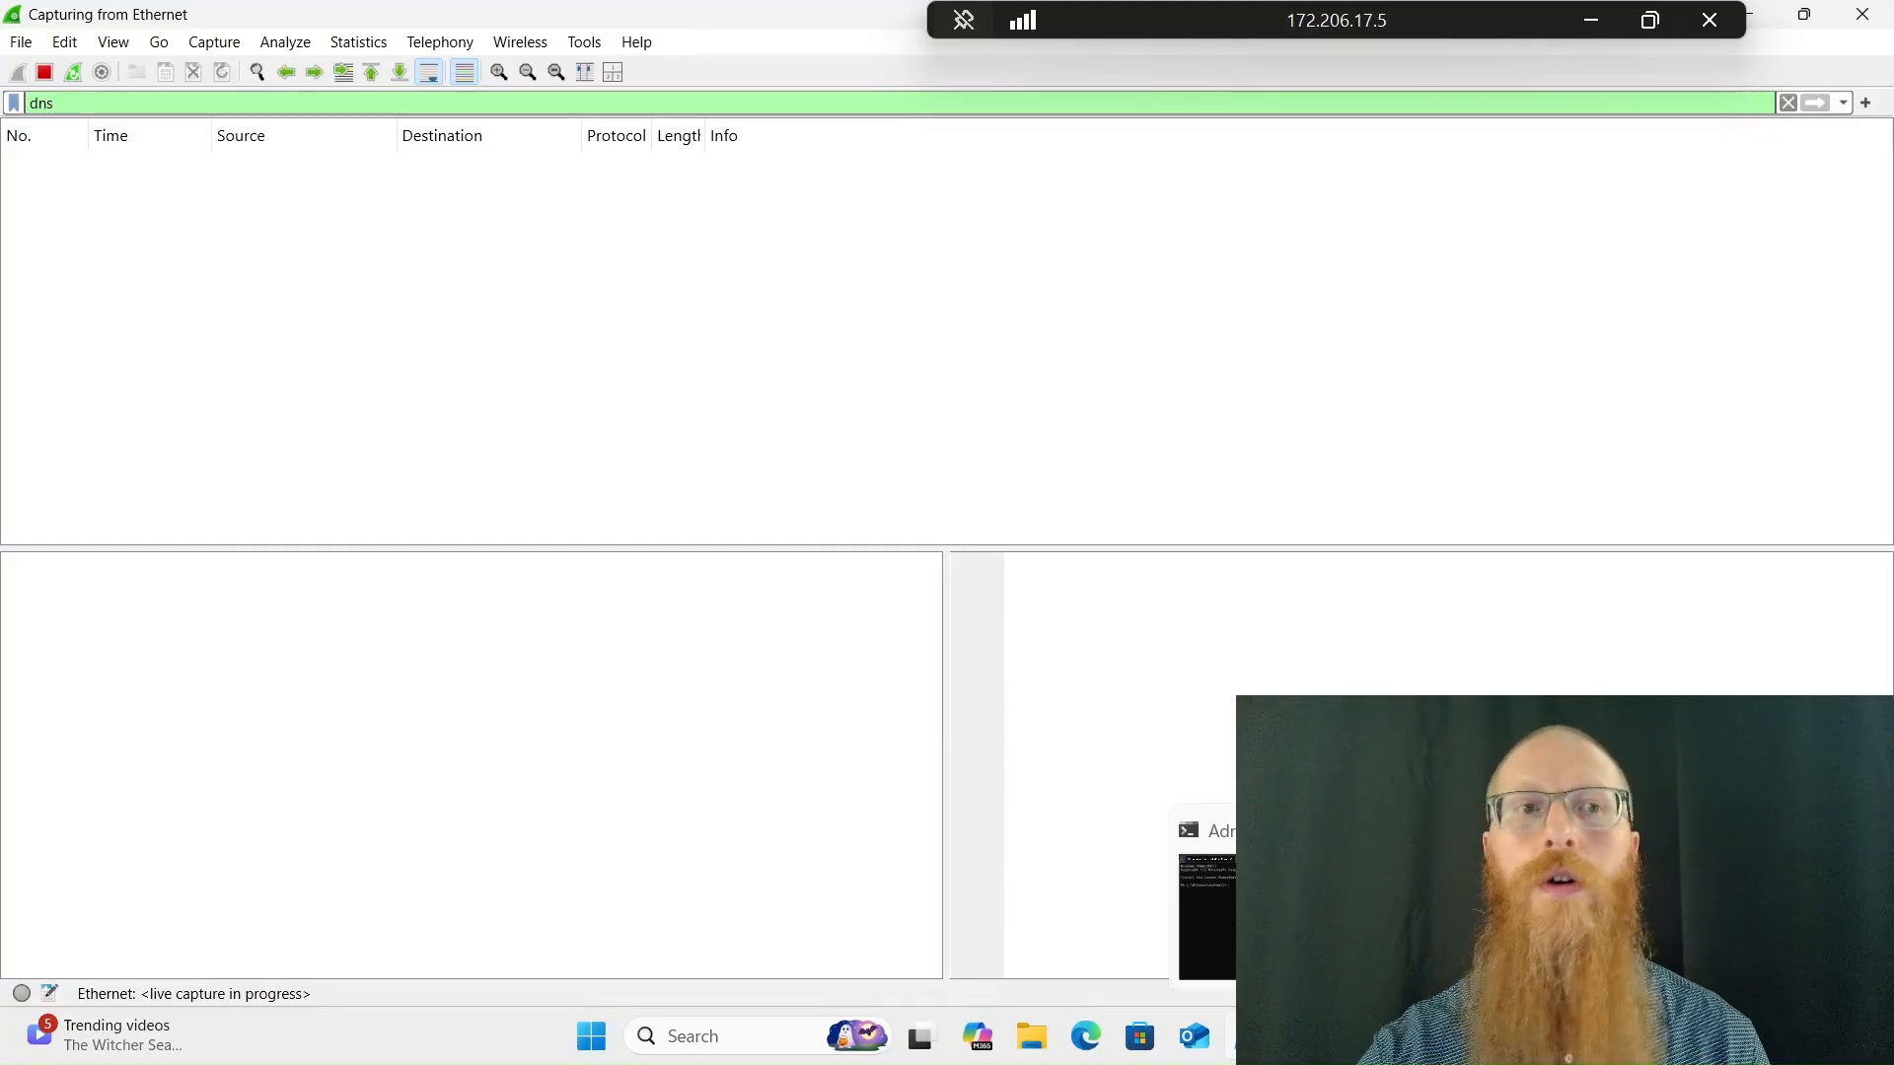
{"action": "left_click", "coordinate": [1226, 808]}
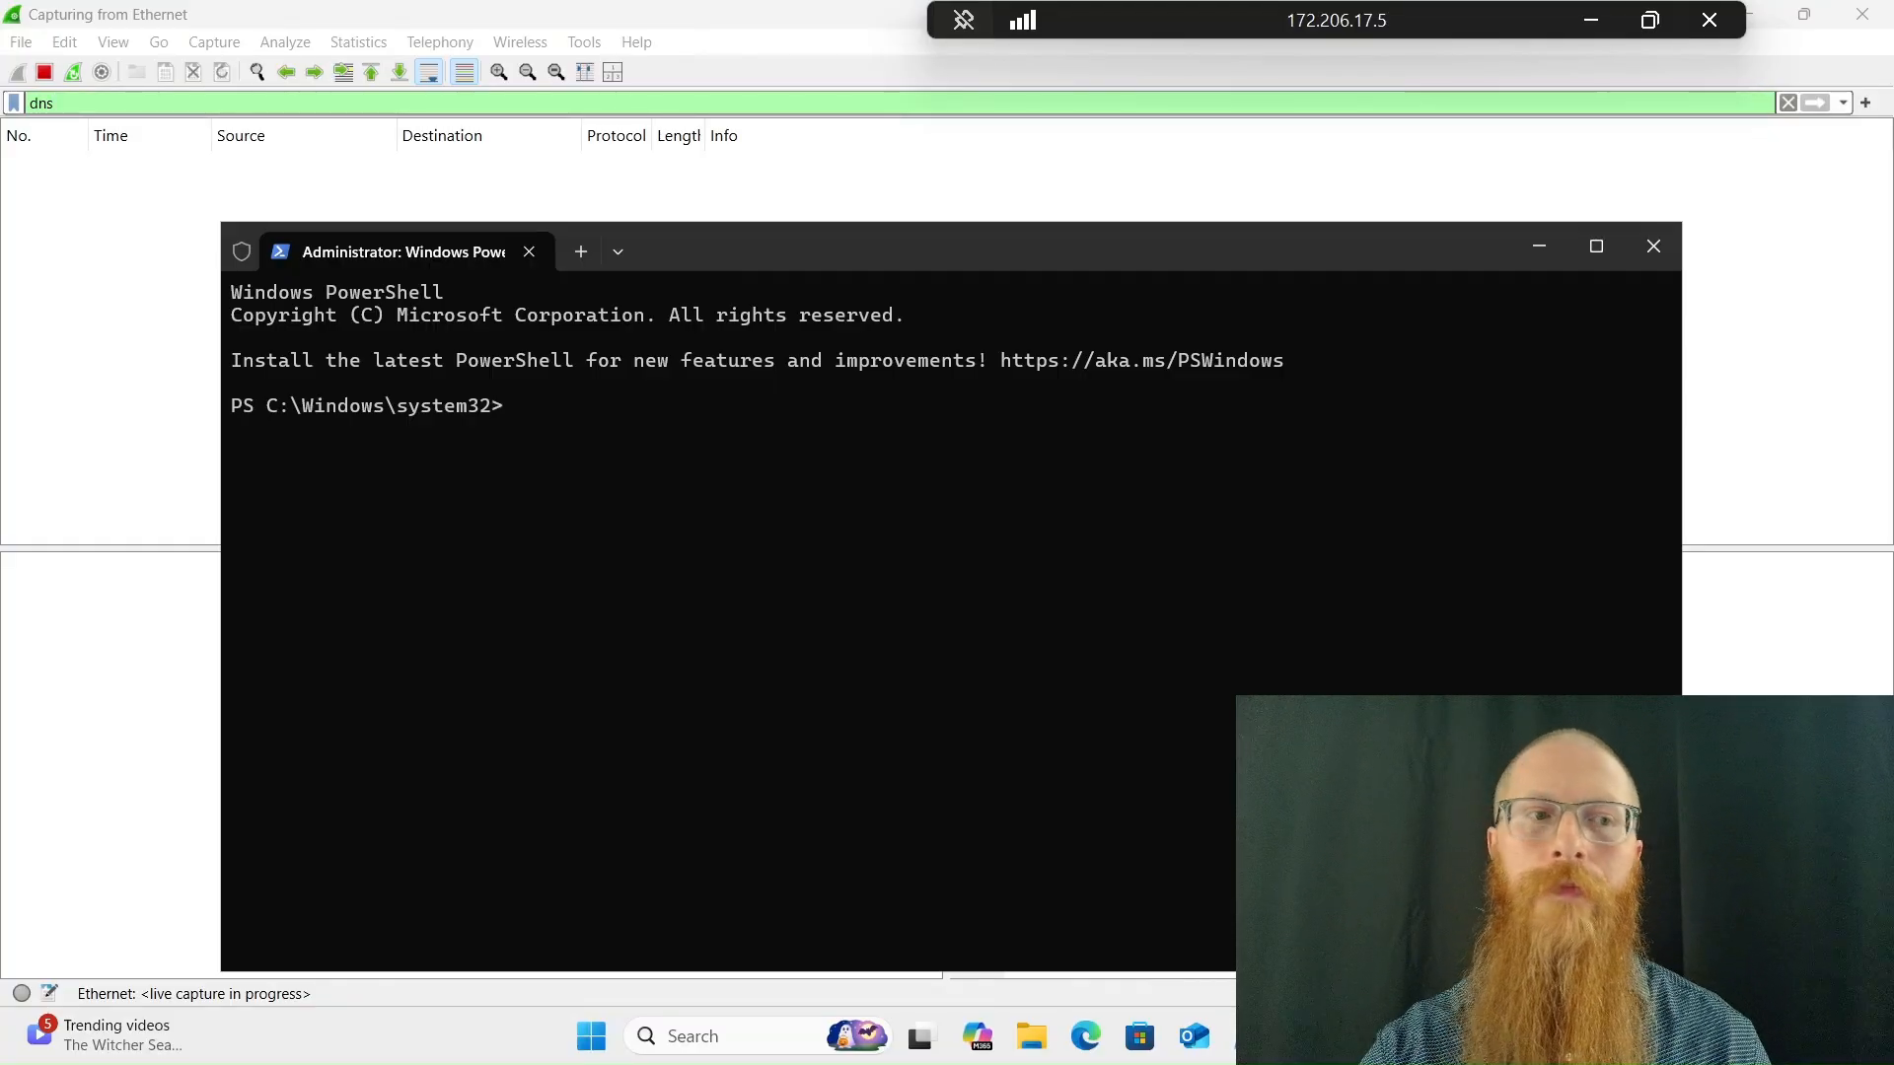
{"action": "type", "text": "nslookup"}
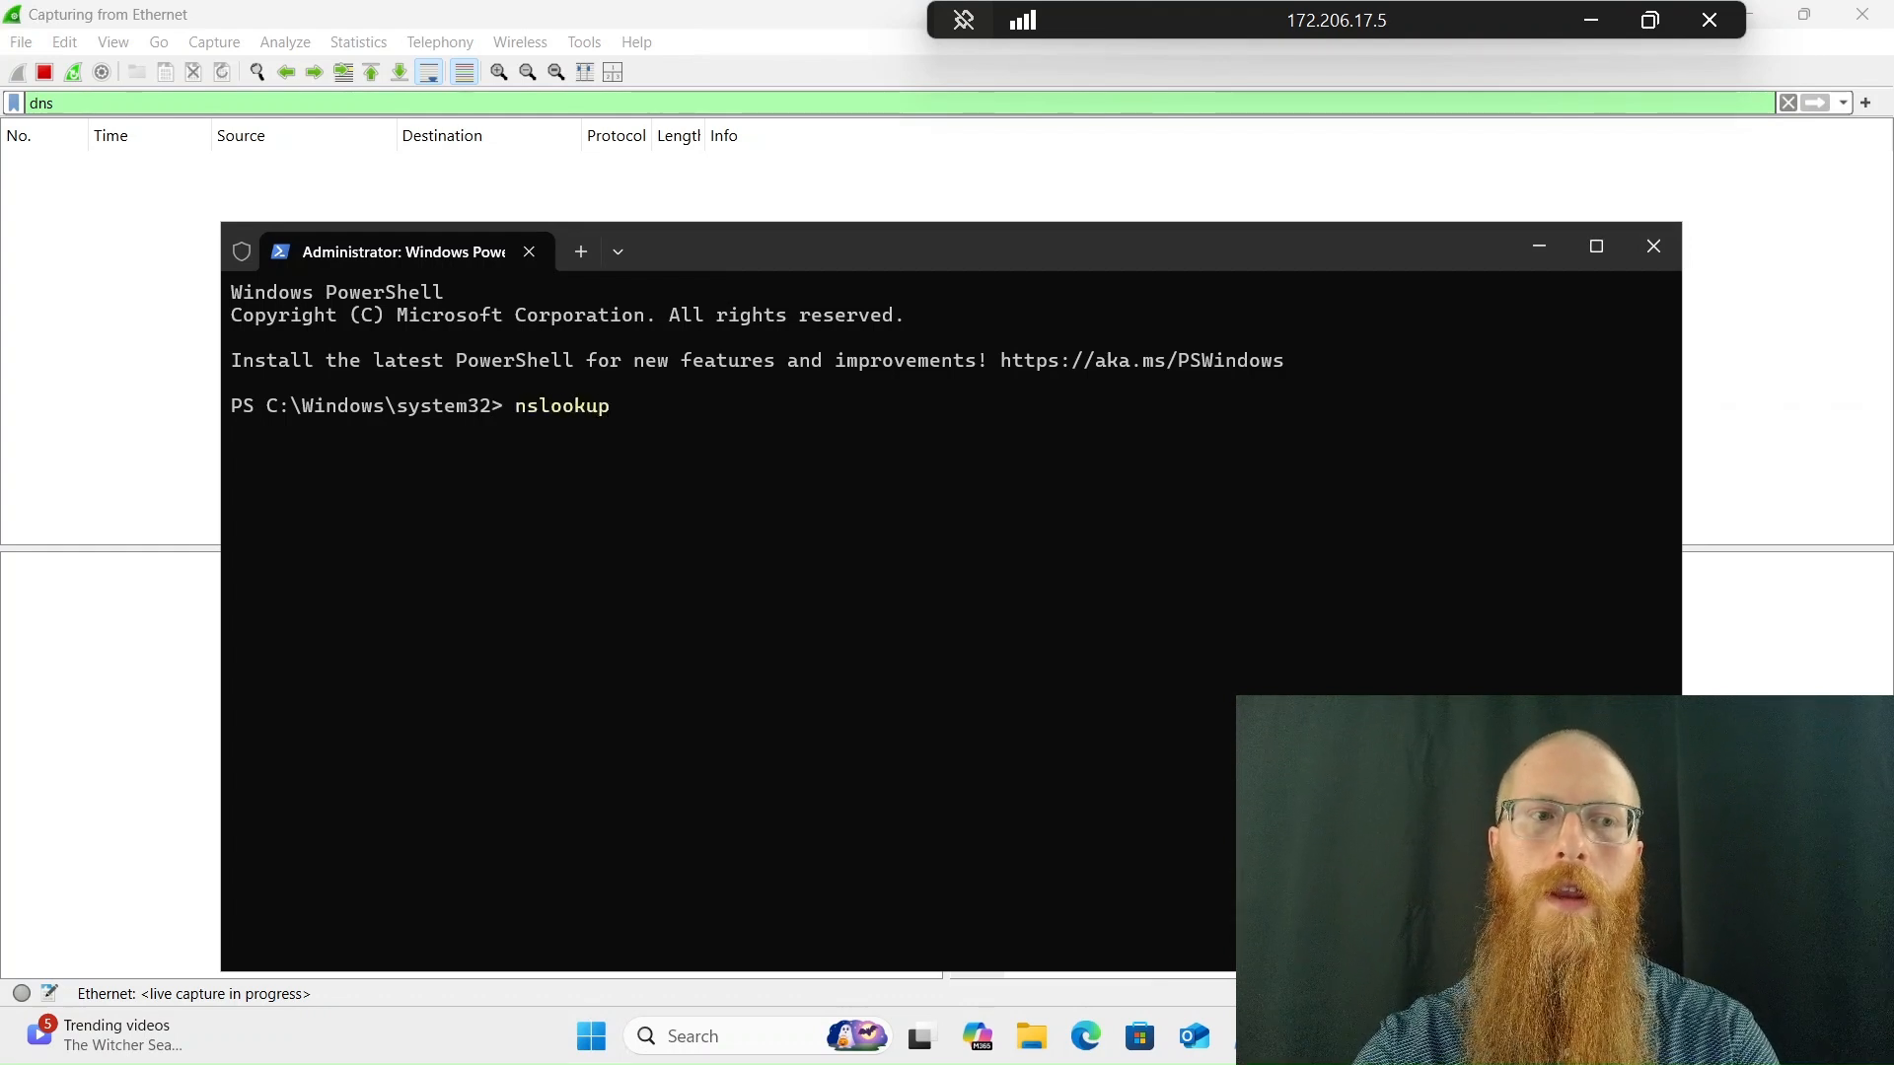
{"action": "type", "text": " inkedin.co"}
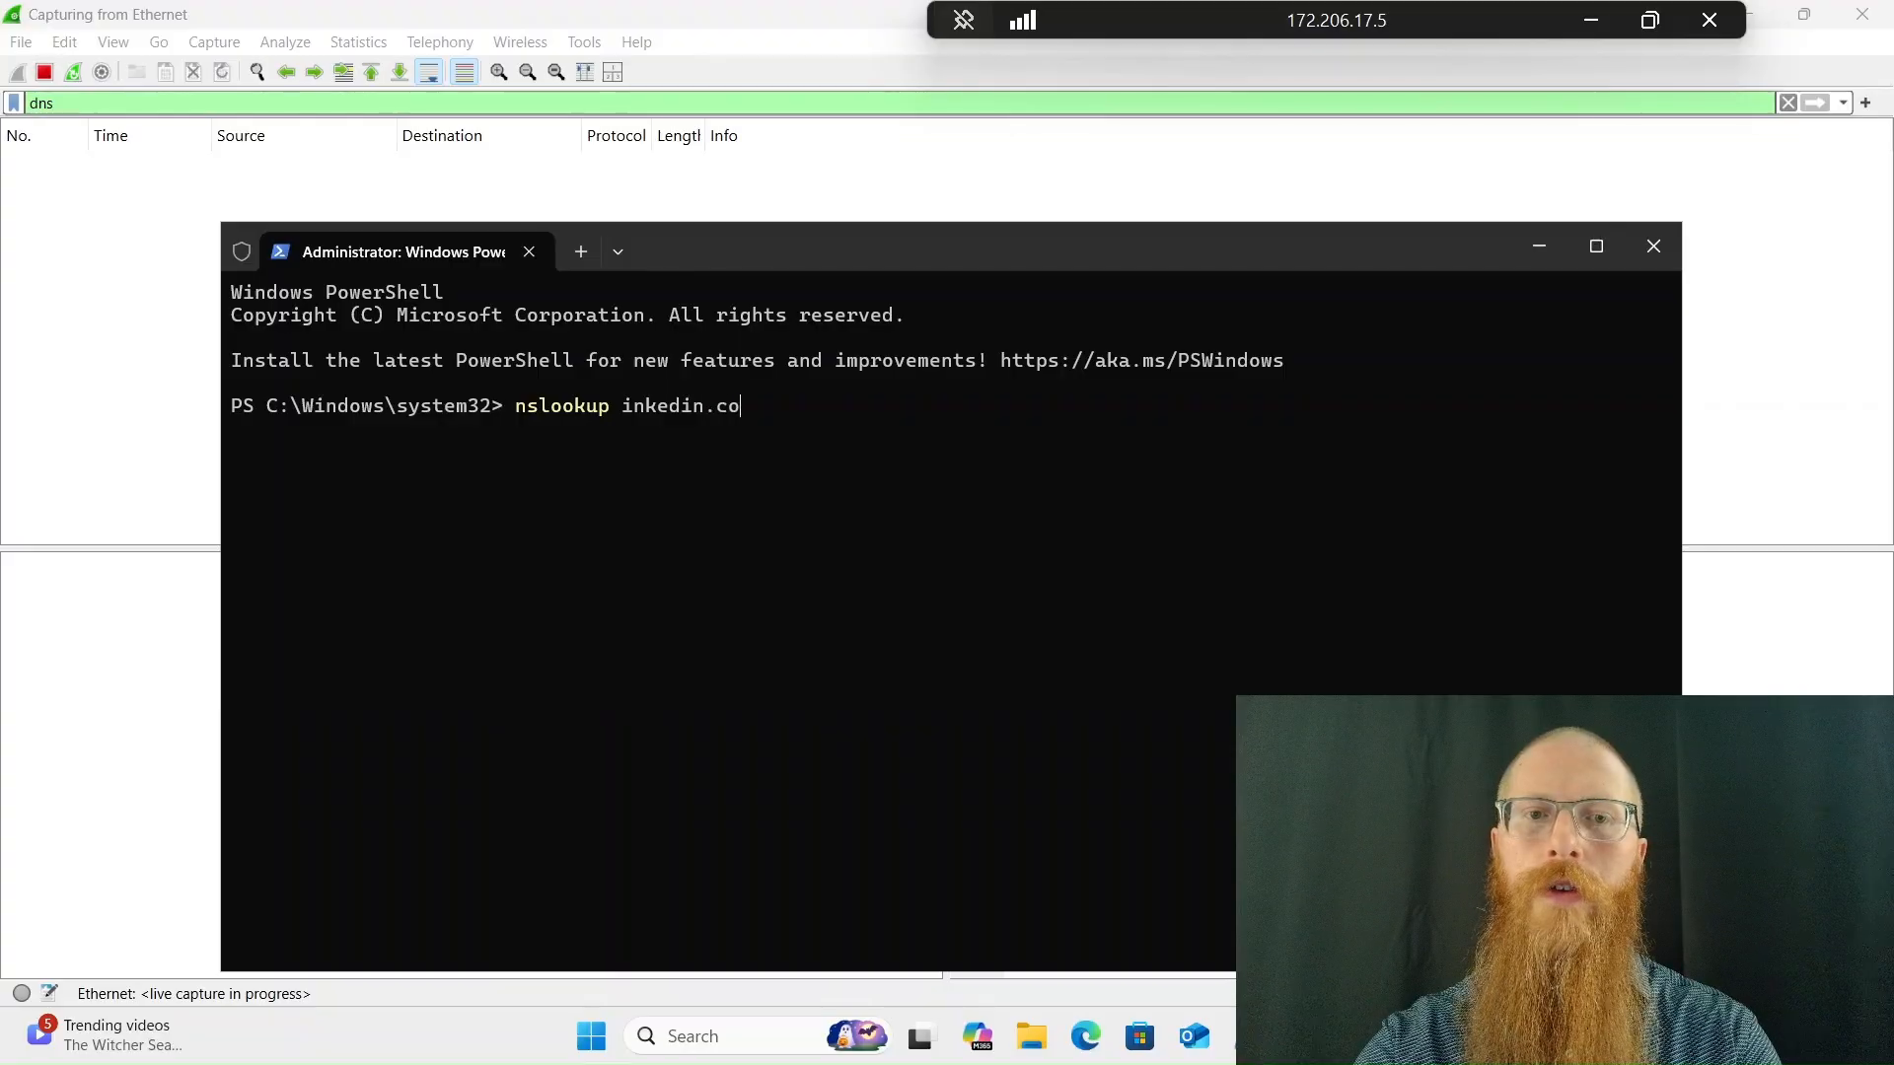
{"action": "key", "text": "BackSpace"}
{"action": "key", "text": "BackSpace"}
{"action": "key", "text": "BackSpace"}
{"action": "key", "text": "BackSpace"}
{"action": "key", "text": "BackSpace"}
{"action": "key", "text": "BackSpace"}
{"action": "key", "text": "BackSpace"}
{"action": "key", "text": "BackSpace"}
{"action": "key", "text": "BackSpace"}
{"action": "key", "text": "BackSpace"}
{"action": "key", "text": "BackSpace"}
{"action": "key", "text": "BackSpace"}
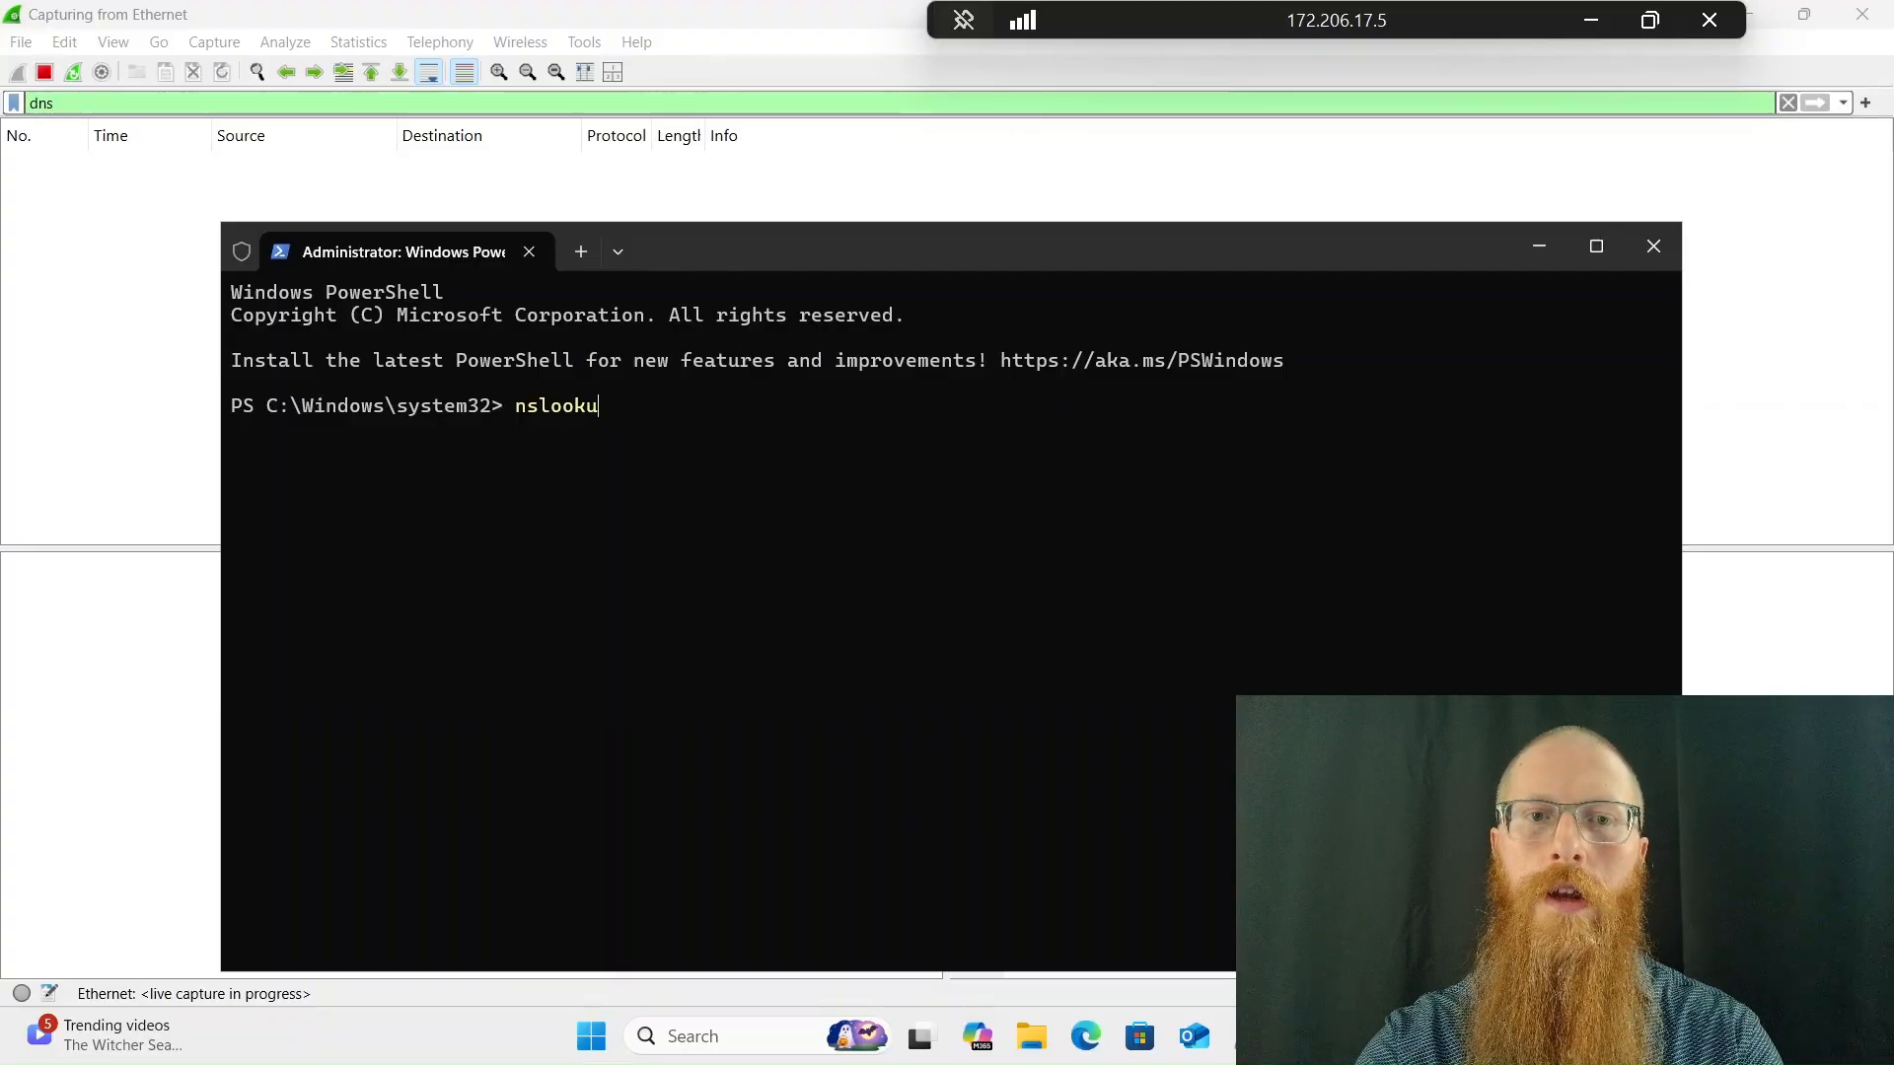
{"action": "type", "text": "p linkedin.com"}
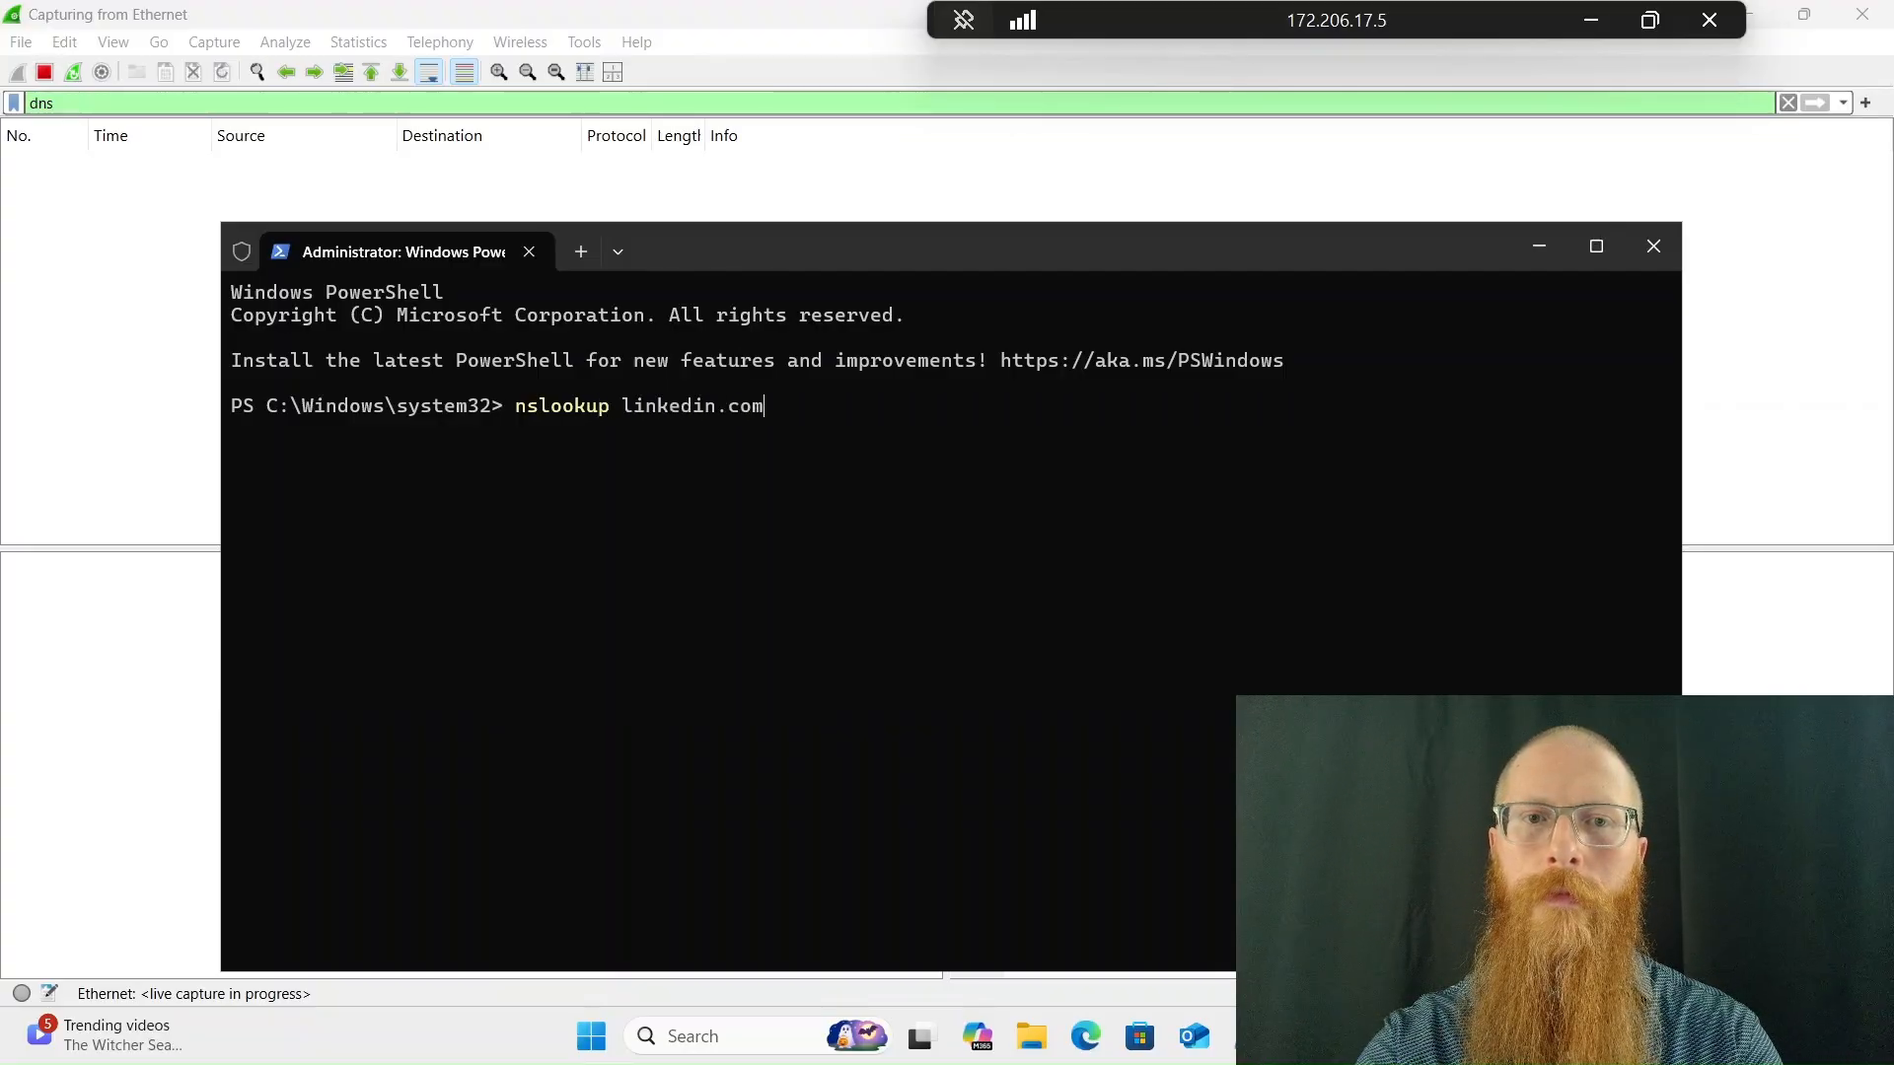
{"action": "key", "text": "Return"}
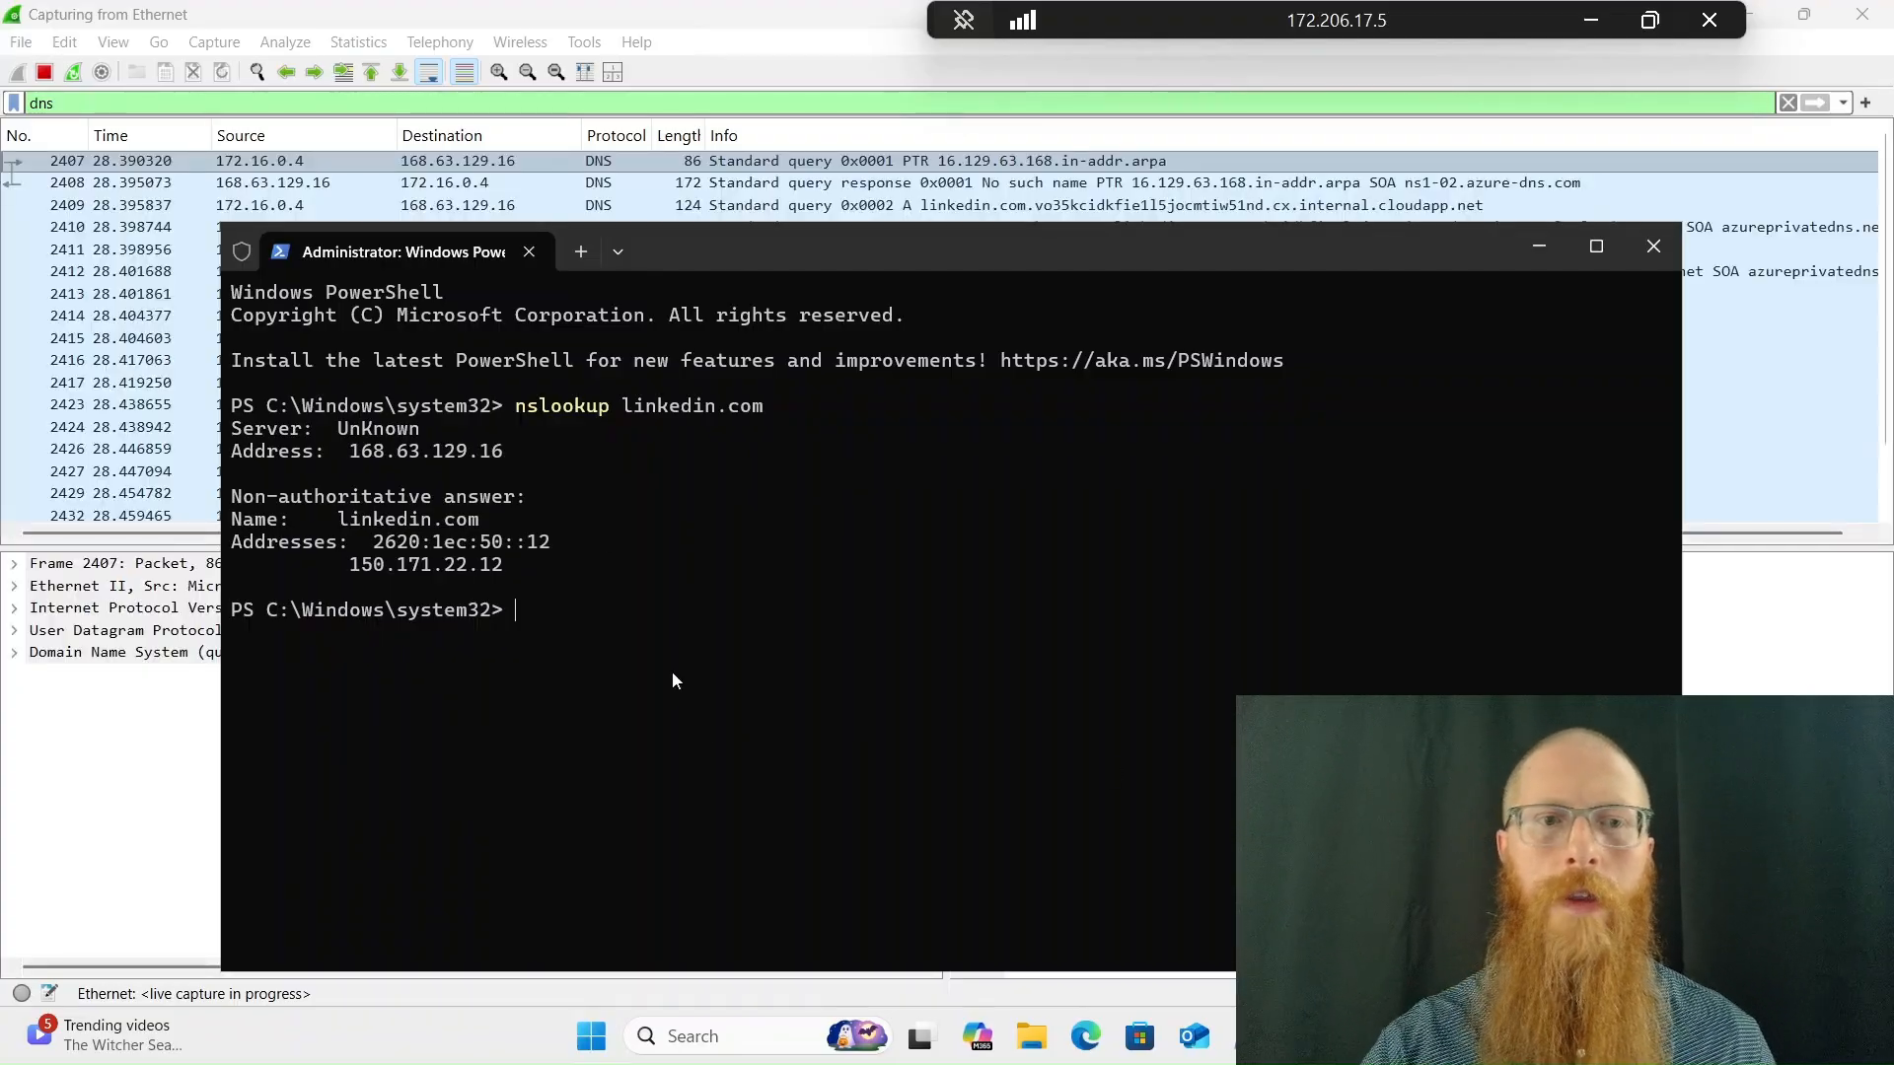
Return to Wireshark and restart the capture, discarding the packets from the linkedin.com lookup
{"action": "key", "text": "alt+Tab"}
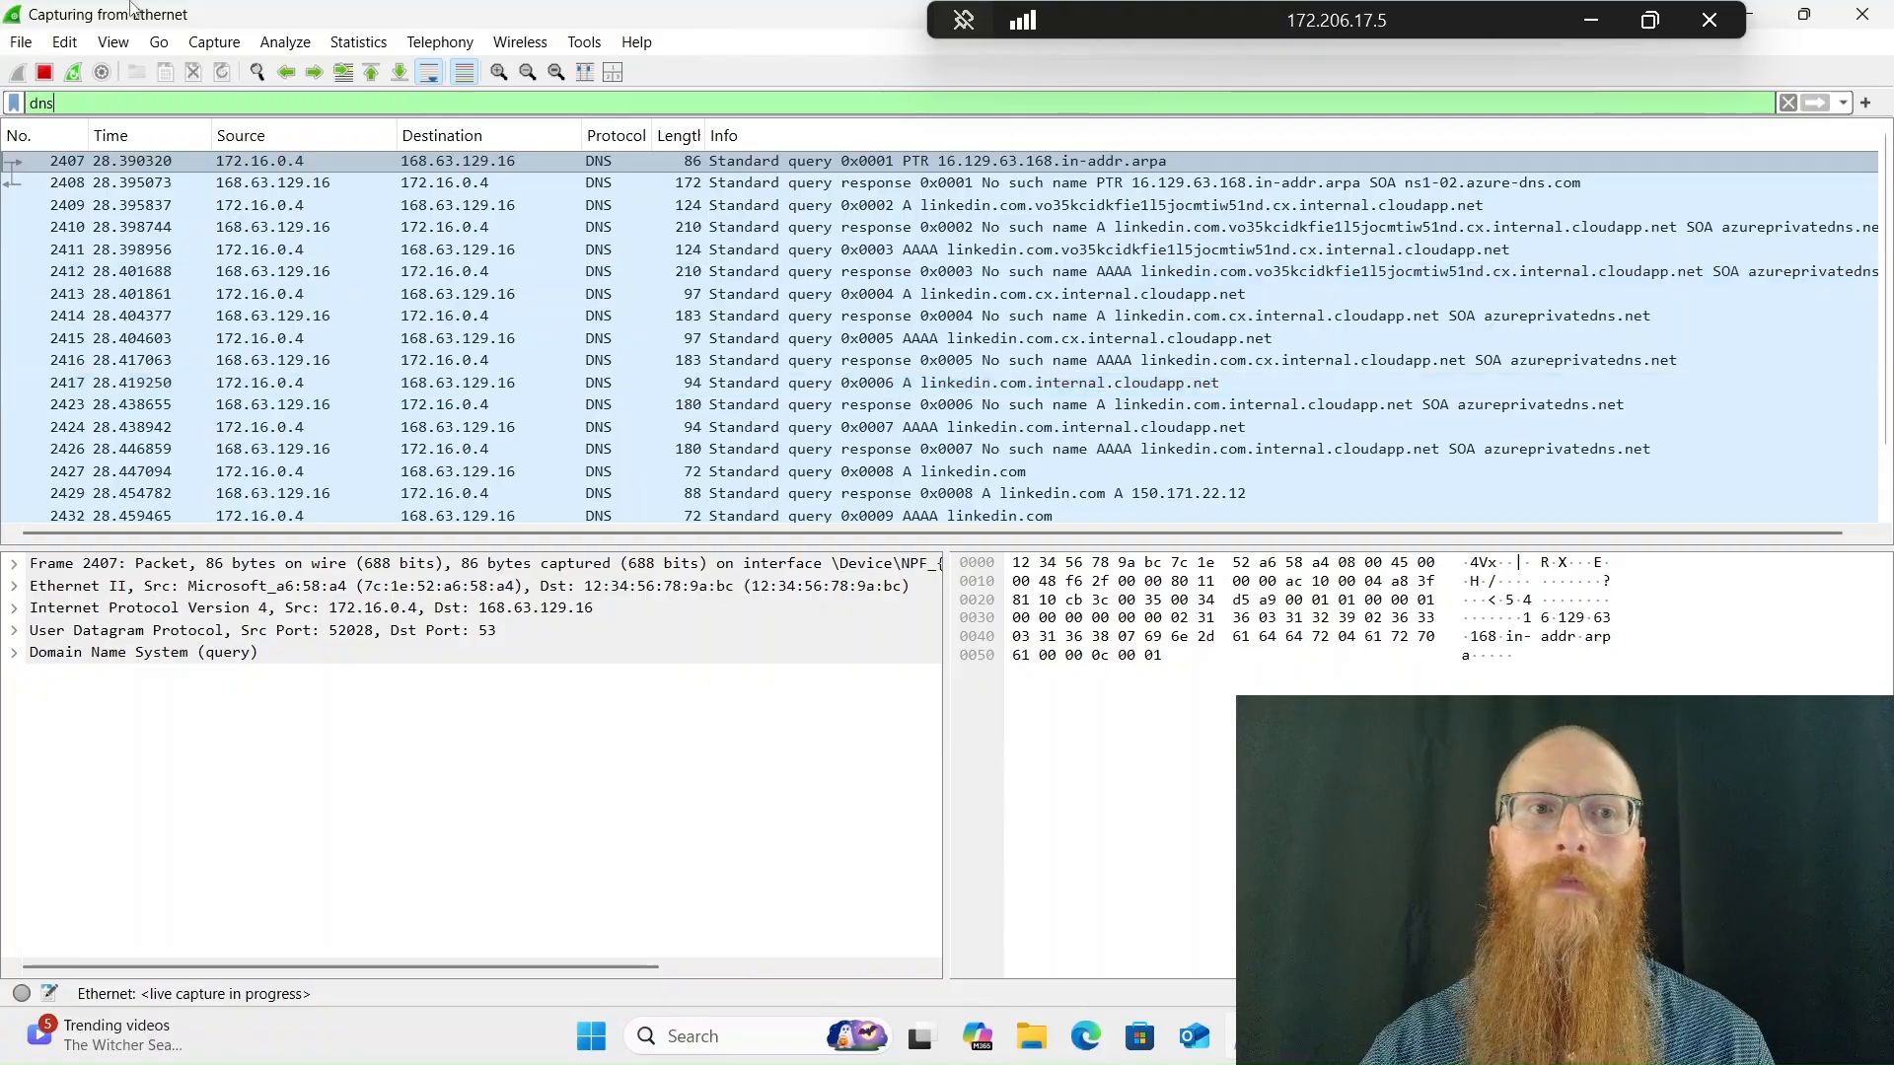
{"action": "left_click", "coordinate": [73, 74]}
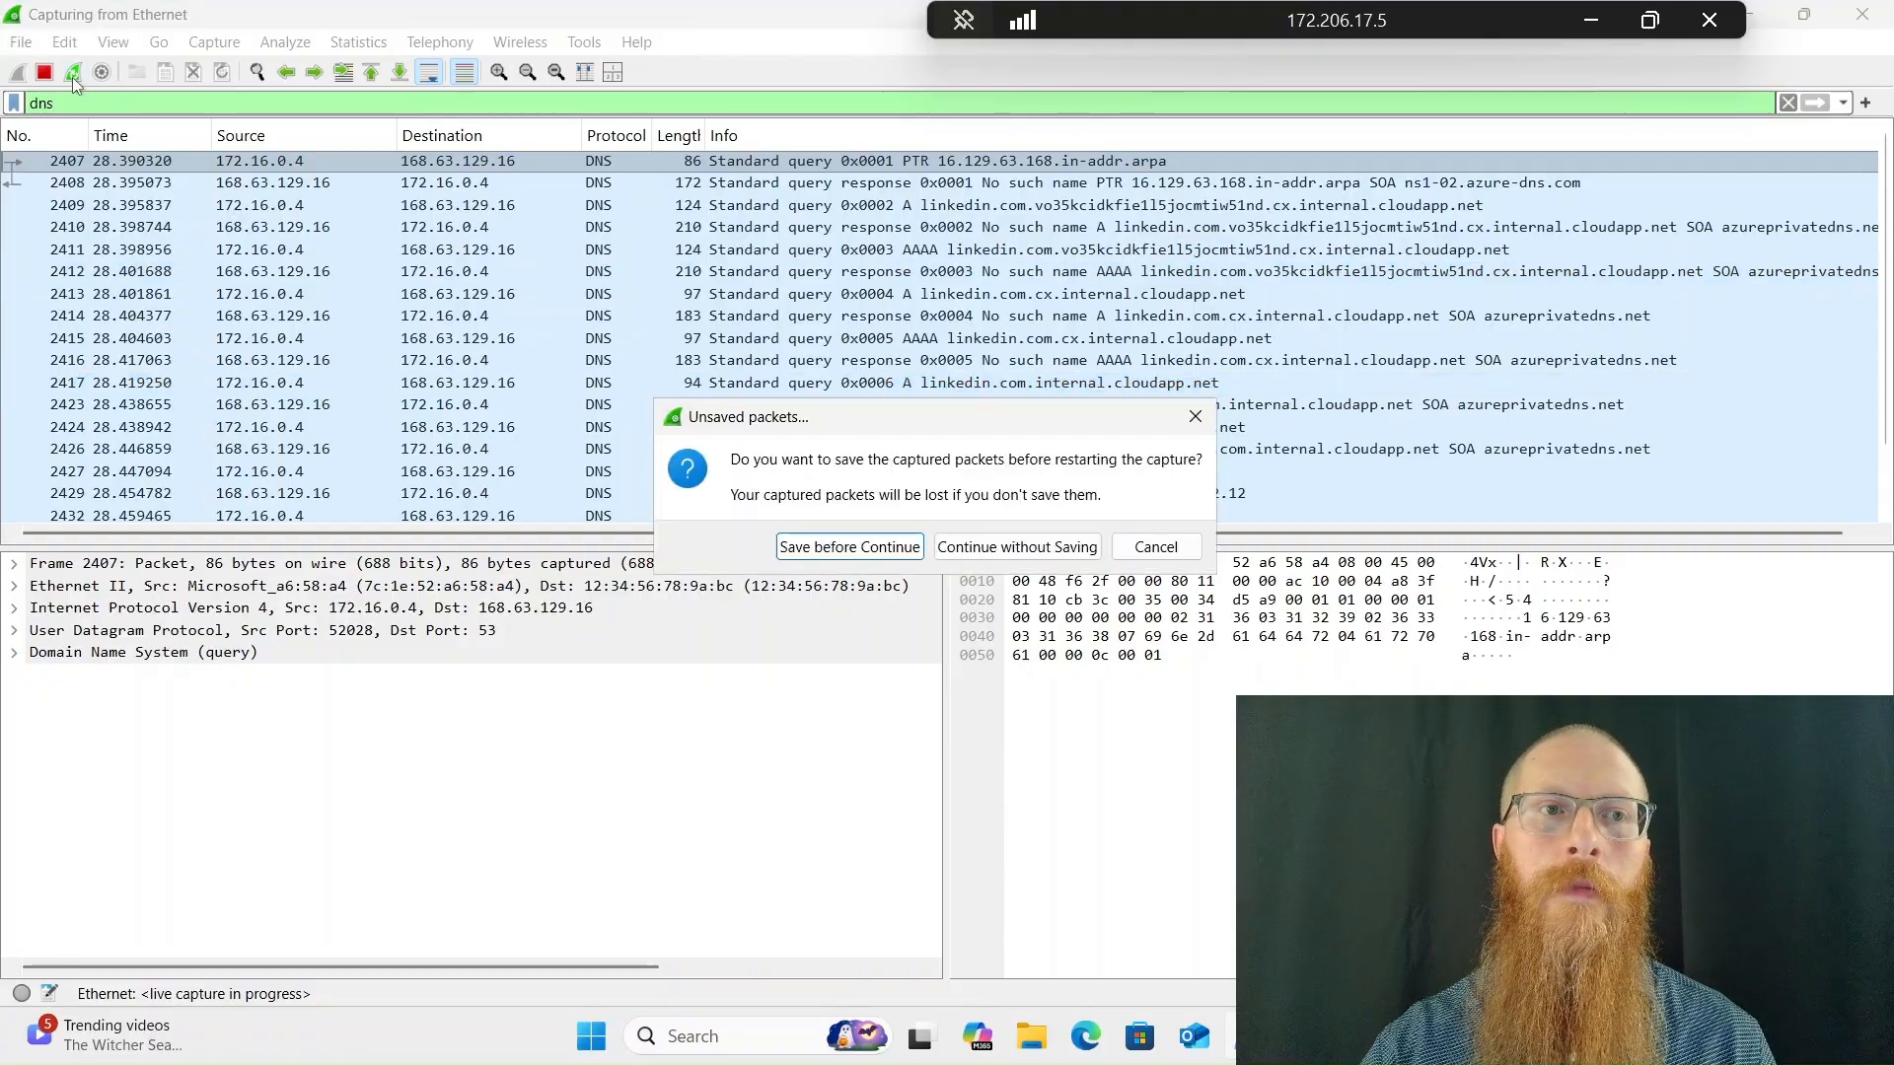
{"action": "left_click", "coordinate": [1016, 547]}
Run nslookup 8.8.8.8 in PowerShell and return to Wireshark to view the DNS packets
{"action": "left_click", "coordinate": [1303, 1036]}
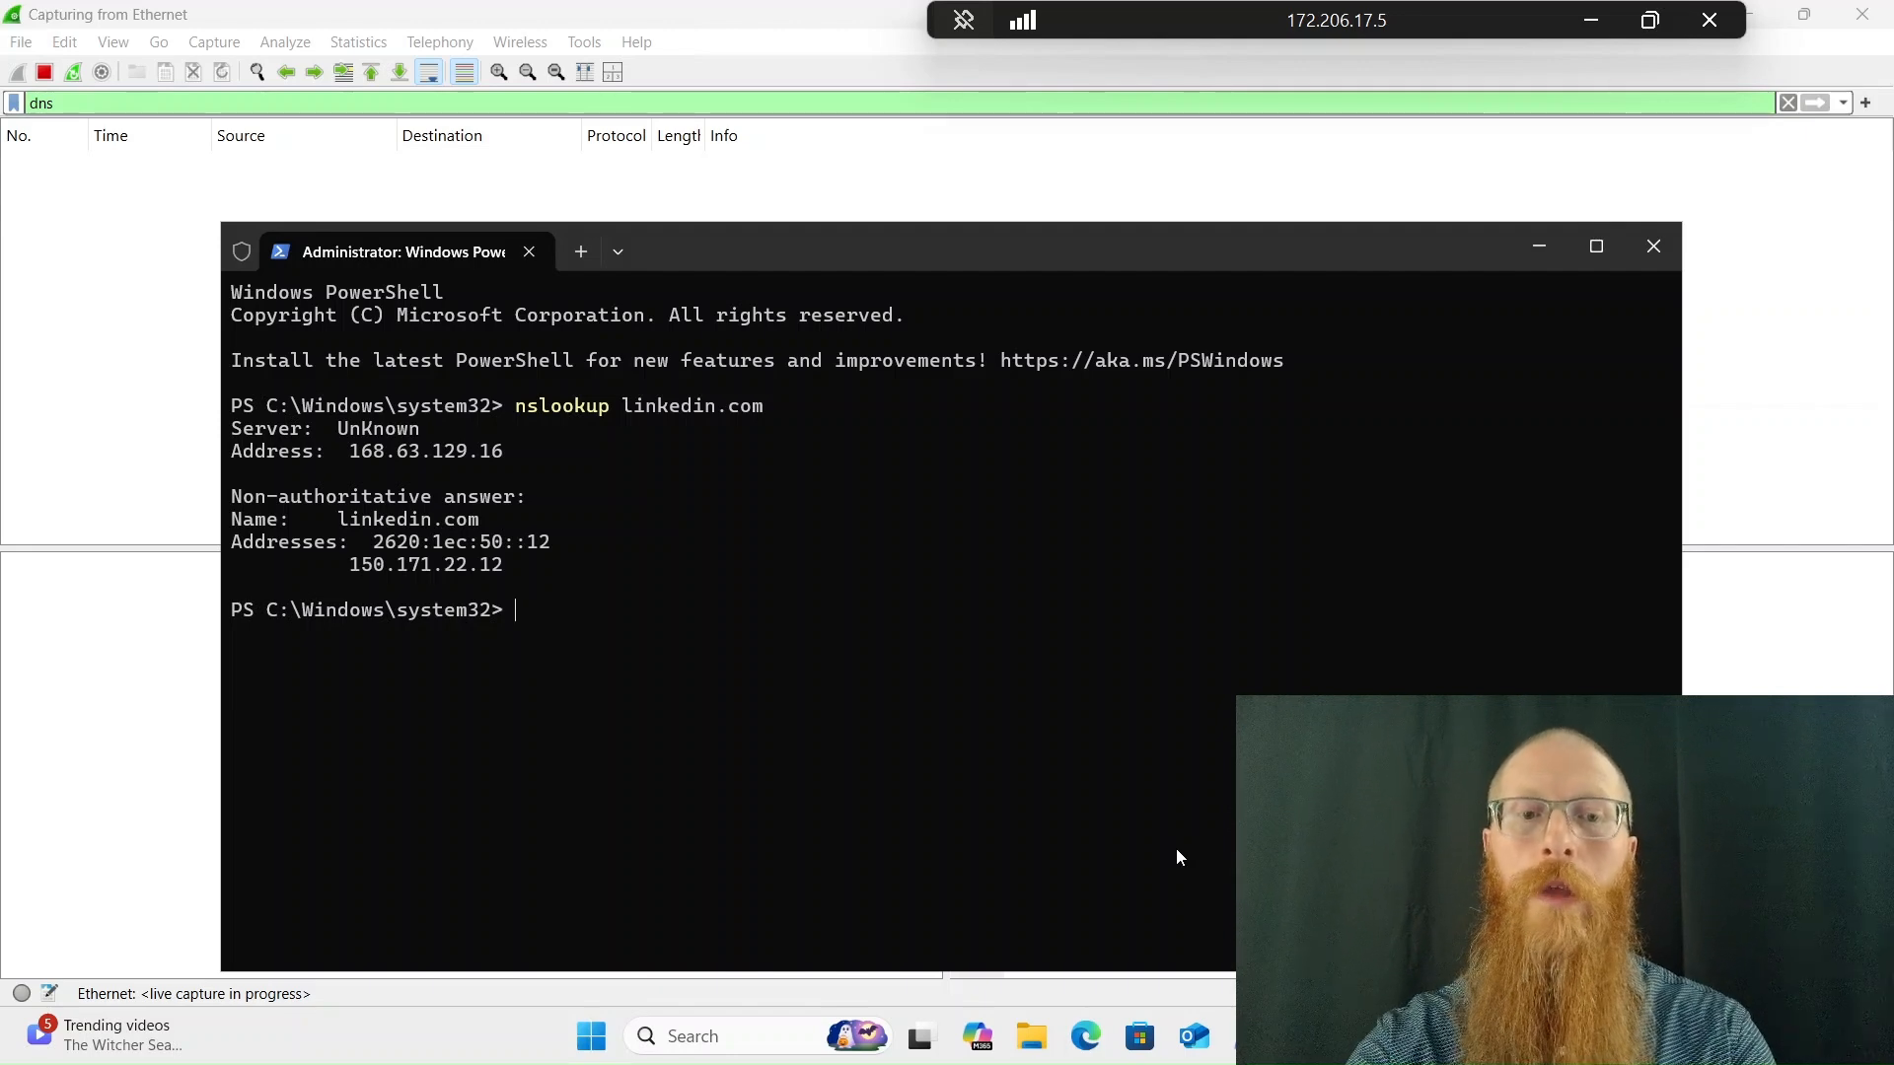
{"action": "type", "text": "oku"}
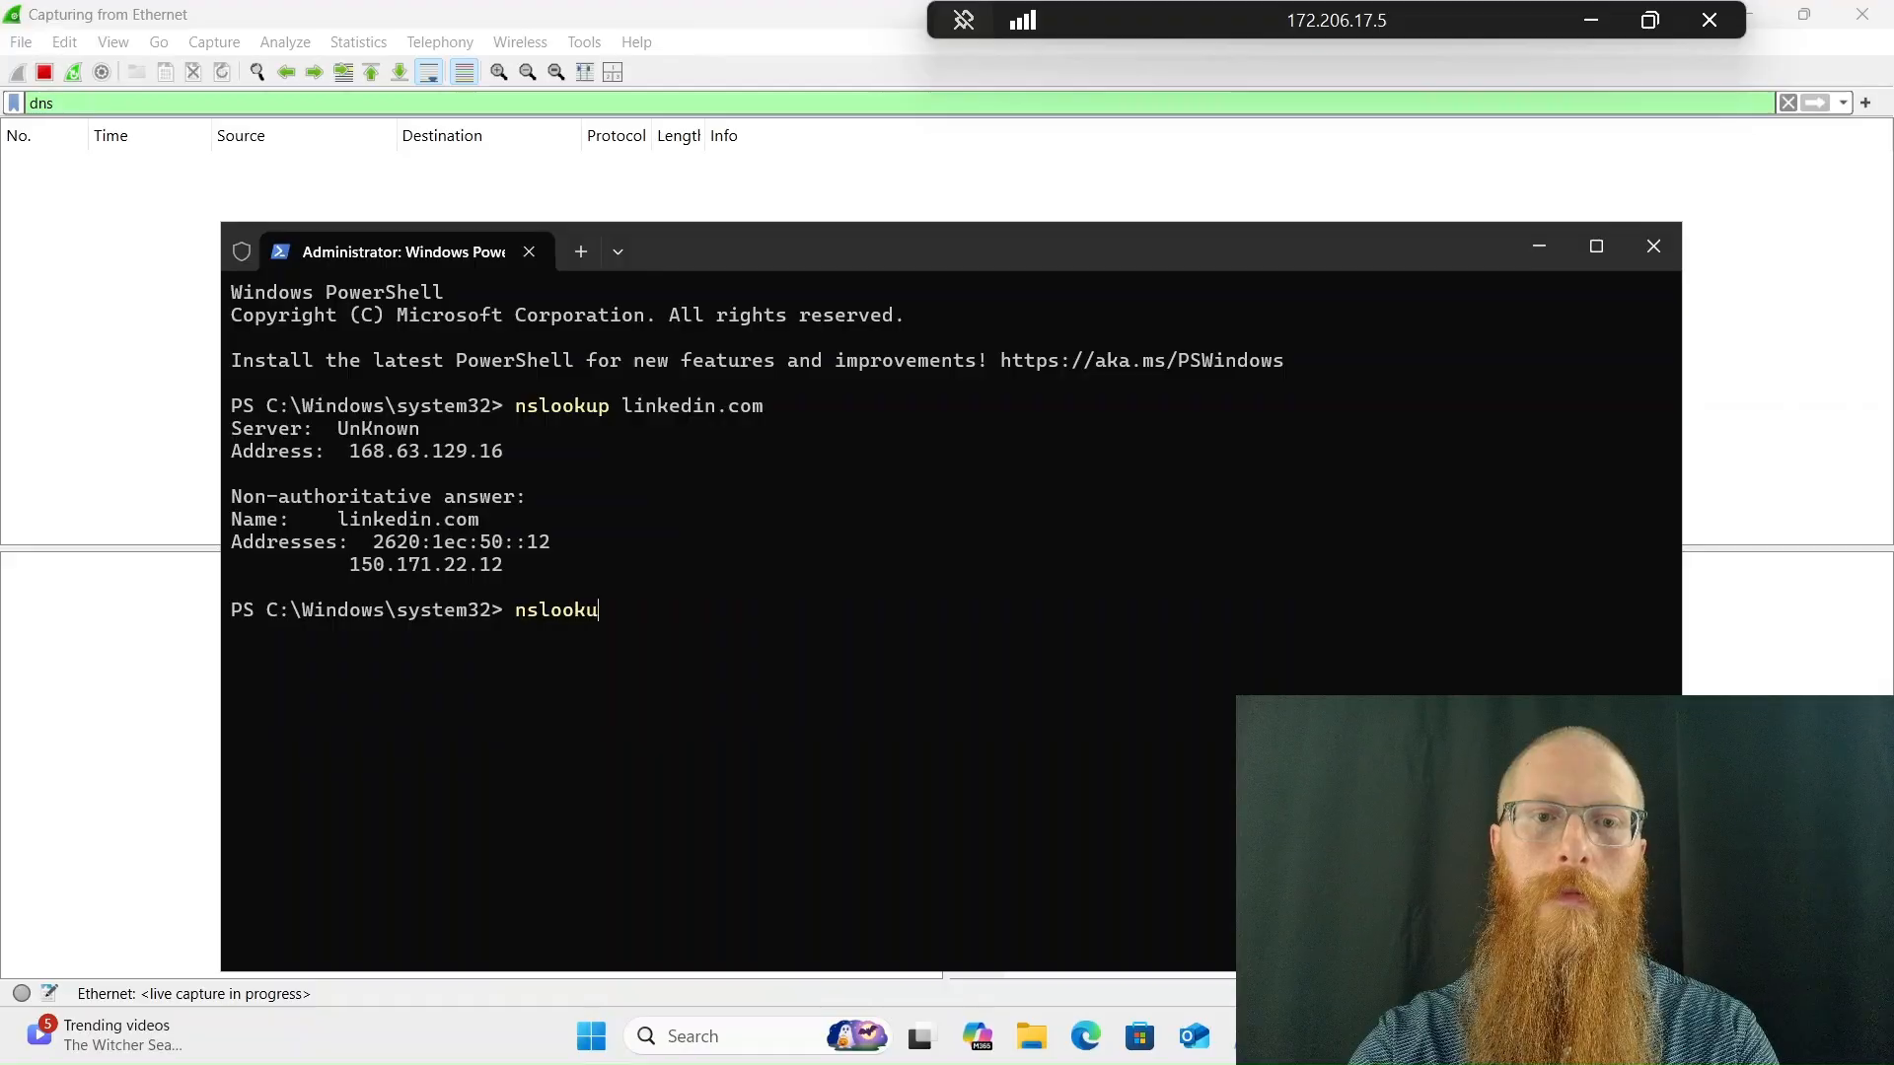
{"action": "type", "text": "p 8.8.8.8"}
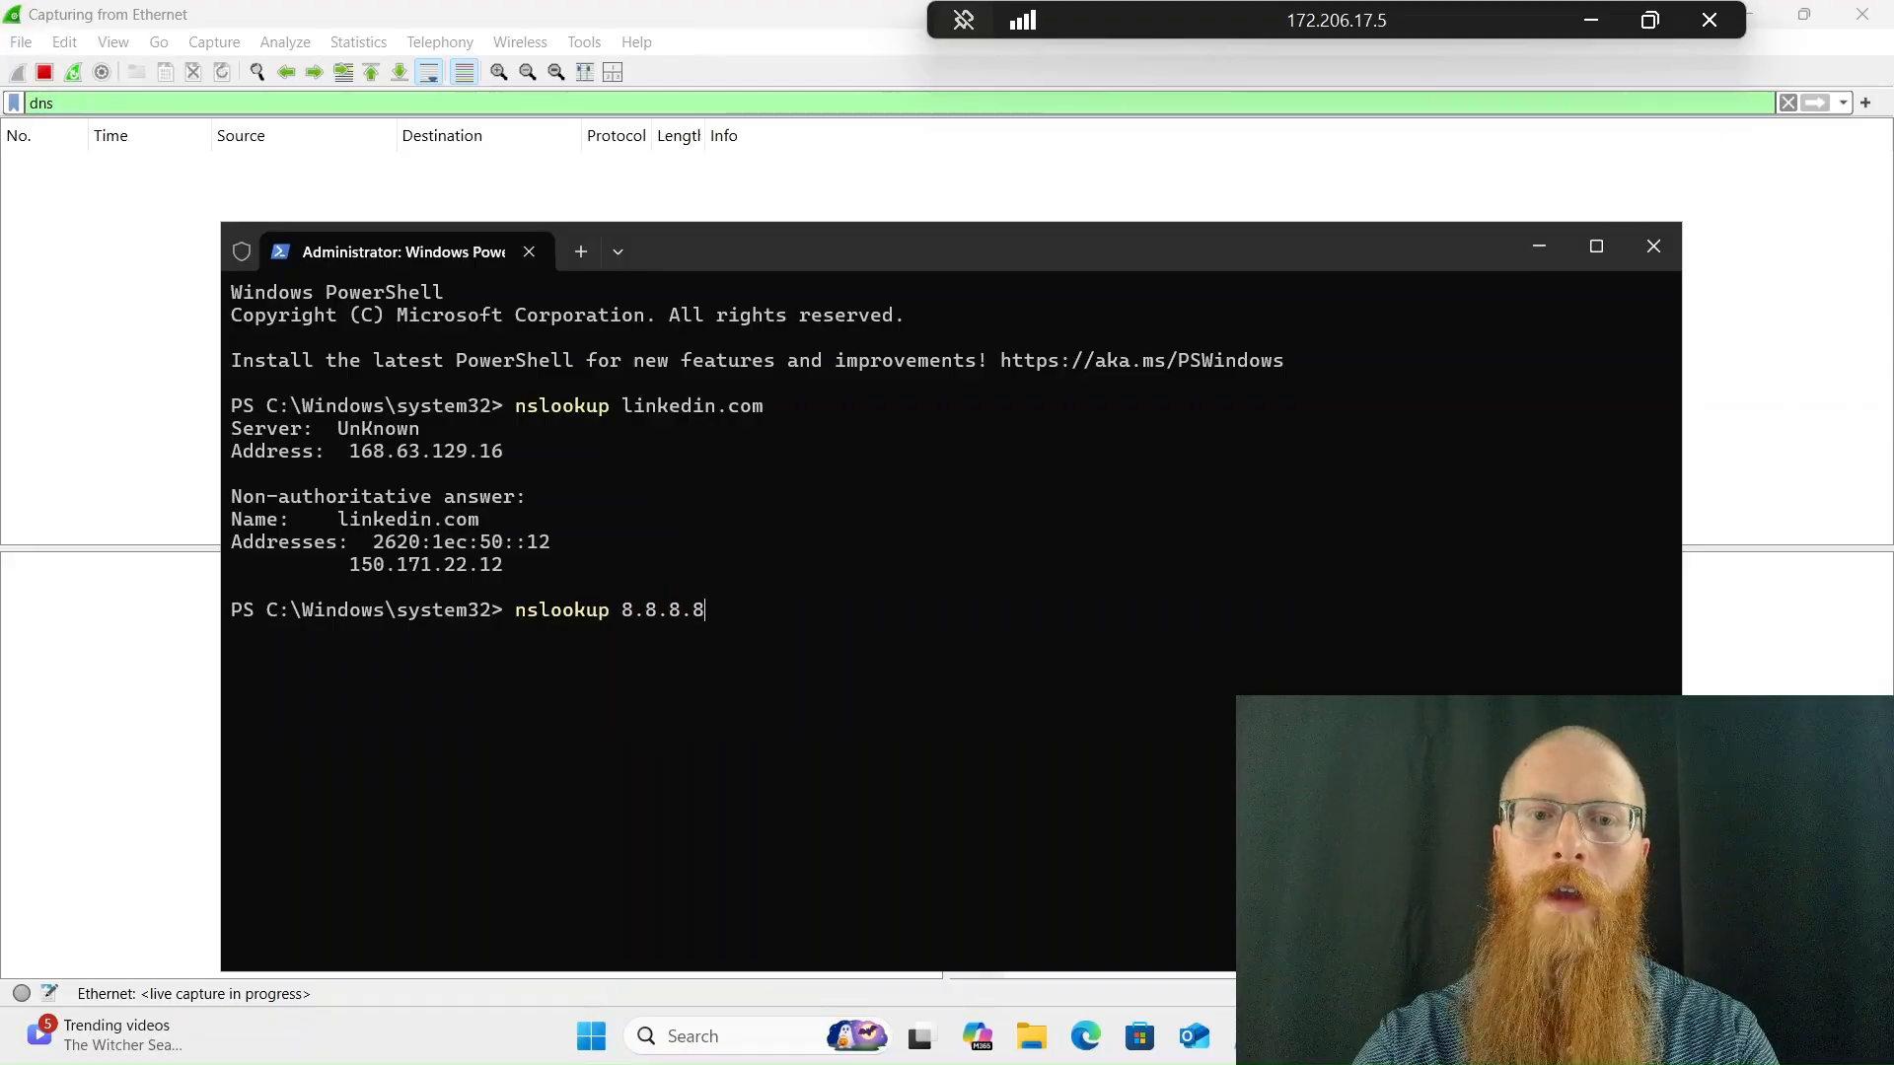
{"action": "key", "text": "Return"}
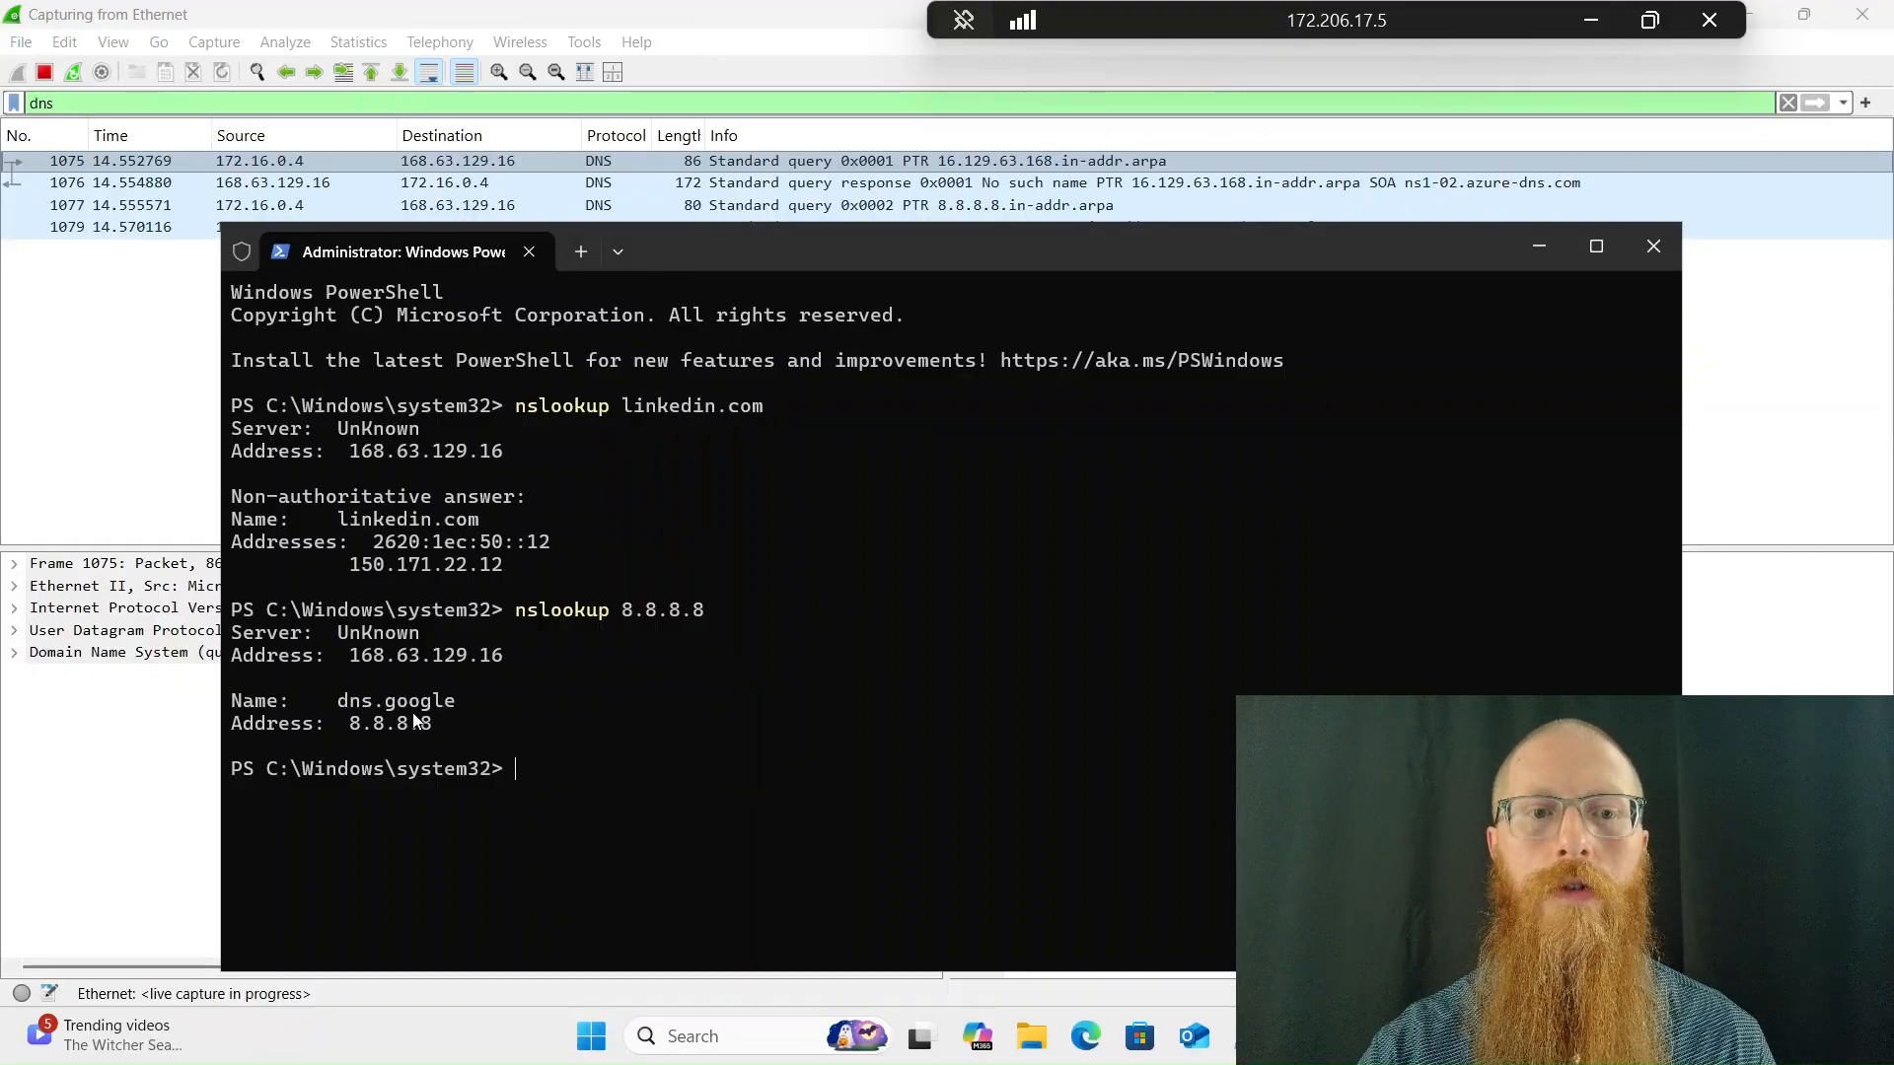
{"action": "left_click", "coordinate": [89, 458]}
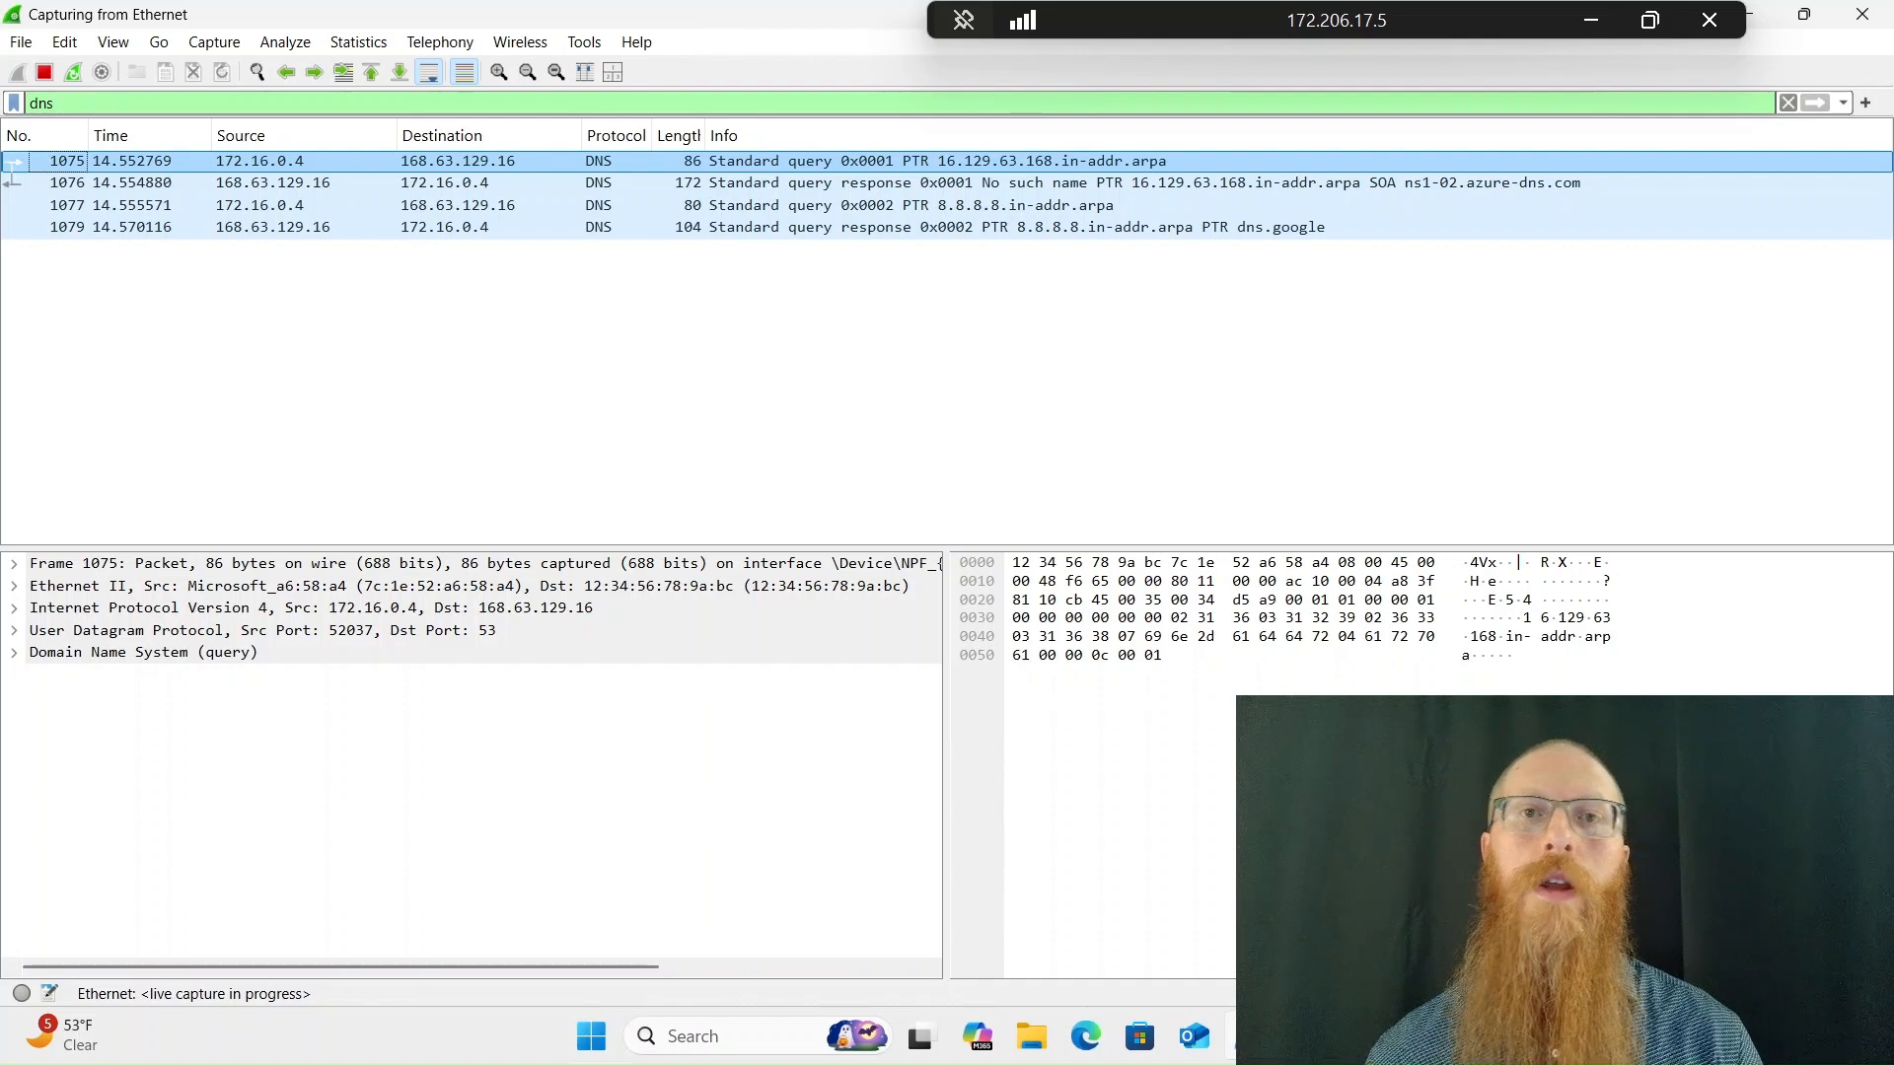
Replace the dns display filter with tcp.port == 3389 and apply it to the running capture
{"action": "double_click", "coordinate": [41, 104]}
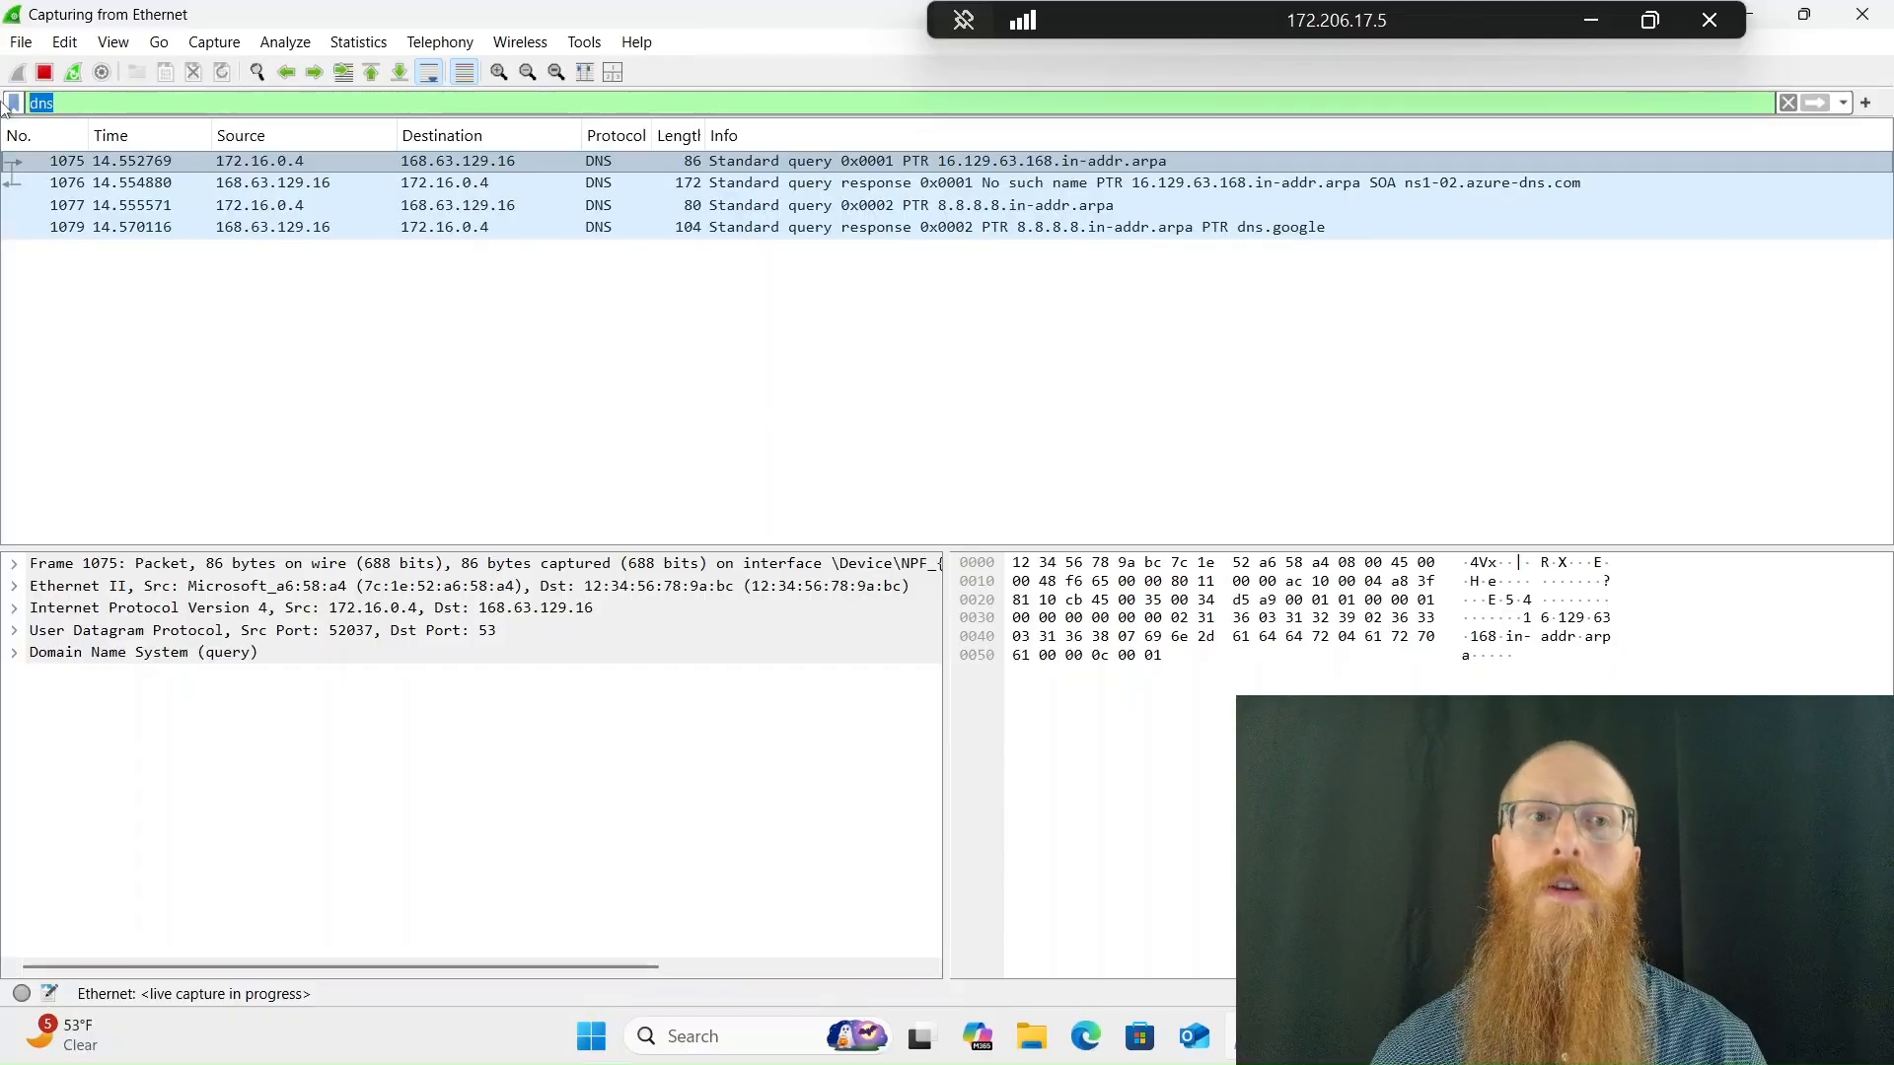
{"action": "type", "text": "tcp."}
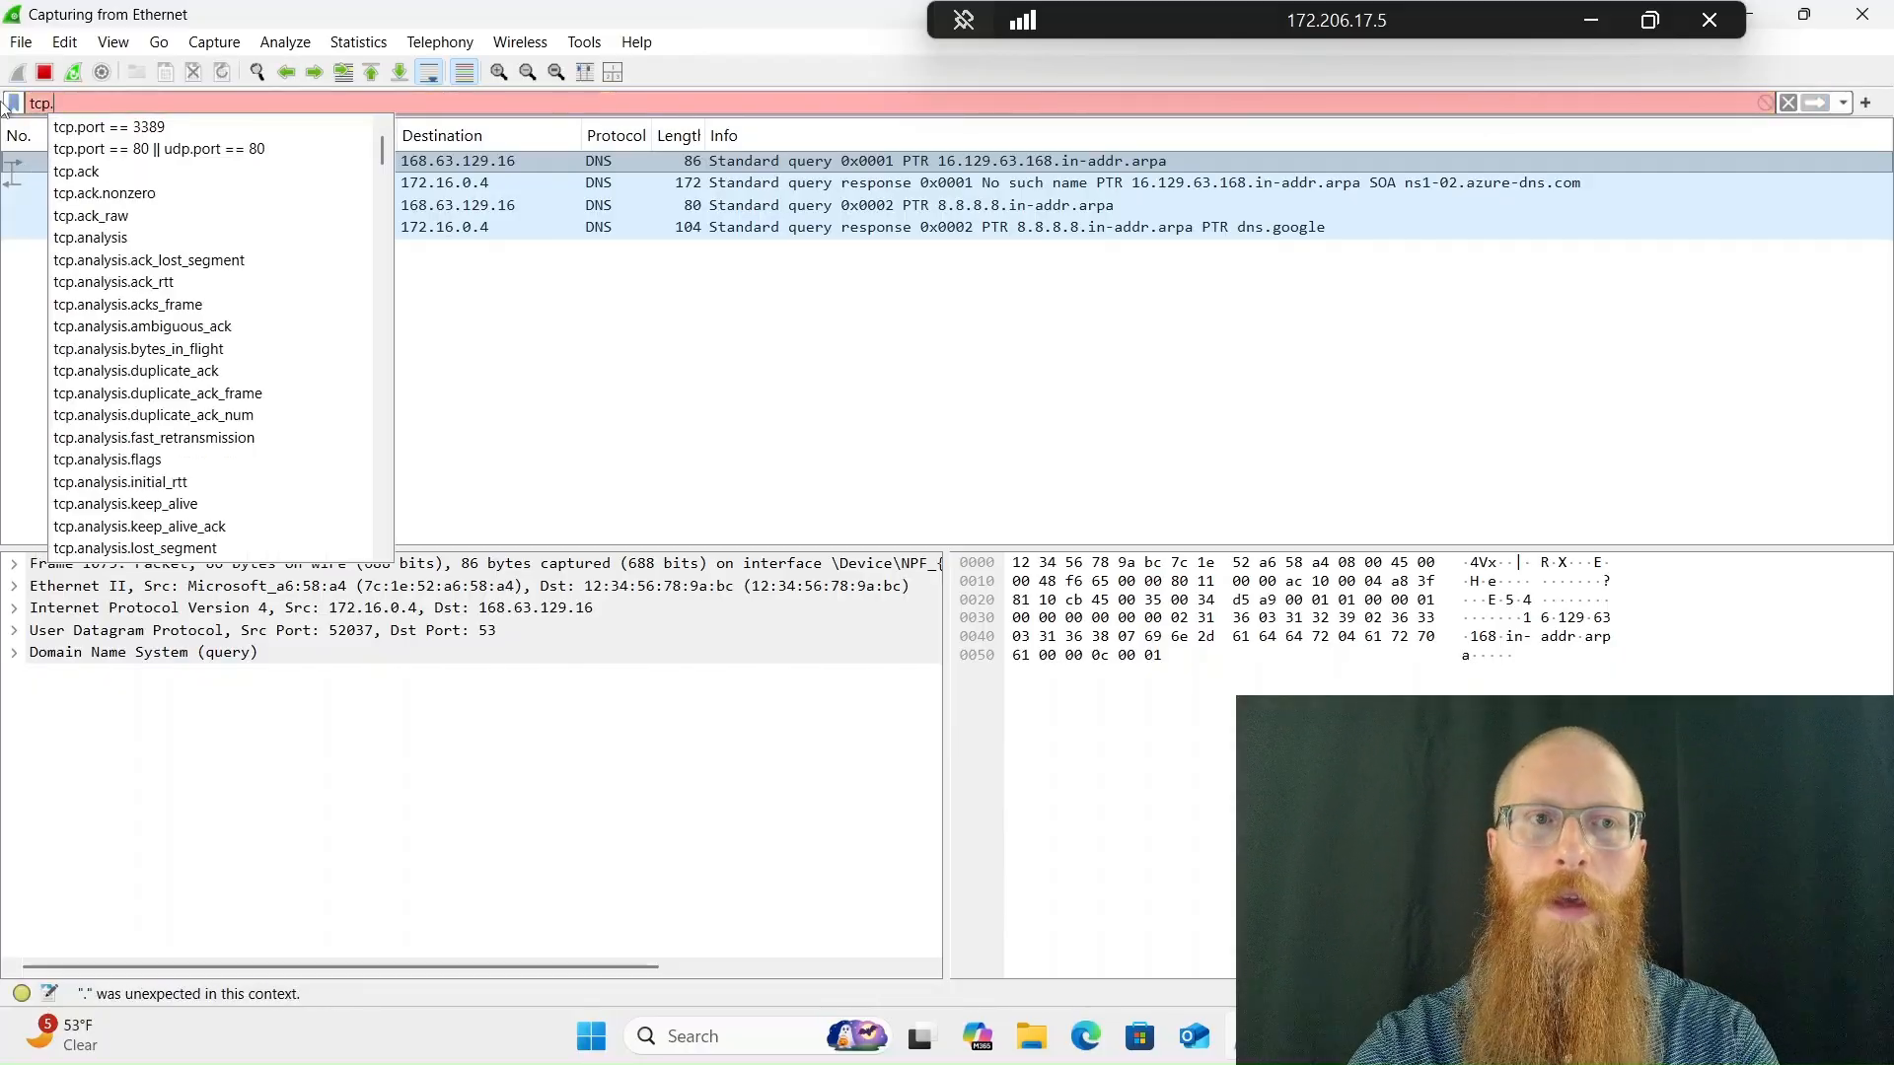
{"action": "type", "text": "port"}
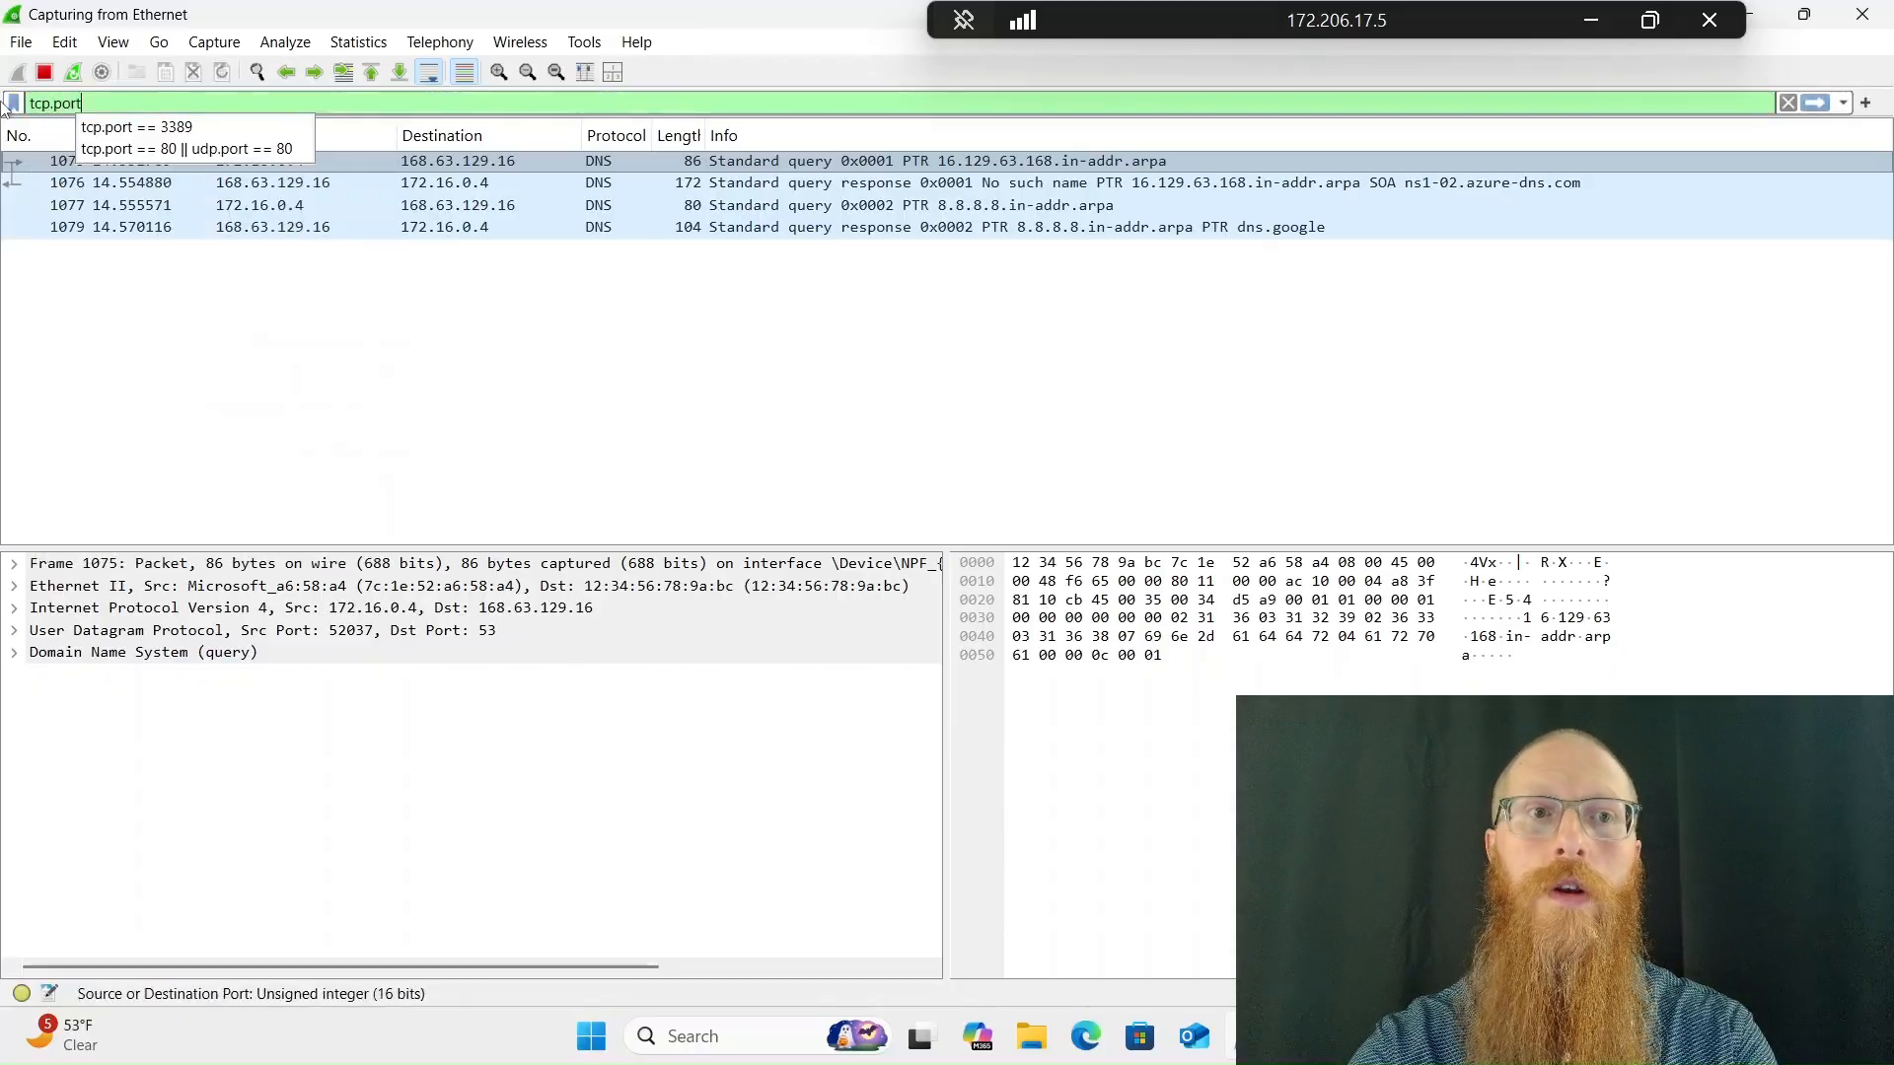
{"action": "type", "text": " == "}
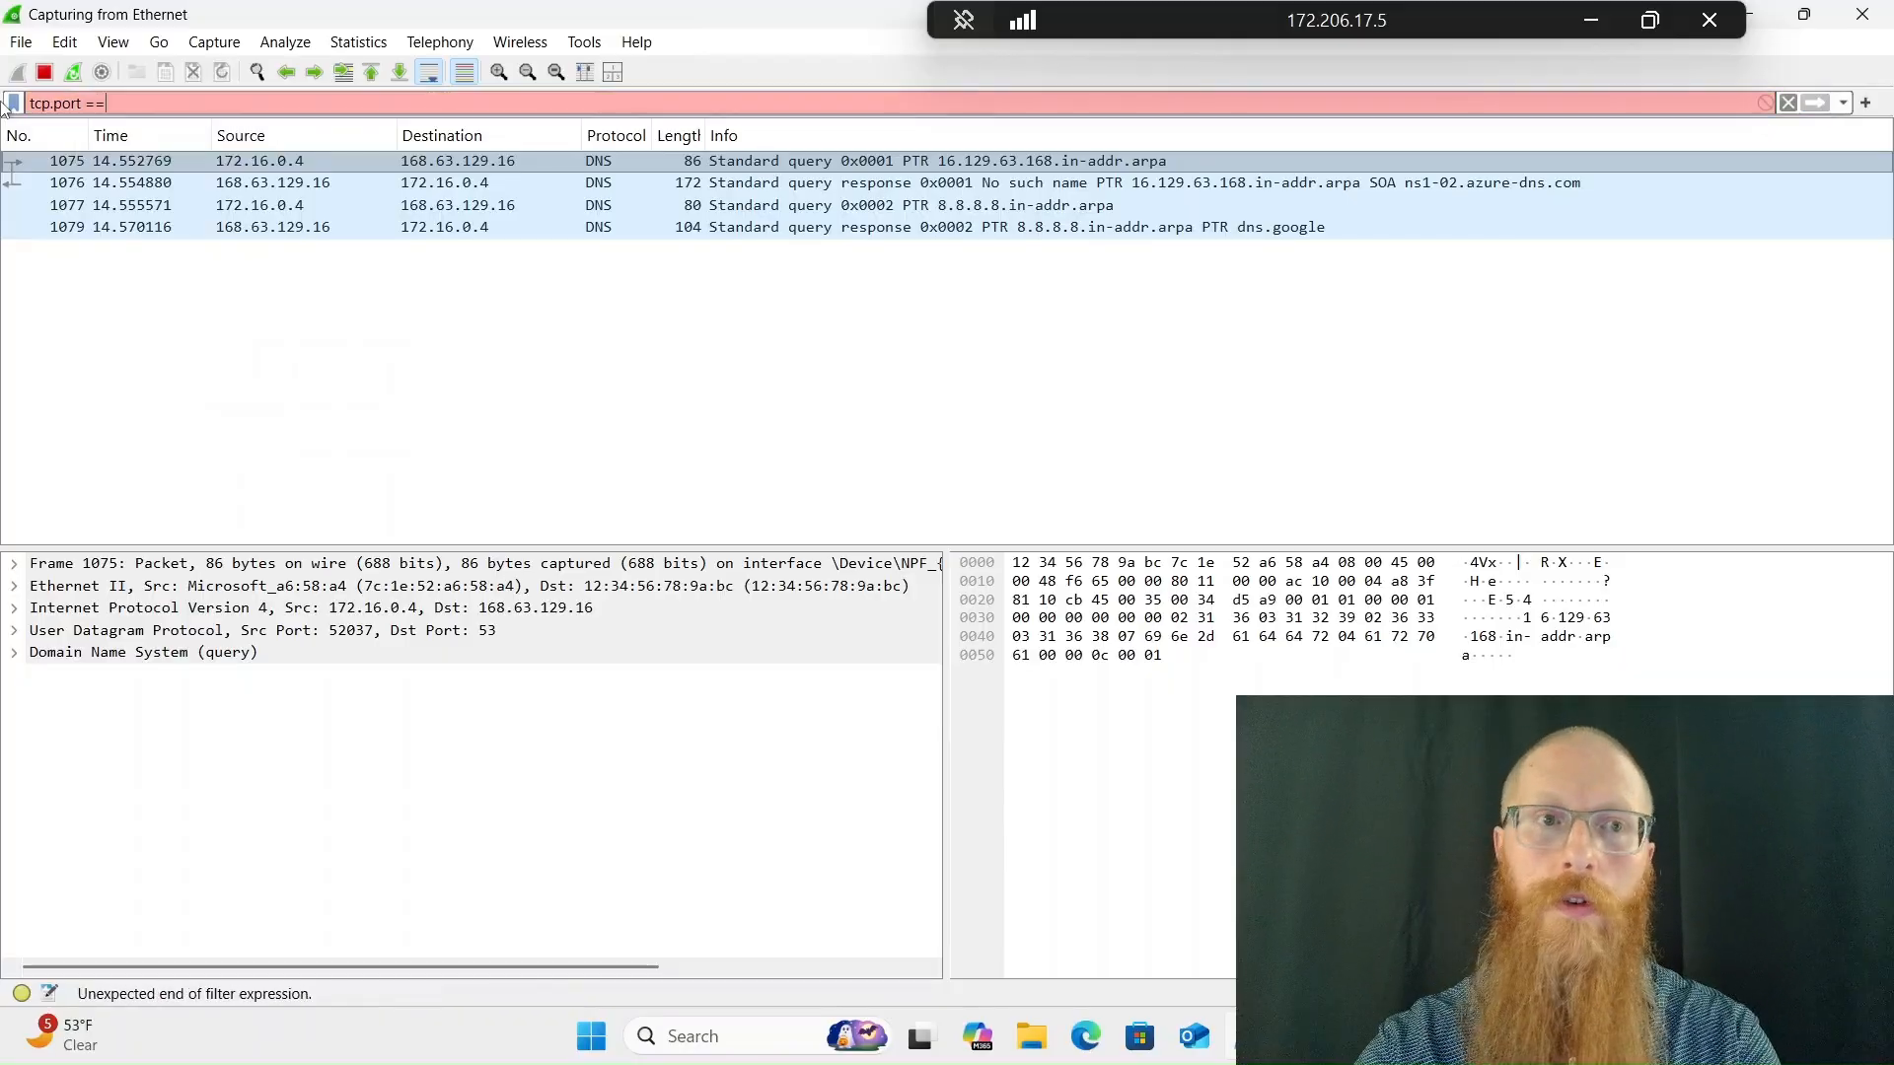
{"action": "type", "text": "3389"}
{"action": "key", "text": "Return"}
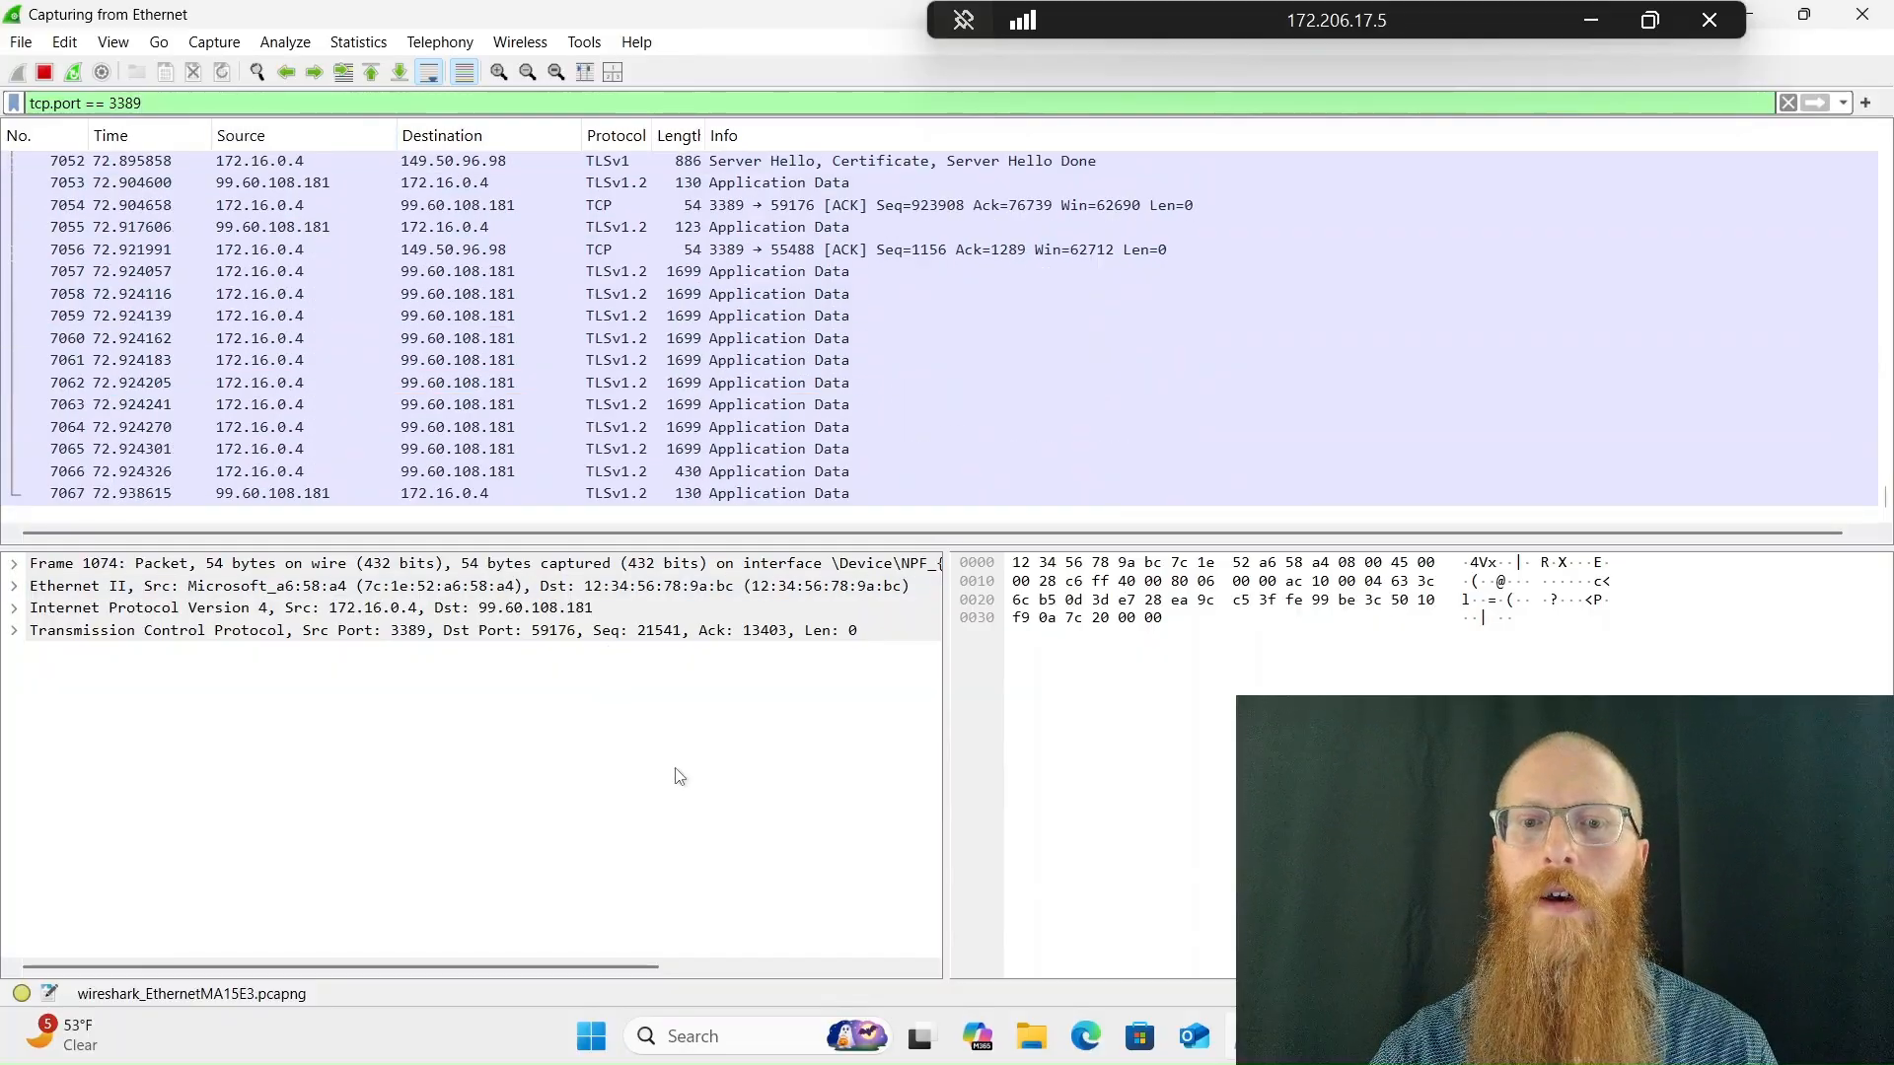
Minimize the PowerShell window and disconnect from the Windows VM's remote desktop session
{"action": "key", "text": "alt+Tab"}
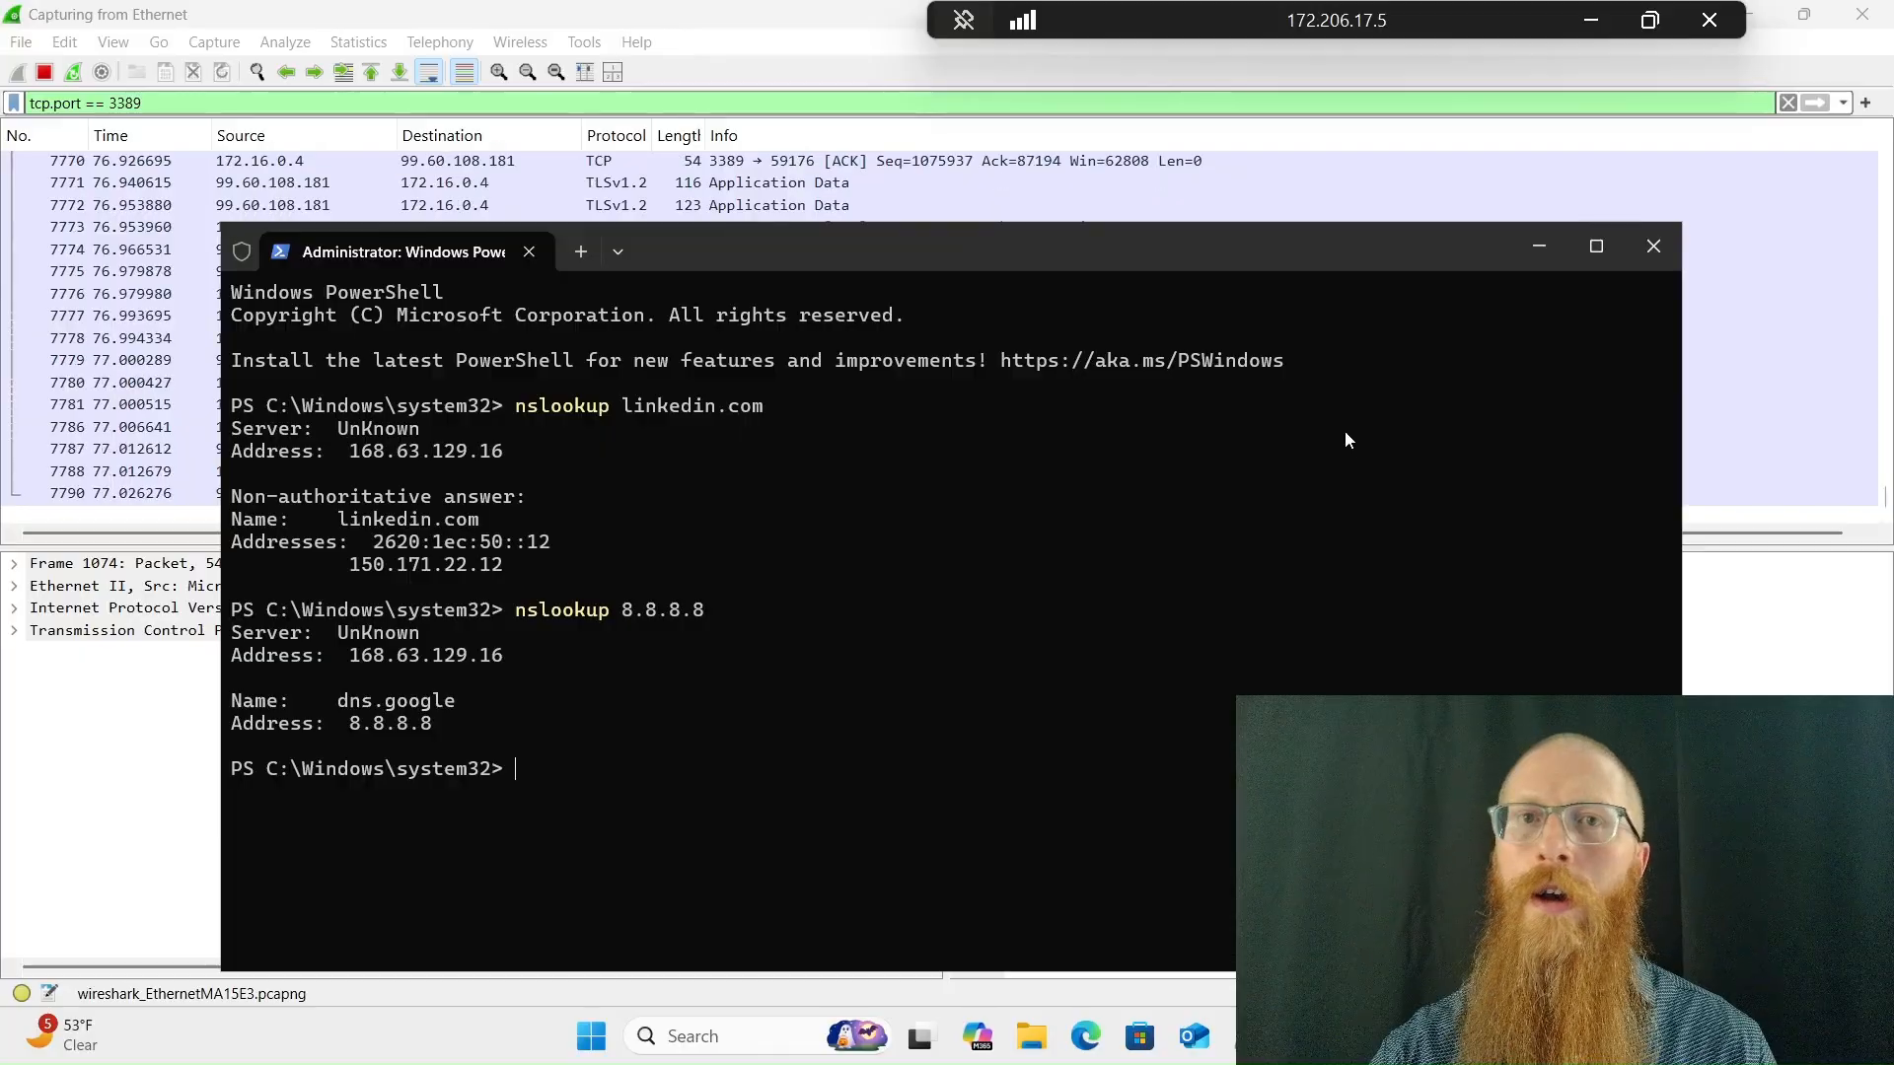
{"action": "left_click", "coordinate": [1536, 246]}
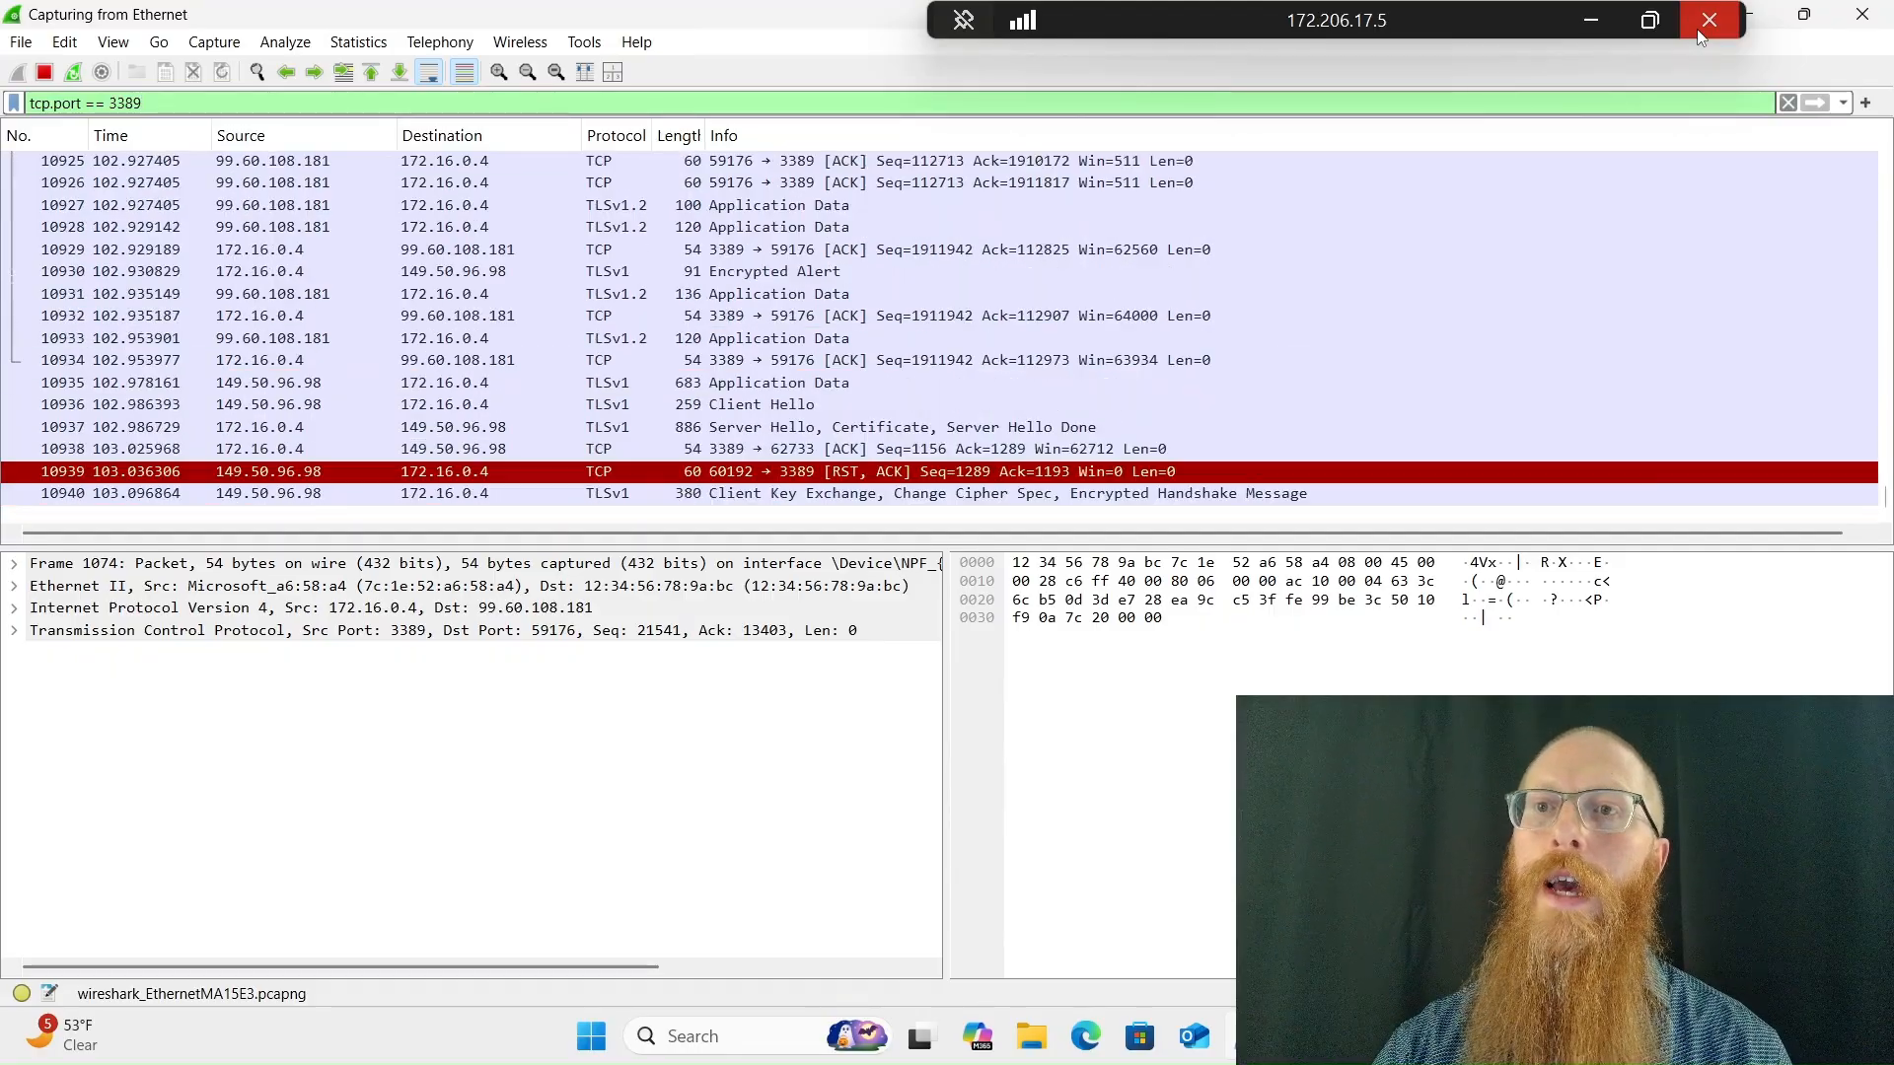
{"action": "left_click", "coordinate": [1700, 37]}
{"action": "left_click", "coordinate": [1022, 573]}
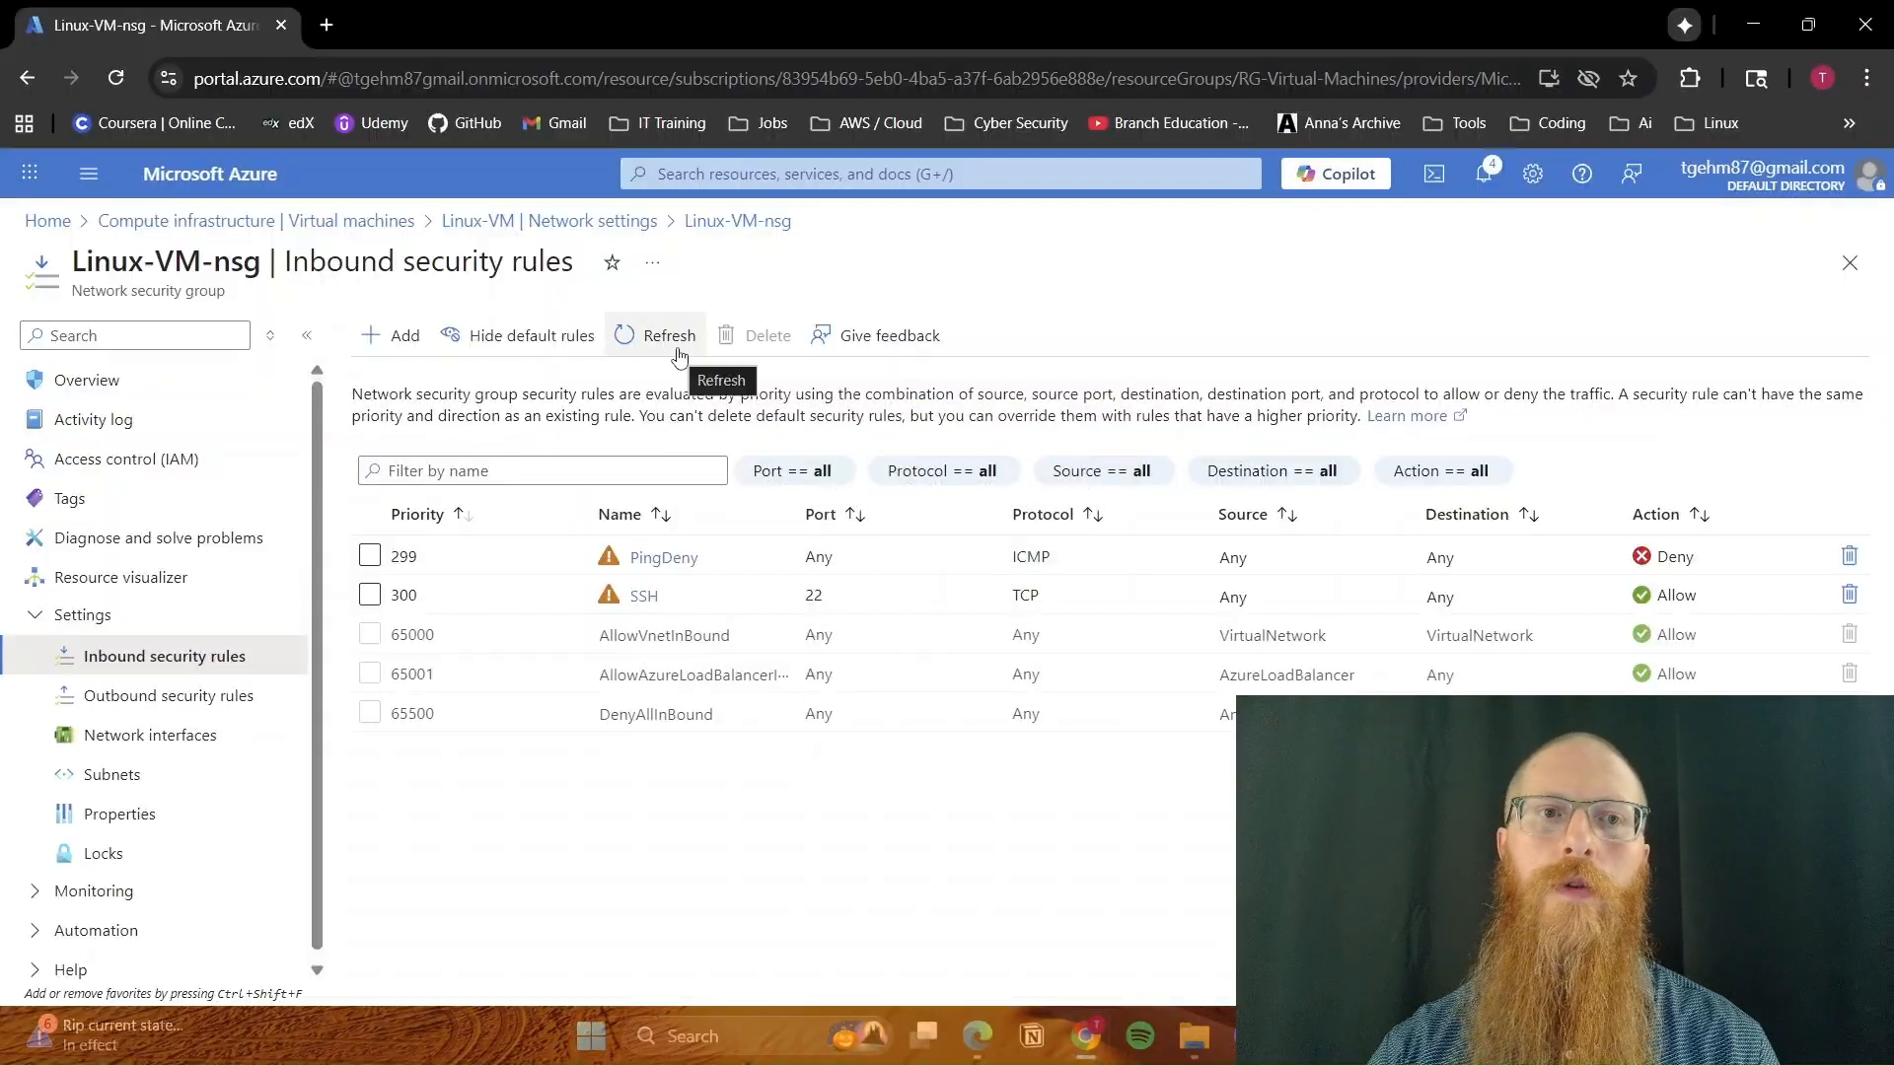
Search the Azure portal for resource groups, open RG-Virtual-Machines and review its resources
{"action": "left_click", "coordinate": [738, 170]}
{"action": "type", "text": "r"}
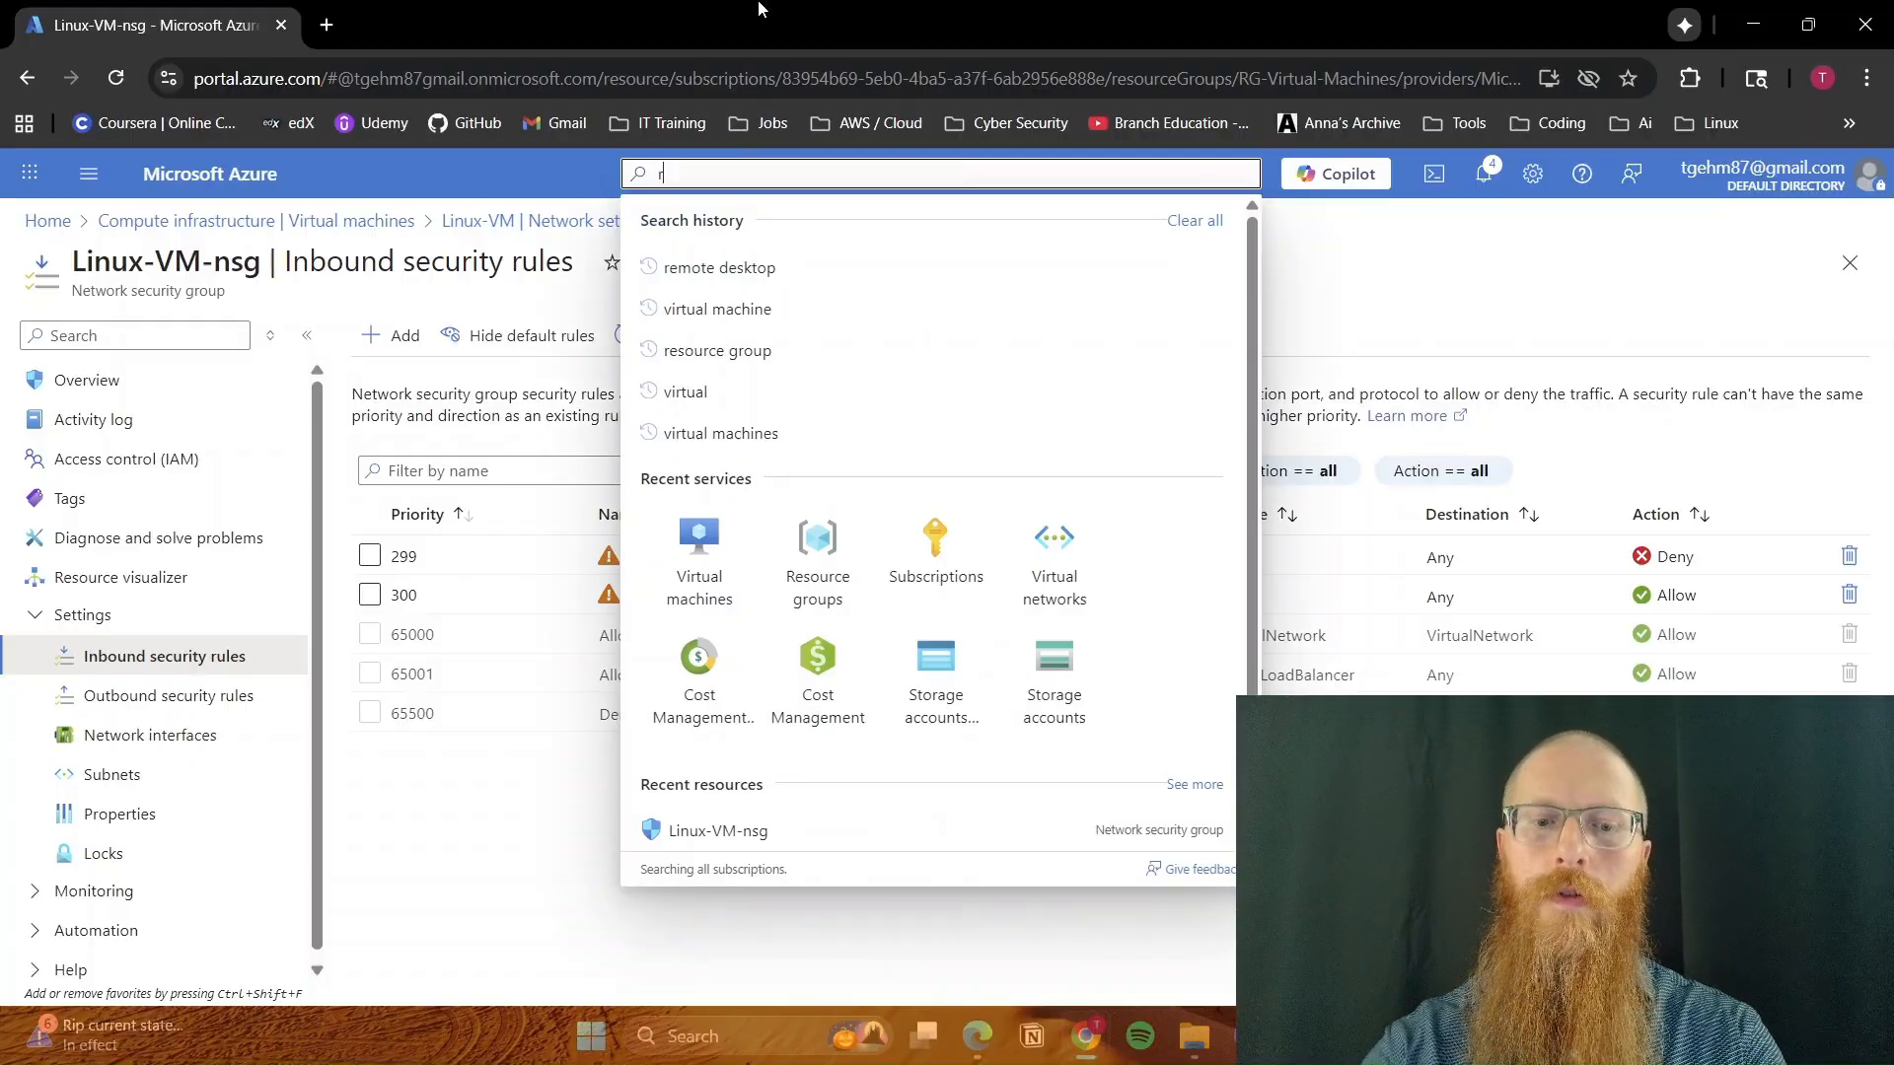
{"action": "type", "text": "esource groups"}
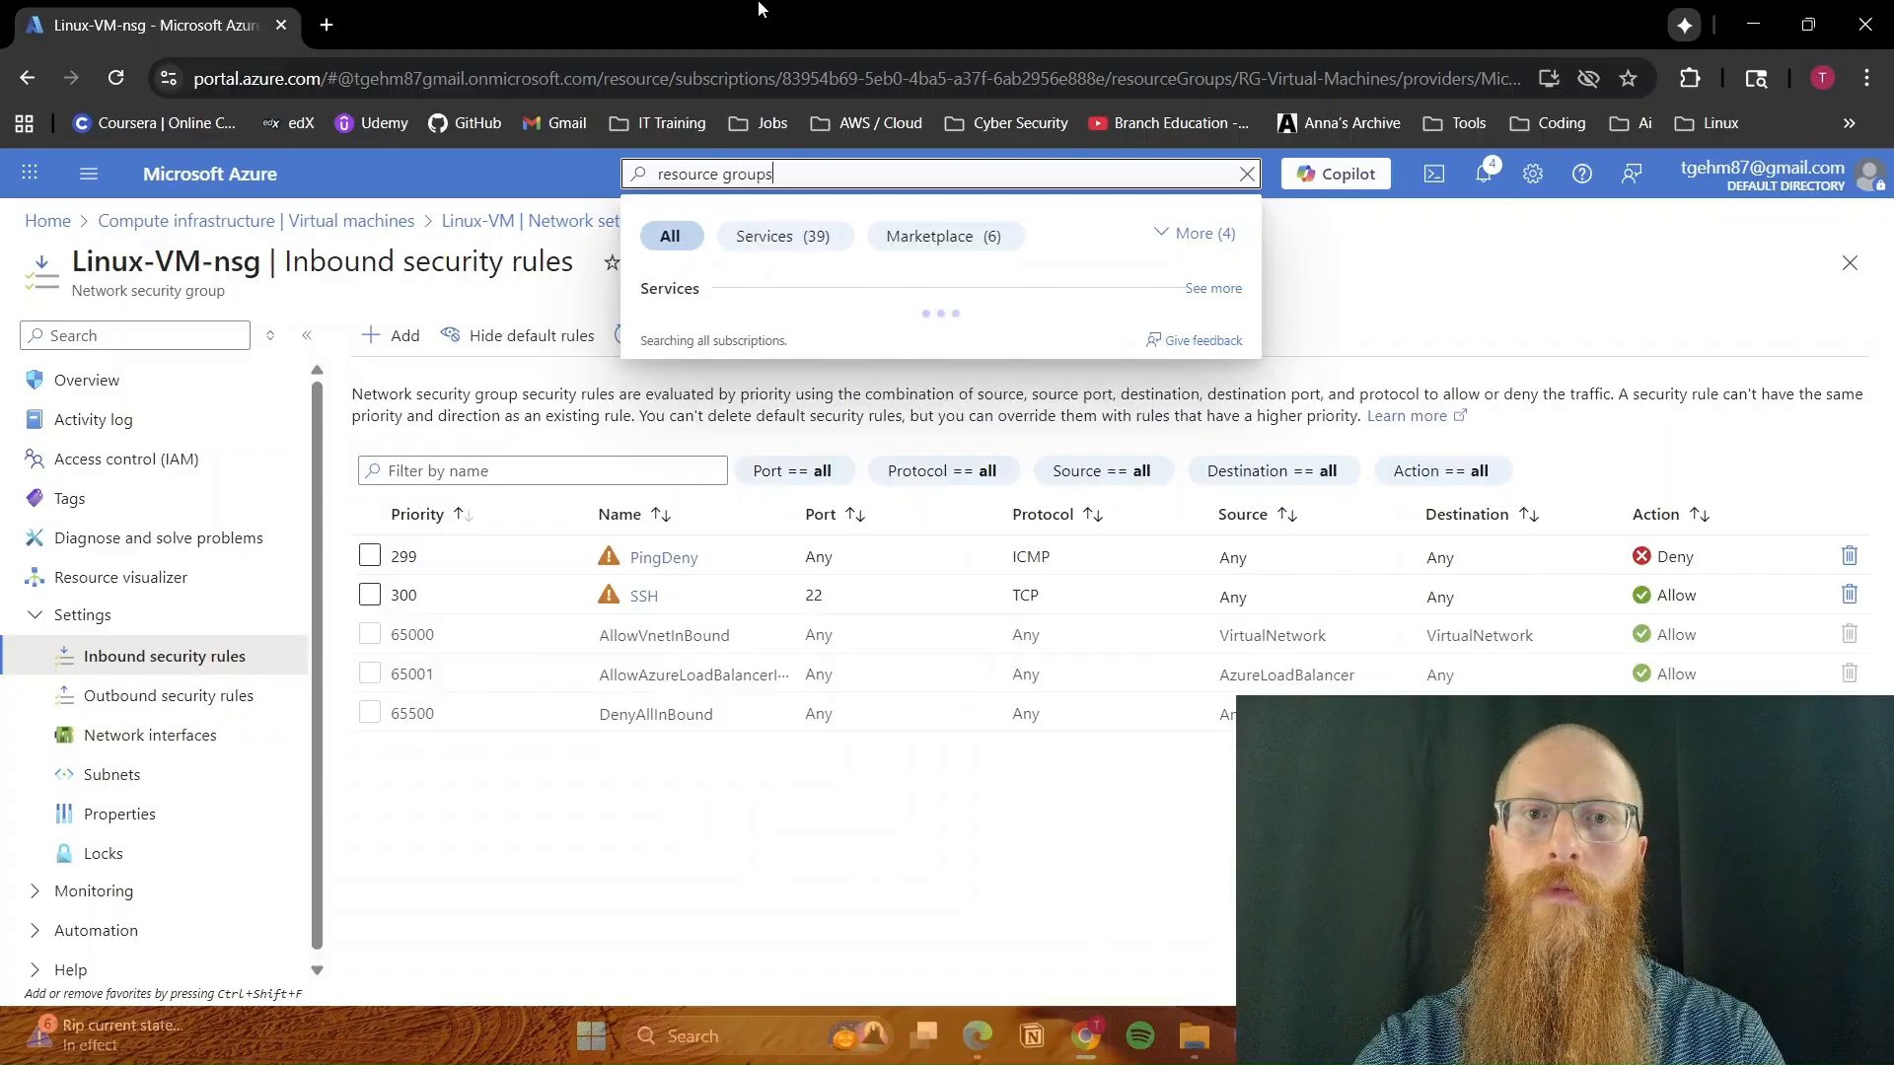
{"action": "left_click", "coordinate": [774, 332]}
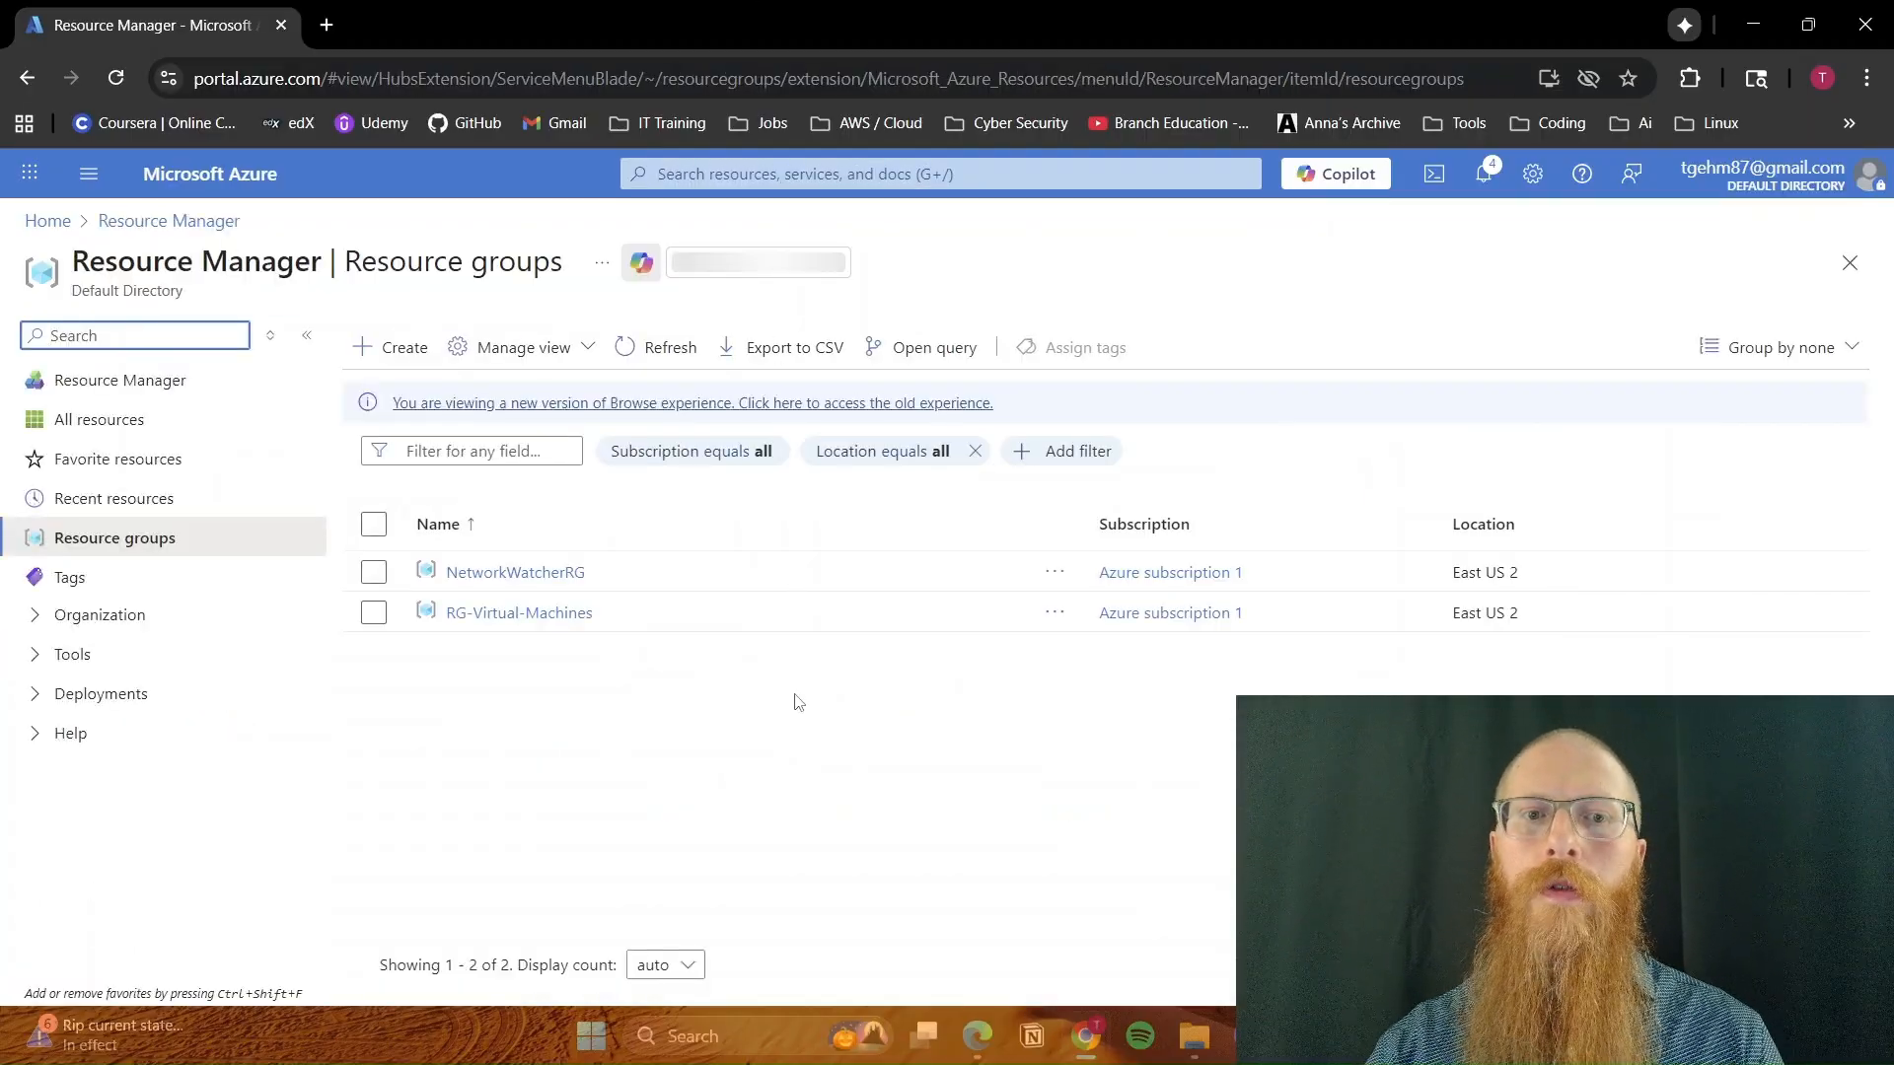
{"action": "left_click", "coordinate": [537, 613]}
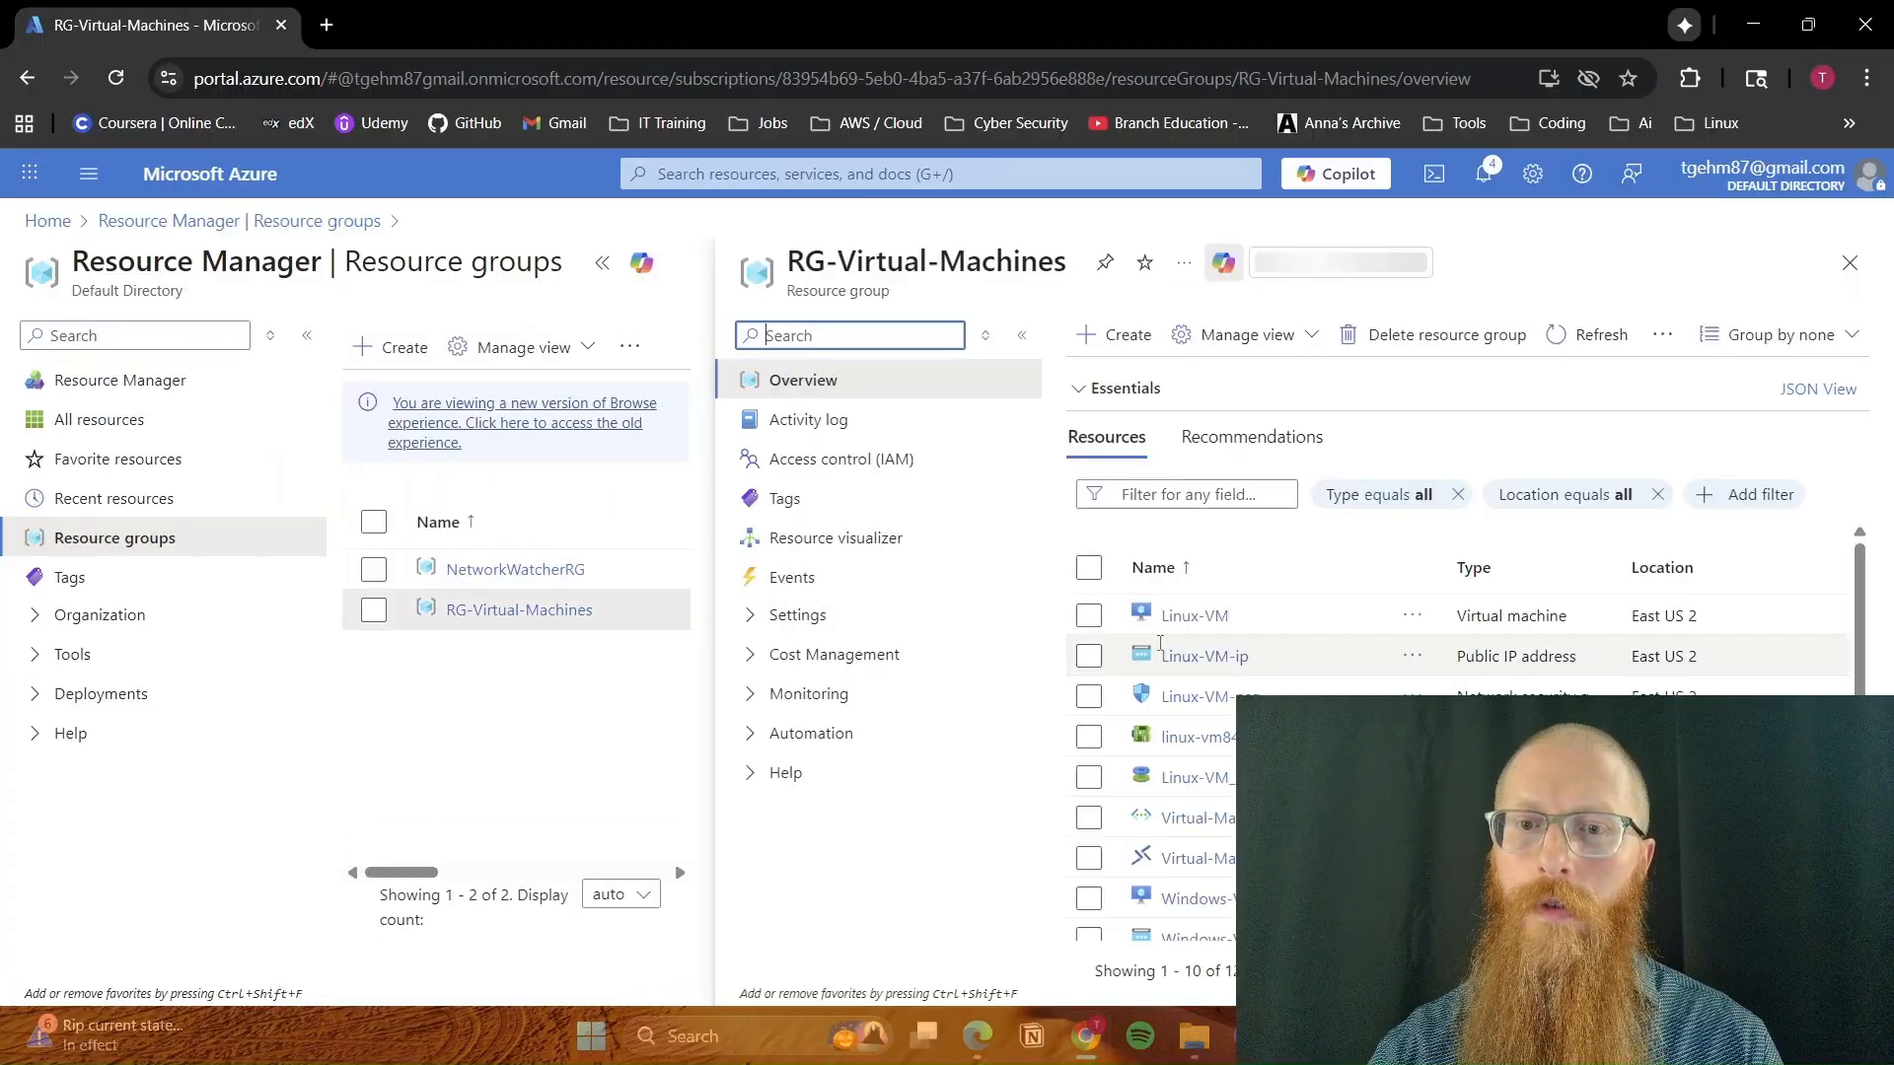
{"action": "scroll", "coordinate": [1202, 864], "scroll_direction": "down", "scroll_amount": 1}
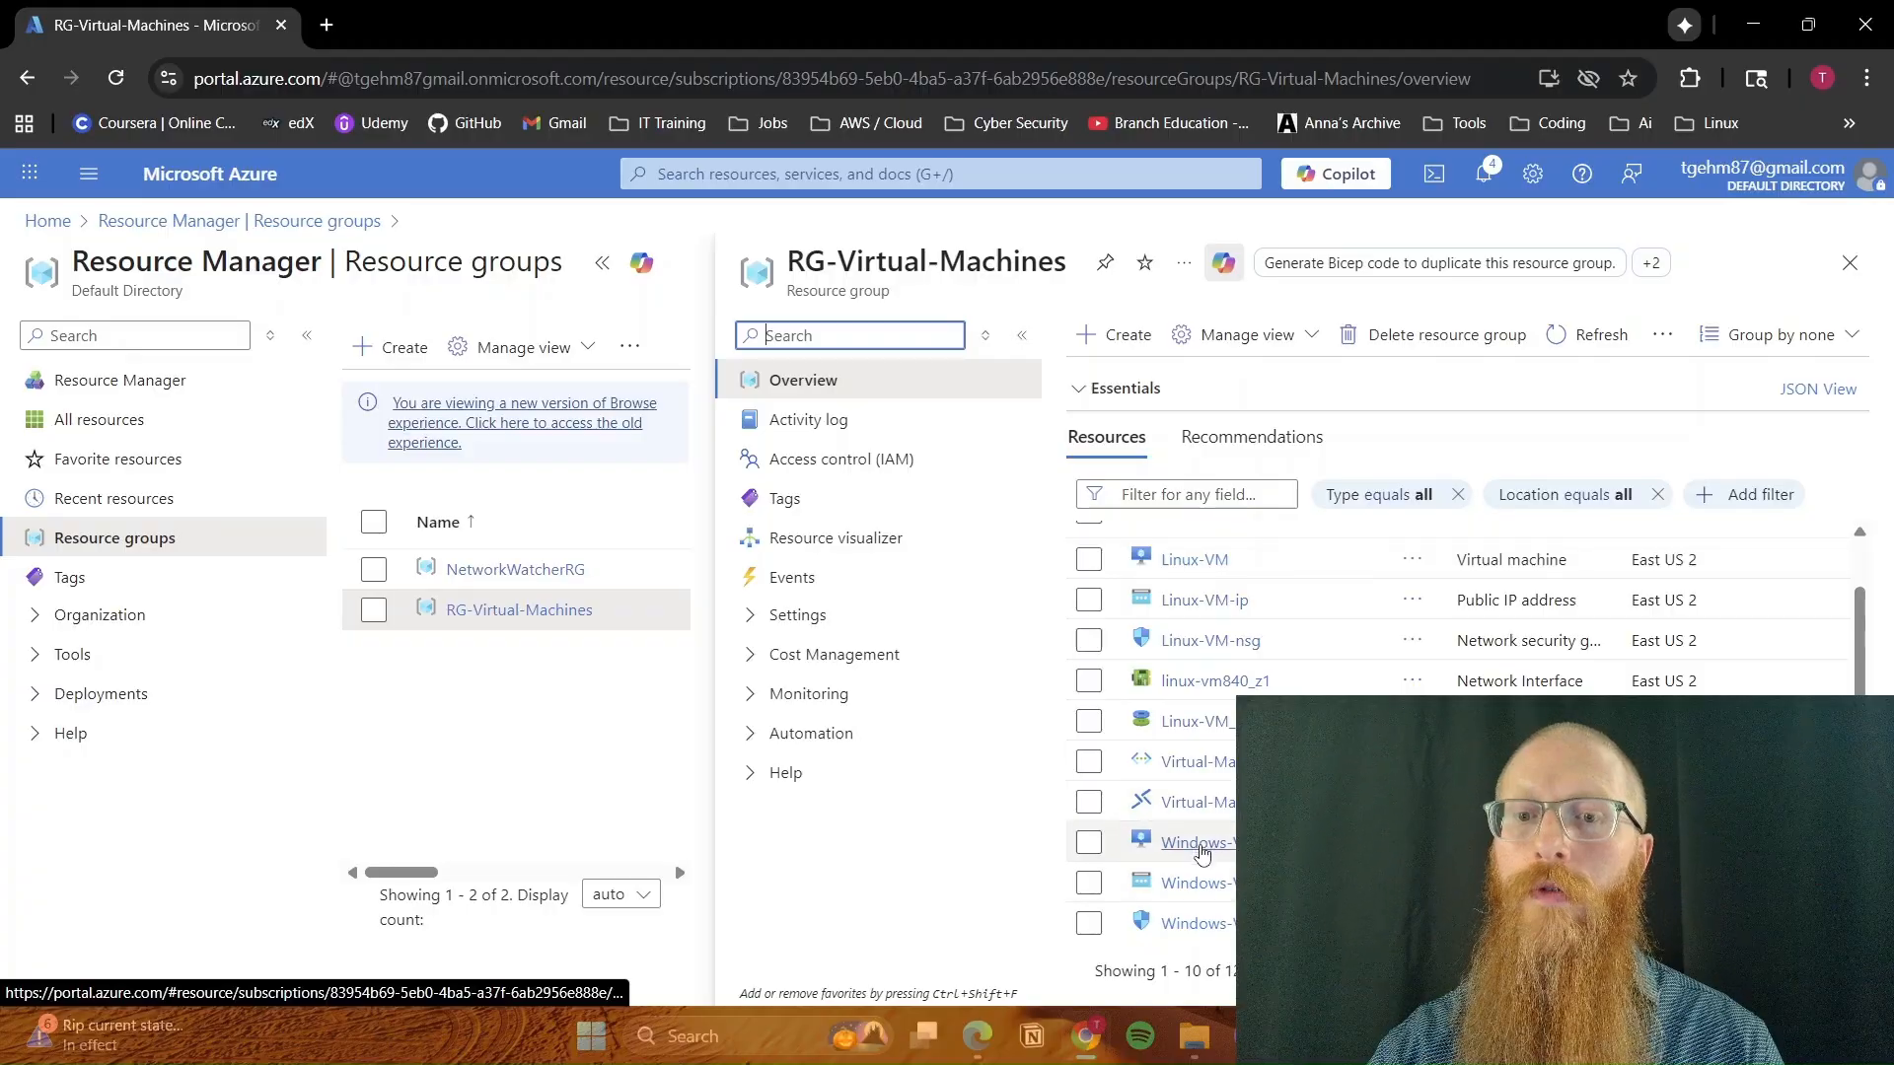
{"action": "scroll", "coordinate": [1200, 848], "scroll_direction": "up", "scroll_amount": 1}
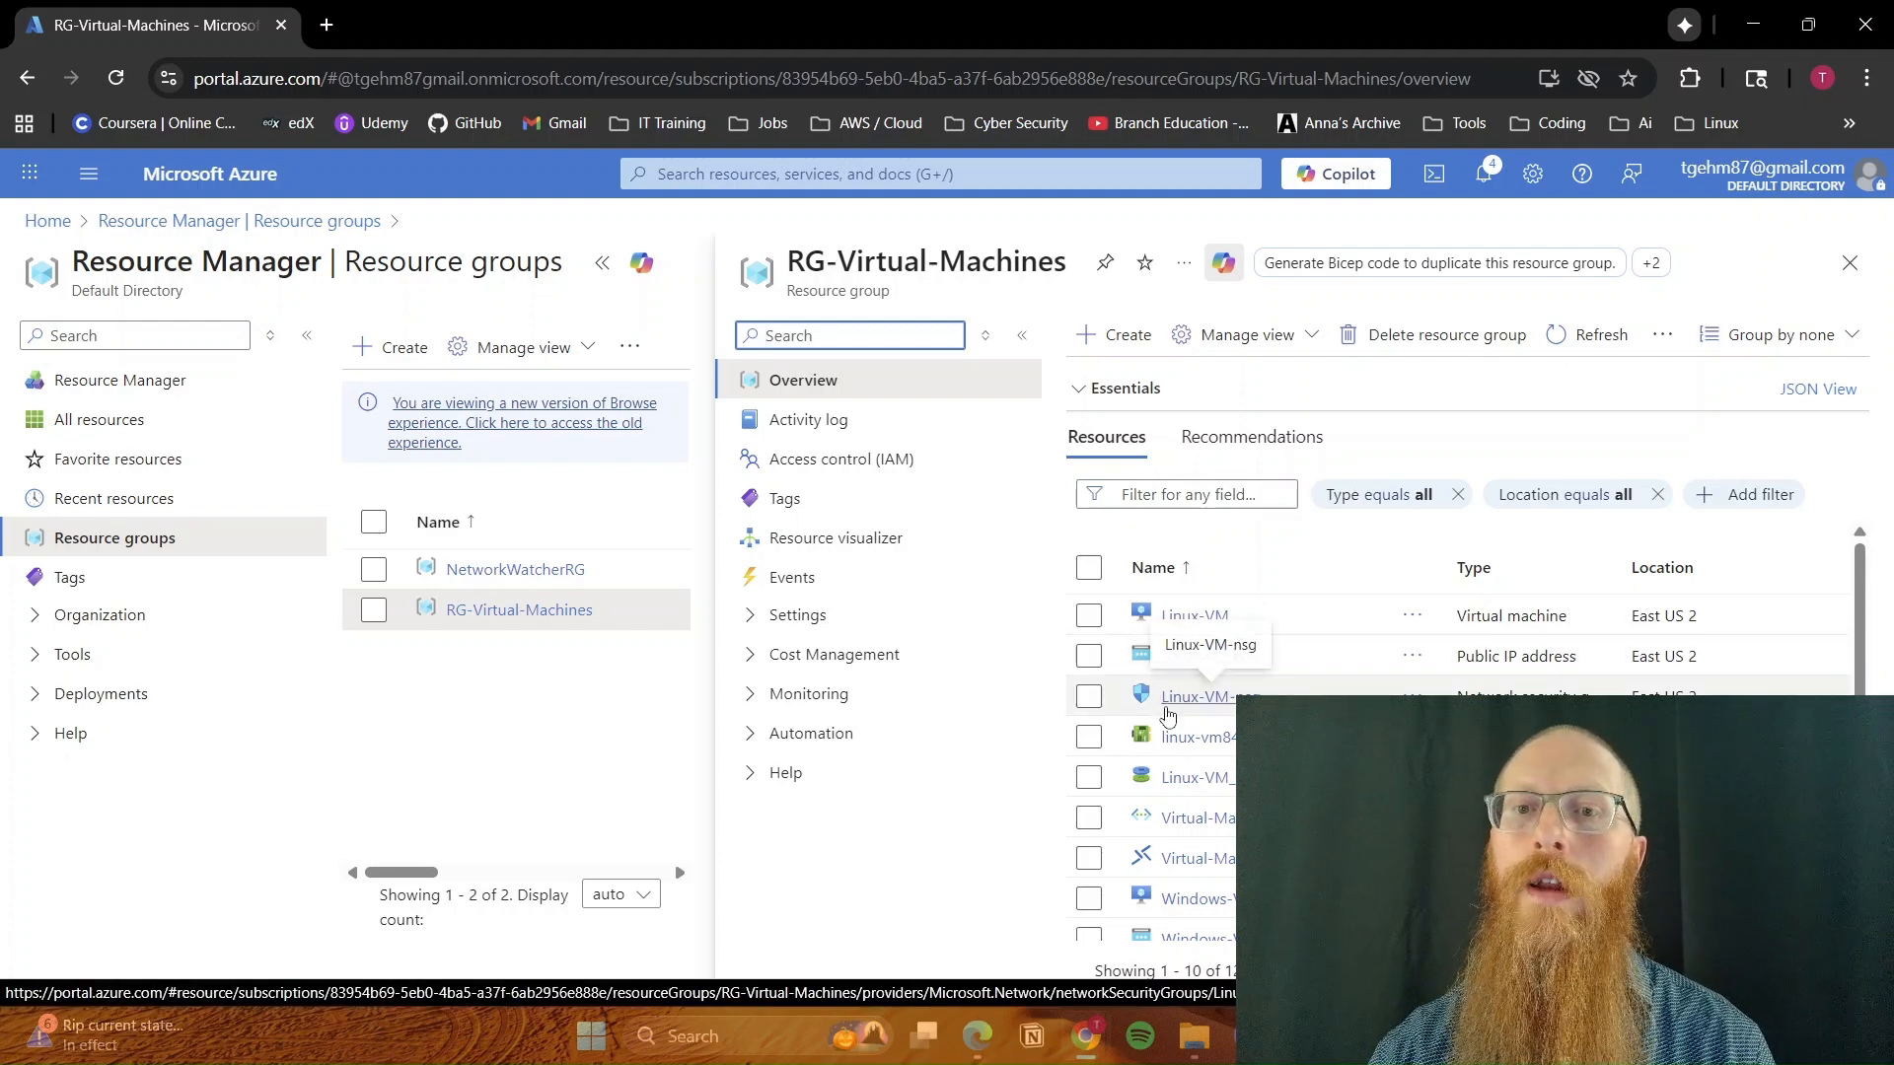
Delete the RG-Virtual-Machines resource group with all its dependent resources, entering its name as confirmation
{"action": "left_click", "coordinate": [1421, 336]}
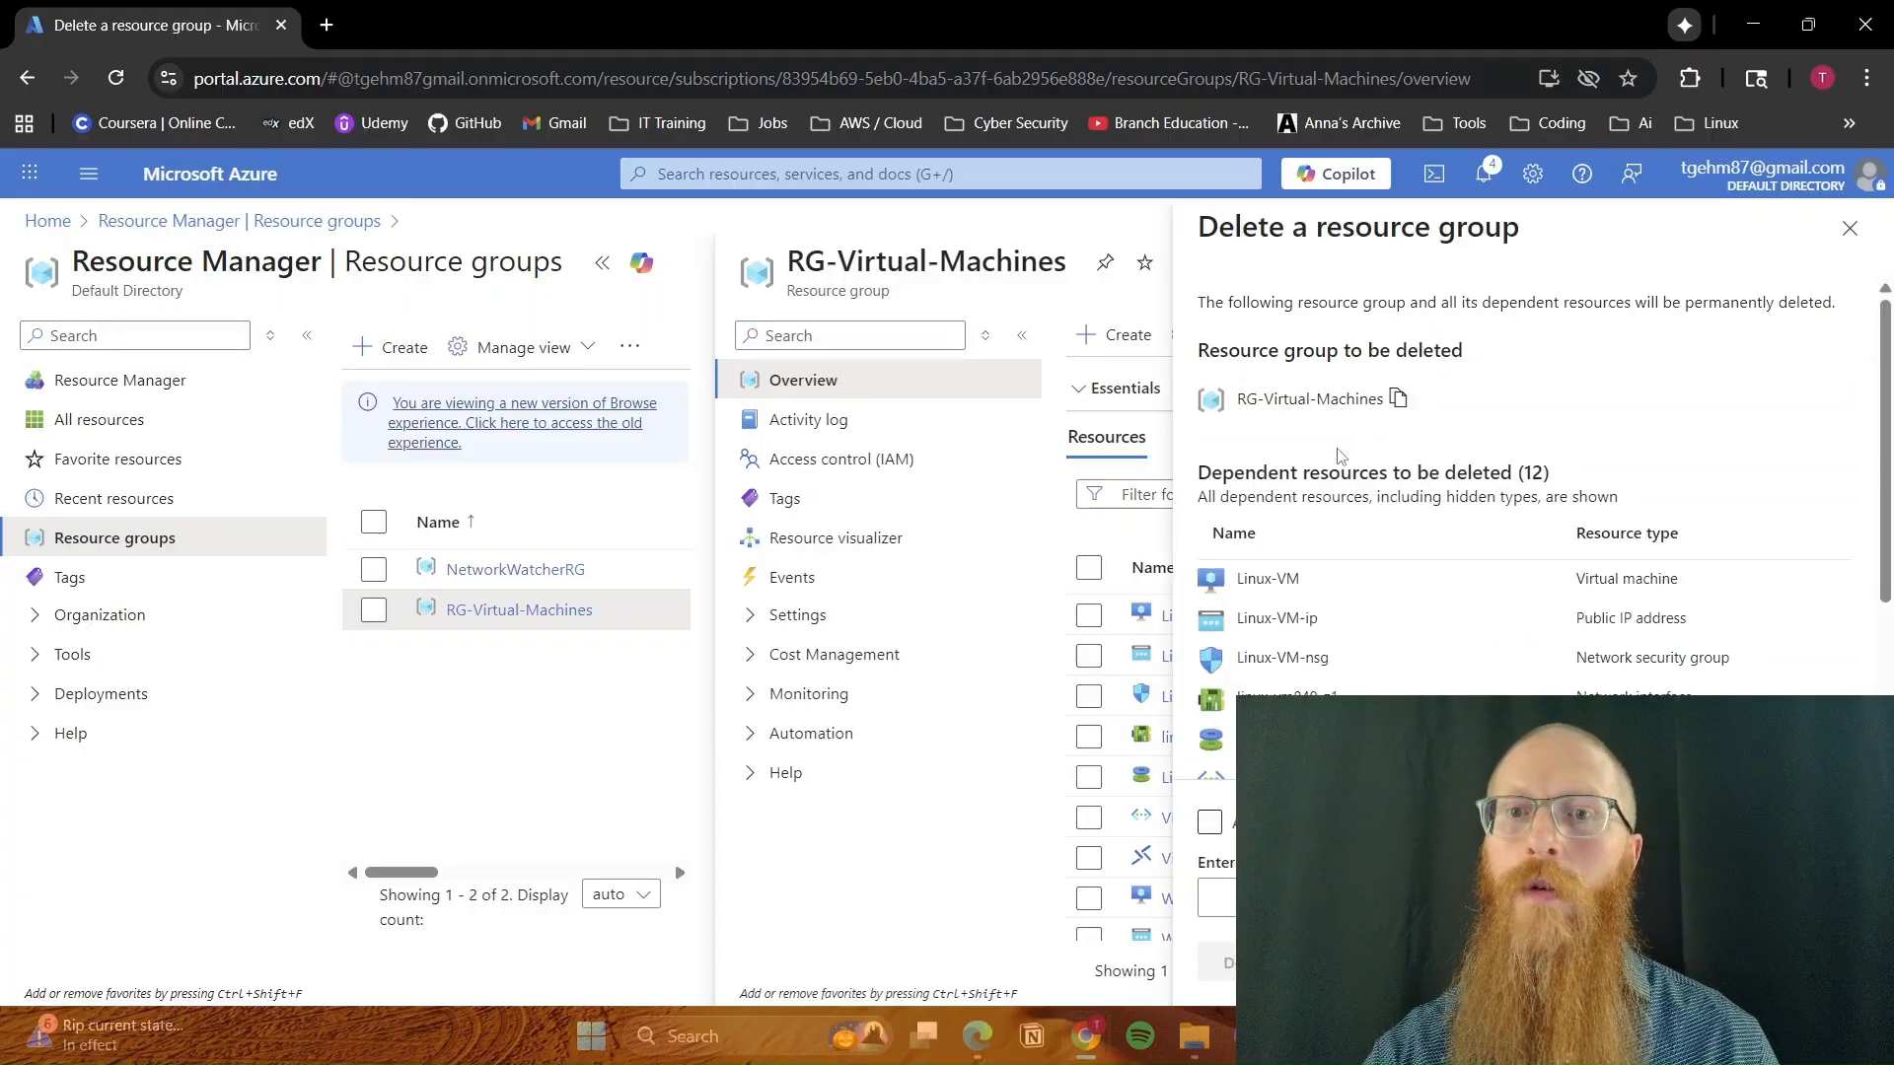
{"action": "left_click", "coordinate": [1399, 402]}
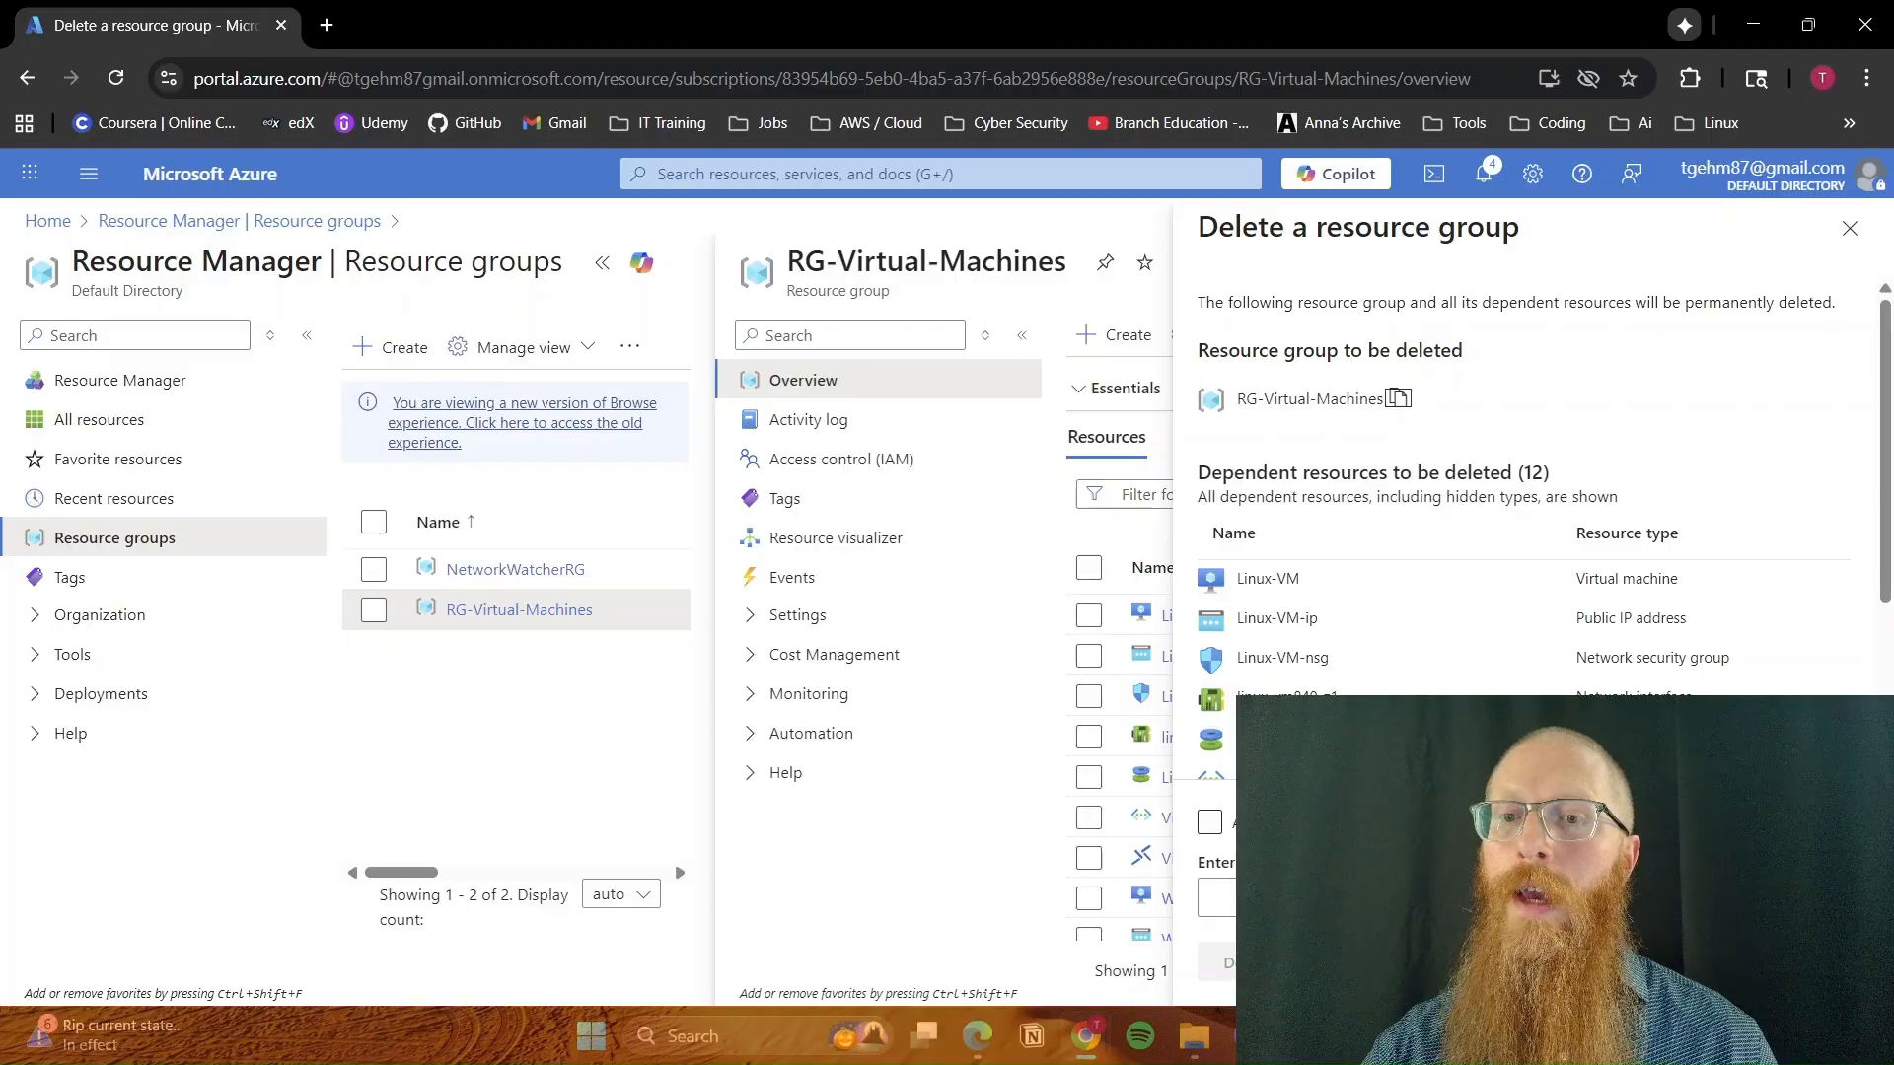
{"action": "left_click", "coordinate": [1223, 898]}
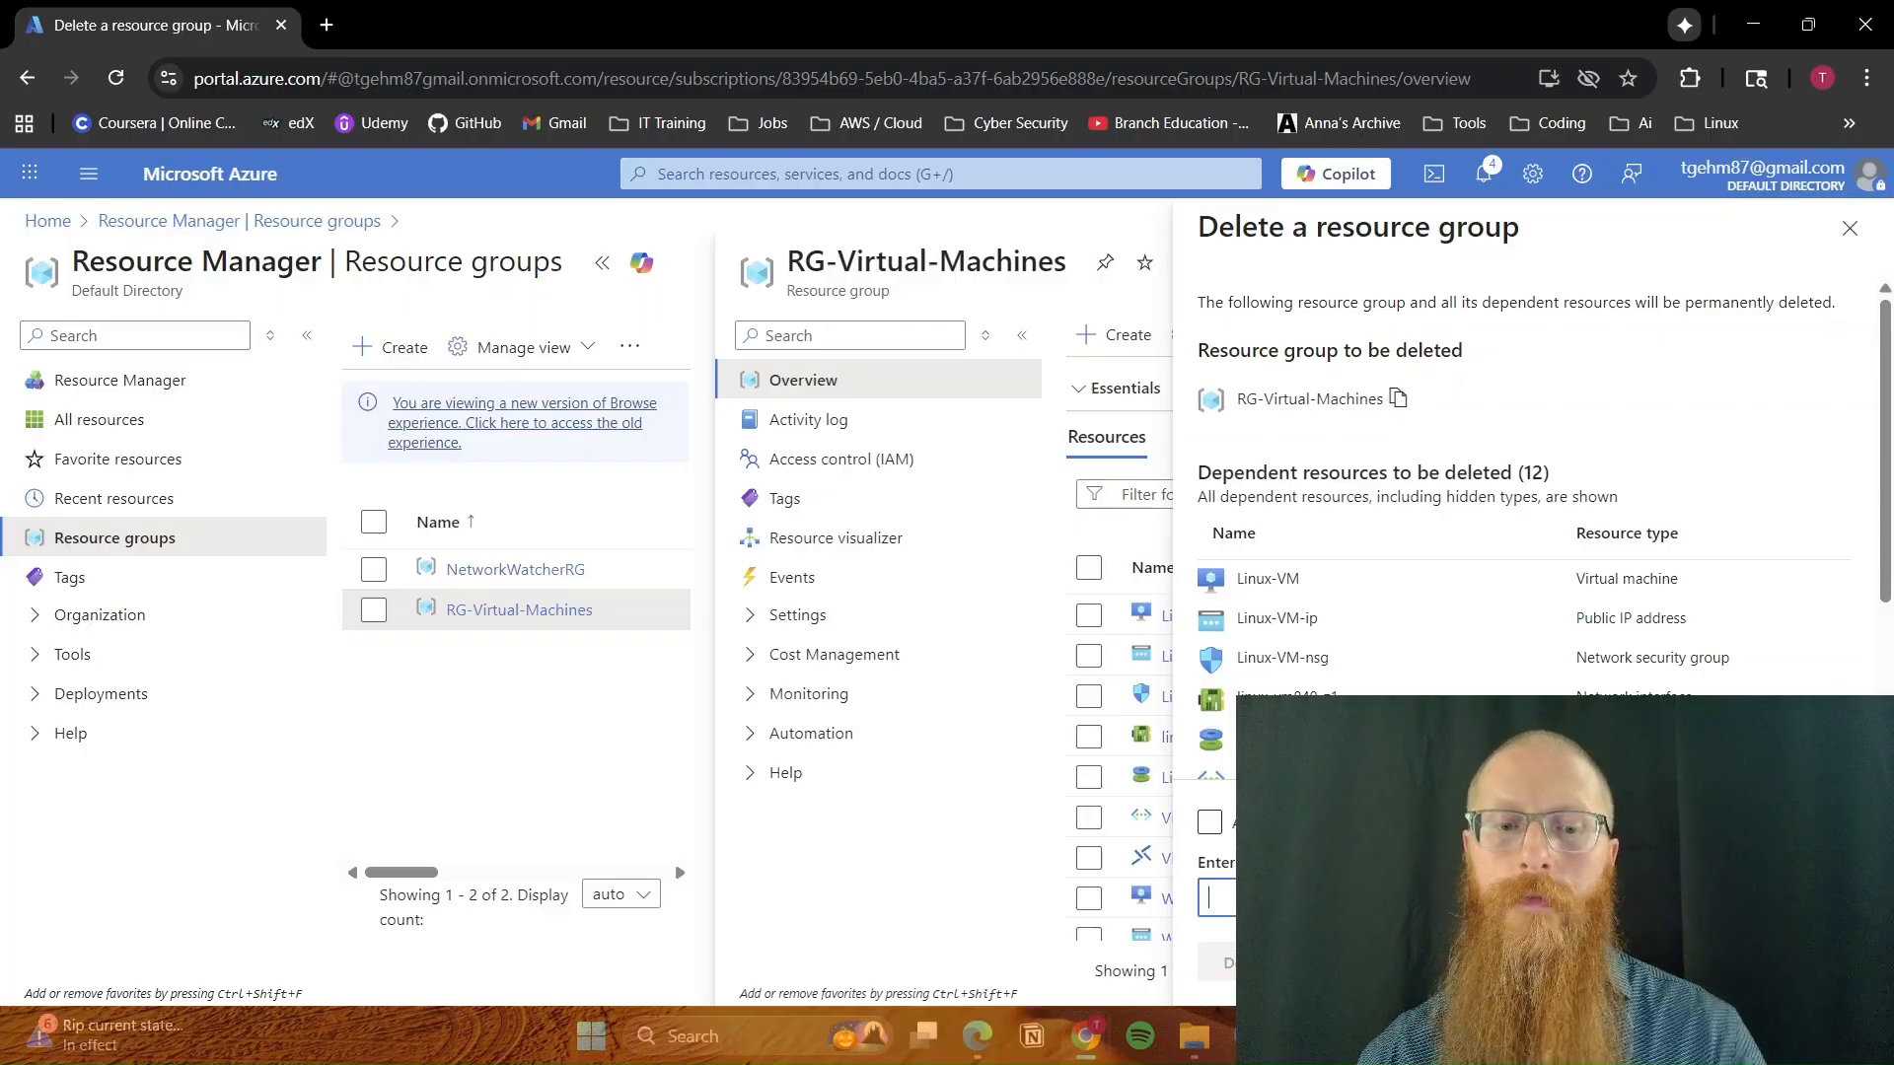
{"action": "key", "text": "ctrl+v"}
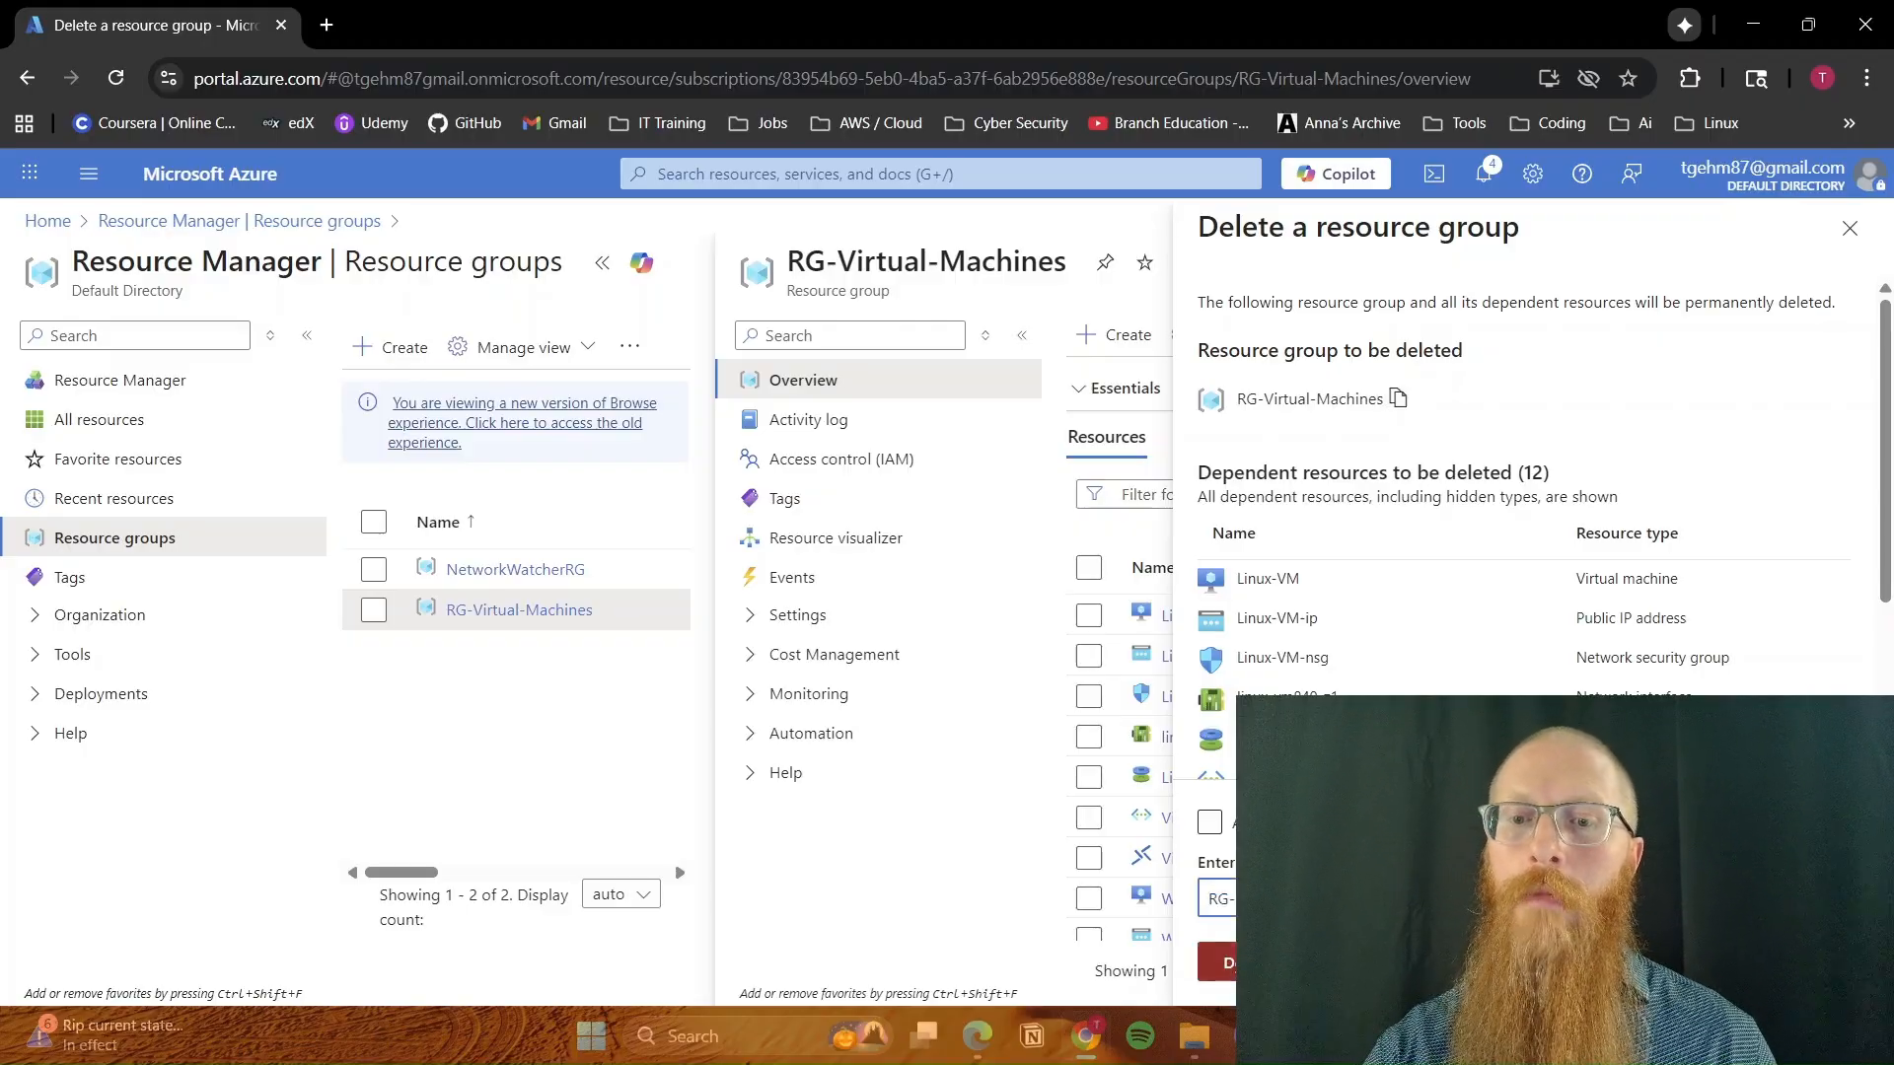
{"action": "key", "text": "Tab"}
{"action": "key", "text": "Return"}
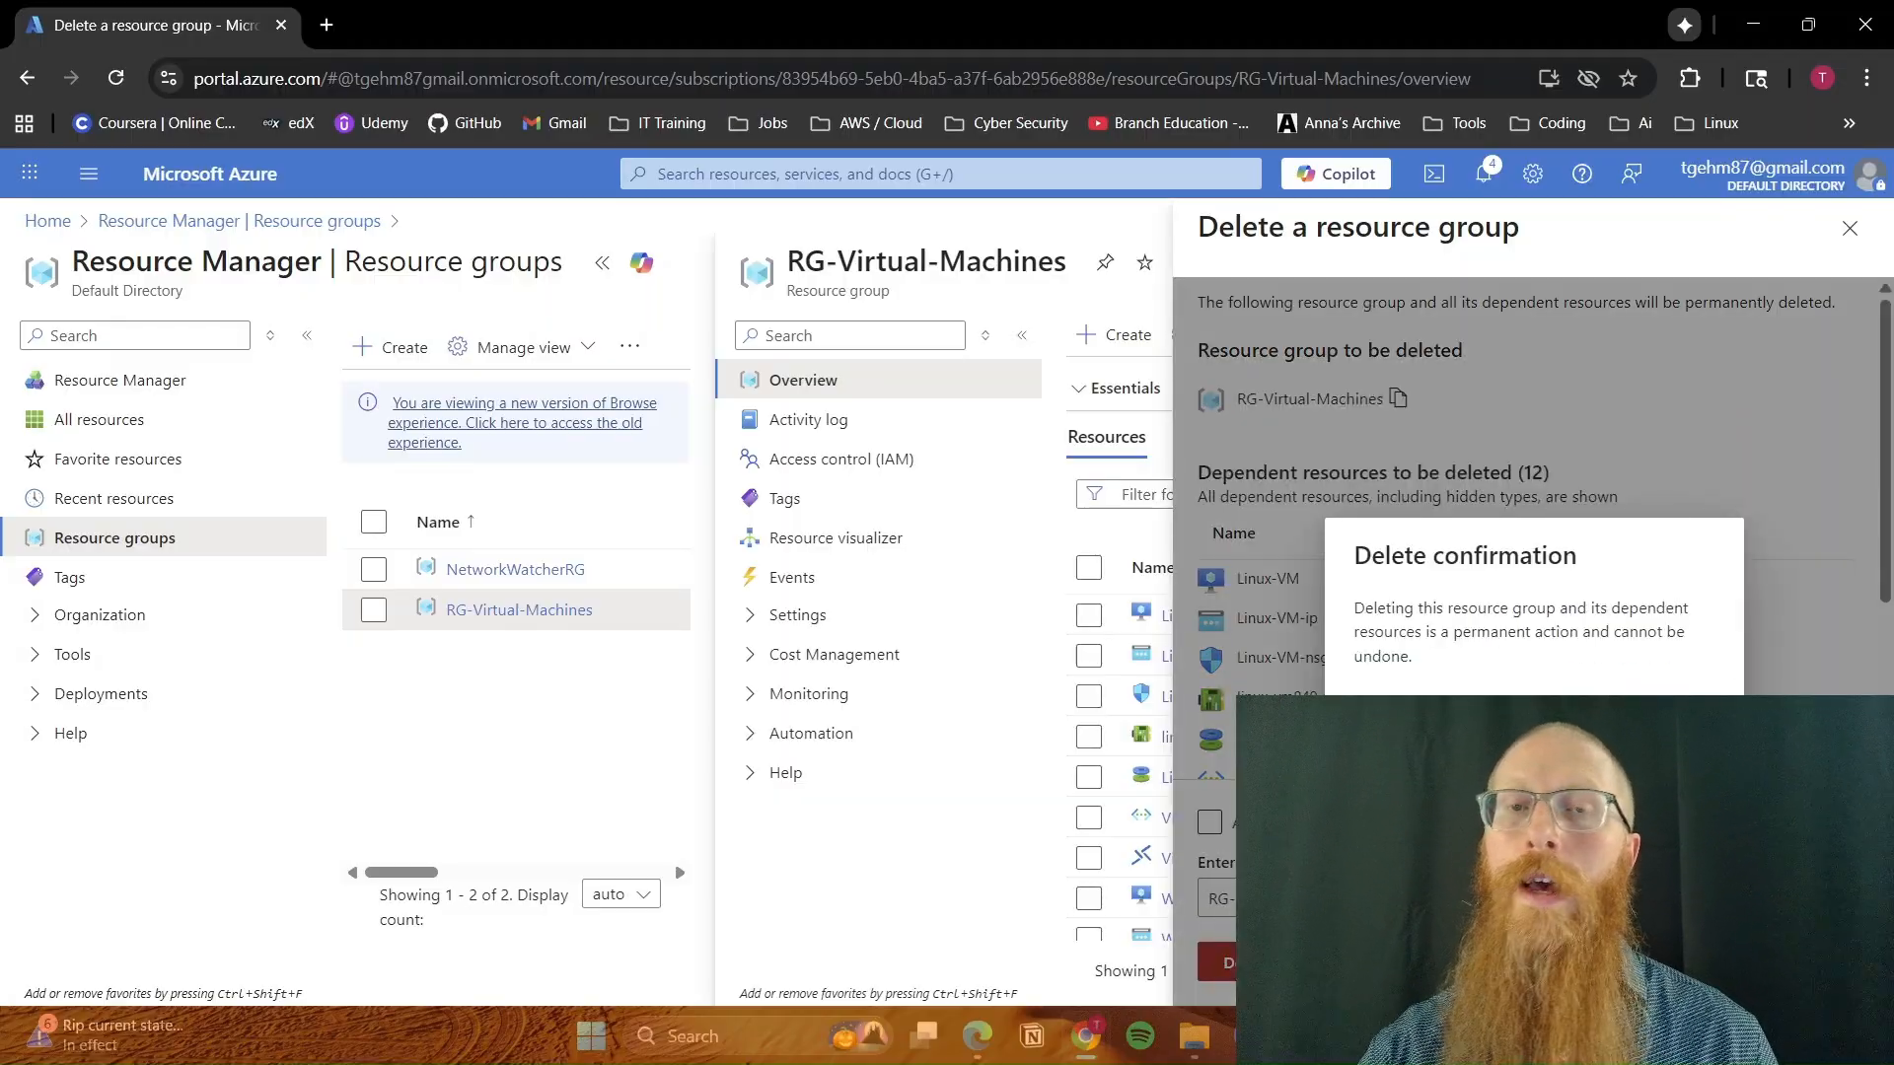
{"action": "key", "text": "Return"}
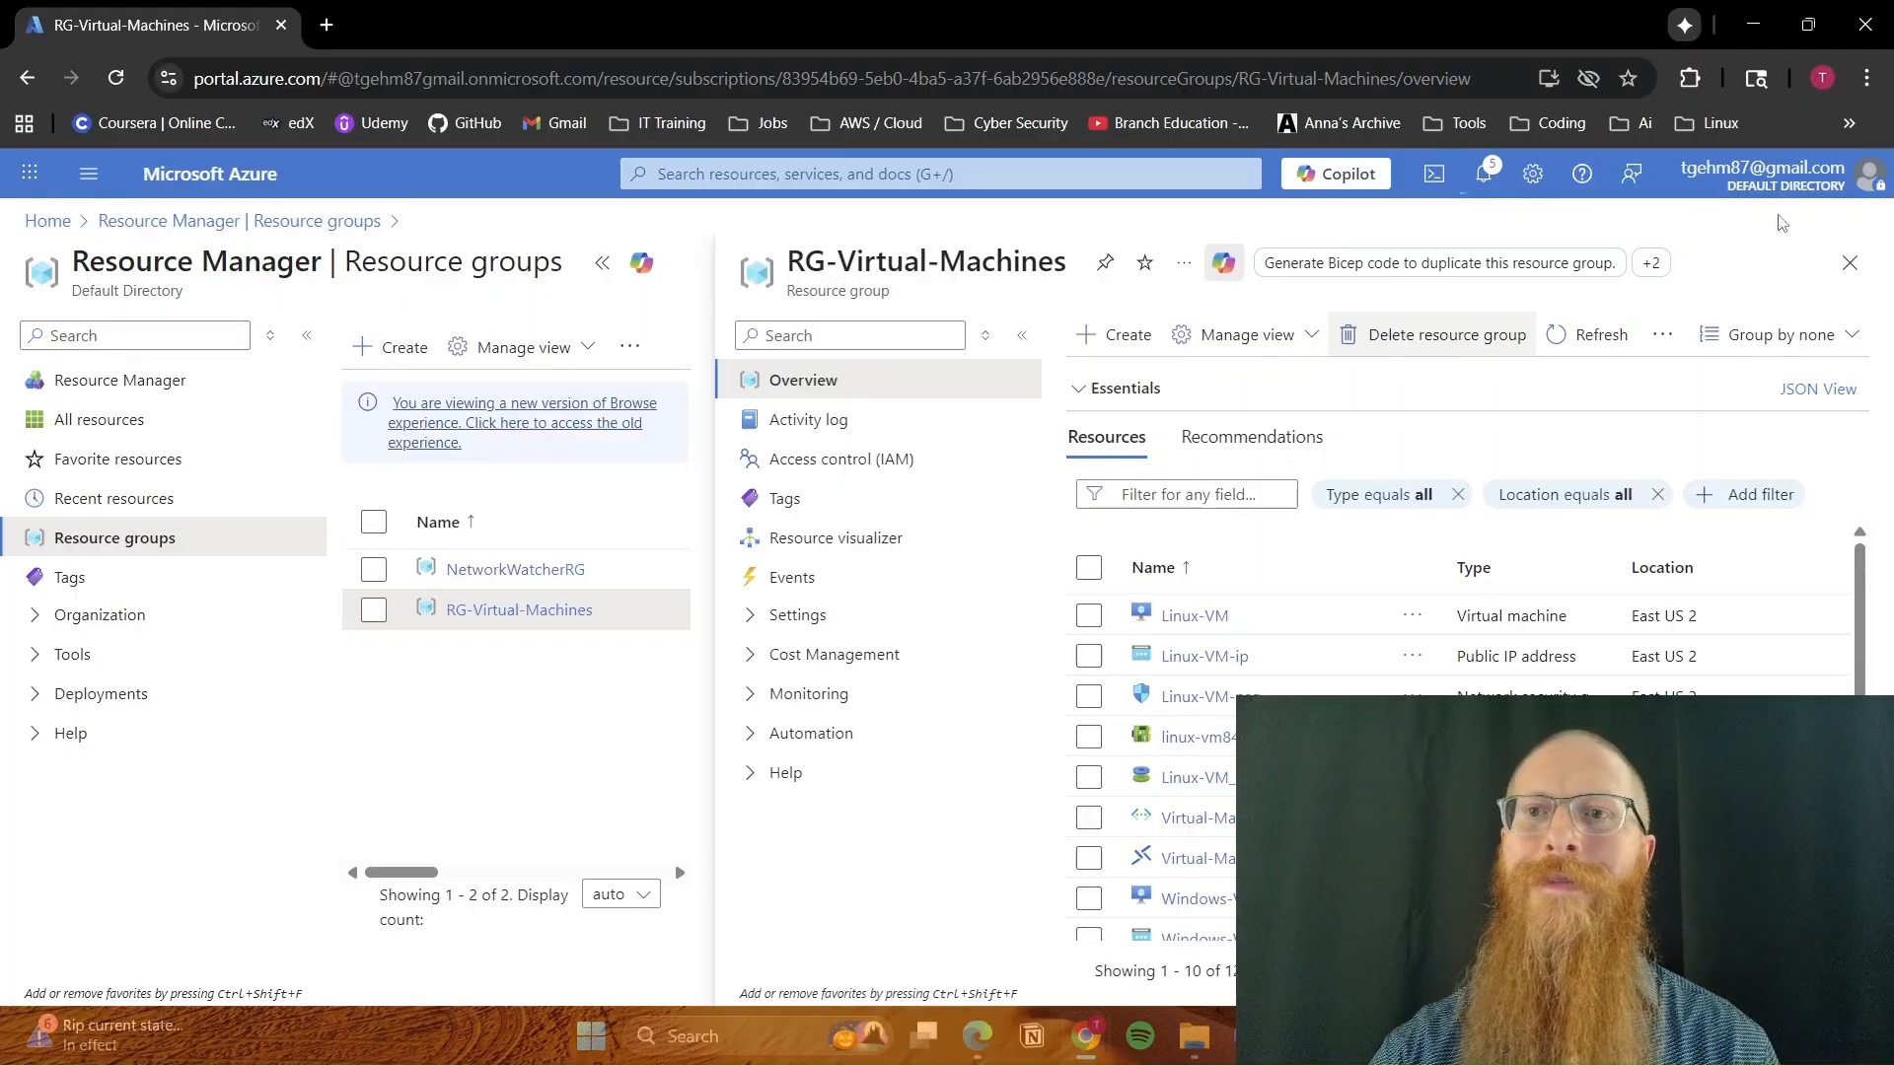
{"action": "key", "text": "alt+Tab"}
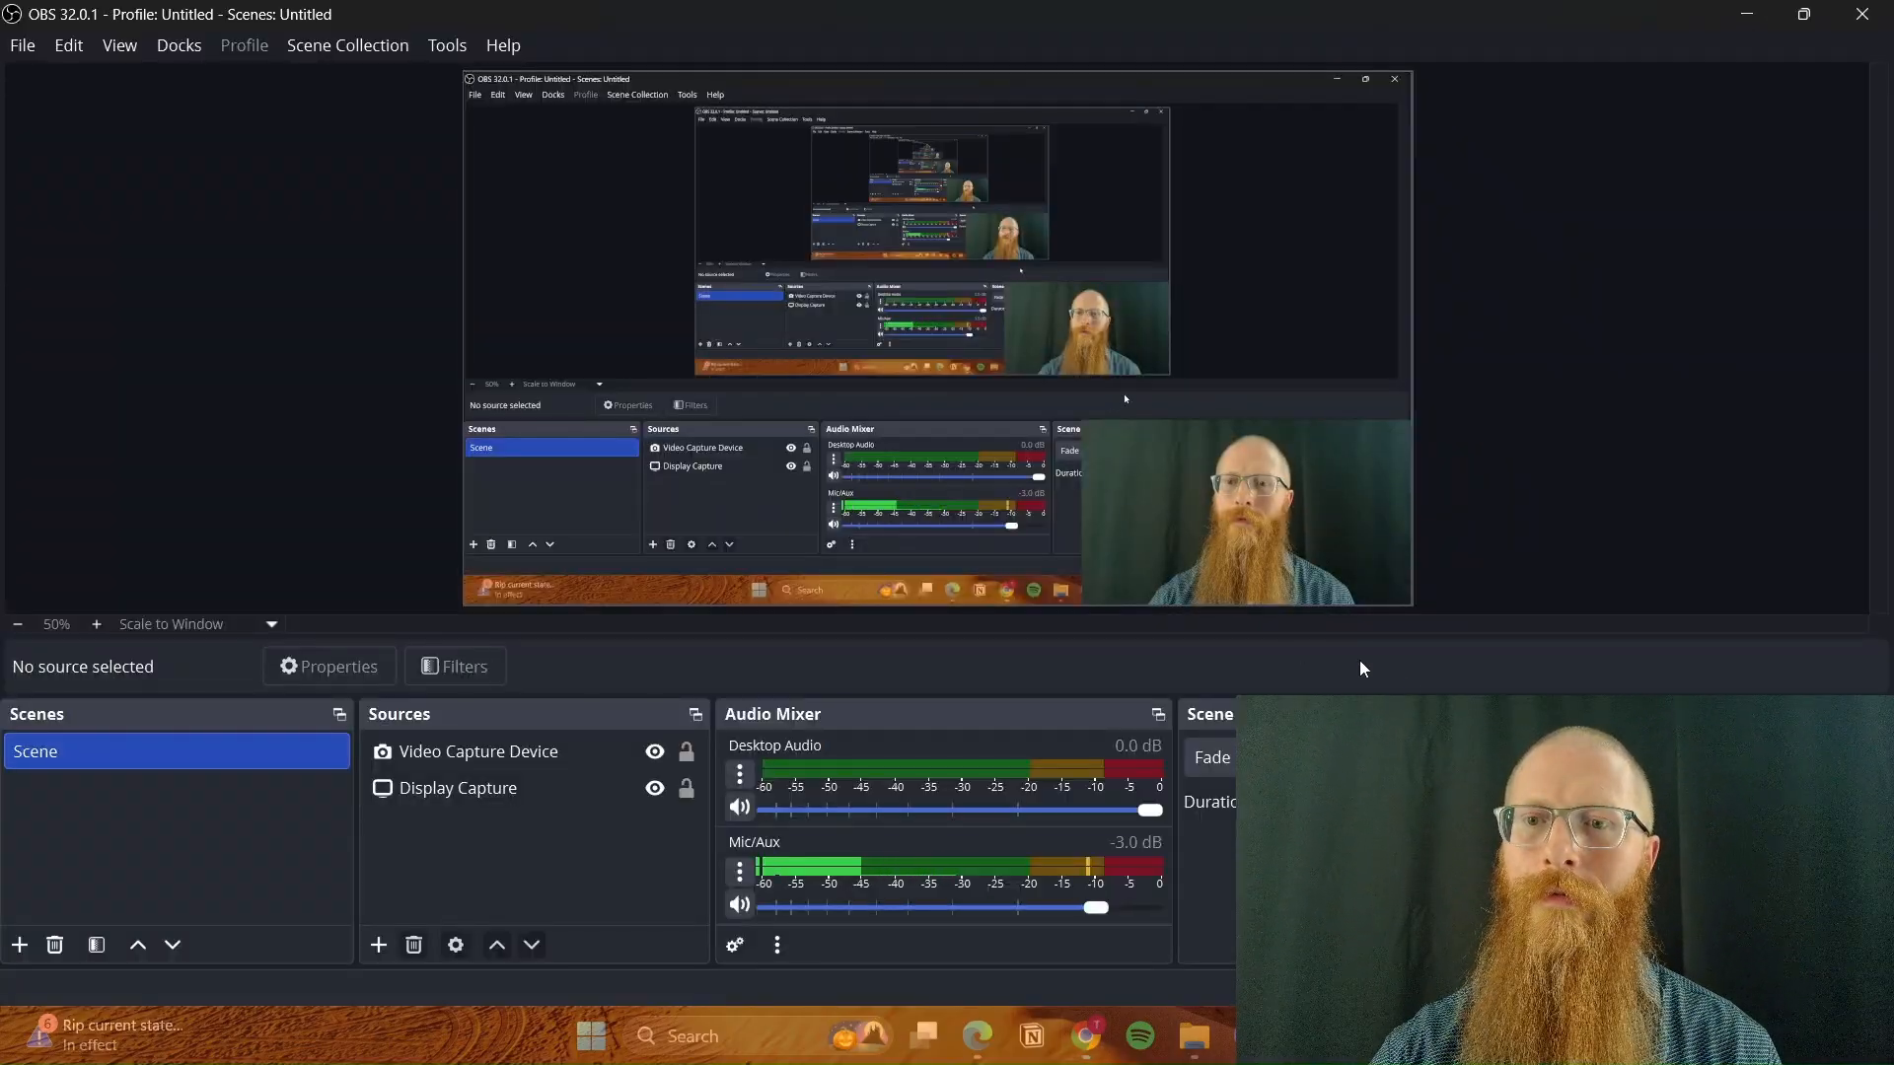